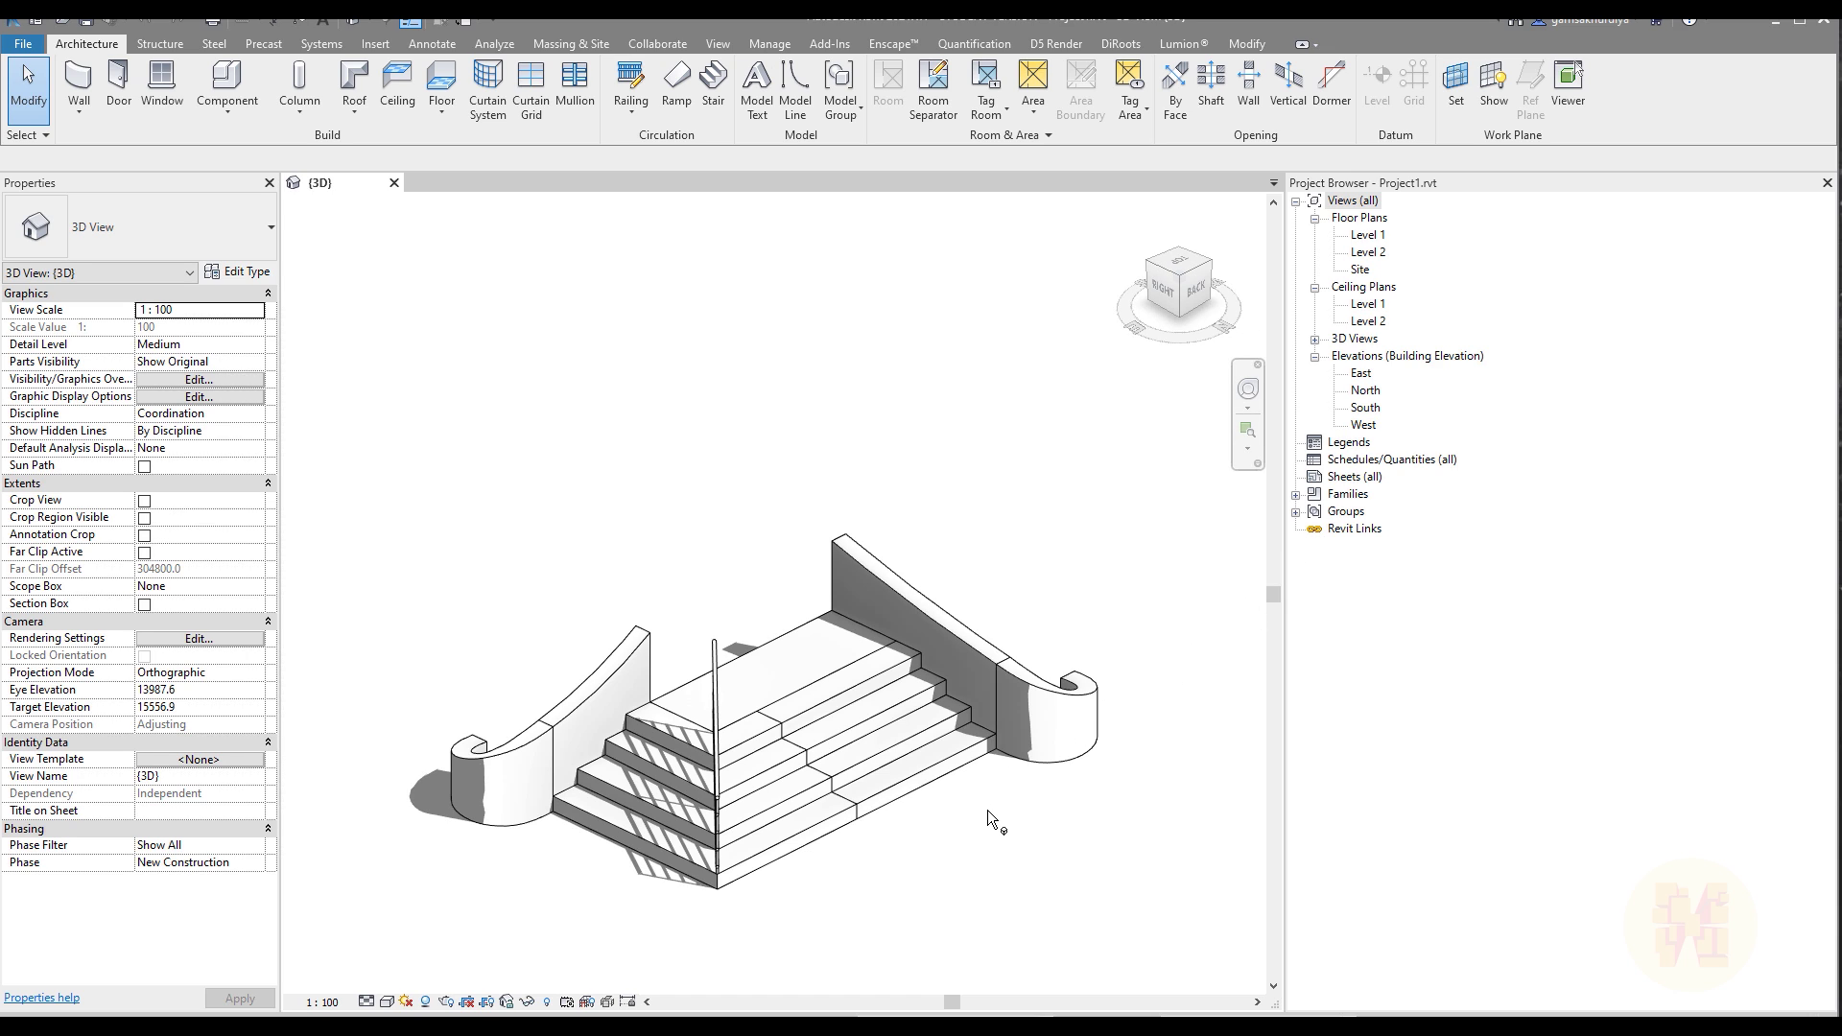
Create a new project from the Metric-Architectural Template, opening on an empty Level 1 plan
{"action": "middle_click_drag", "start_coordinate": [979, 845], "coordinate": [612, 834]}
{"action": "scroll", "coordinate": [740, 751], "scroll_direction": "up", "scroll_amount": 3}
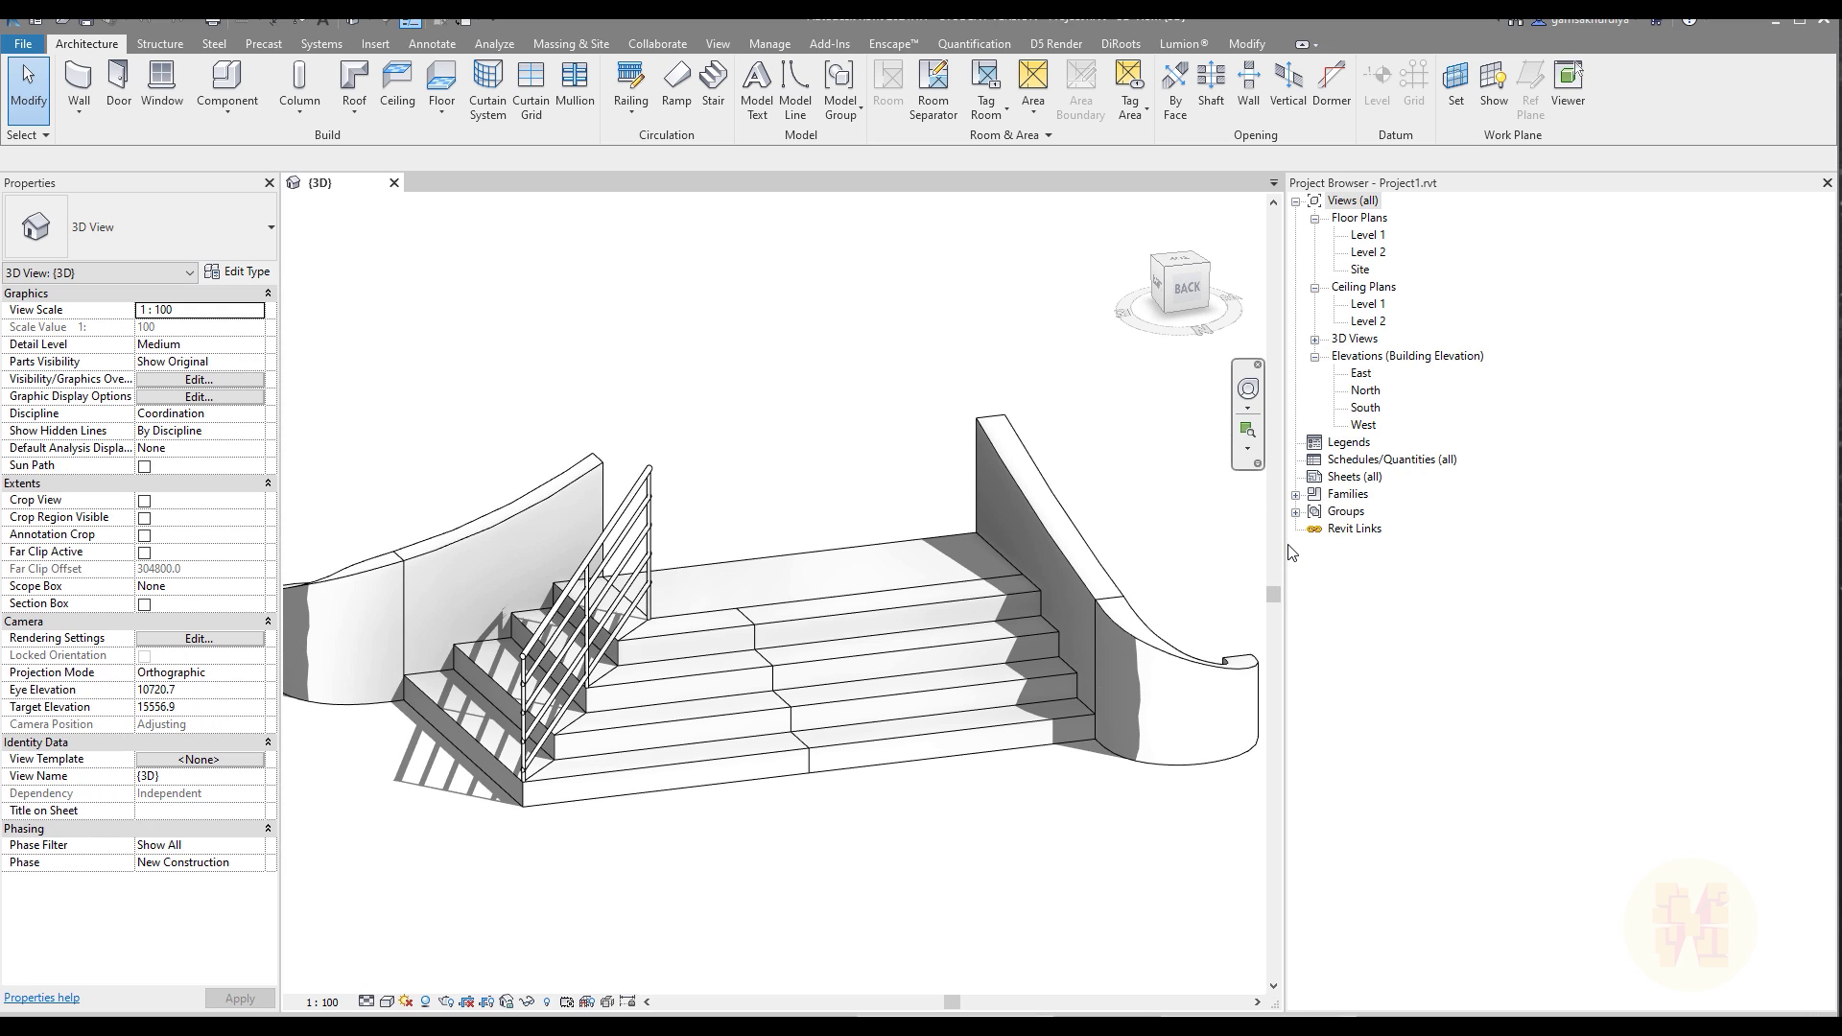
{"action": "left_click_drag", "start_coordinate": [1287, 553], "coordinate": [1481, 552]}
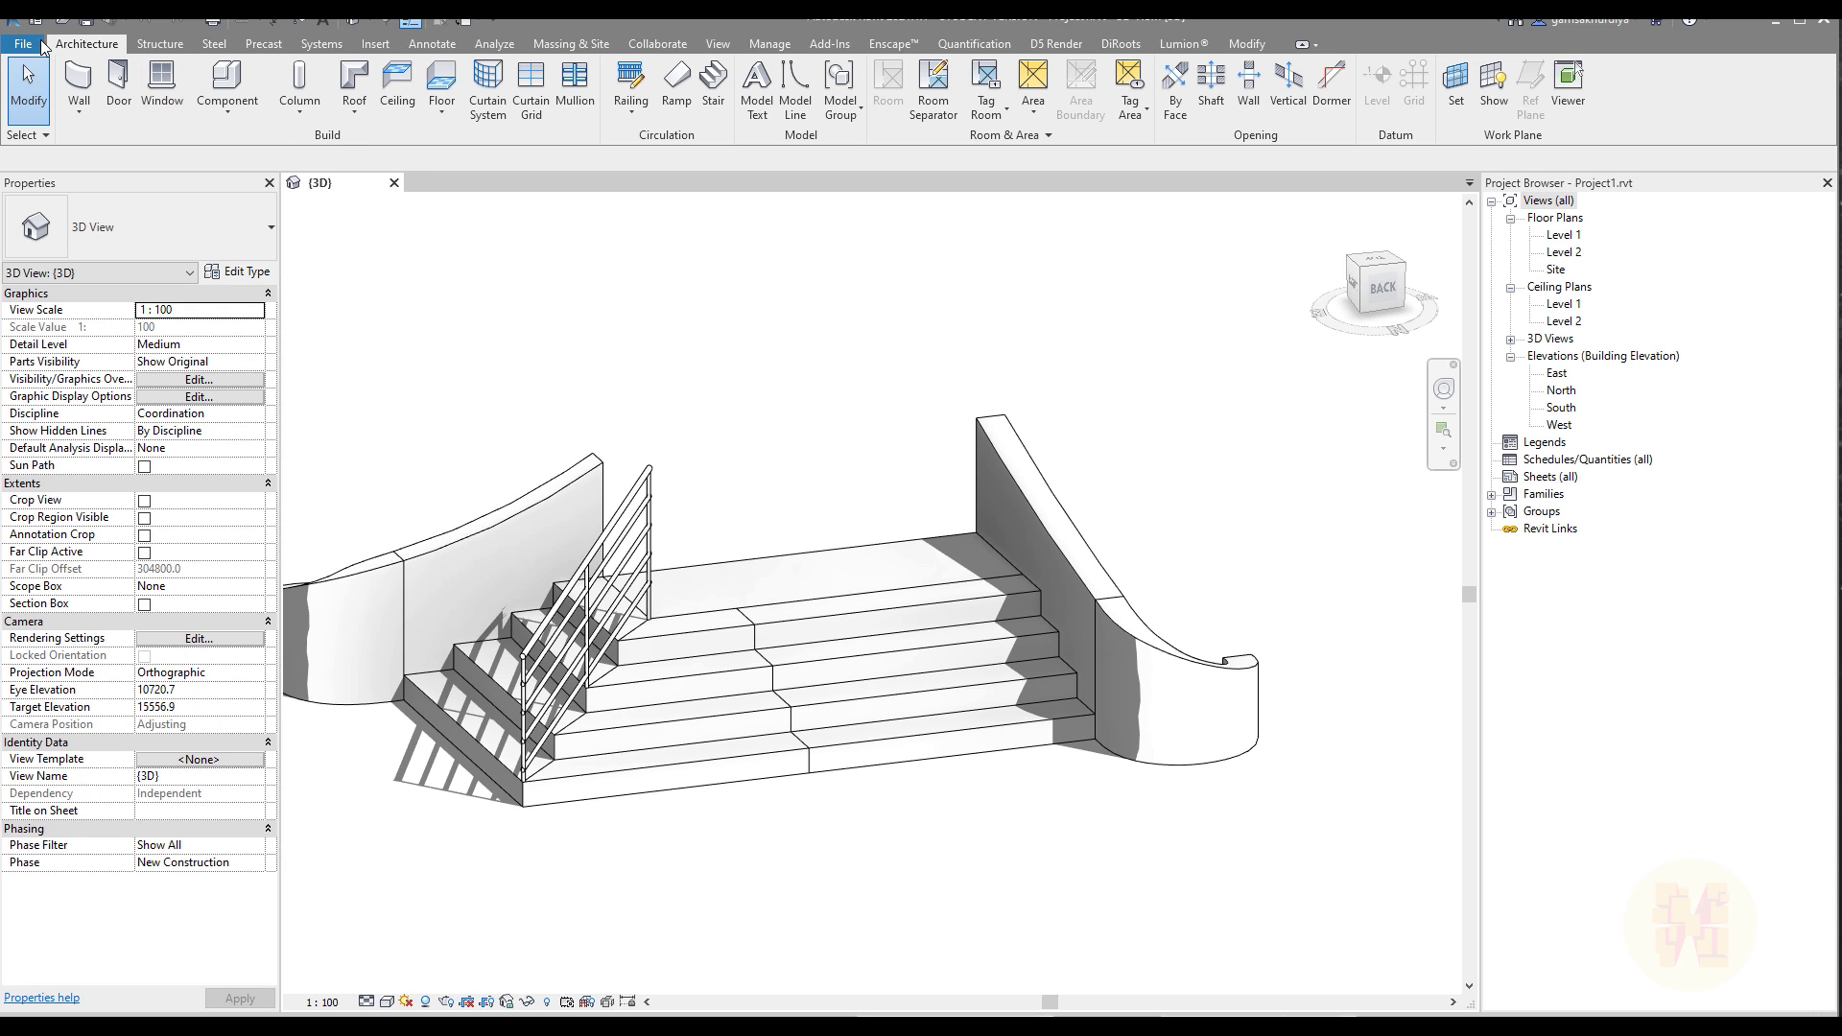
{"action": "left_click", "coordinate": [23, 44]}
{"action": "mouse_move", "coordinate": [91, 117]}
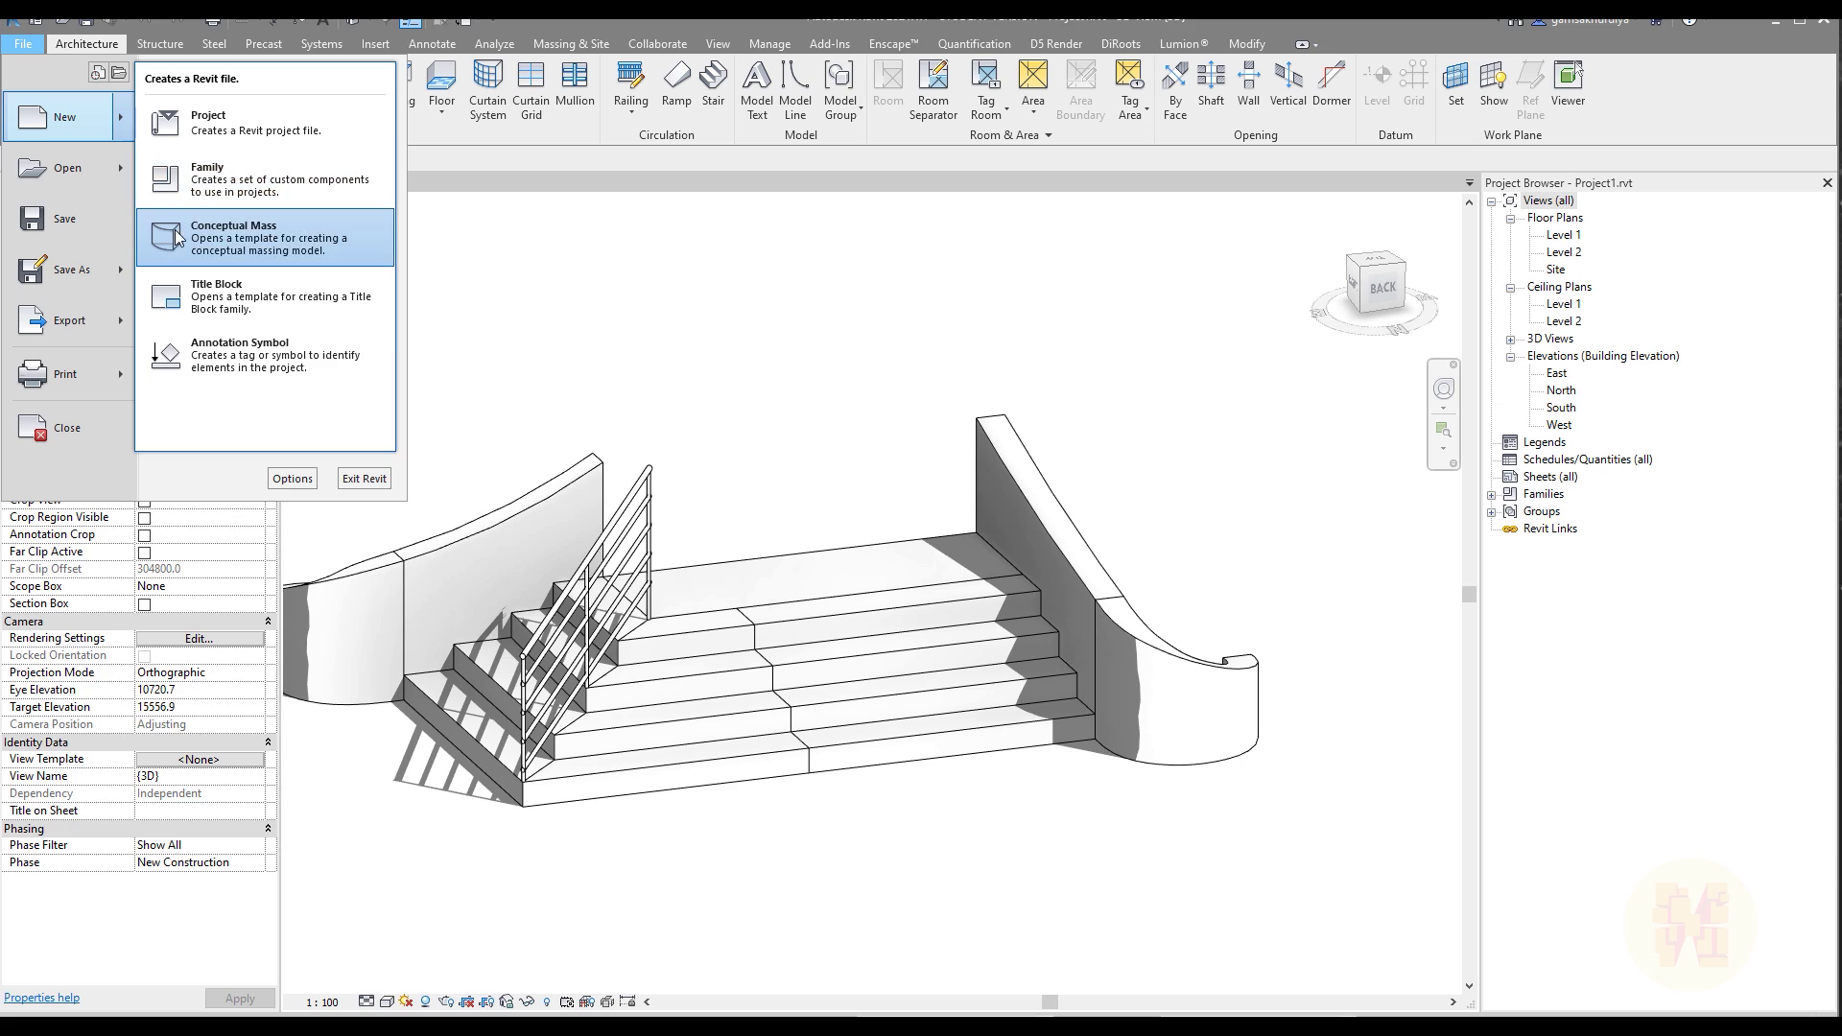
{"action": "left_click", "coordinate": [247, 123]}
{"action": "left_click", "coordinate": [524, 449]}
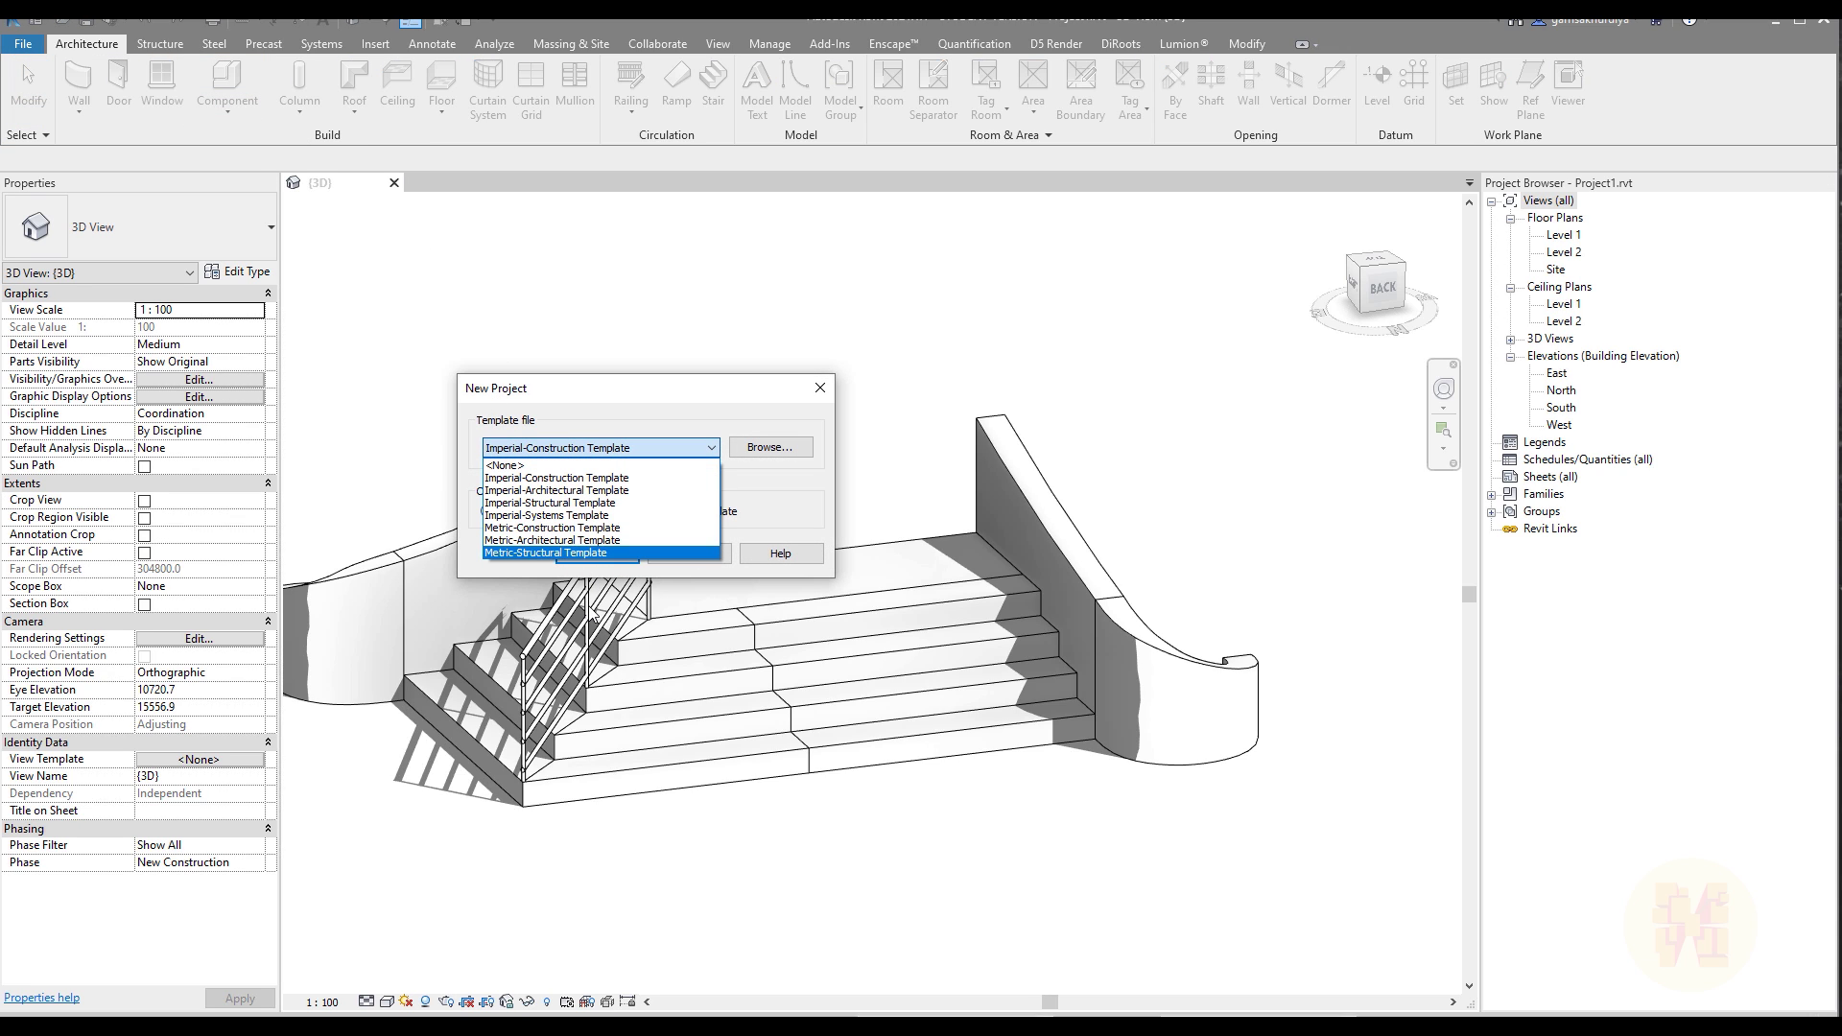
{"action": "left_click", "coordinate": [557, 545]}
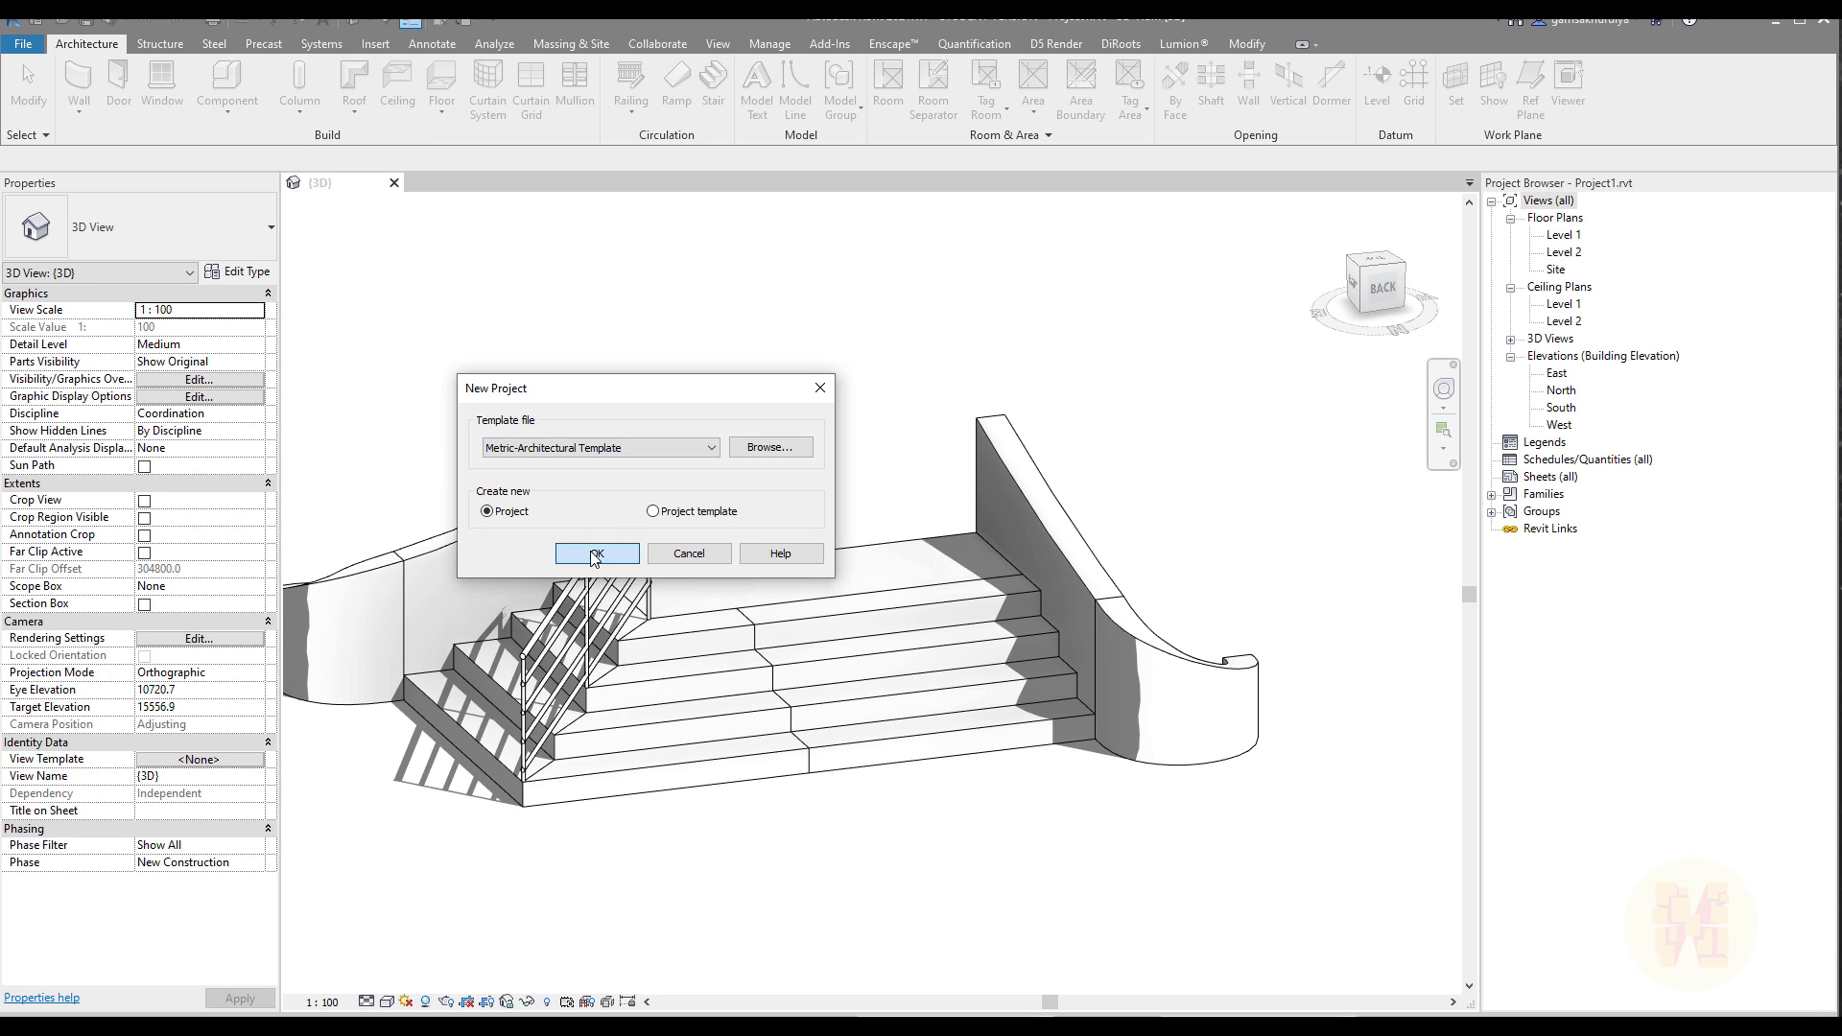
{"action": "left_click", "coordinate": [596, 554]}
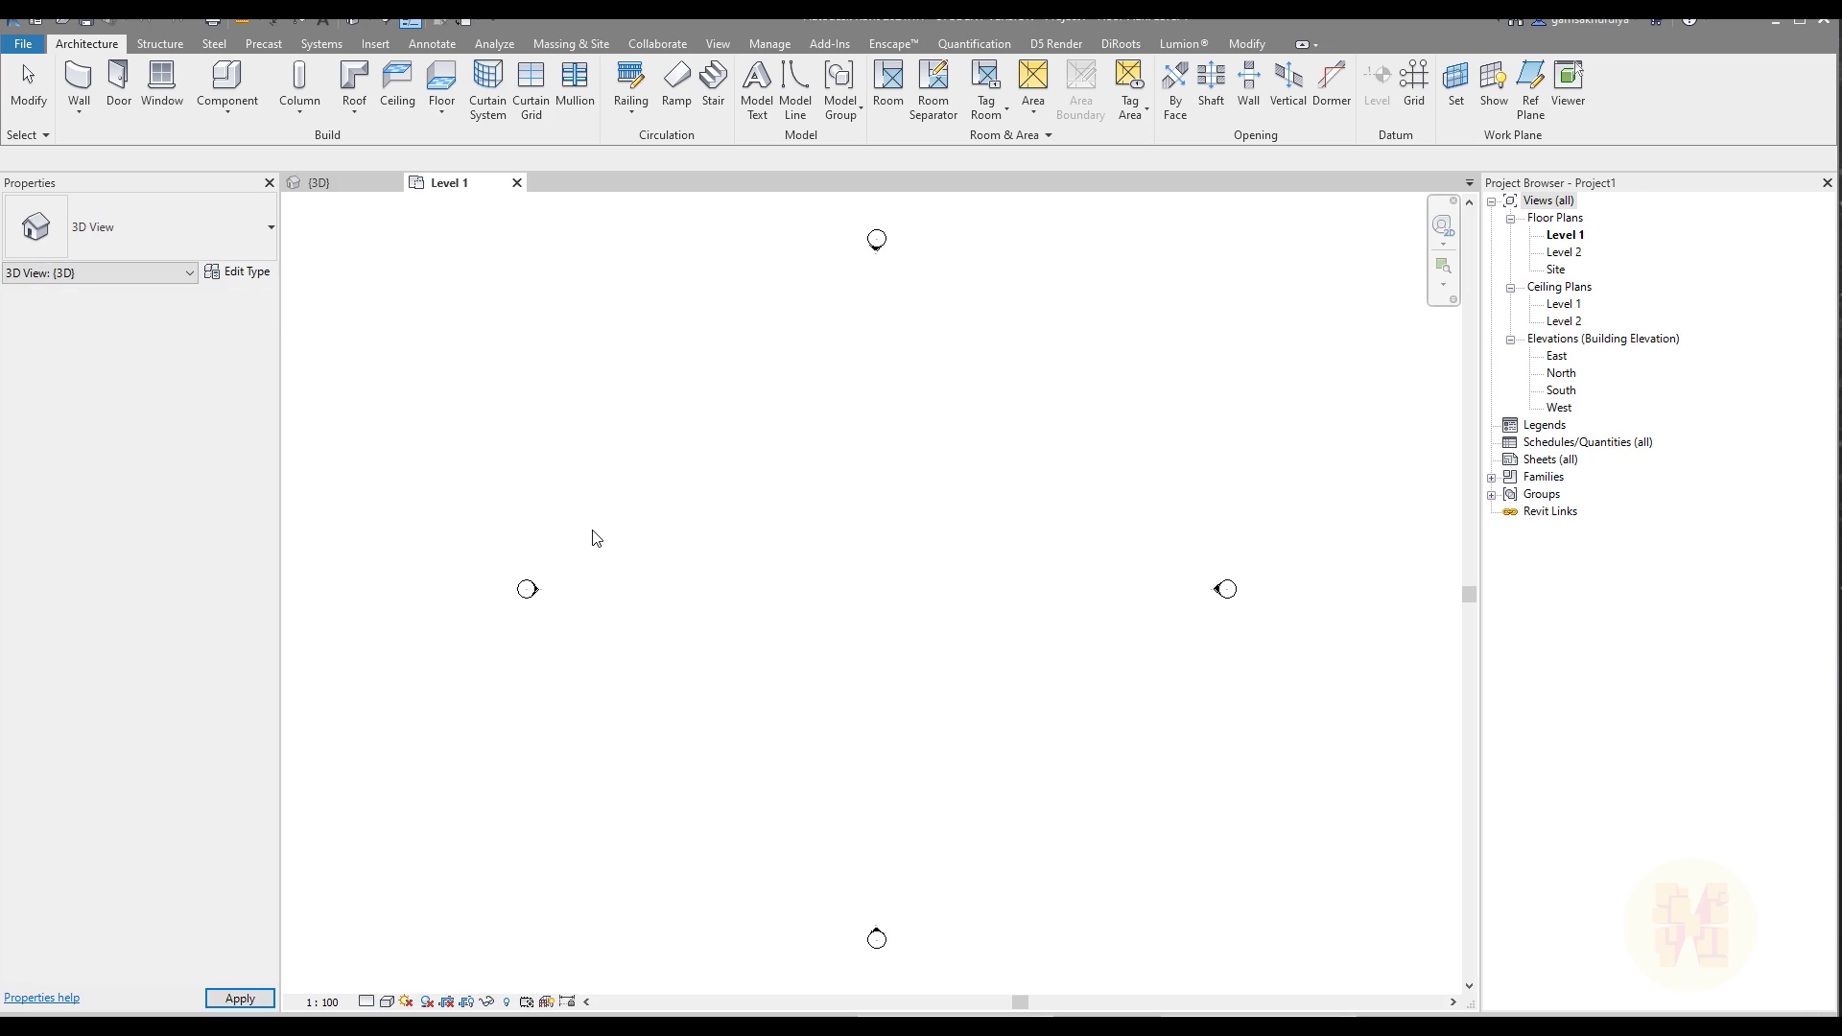
Start a new Stair on Level 1 and switch it to Create Sketch for a custom run
{"action": "middle_click_drag", "start_coordinate": [876, 575], "coordinate": [795, 586]}
{"action": "scroll", "coordinate": [708, 556], "scroll_direction": "up", "scroll_amount": 3}
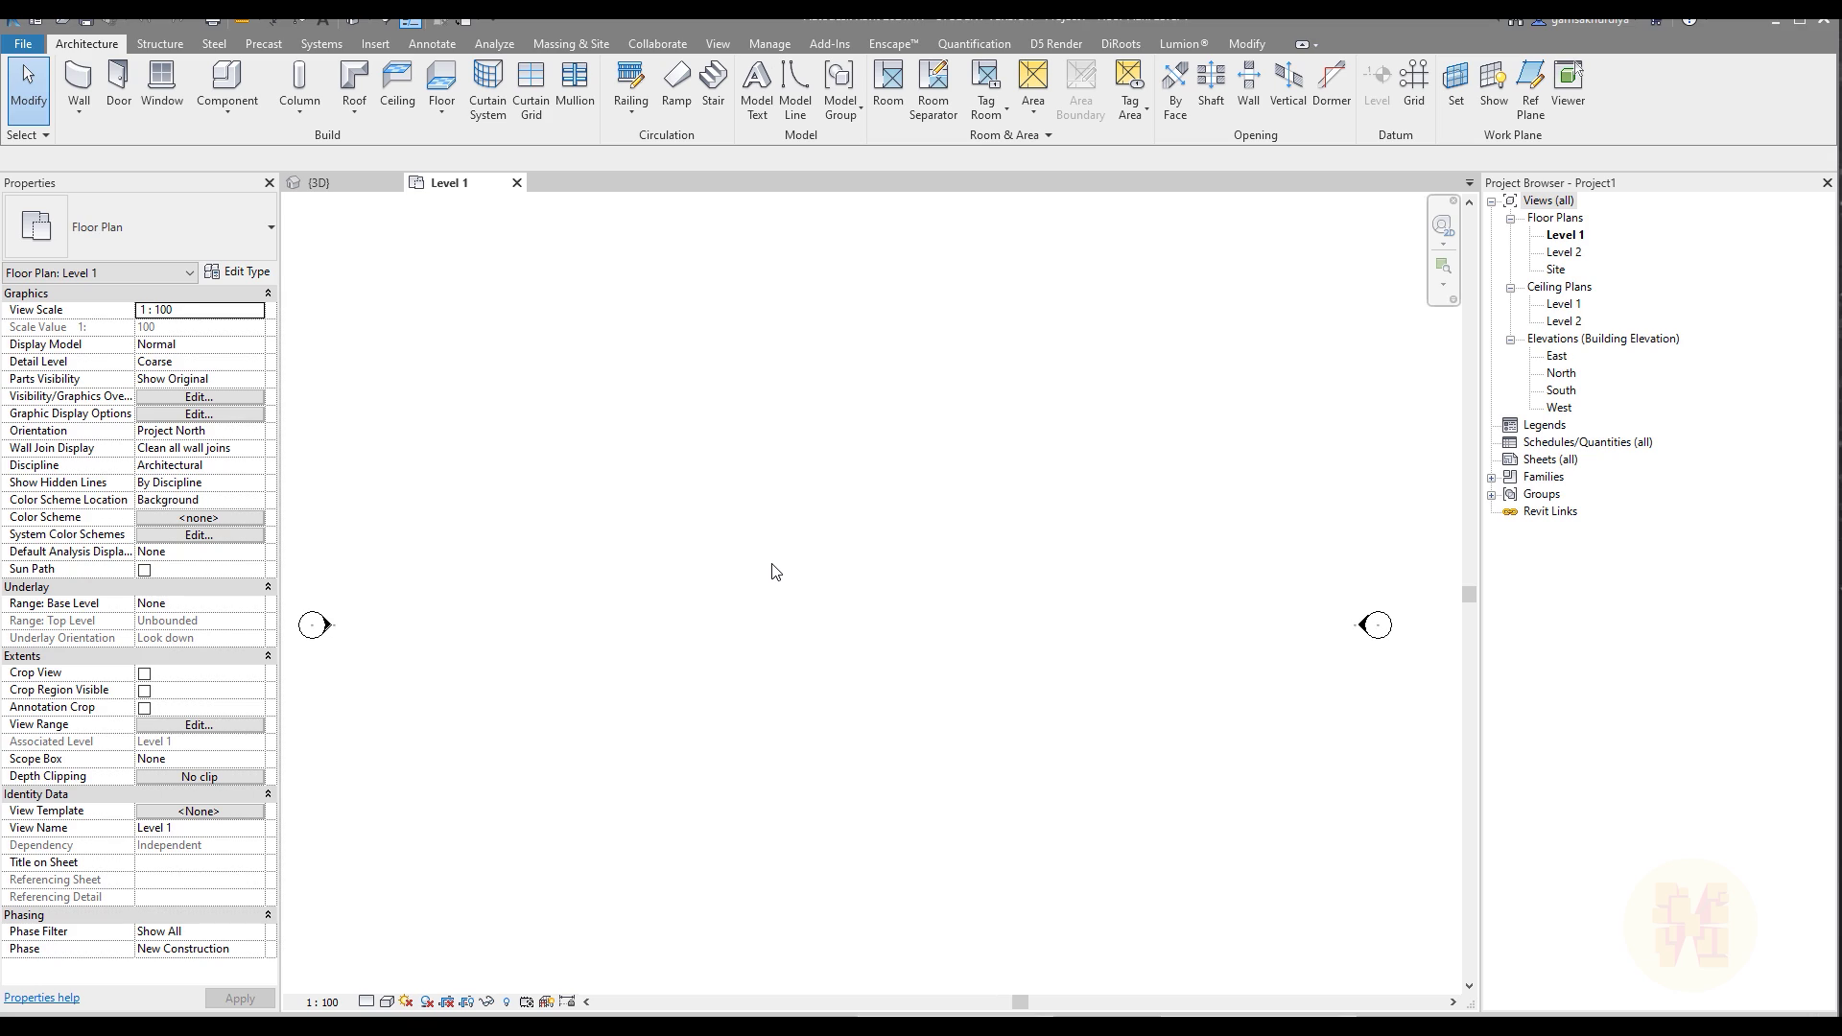
{"action": "left_click", "coordinate": [722, 88]}
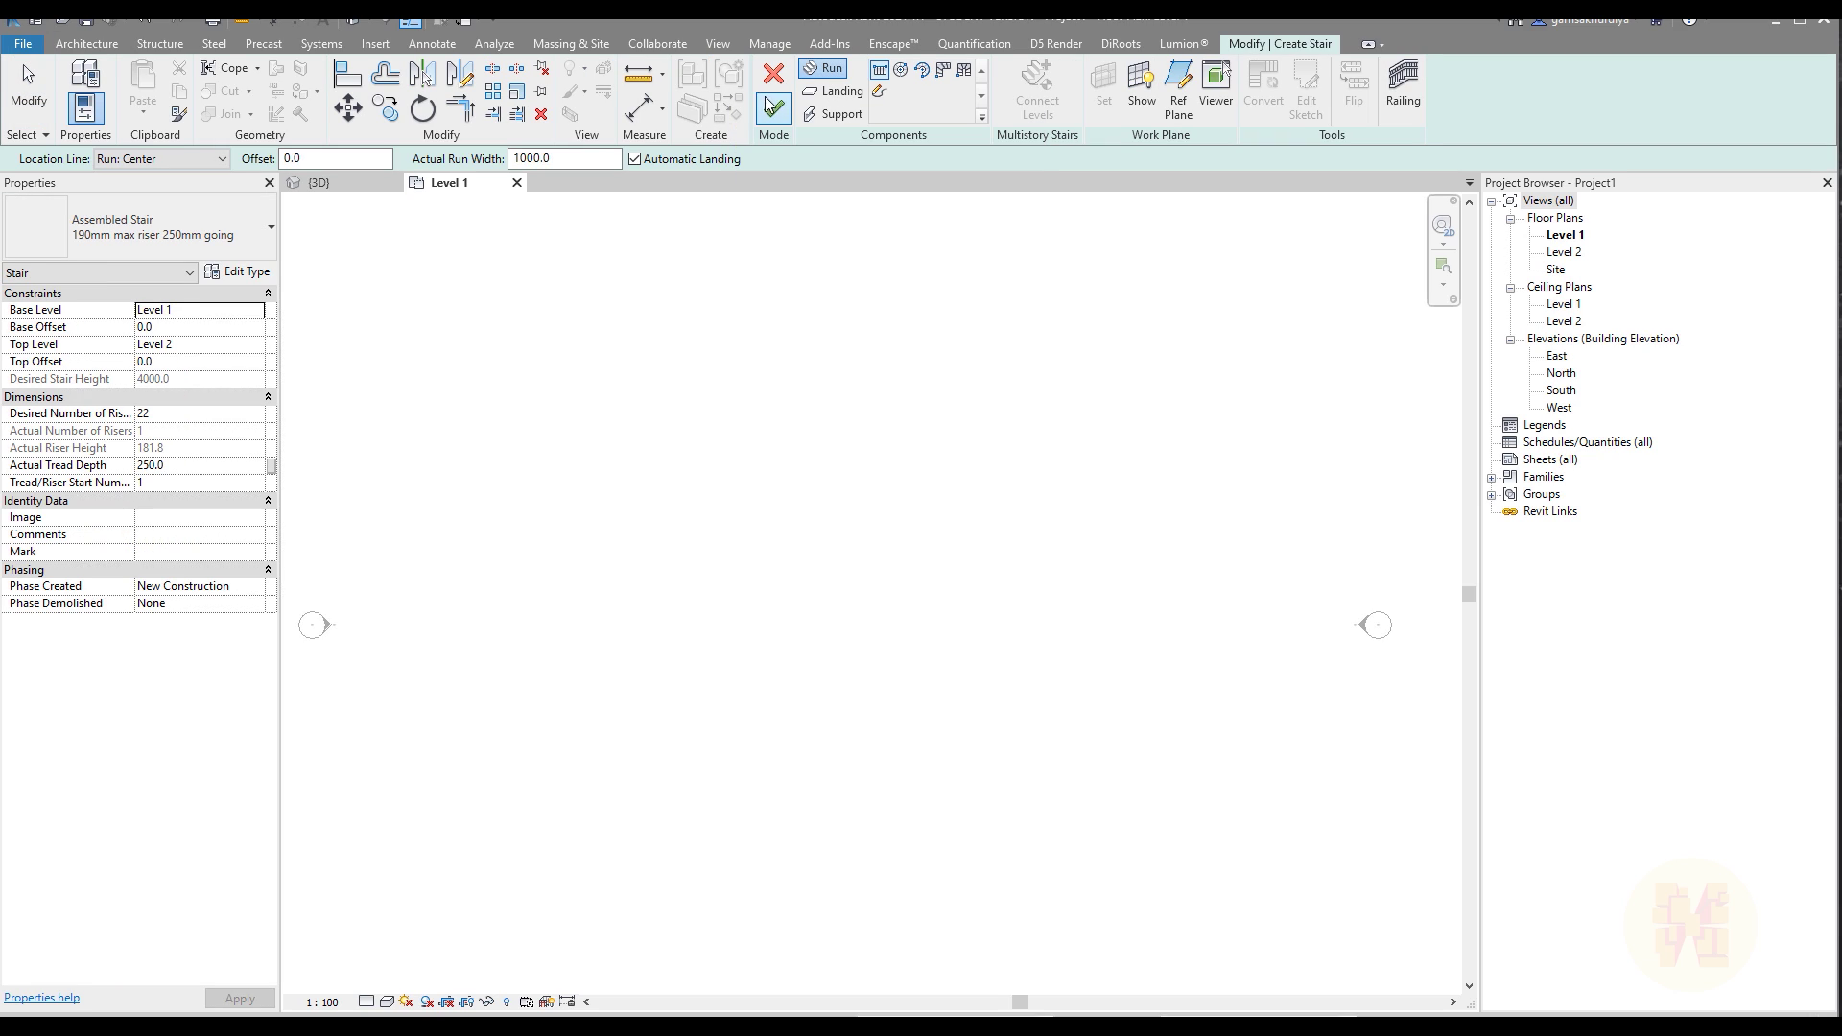
{"action": "left_click", "coordinate": [880, 92]}
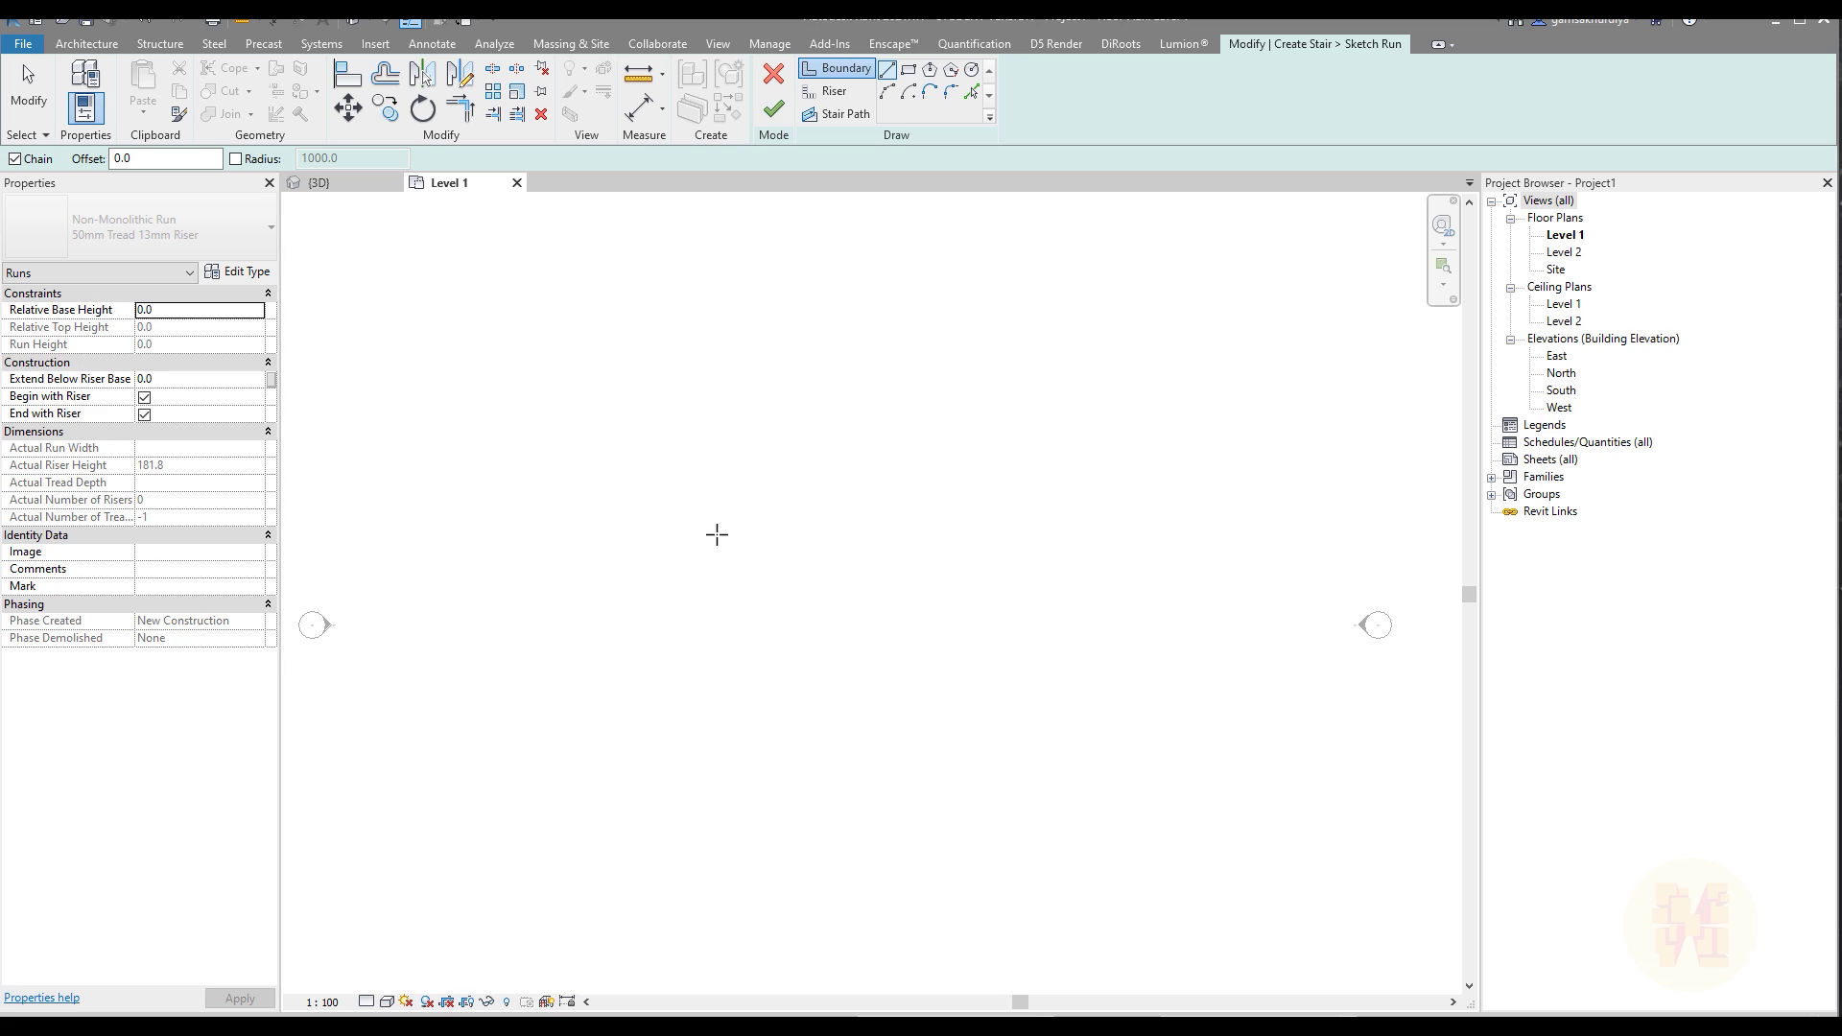
Sketch a first pair of boundary lines, then select and delete them
{"action": "left_click", "coordinate": [614, 531]}
{"action": "left_click", "coordinate": [614, 696]}
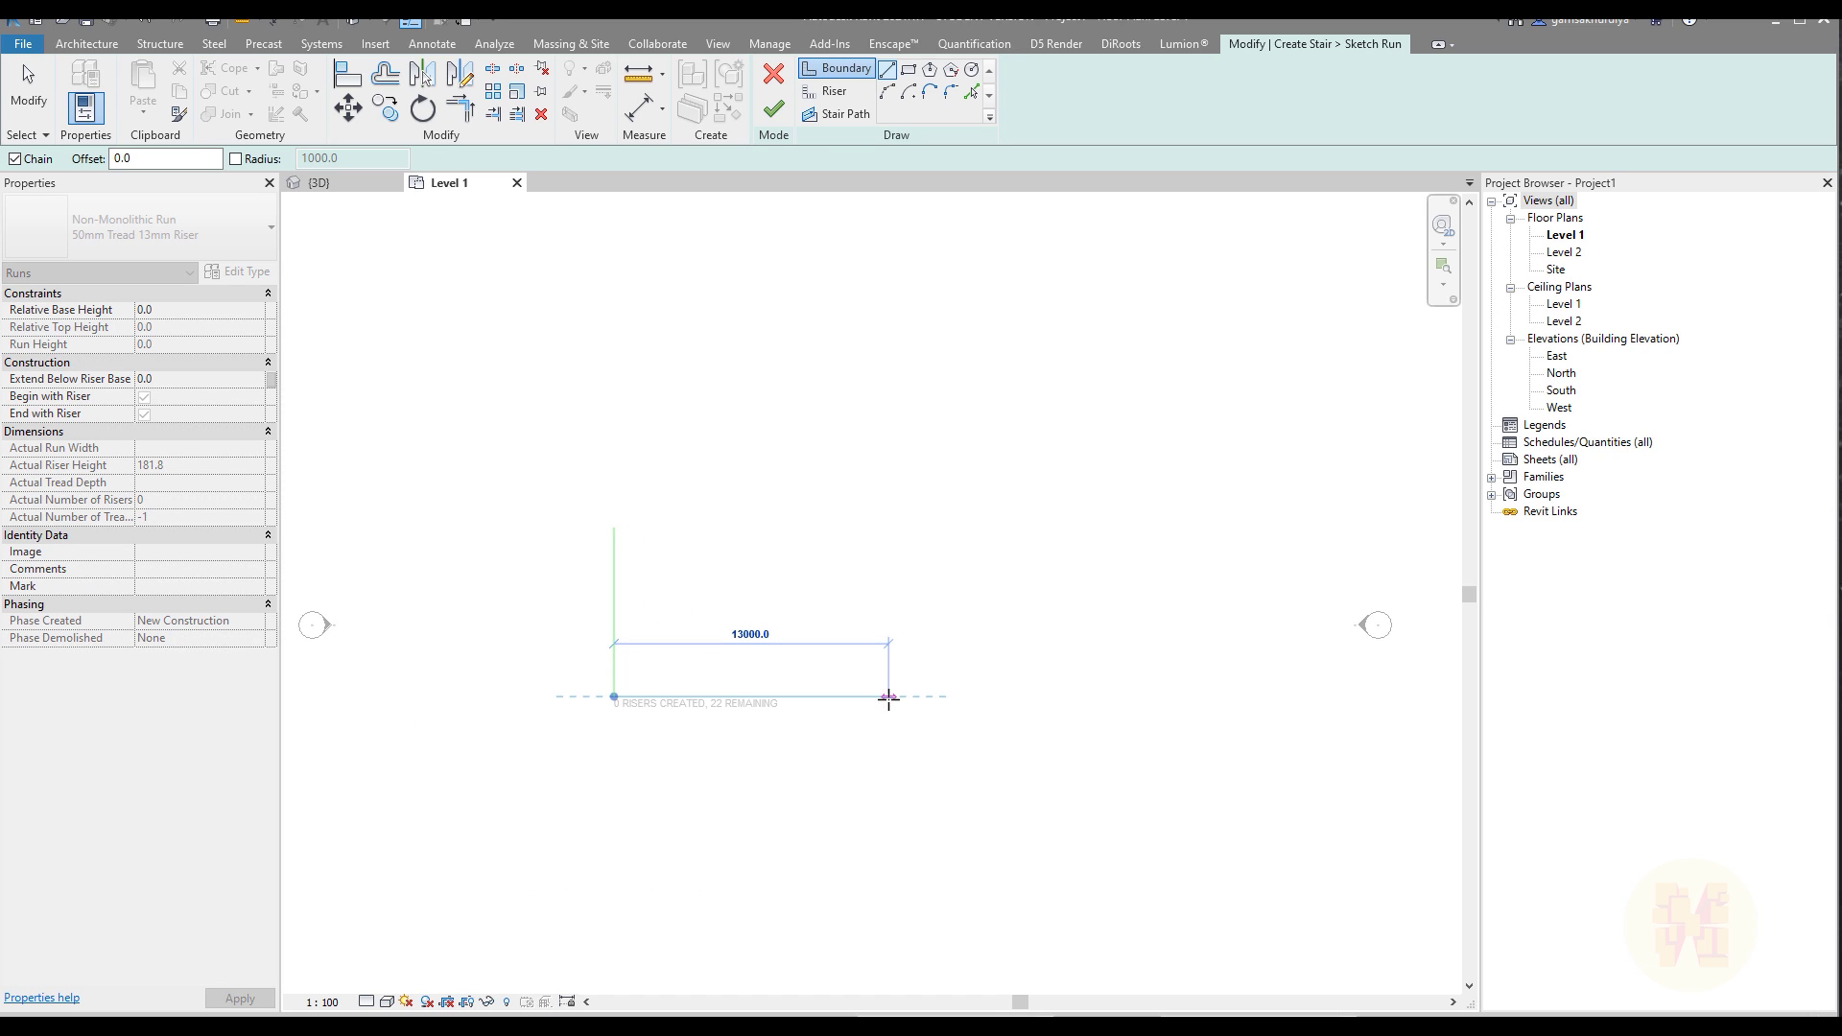
{"action": "left_click", "coordinate": [889, 698]}
{"action": "key", "text": "Escape"}
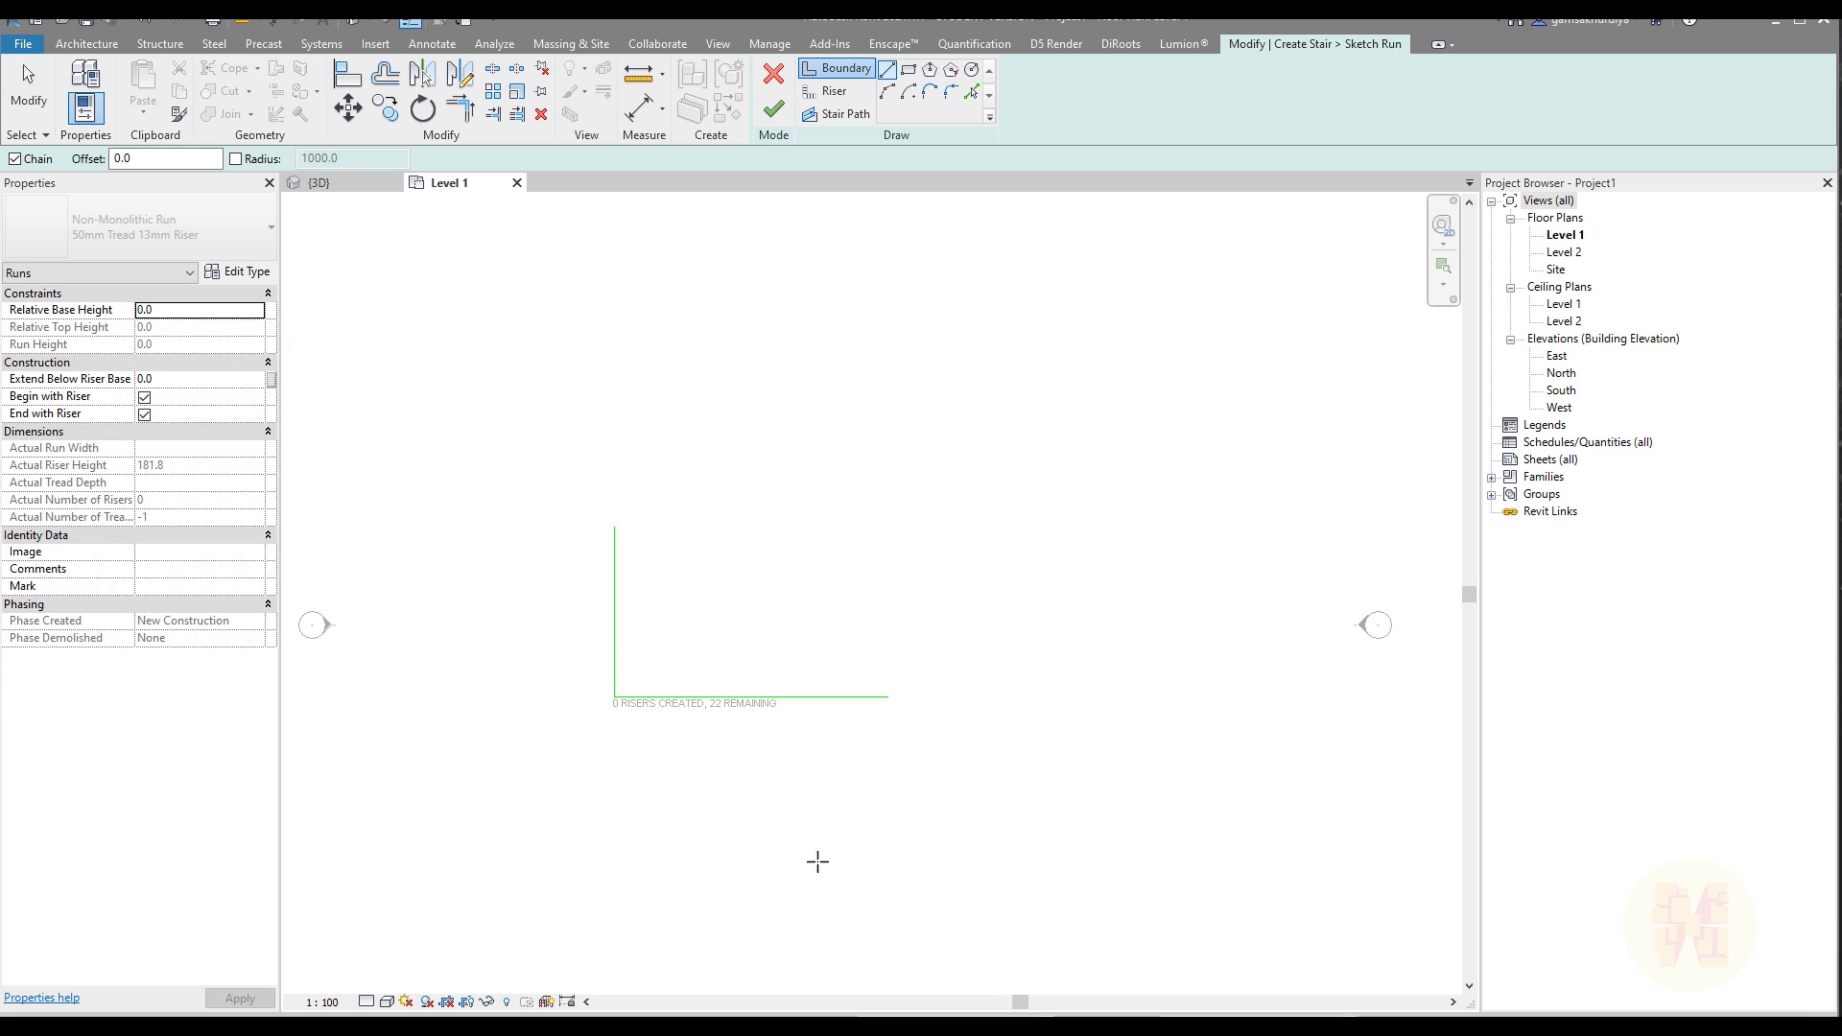
{"action": "key", "text": "Escape"}
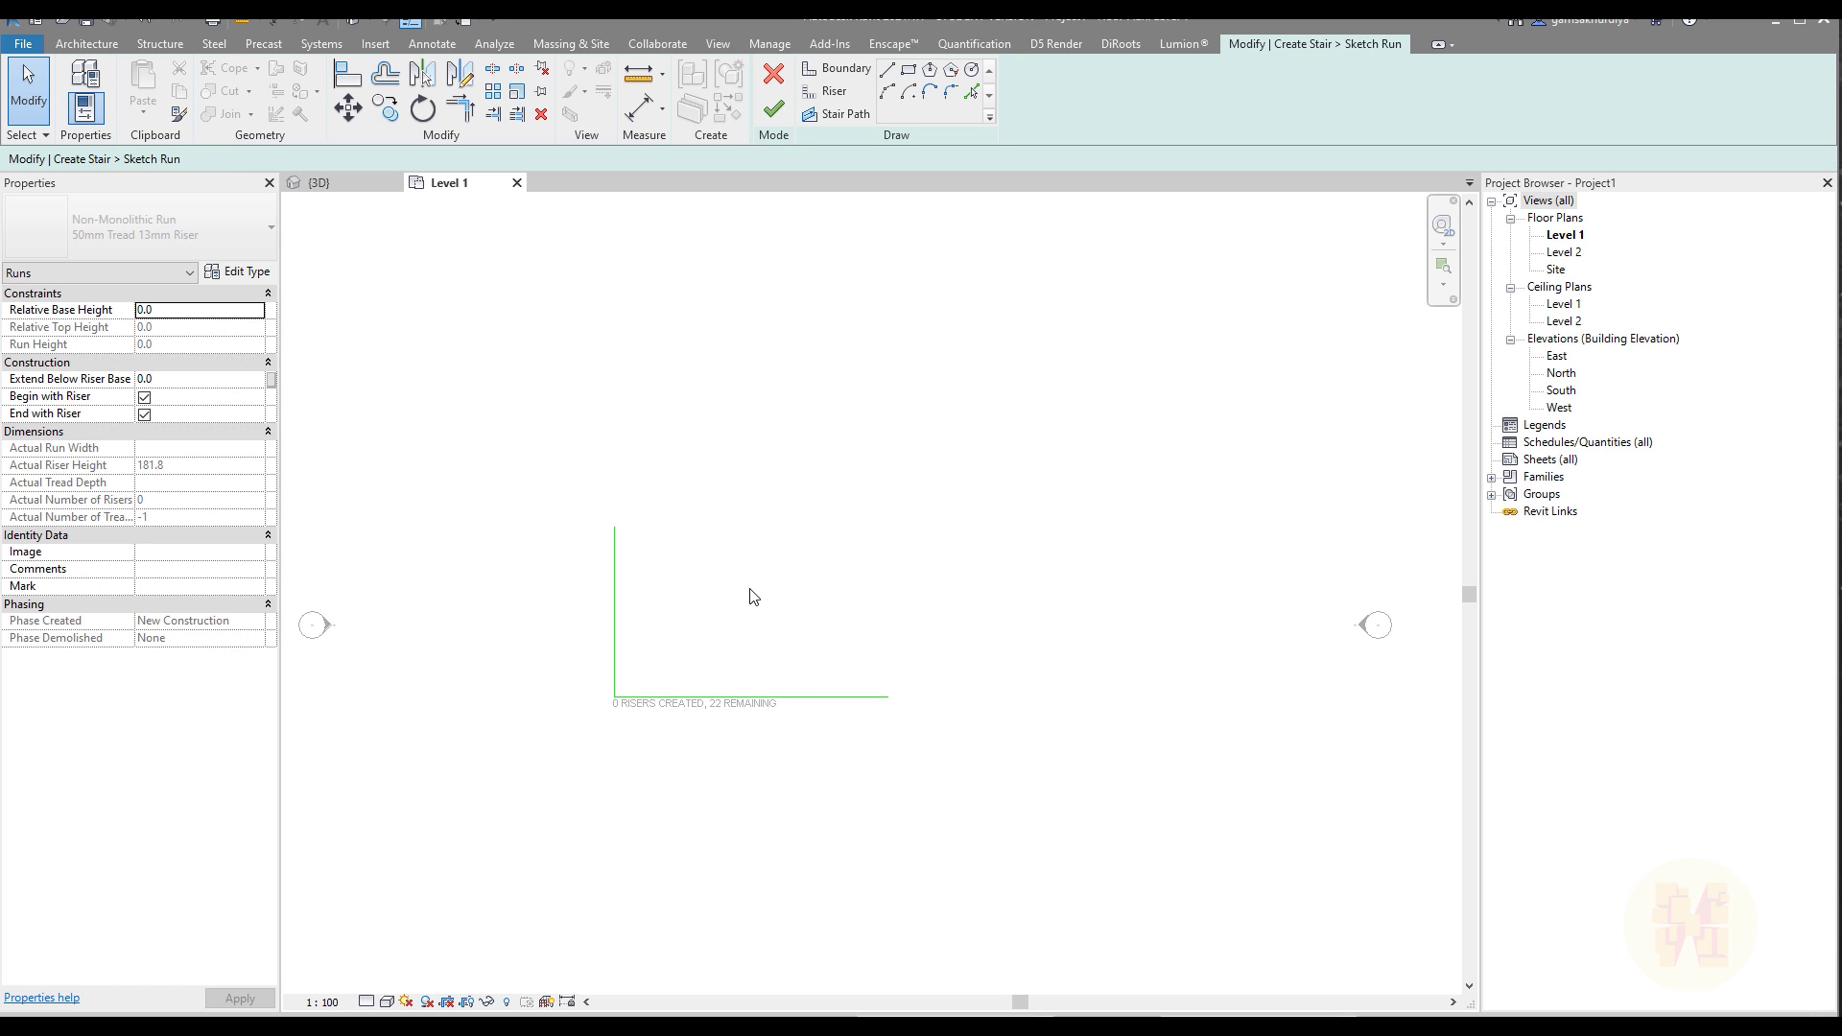
{"action": "mouse_move", "coordinate": [754, 597]}
{"action": "left_mouse_down"}
{"action": "mouse_move", "coordinate": [567, 728]}
{"action": "mouse_move", "coordinate": [575, 707]}
{"action": "left_mouse_up"}
{"action": "key", "text": "Delete"}
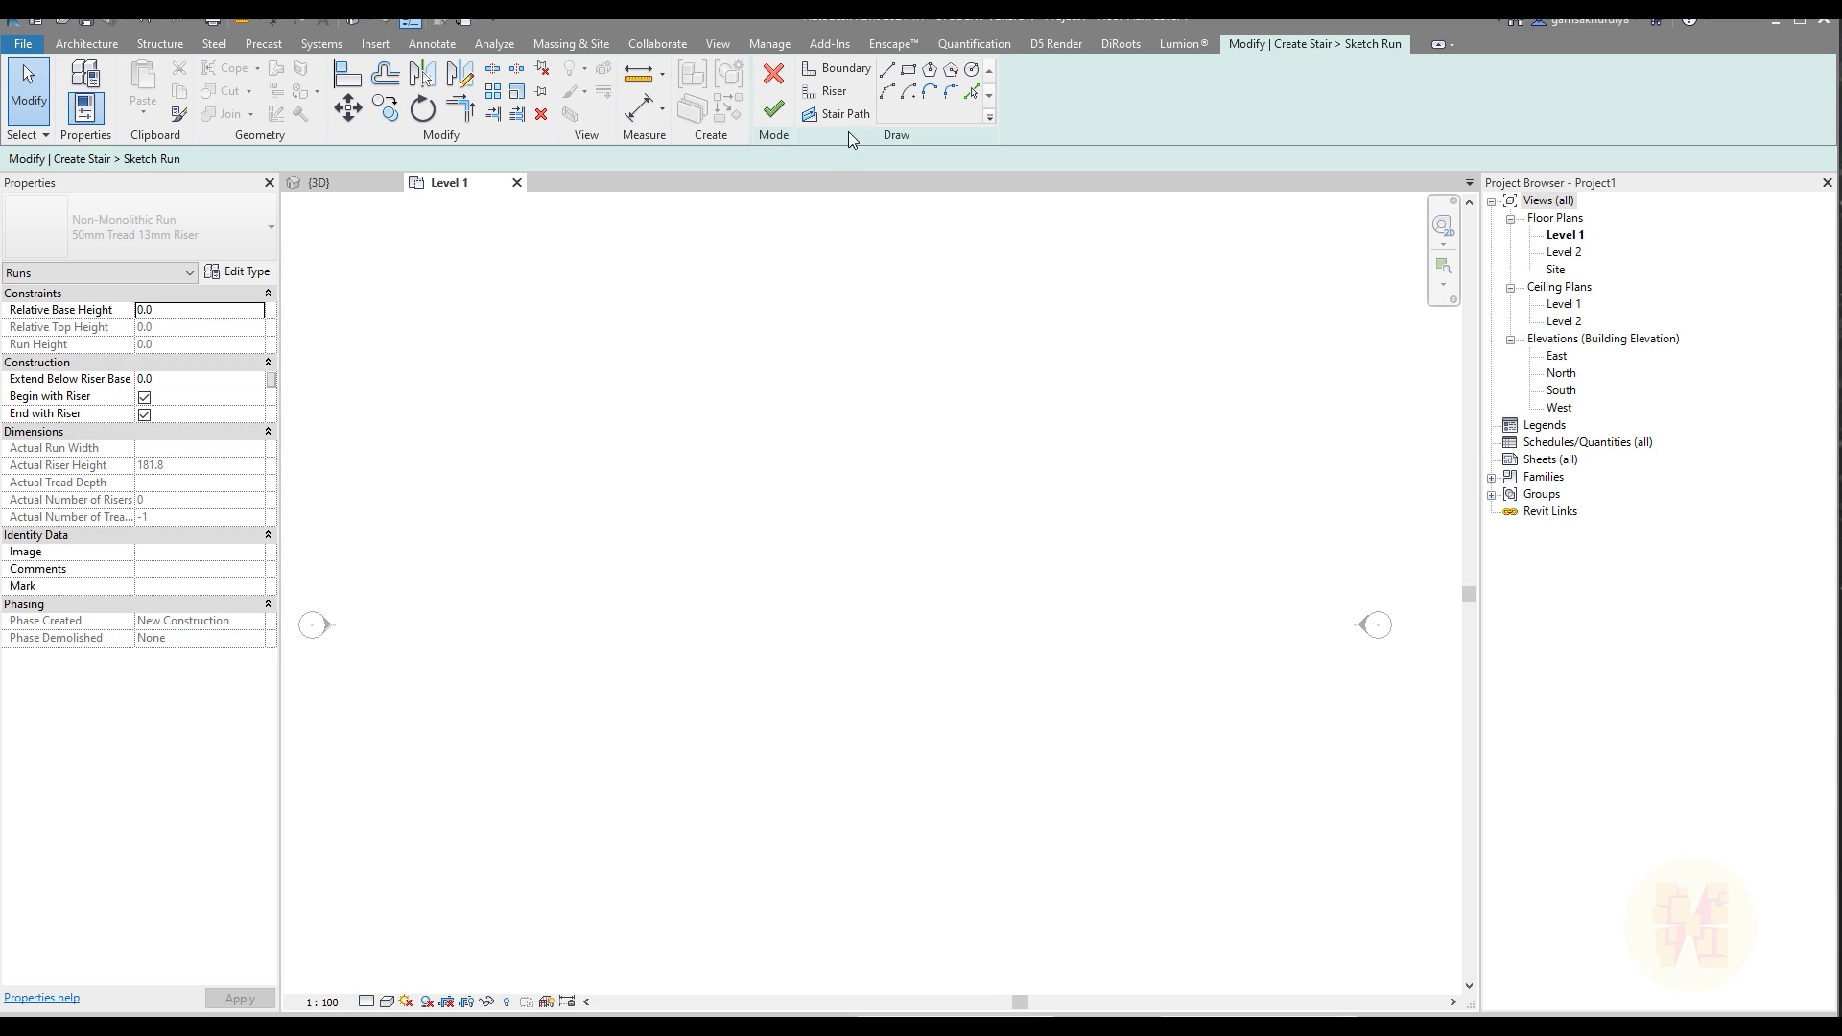
Draw a new 6000 mm horizontal boundary line
{"action": "left_click", "coordinate": [887, 69]}
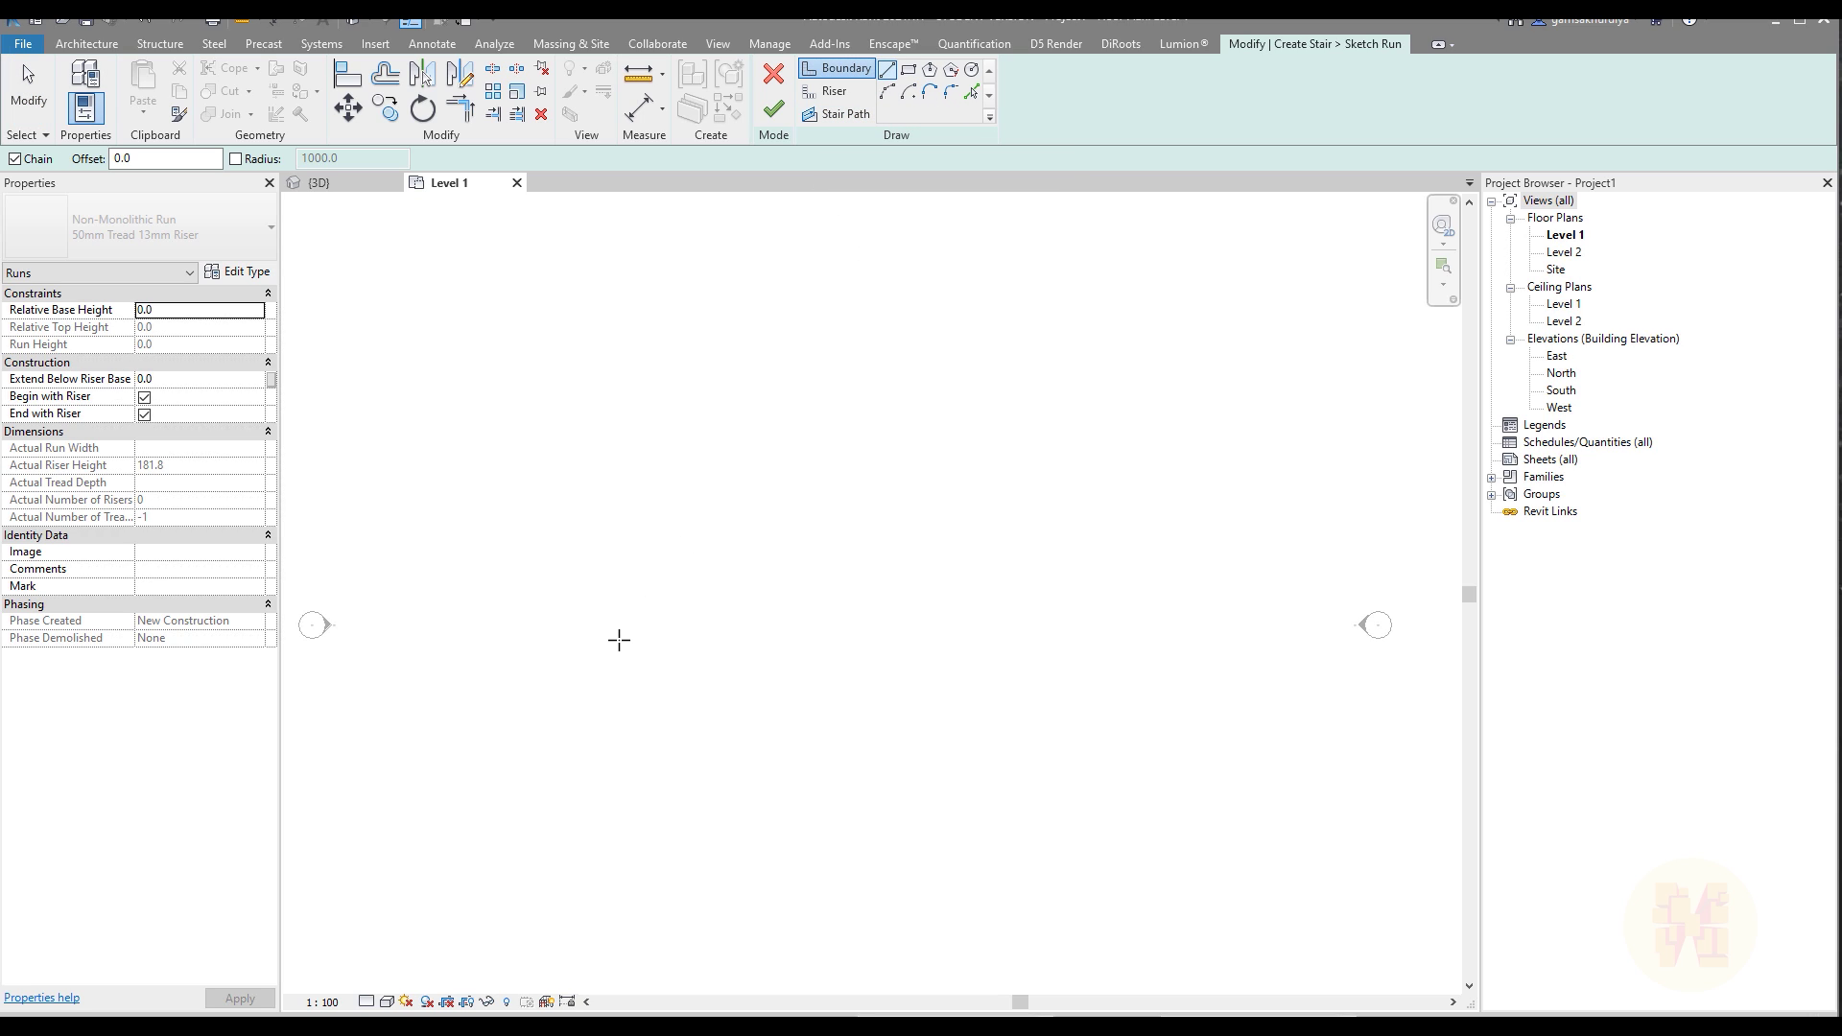
{"action": "left_click", "coordinate": [620, 636]}
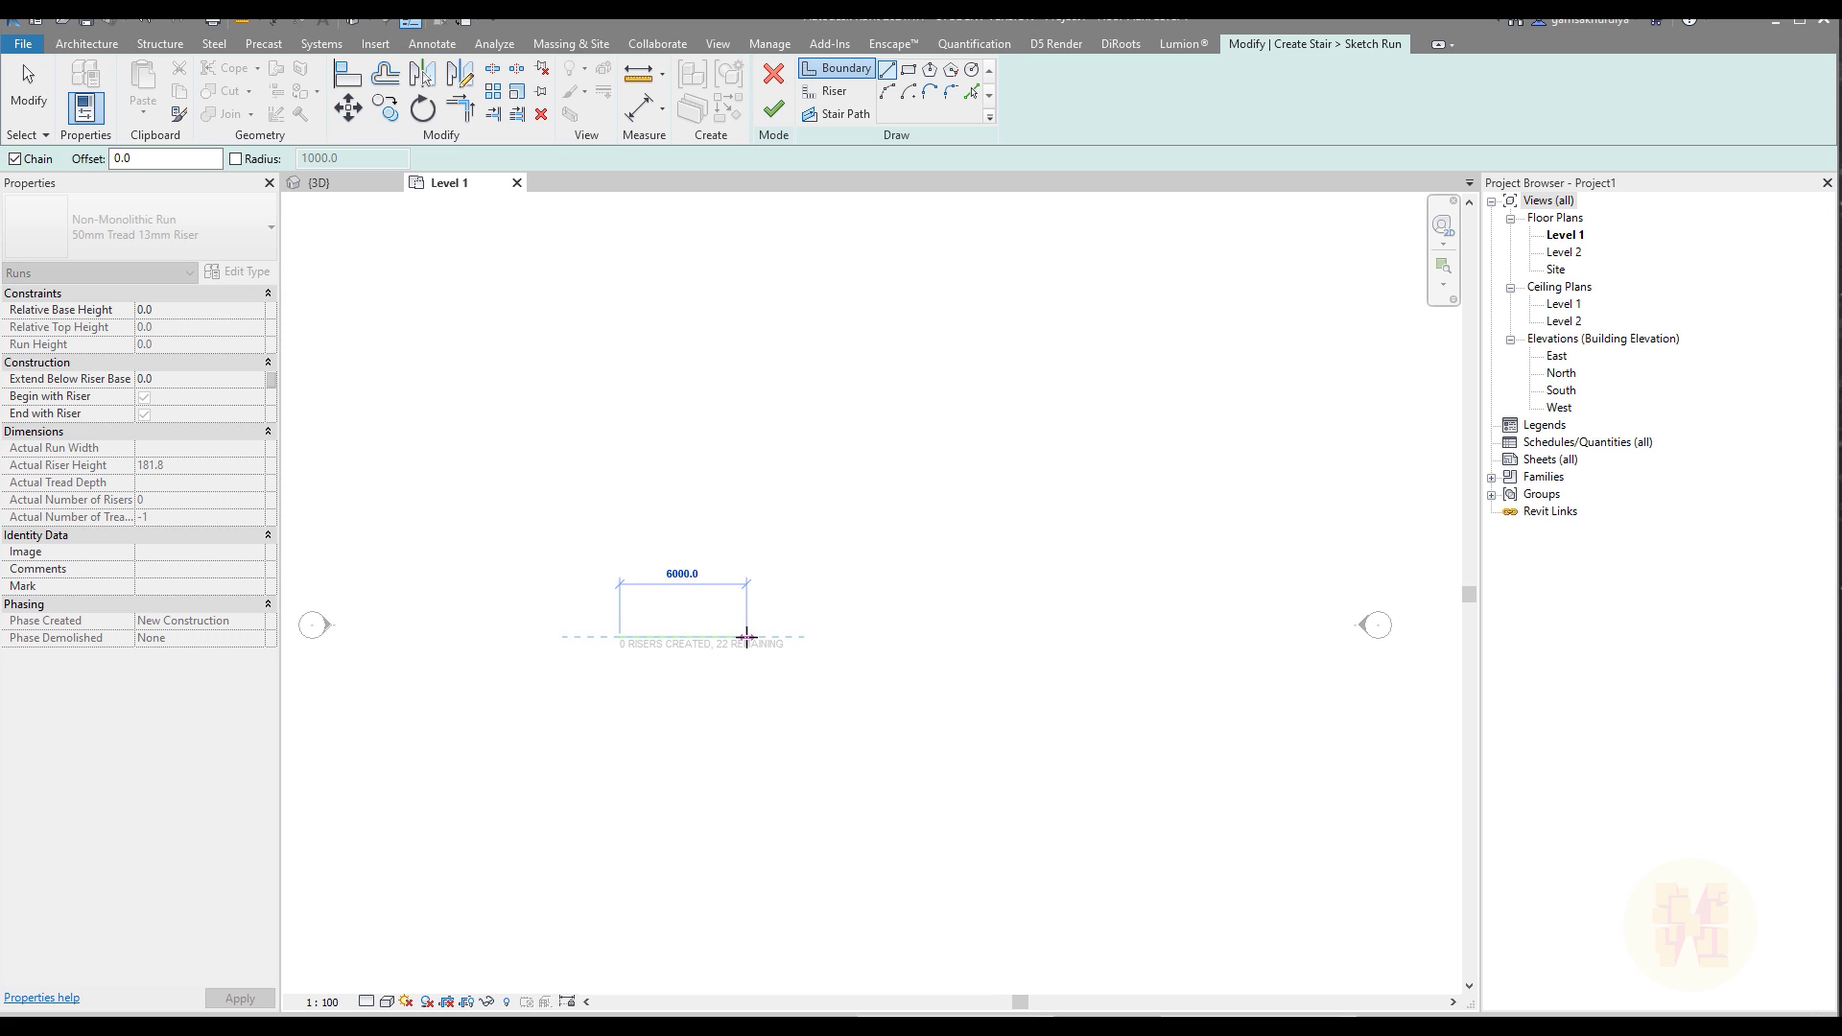
{"action": "left_click", "coordinate": [747, 636]}
{"action": "key", "text": "Escape"}
{"action": "key", "text": "Escape"}
Copy the 6000 mm boundary line about 6500 mm above to form the parallel edge
{"action": "left_click", "coordinate": [705, 668]}
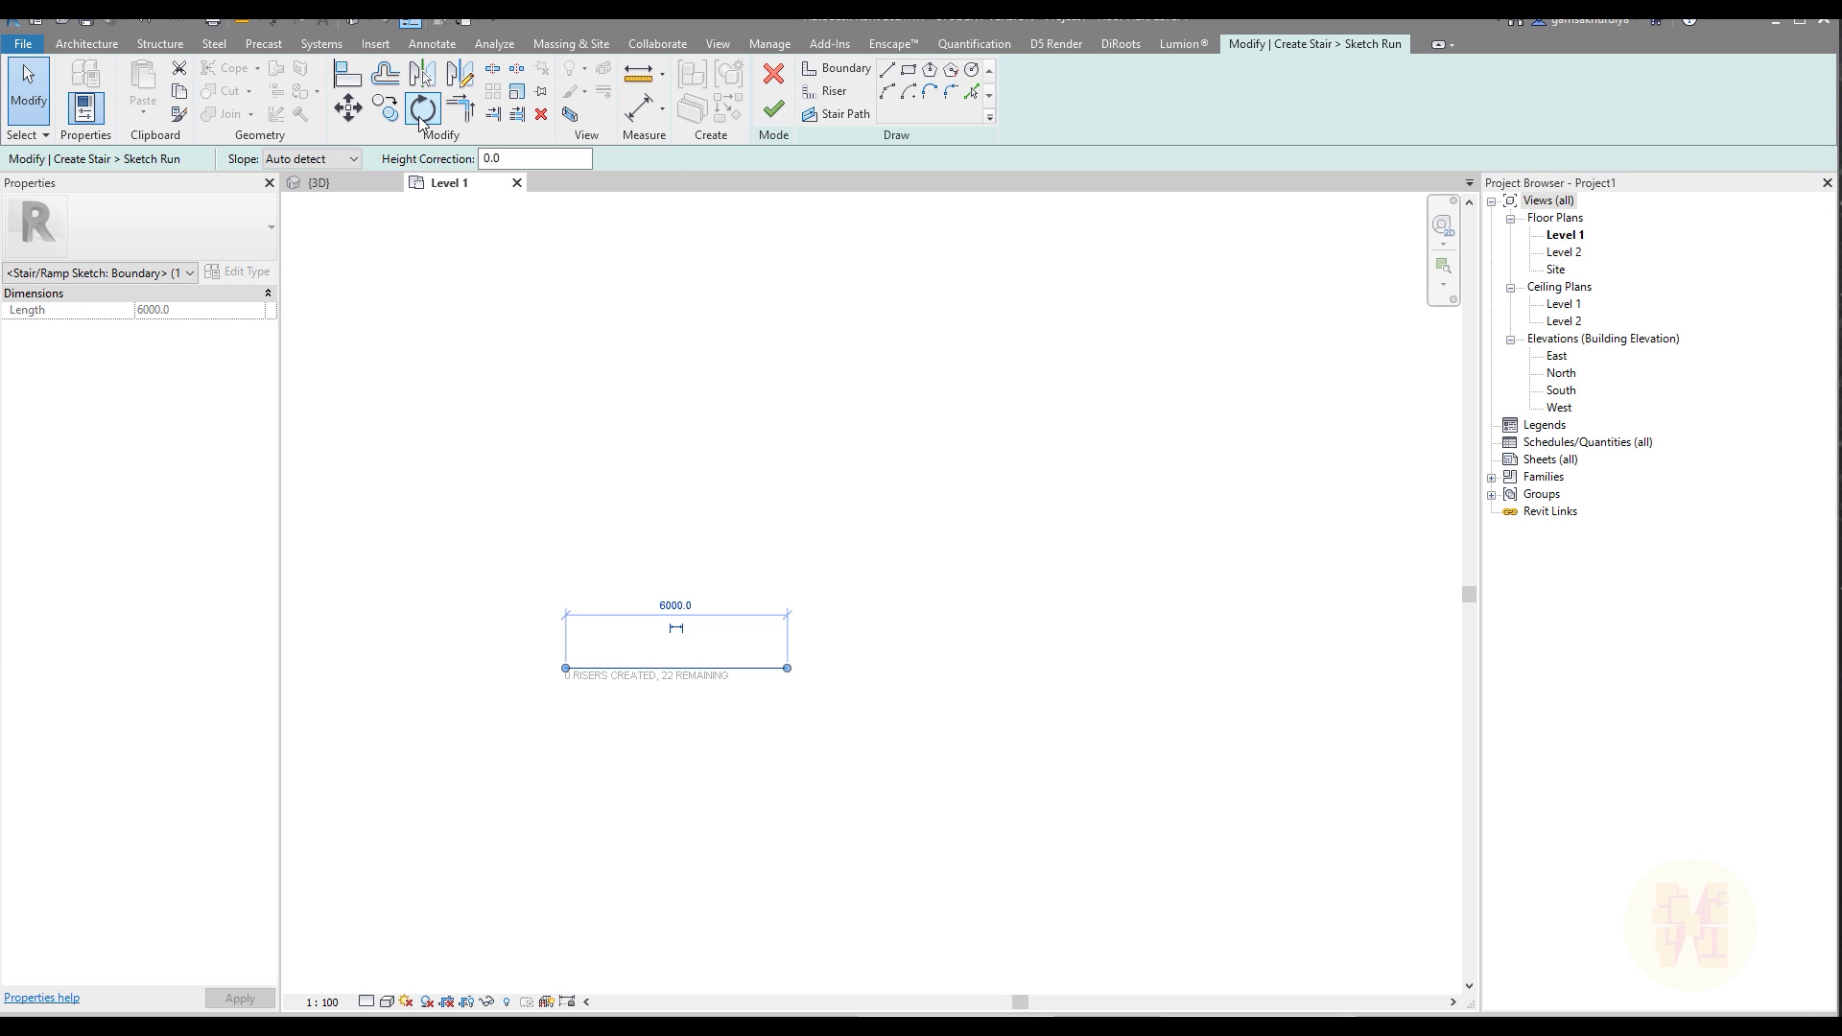
{"action": "left_click", "coordinate": [385, 108]}
{"action": "left_click", "coordinate": [787, 668]}
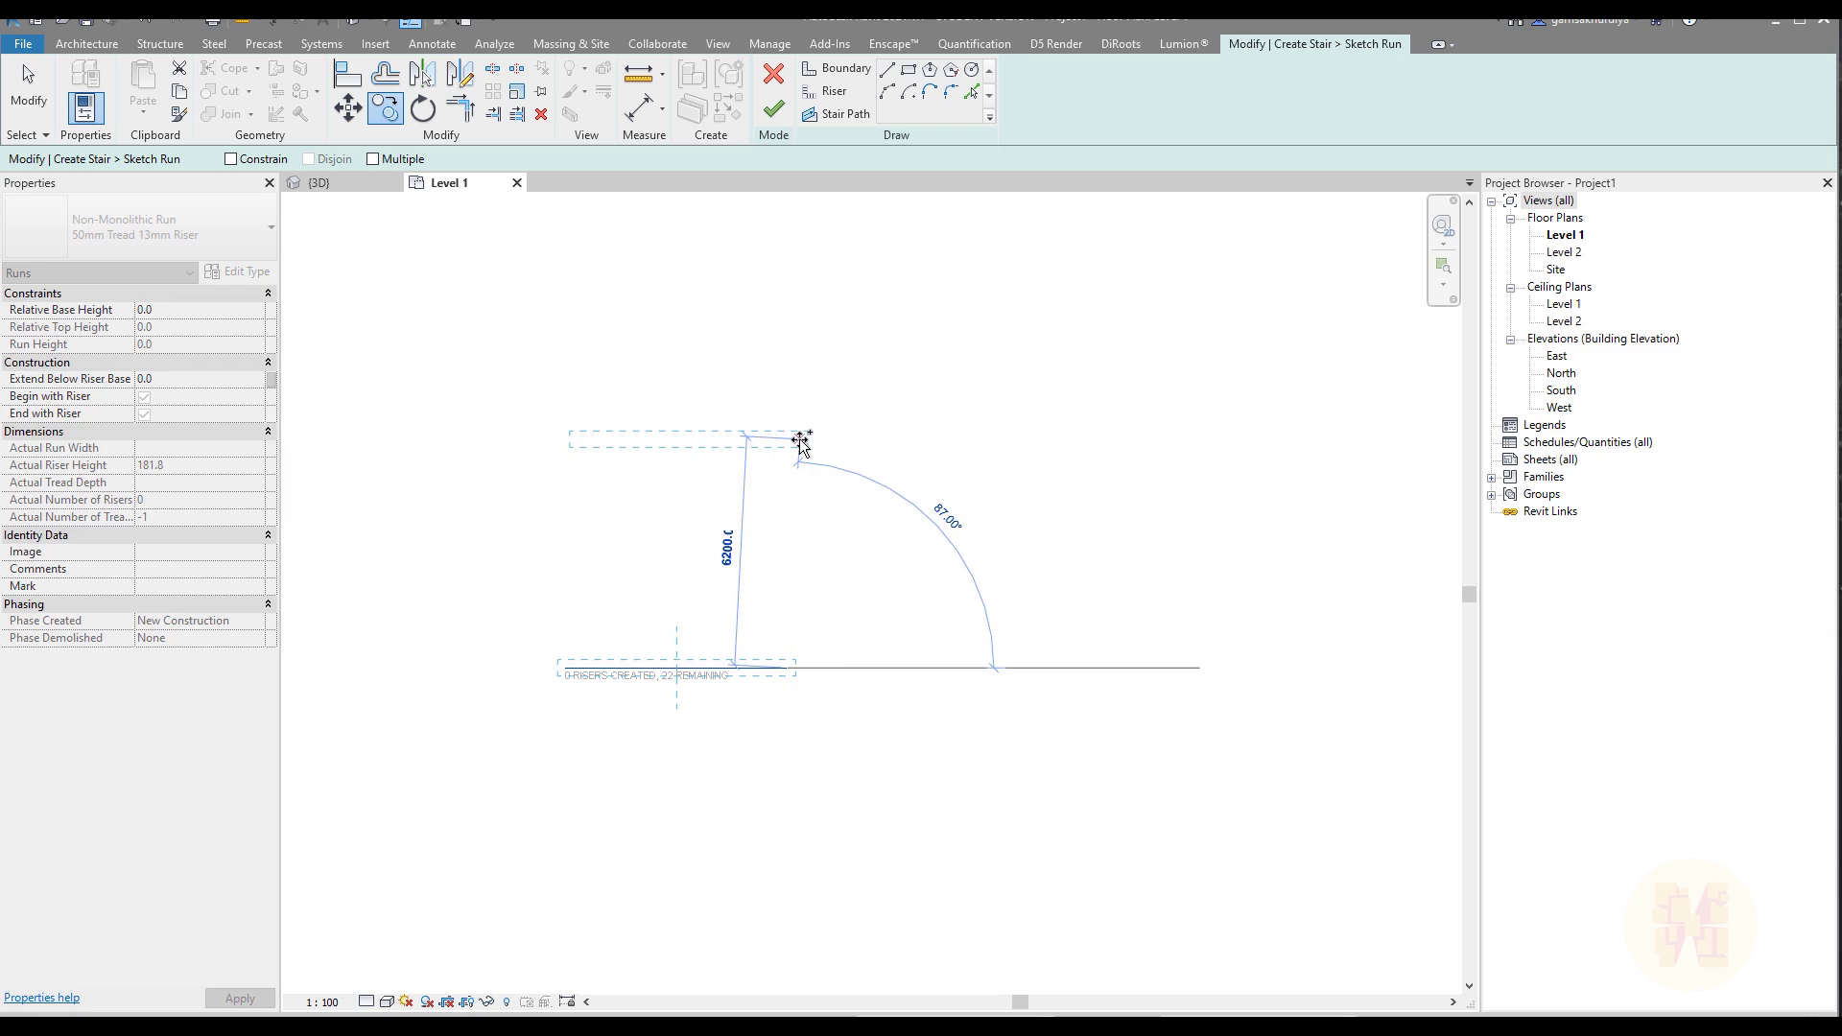
{"action": "left_click", "coordinate": [790, 428]}
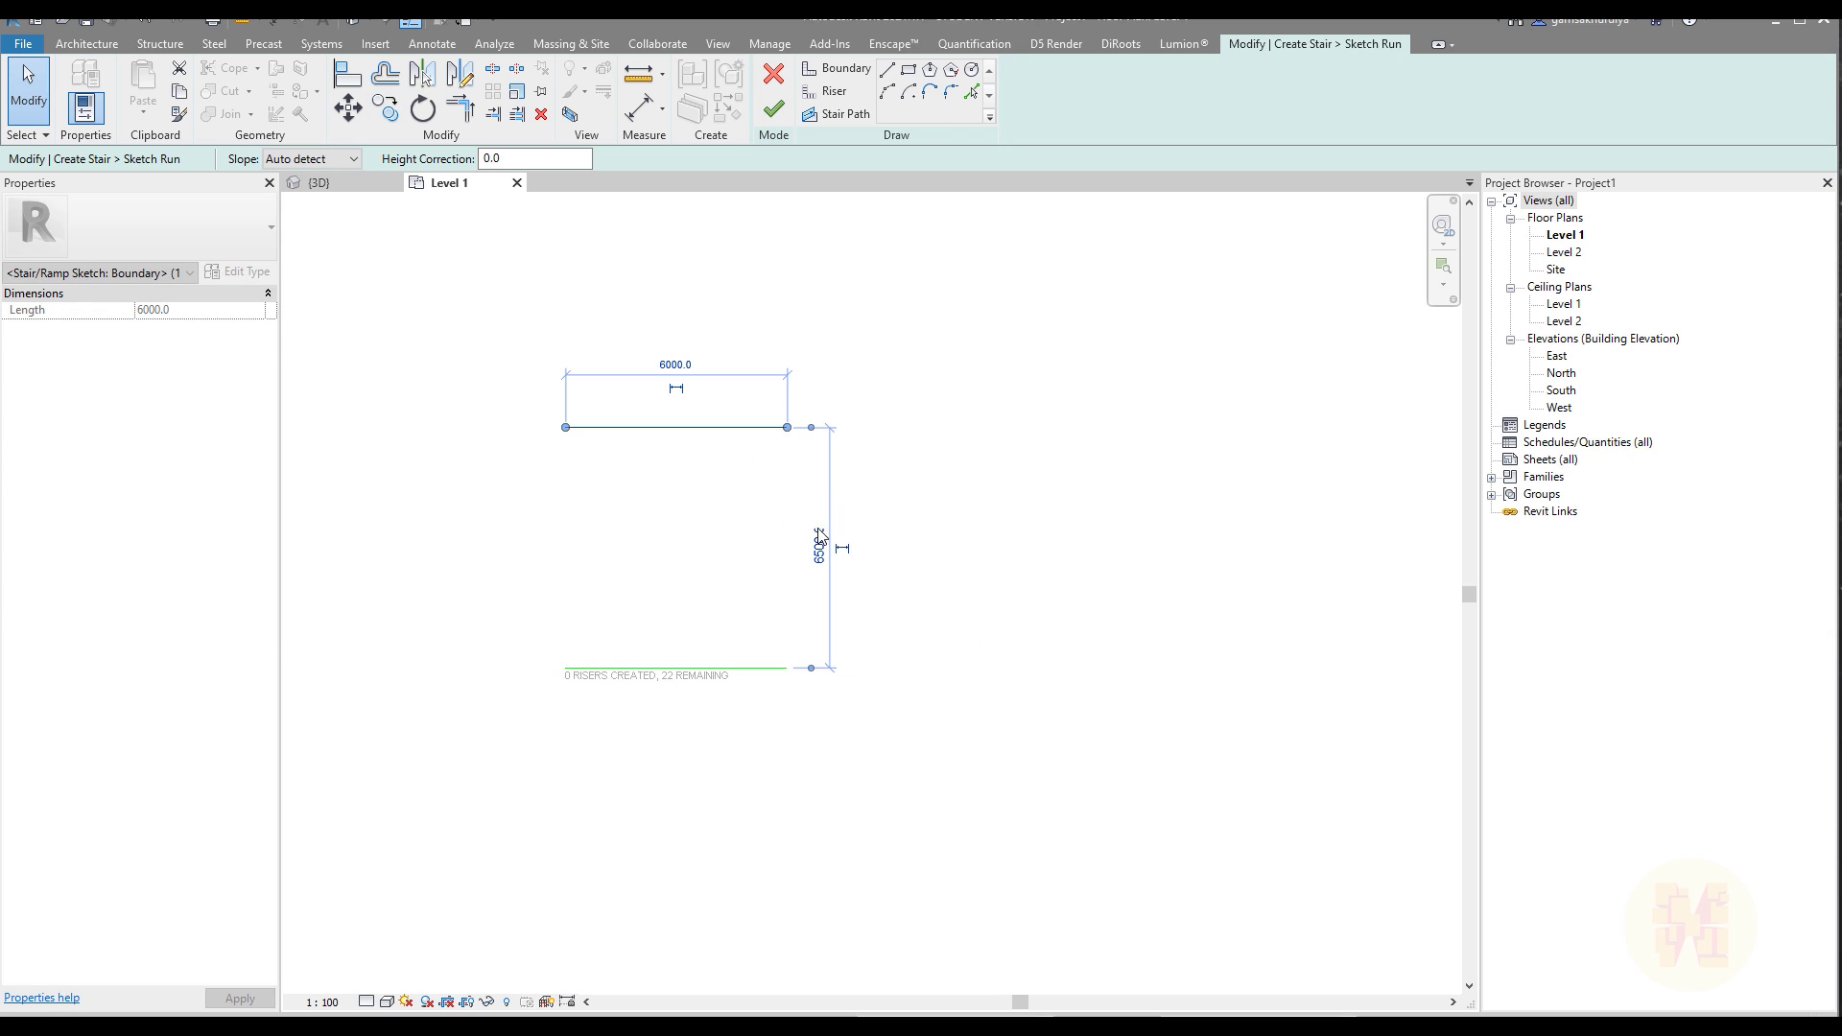
{"action": "left_click", "coordinate": [774, 566]}
{"action": "middle_click_drag", "start_coordinate": [787, 560], "coordinate": [757, 576]}
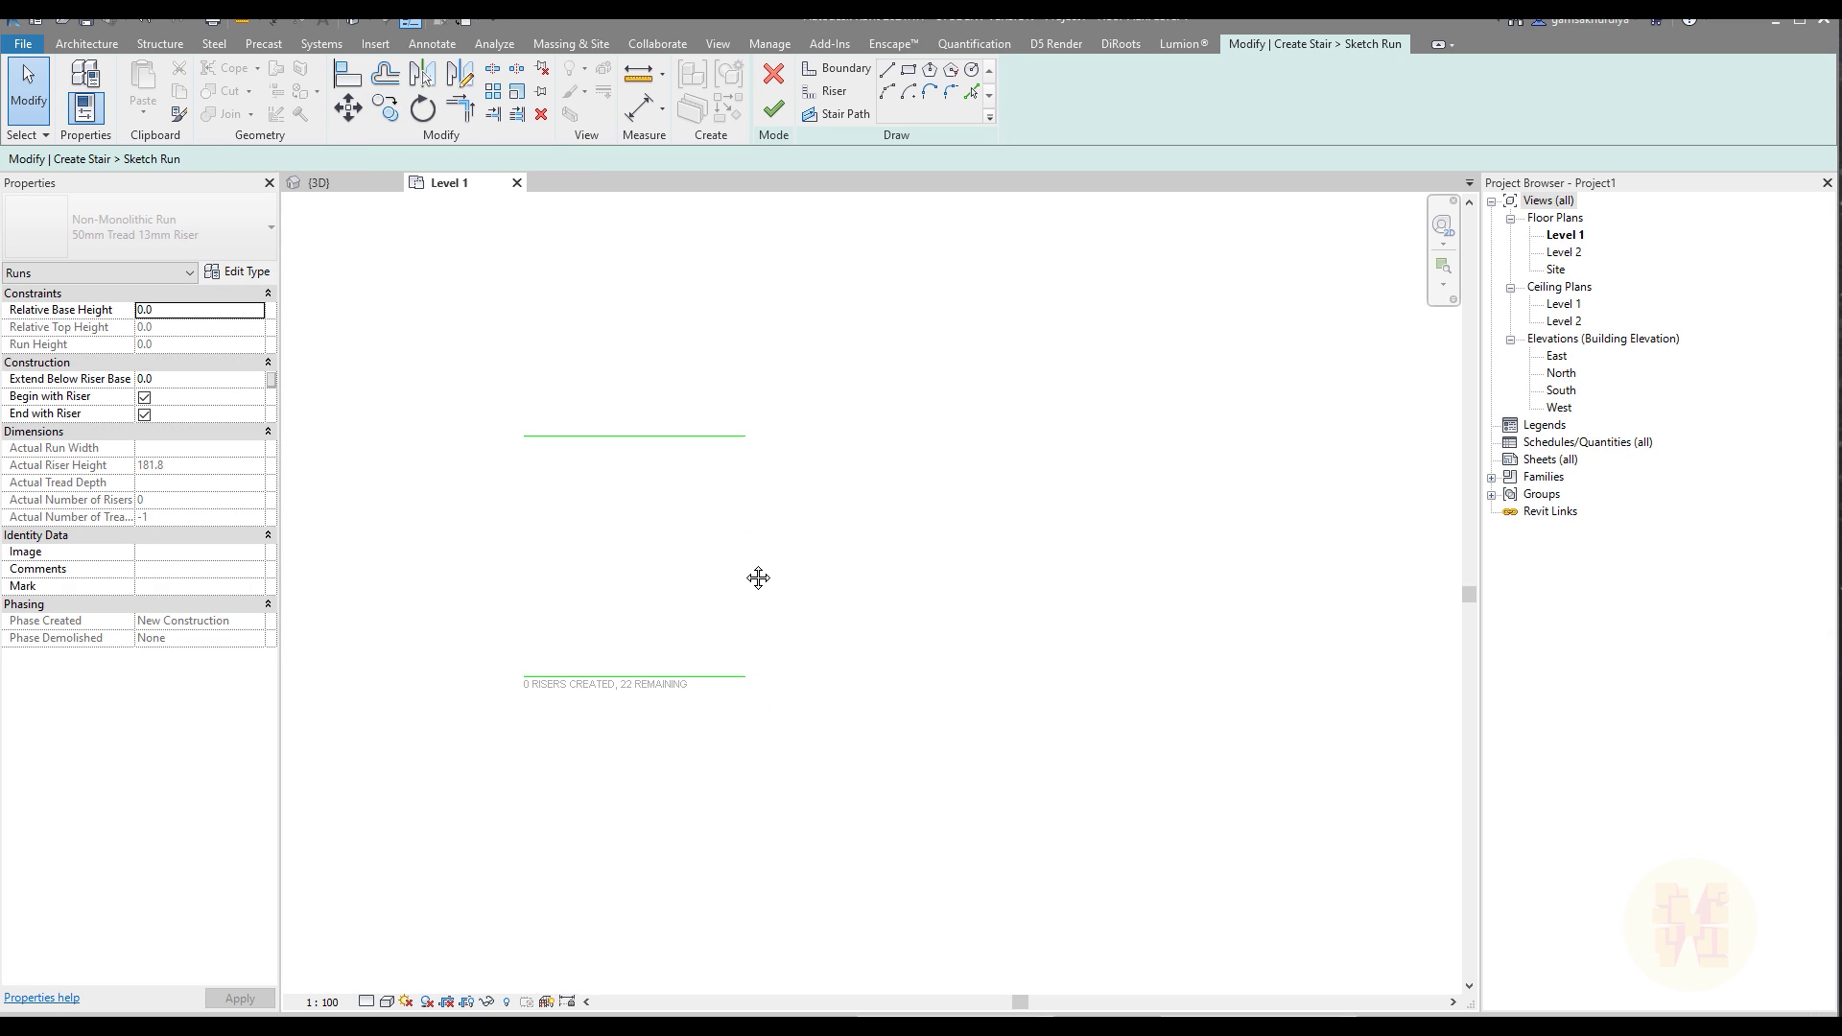
Draw riser lines joining the boundary ends at the left and right of the run
{"action": "left_click", "coordinate": [833, 91]}
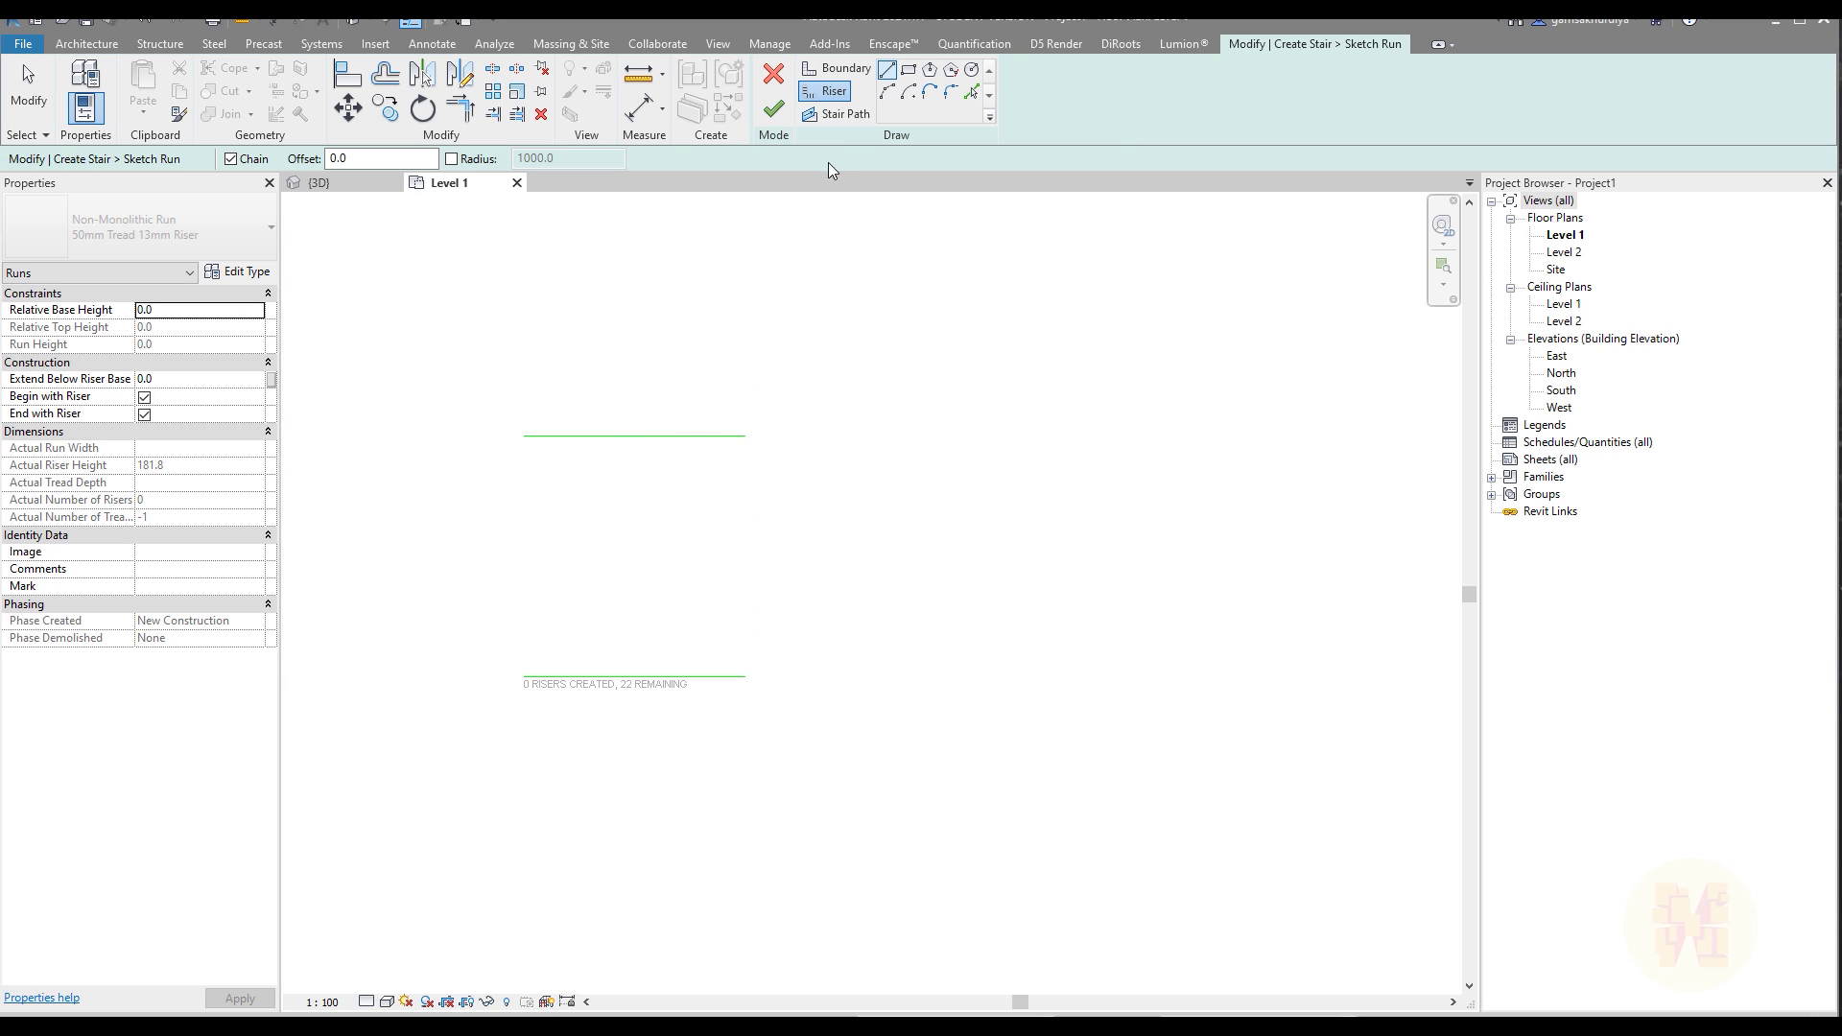
{"action": "left_click", "coordinate": [524, 436]}
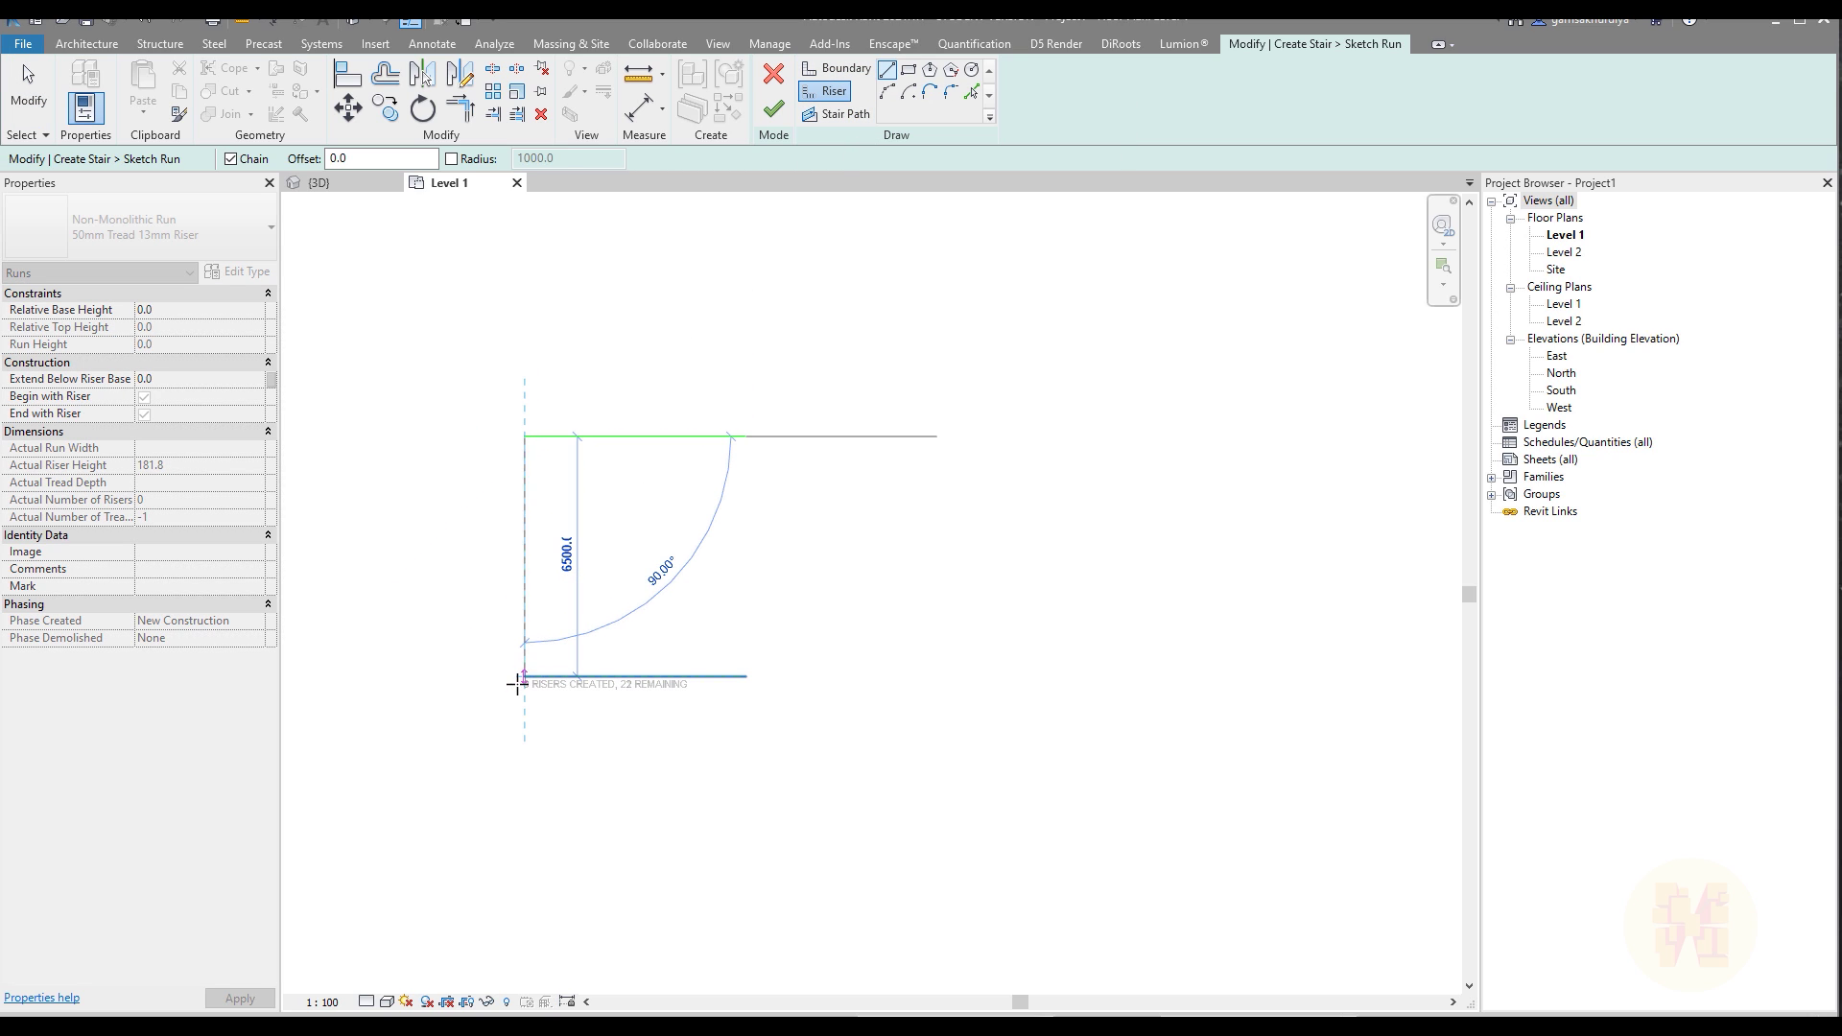
{"action": "left_click", "coordinate": [524, 678]}
{"action": "left_click", "coordinate": [746, 436]}
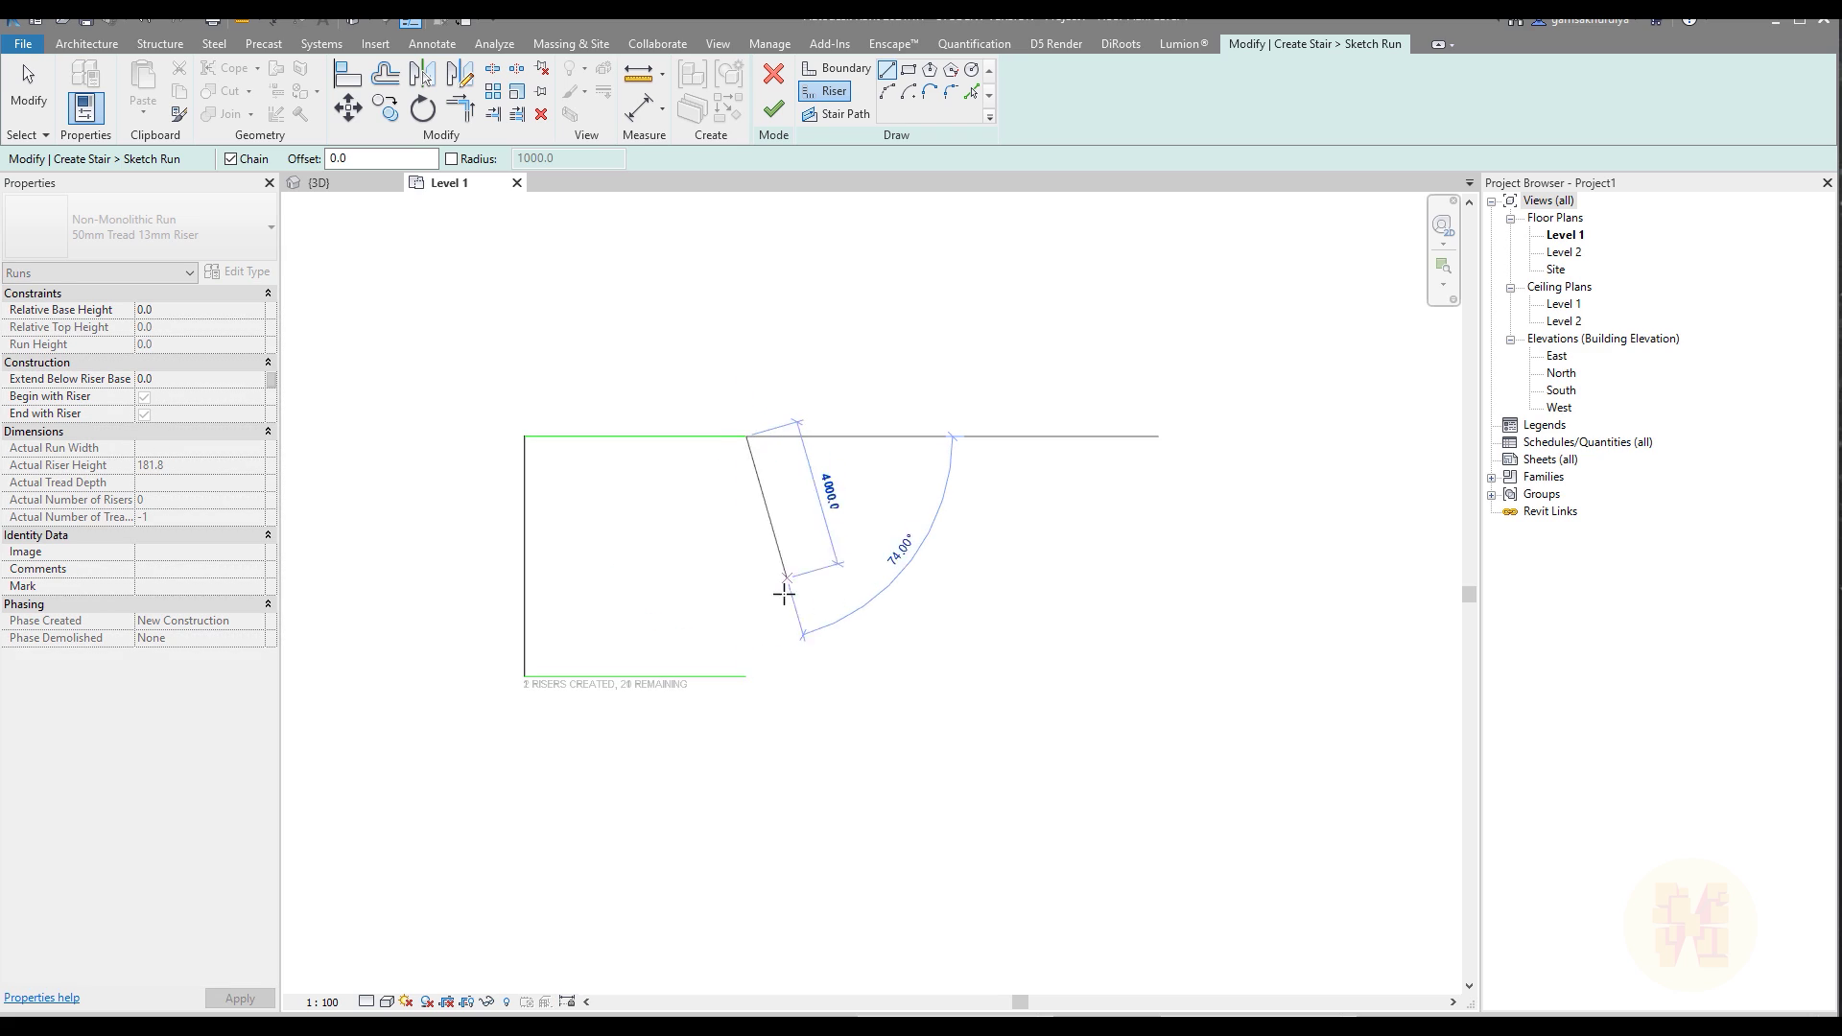
{"action": "left_click", "coordinate": [747, 677]}
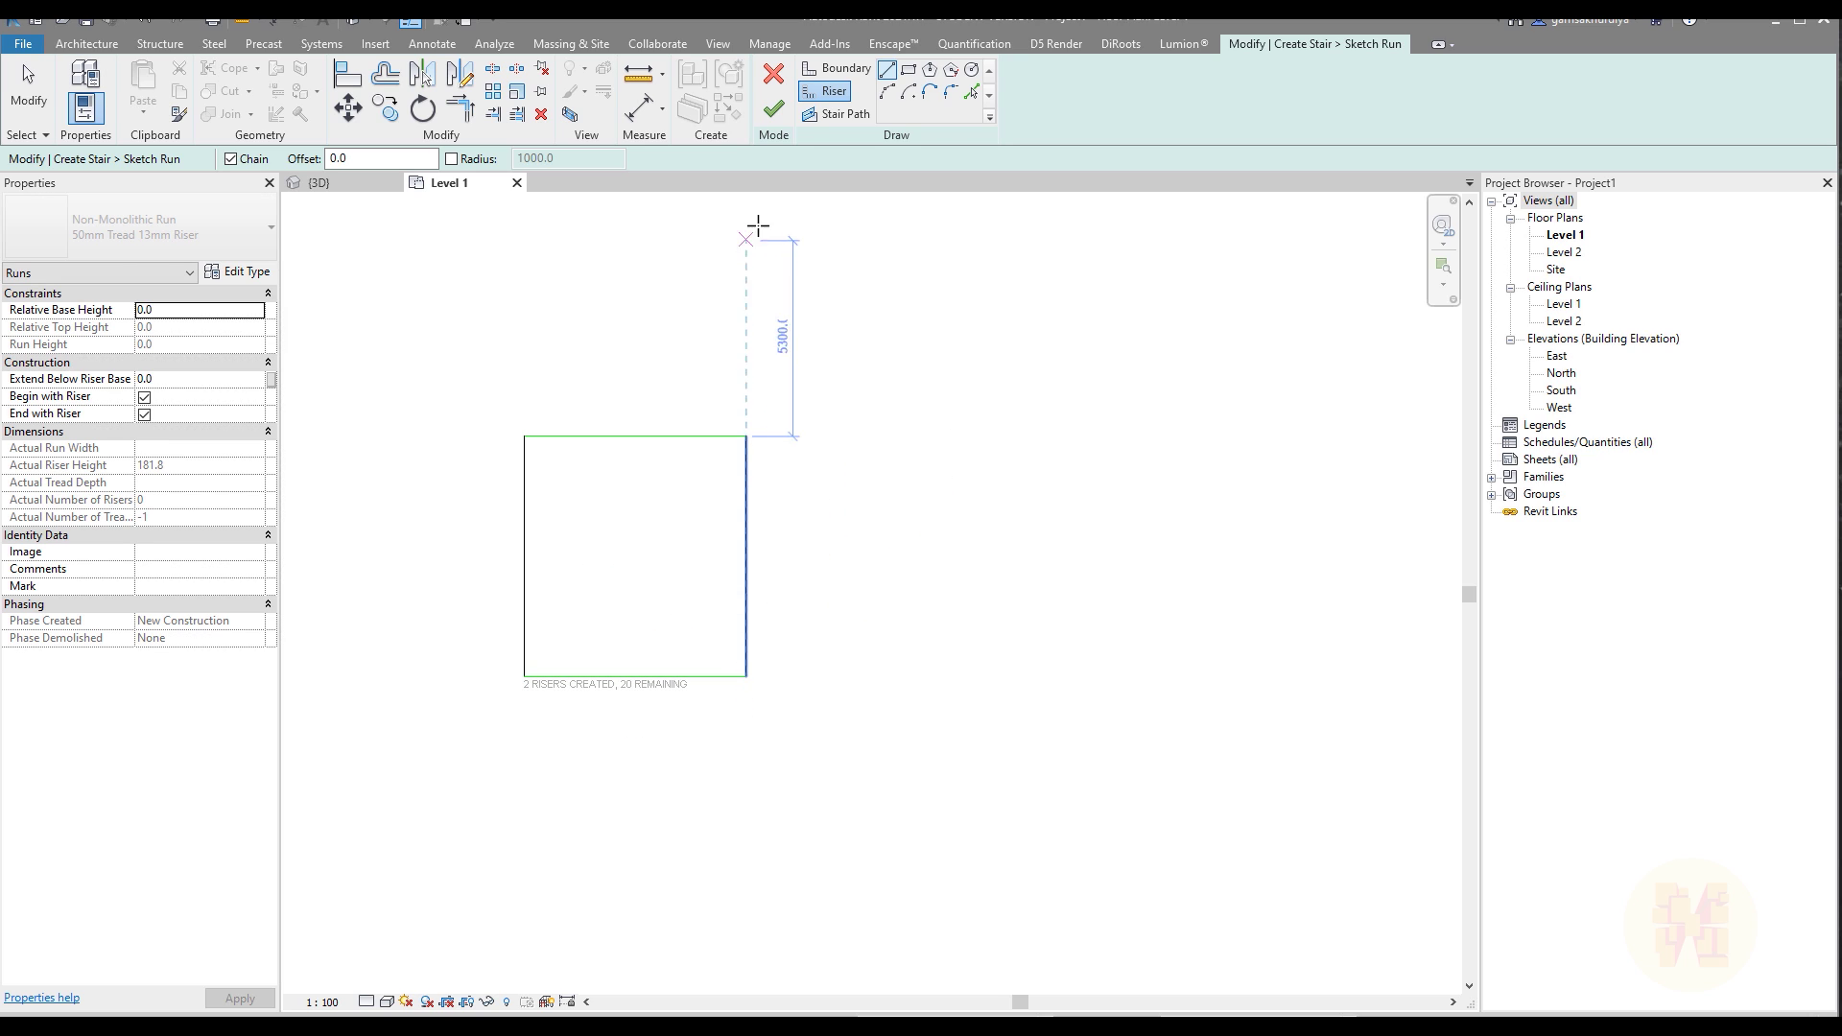
Draw a stair path across the run from left to right and finish the sketch
{"action": "left_click", "coordinate": [817, 115]}
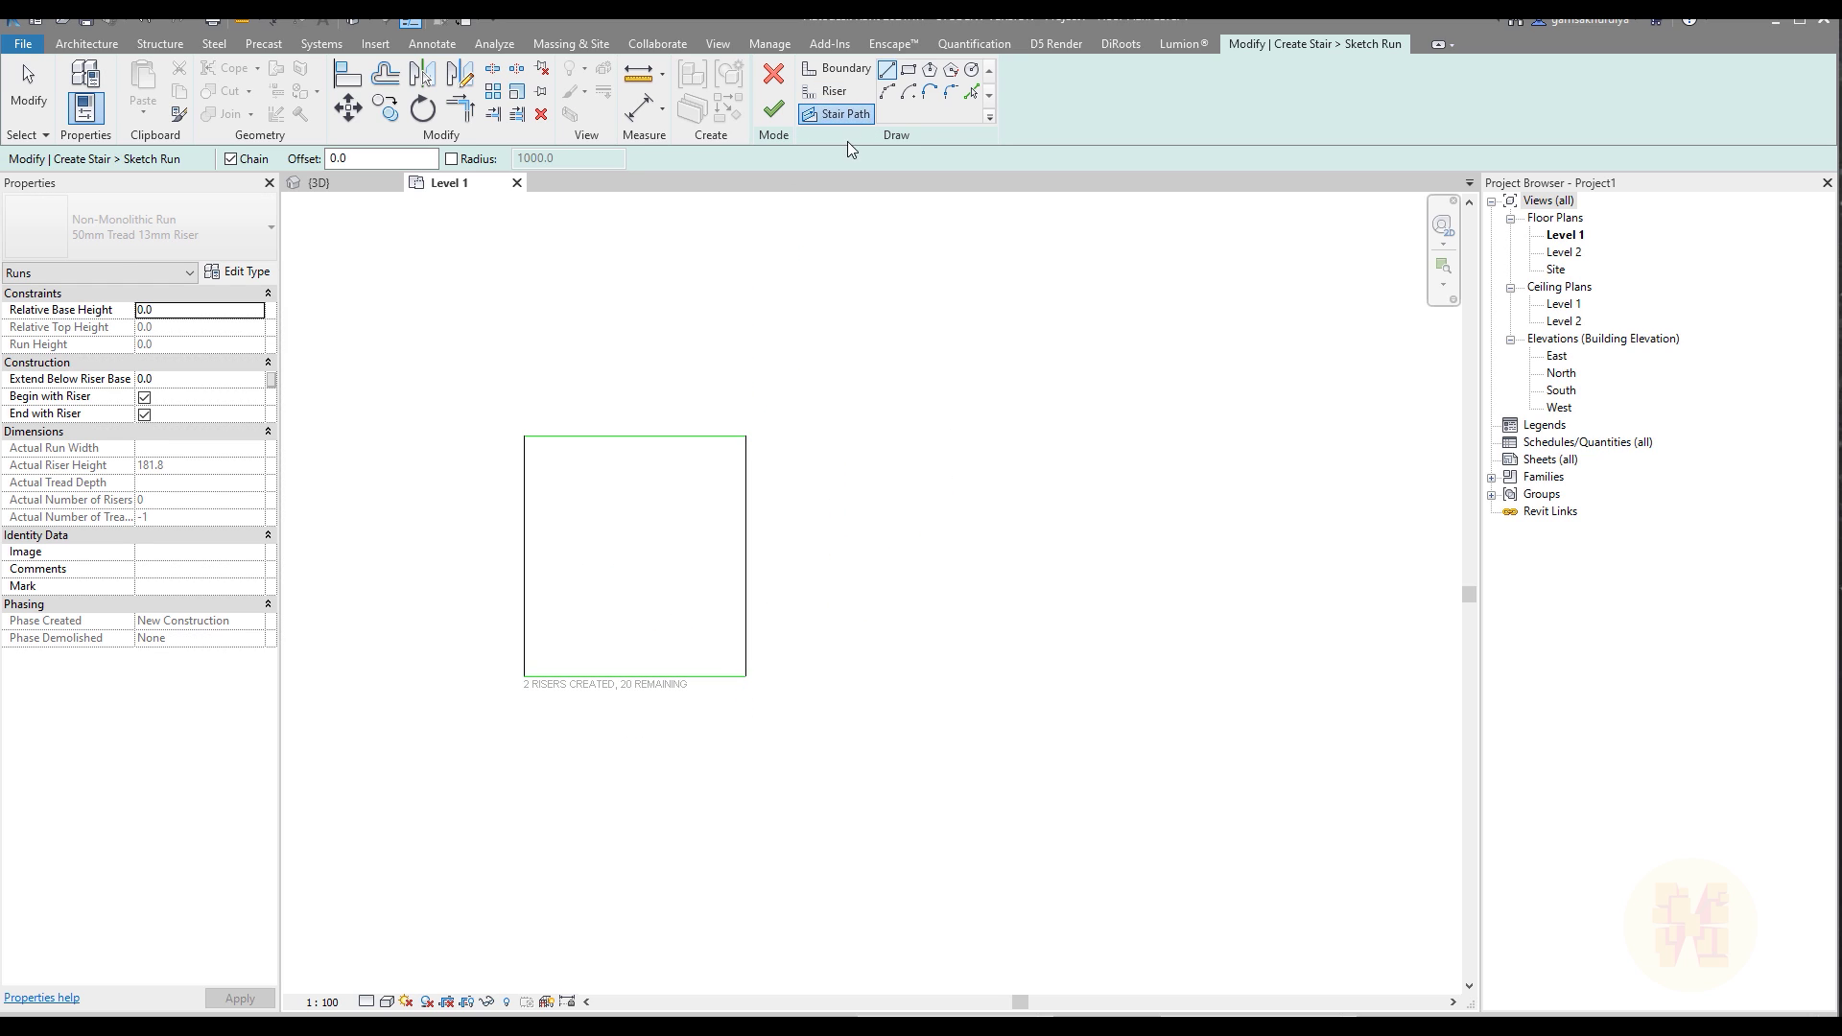
{"action": "left_click", "coordinate": [524, 556]}
{"action": "left_click", "coordinate": [747, 557]}
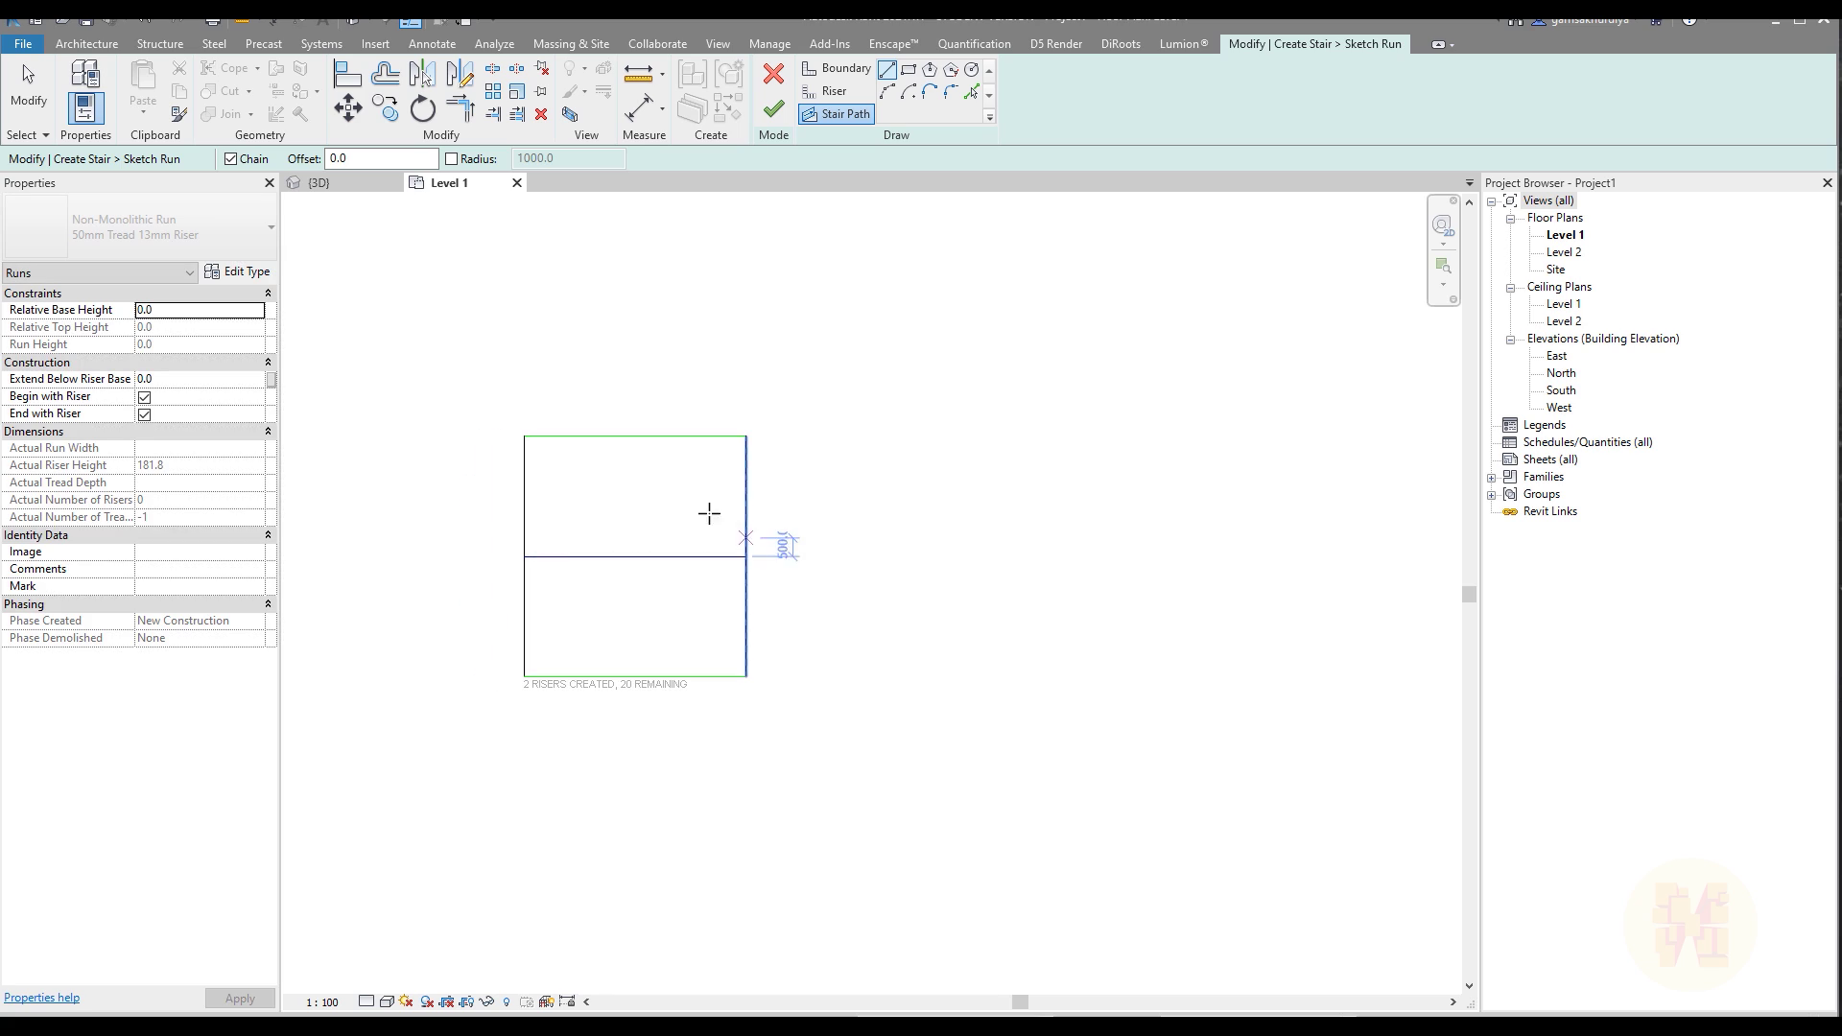
{"action": "left_click", "coordinate": [774, 108]}
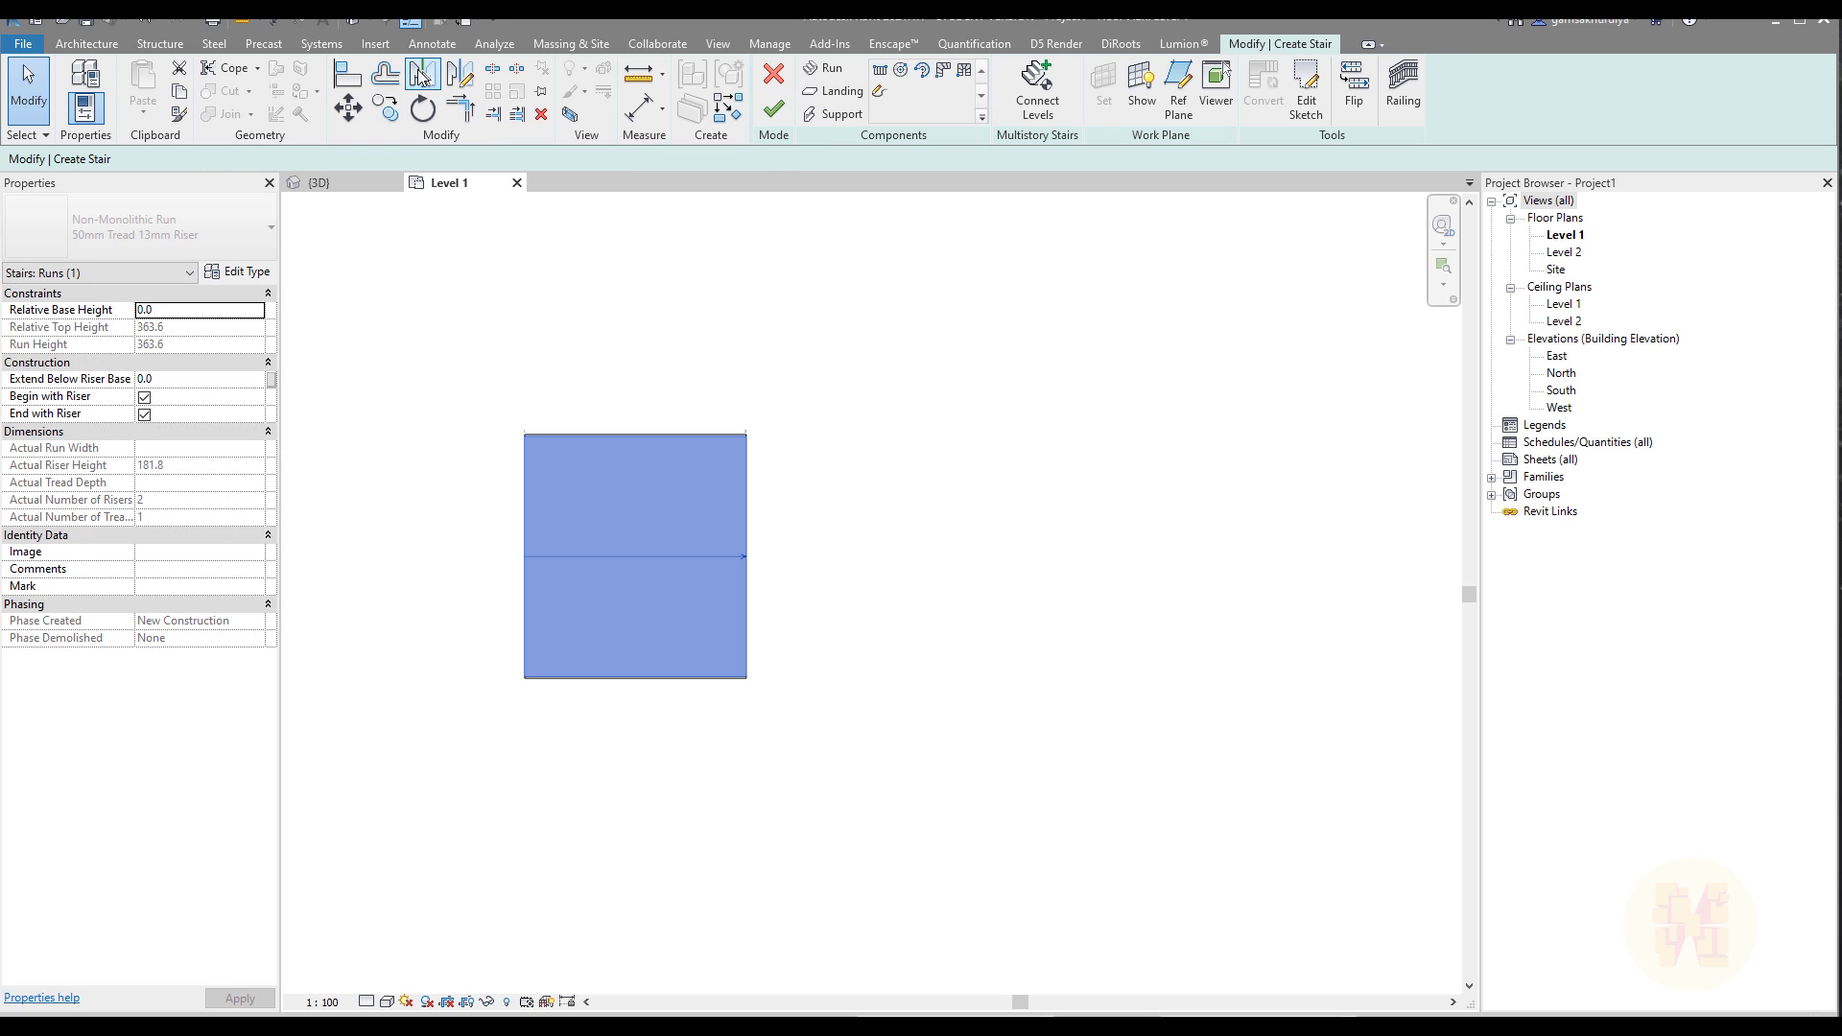
Finish the stair in a 3D view and delete its front and back railings
{"action": "left_click", "coordinate": [359, 19]}
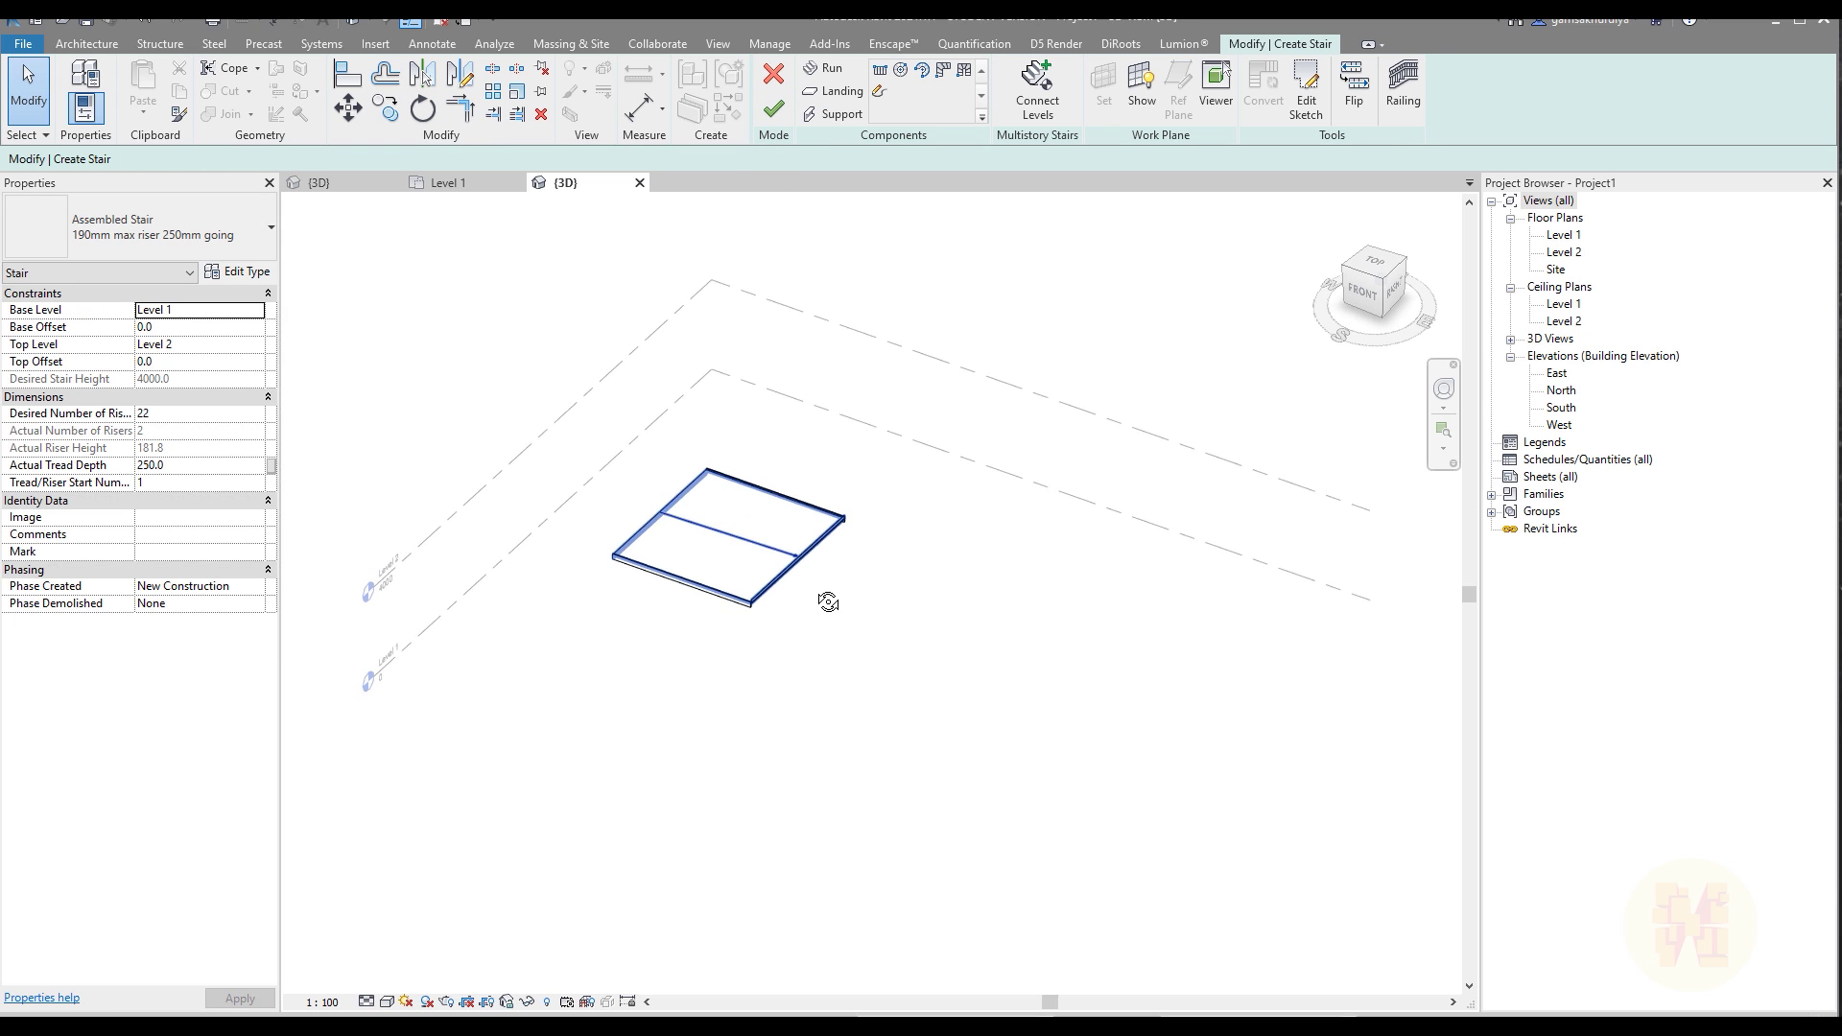
{"action": "middle_click_drag", "start_coordinate": [828, 601], "coordinate": [781, 596], "text": "shift"}
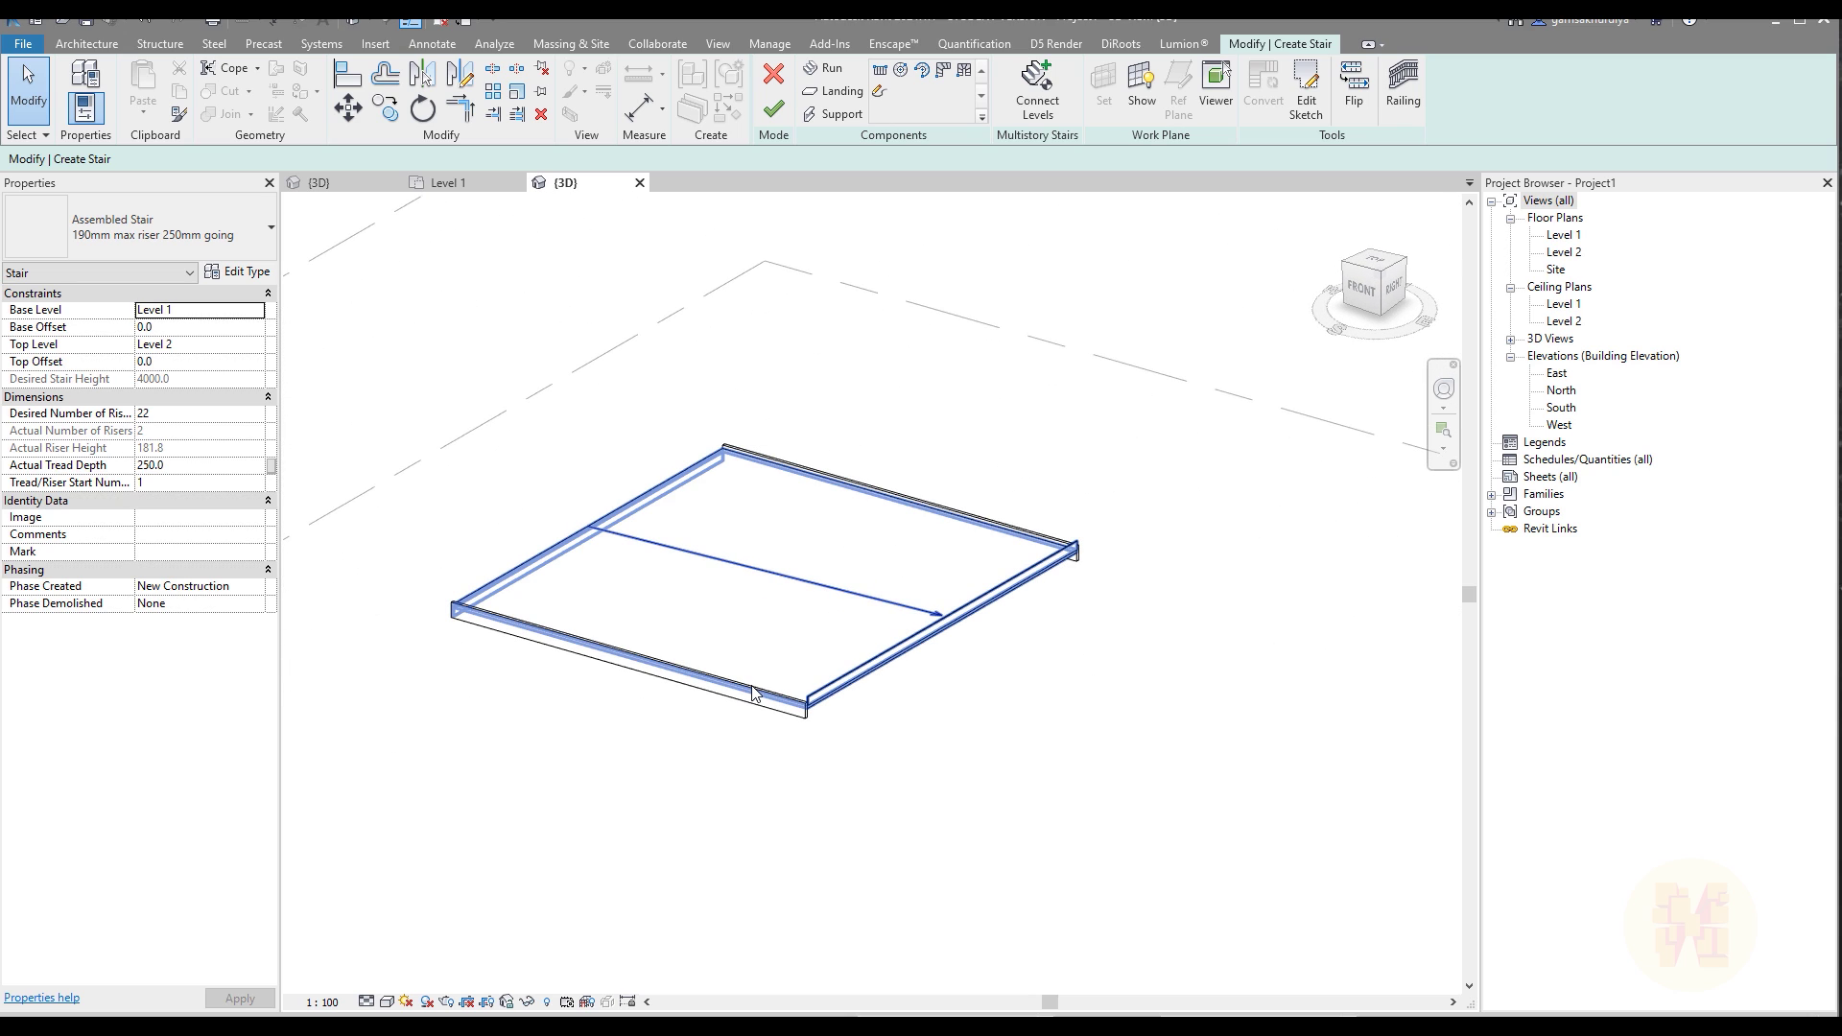
{"action": "left_click", "coordinate": [726, 662]}
{"action": "left_click", "coordinate": [773, 109]}
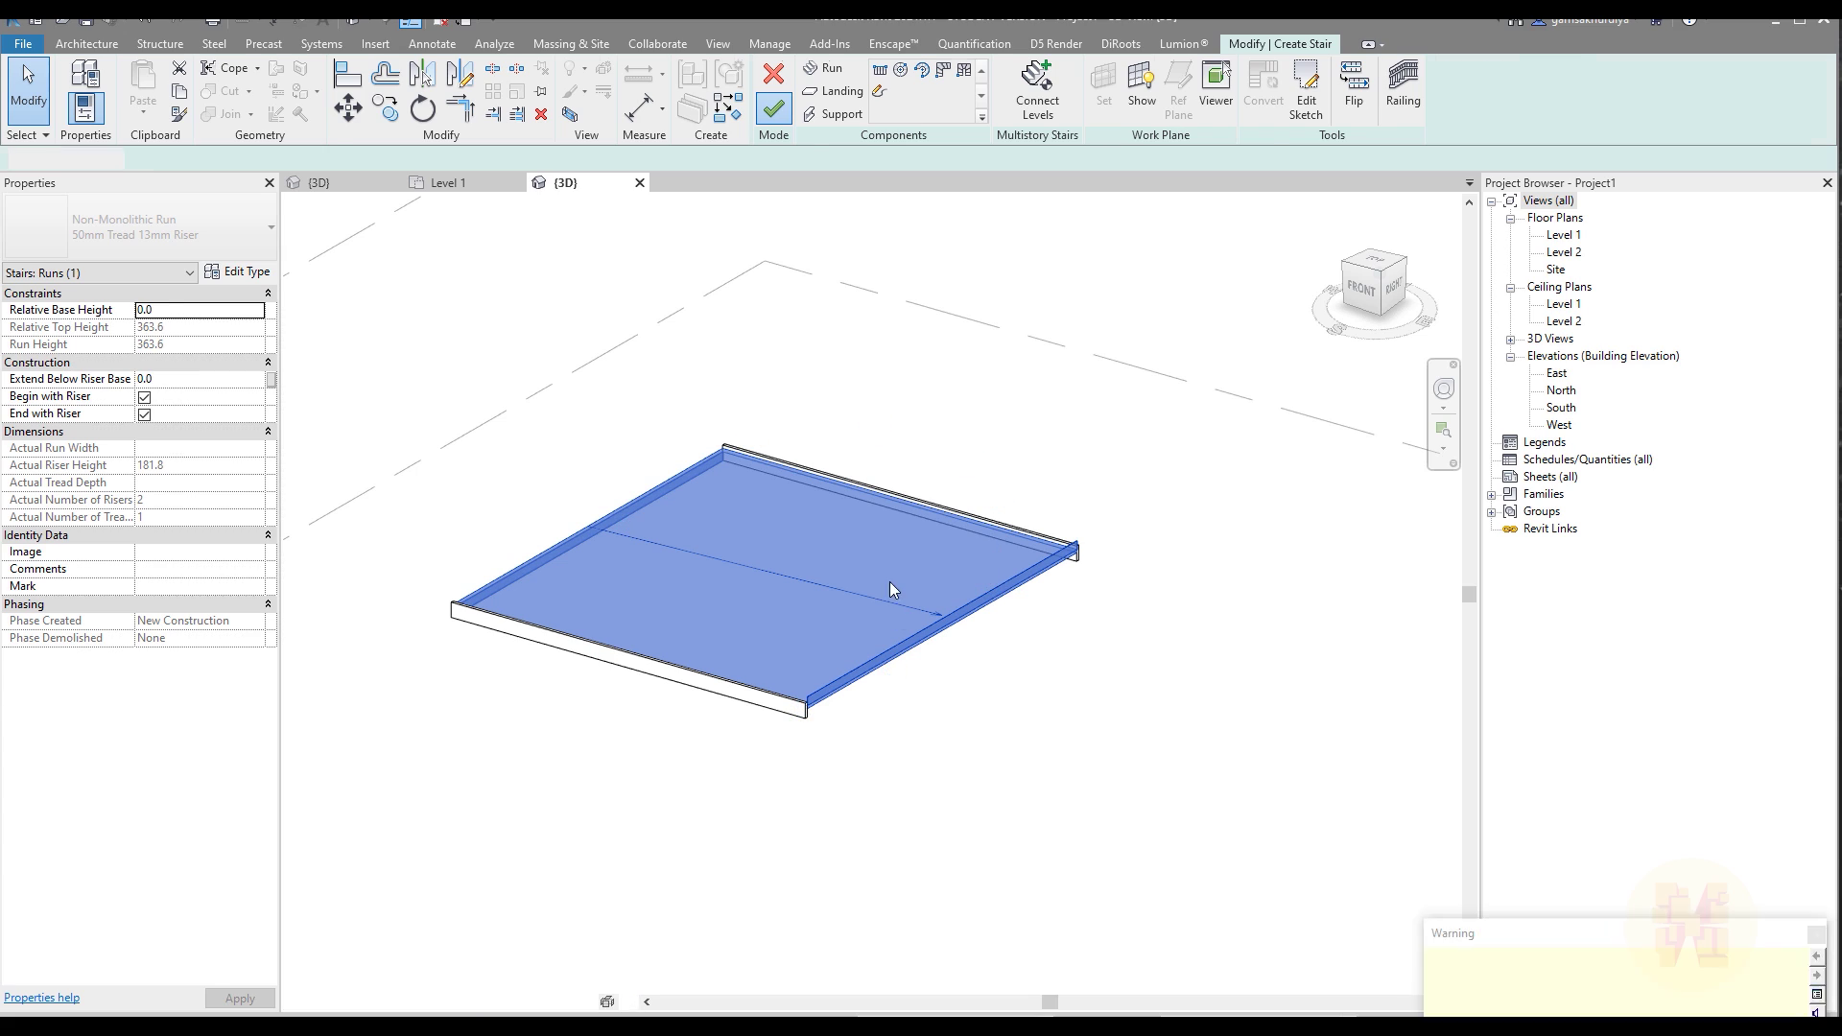
{"action": "left_click", "coordinate": [784, 635]}
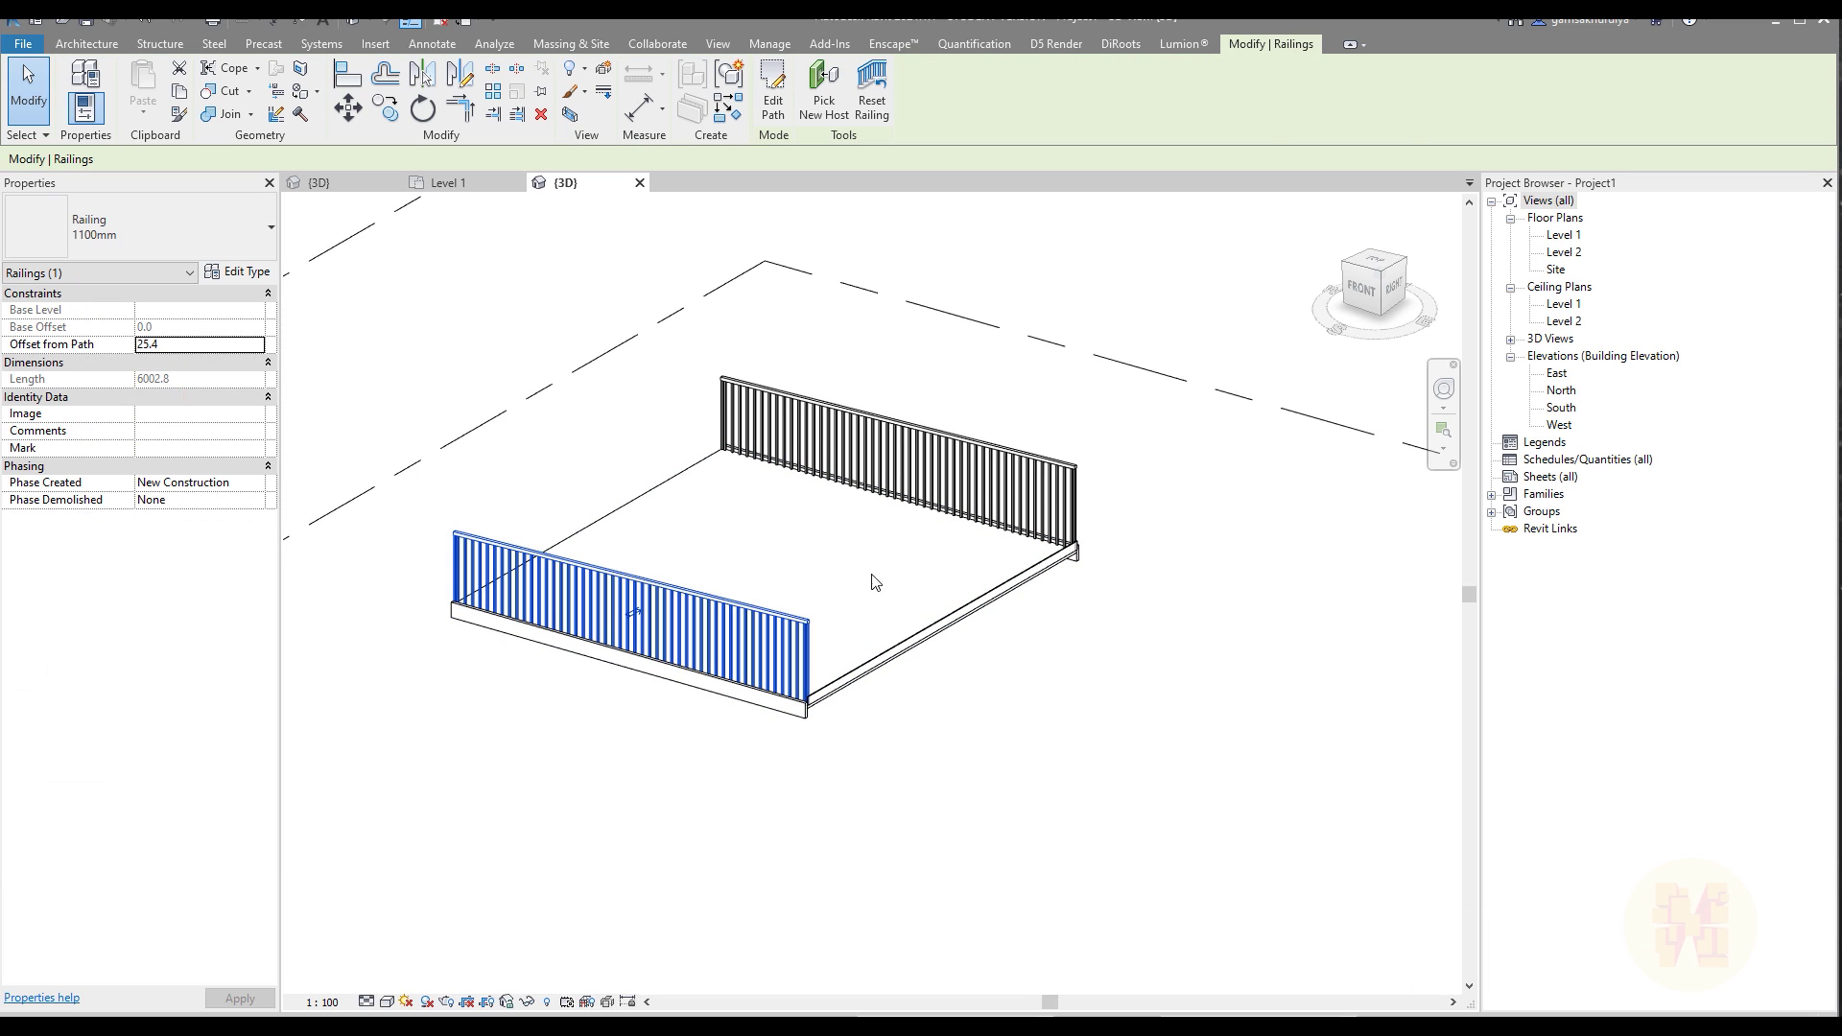
{"action": "key", "text": "Delete"}
{"action": "left_click", "coordinate": [964, 434]}
{"action": "key", "text": "Delete"}
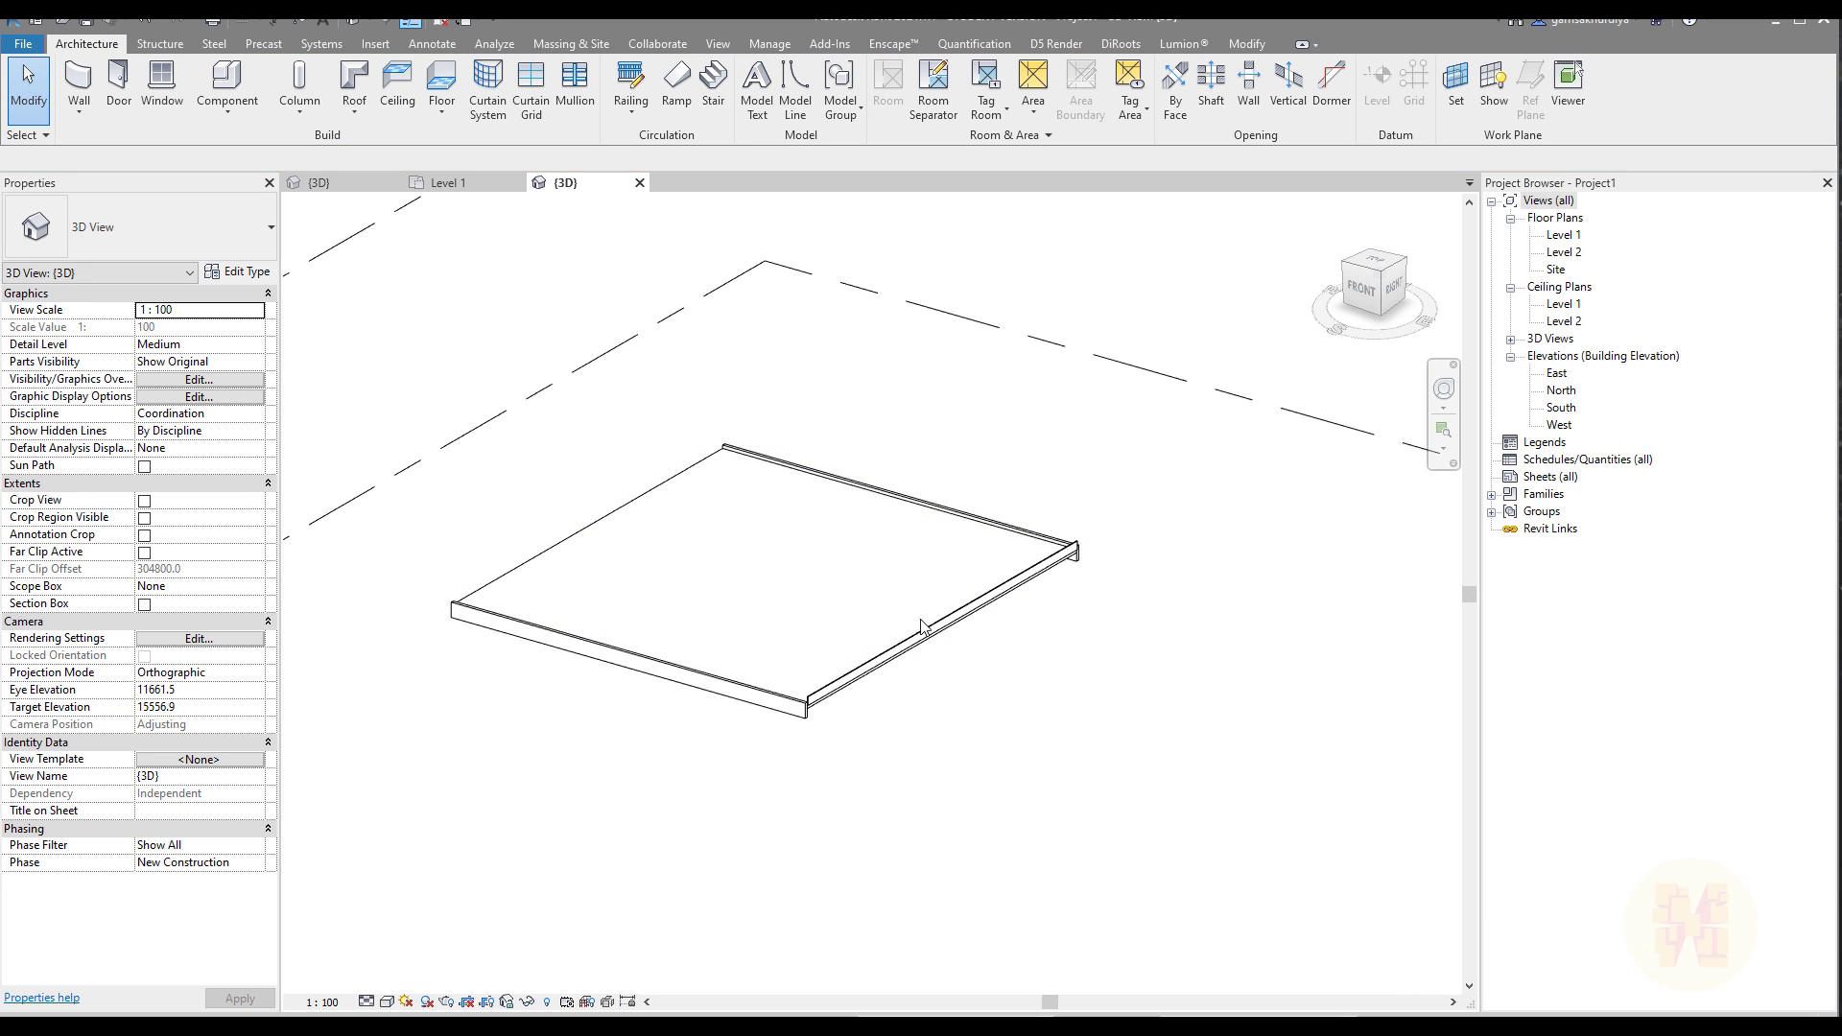
Change the stair's type to Precast Stair
{"action": "left_click", "coordinate": [921, 626]}
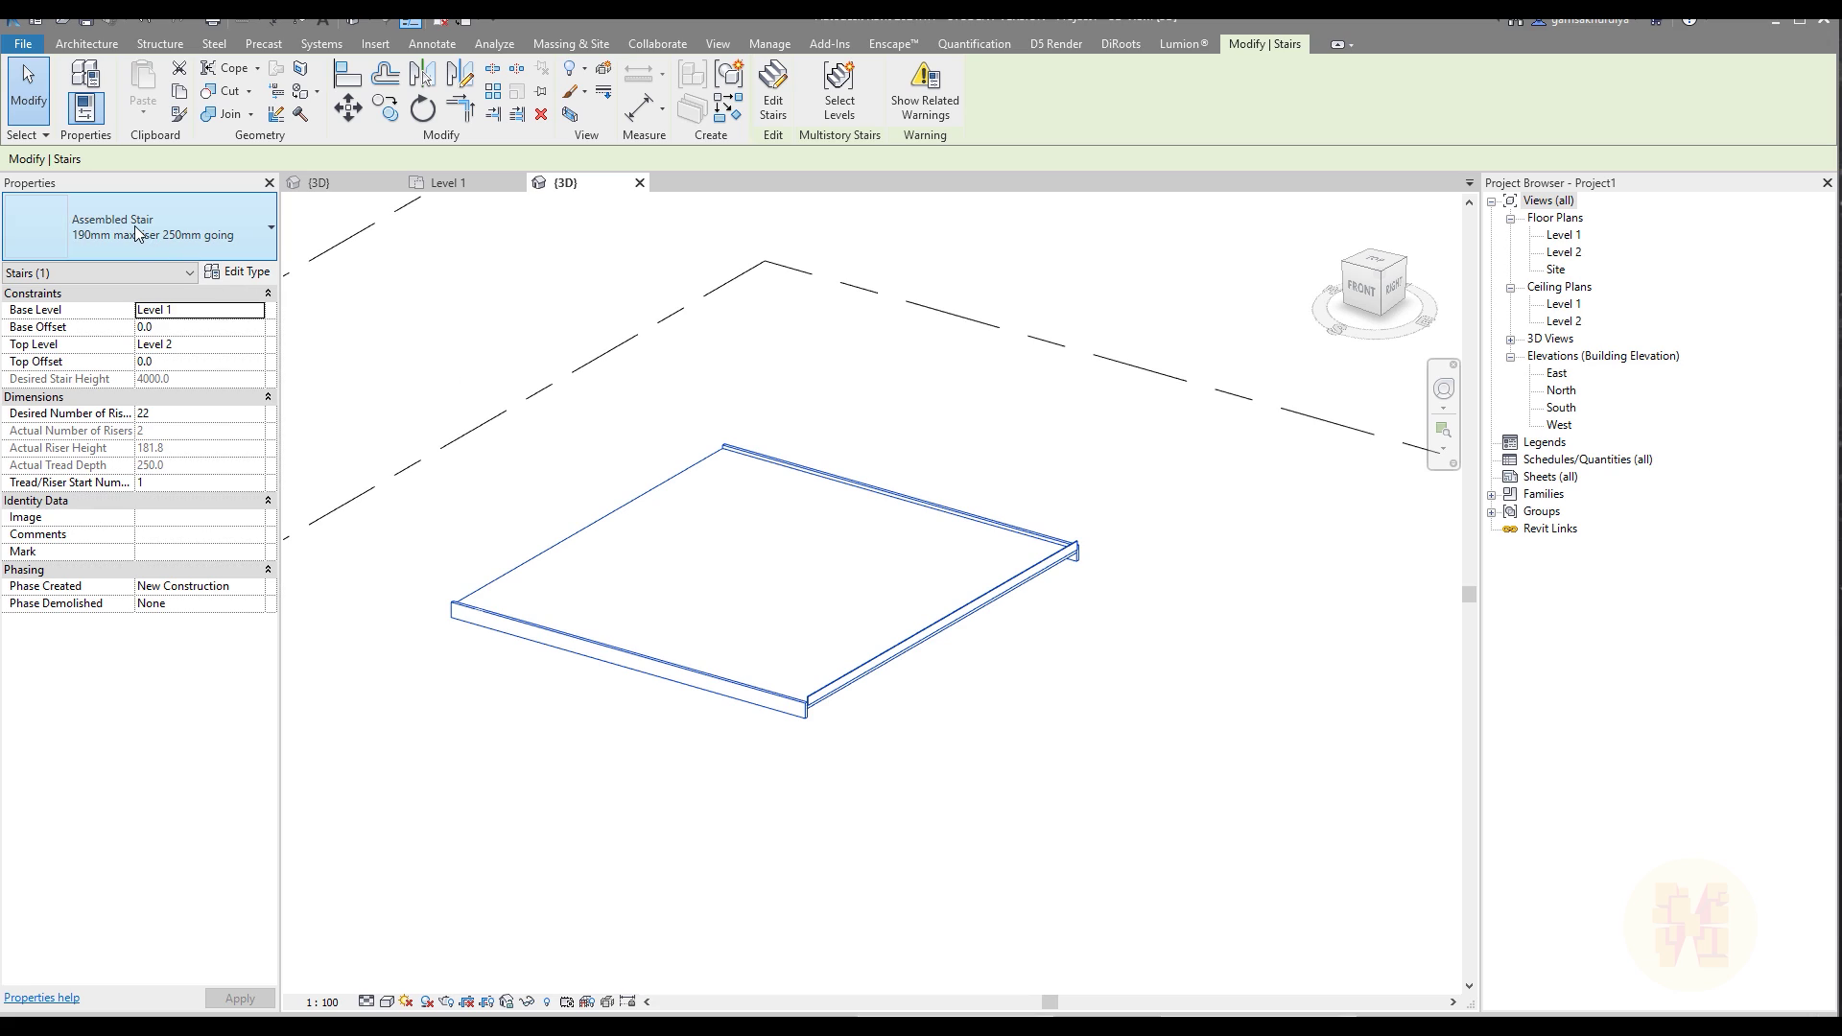
{"action": "left_click", "coordinate": [127, 234]}
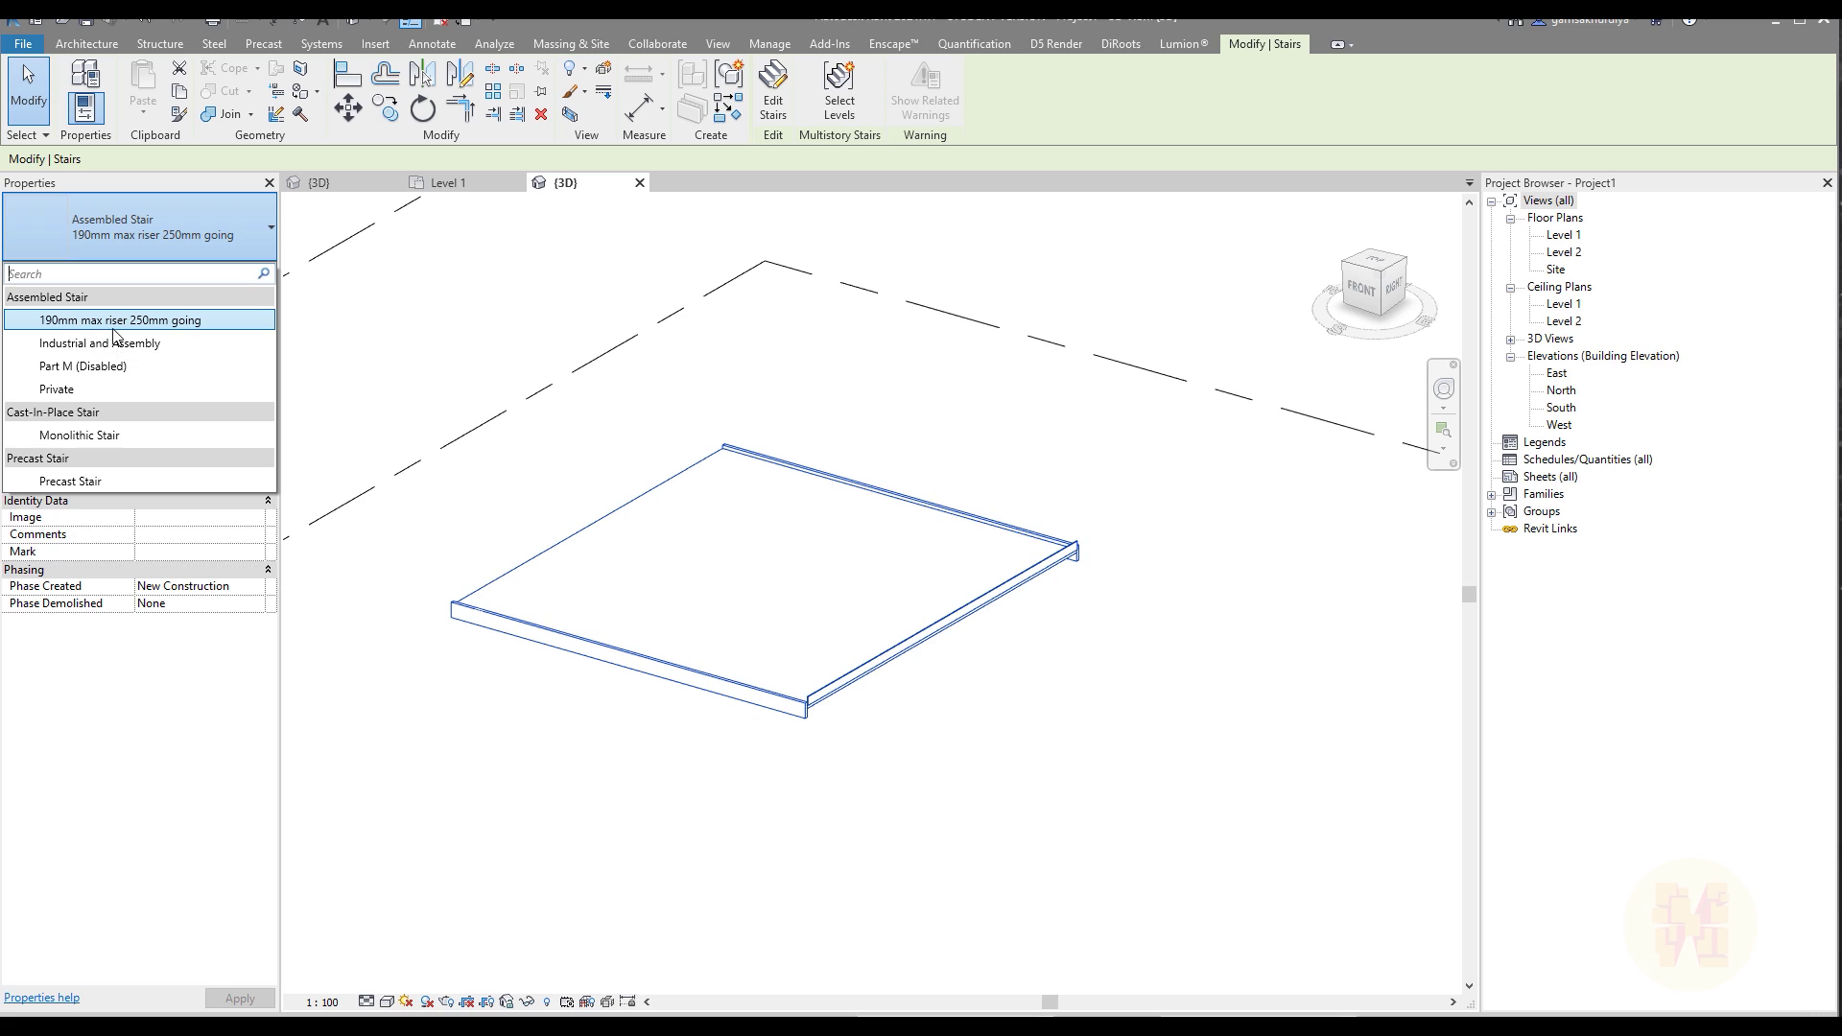
{"action": "left_click", "coordinate": [80, 482]}
{"action": "left_click", "coordinate": [663, 744]}
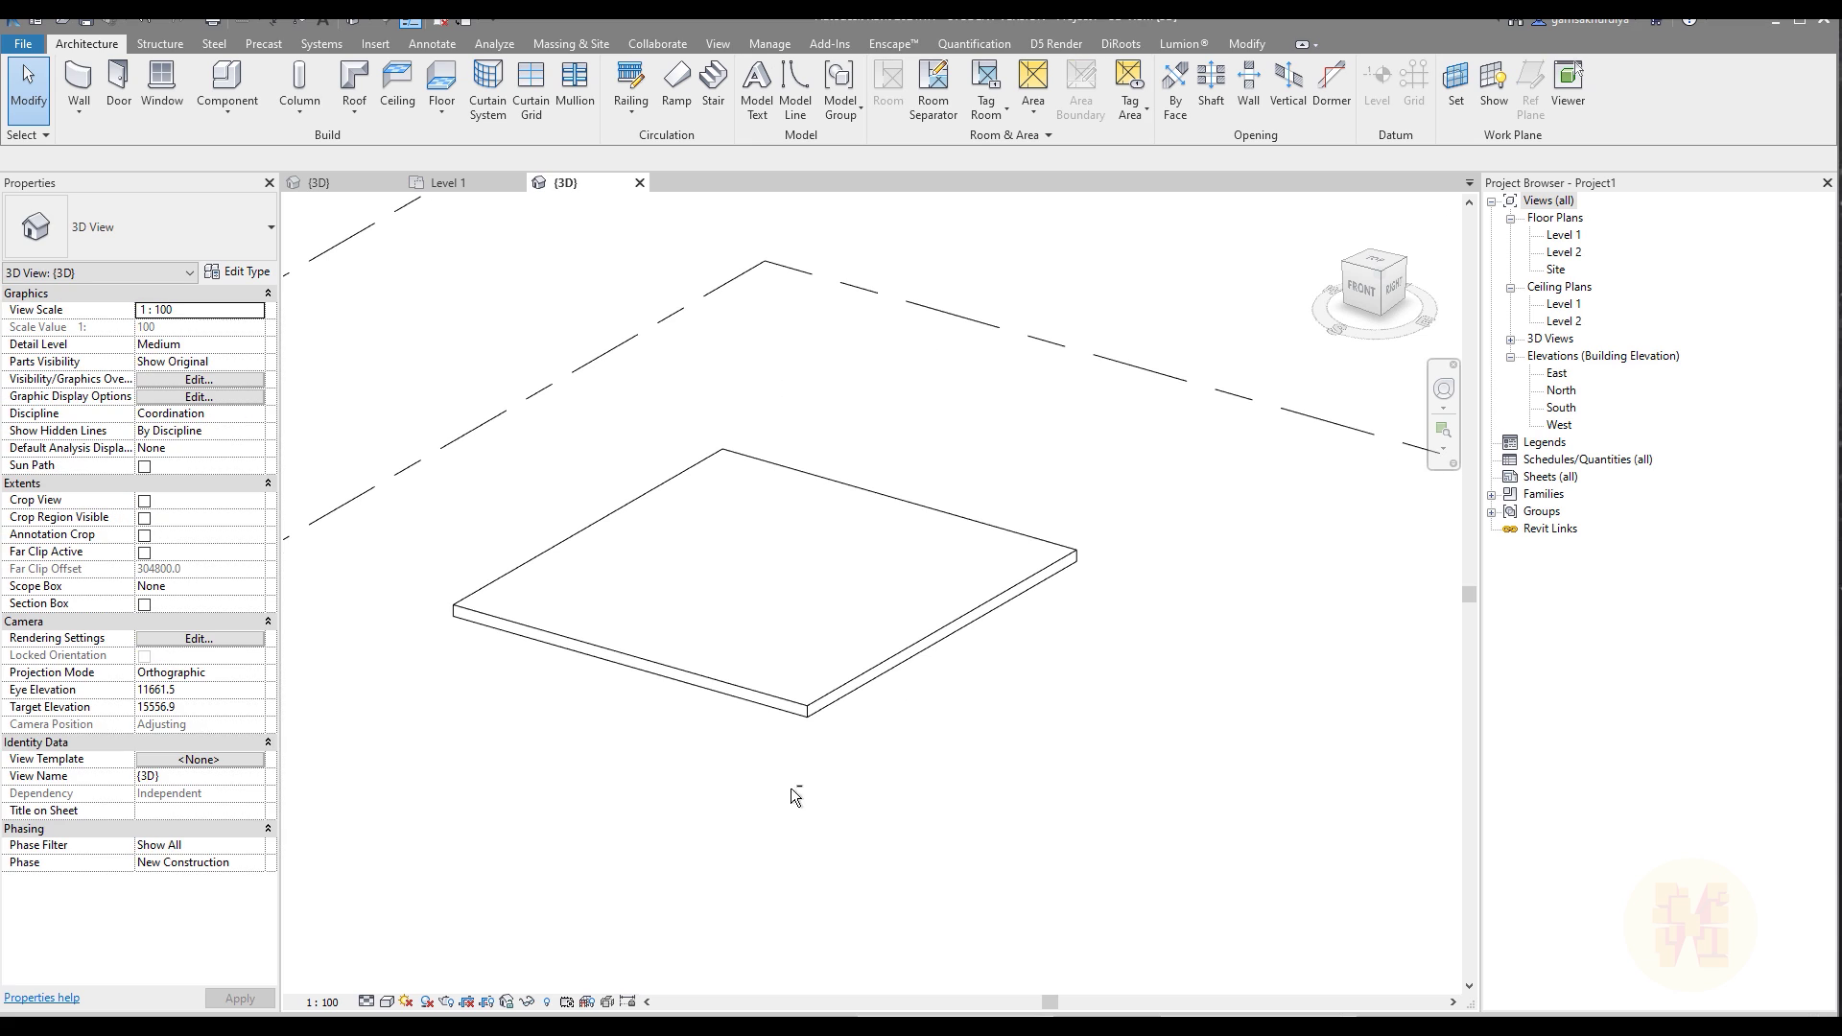
Select the Precast Stair, enter Edit Stairs, and select its single run
{"action": "middle_click_drag", "start_coordinate": [795, 796], "coordinate": [839, 768], "text": "shift"}
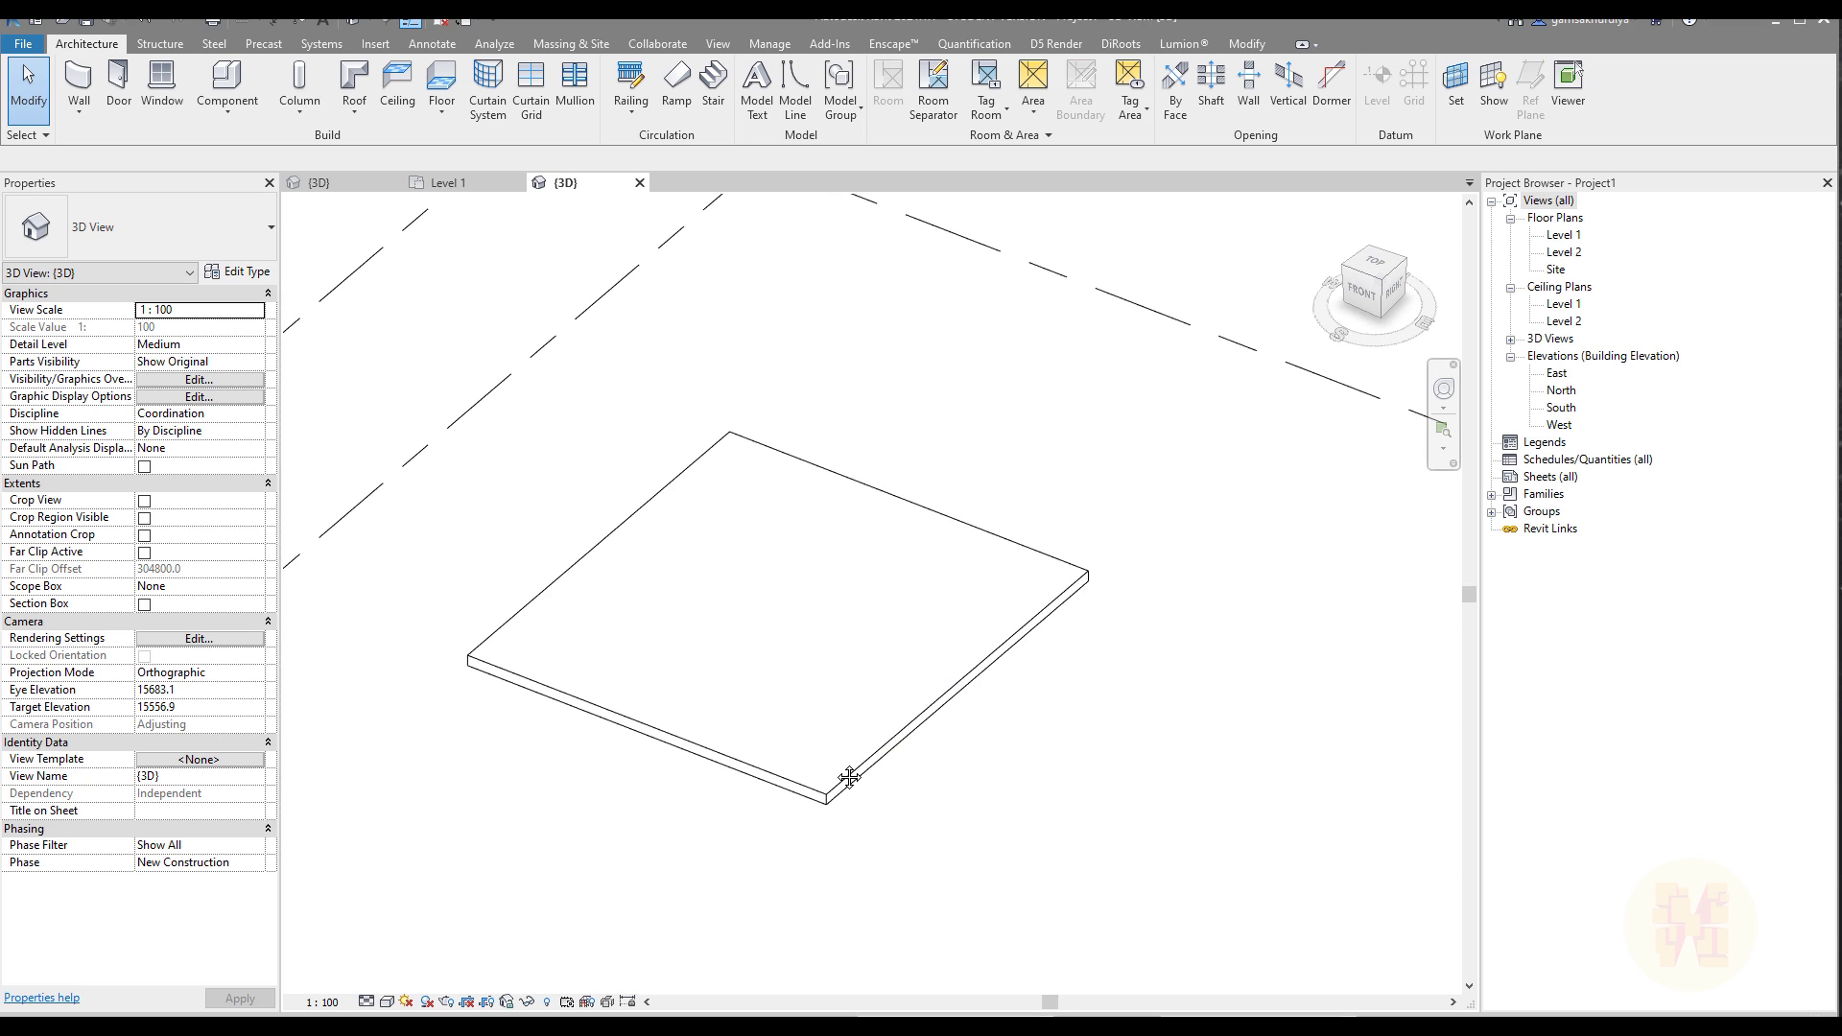
{"action": "left_click", "coordinate": [717, 761]}
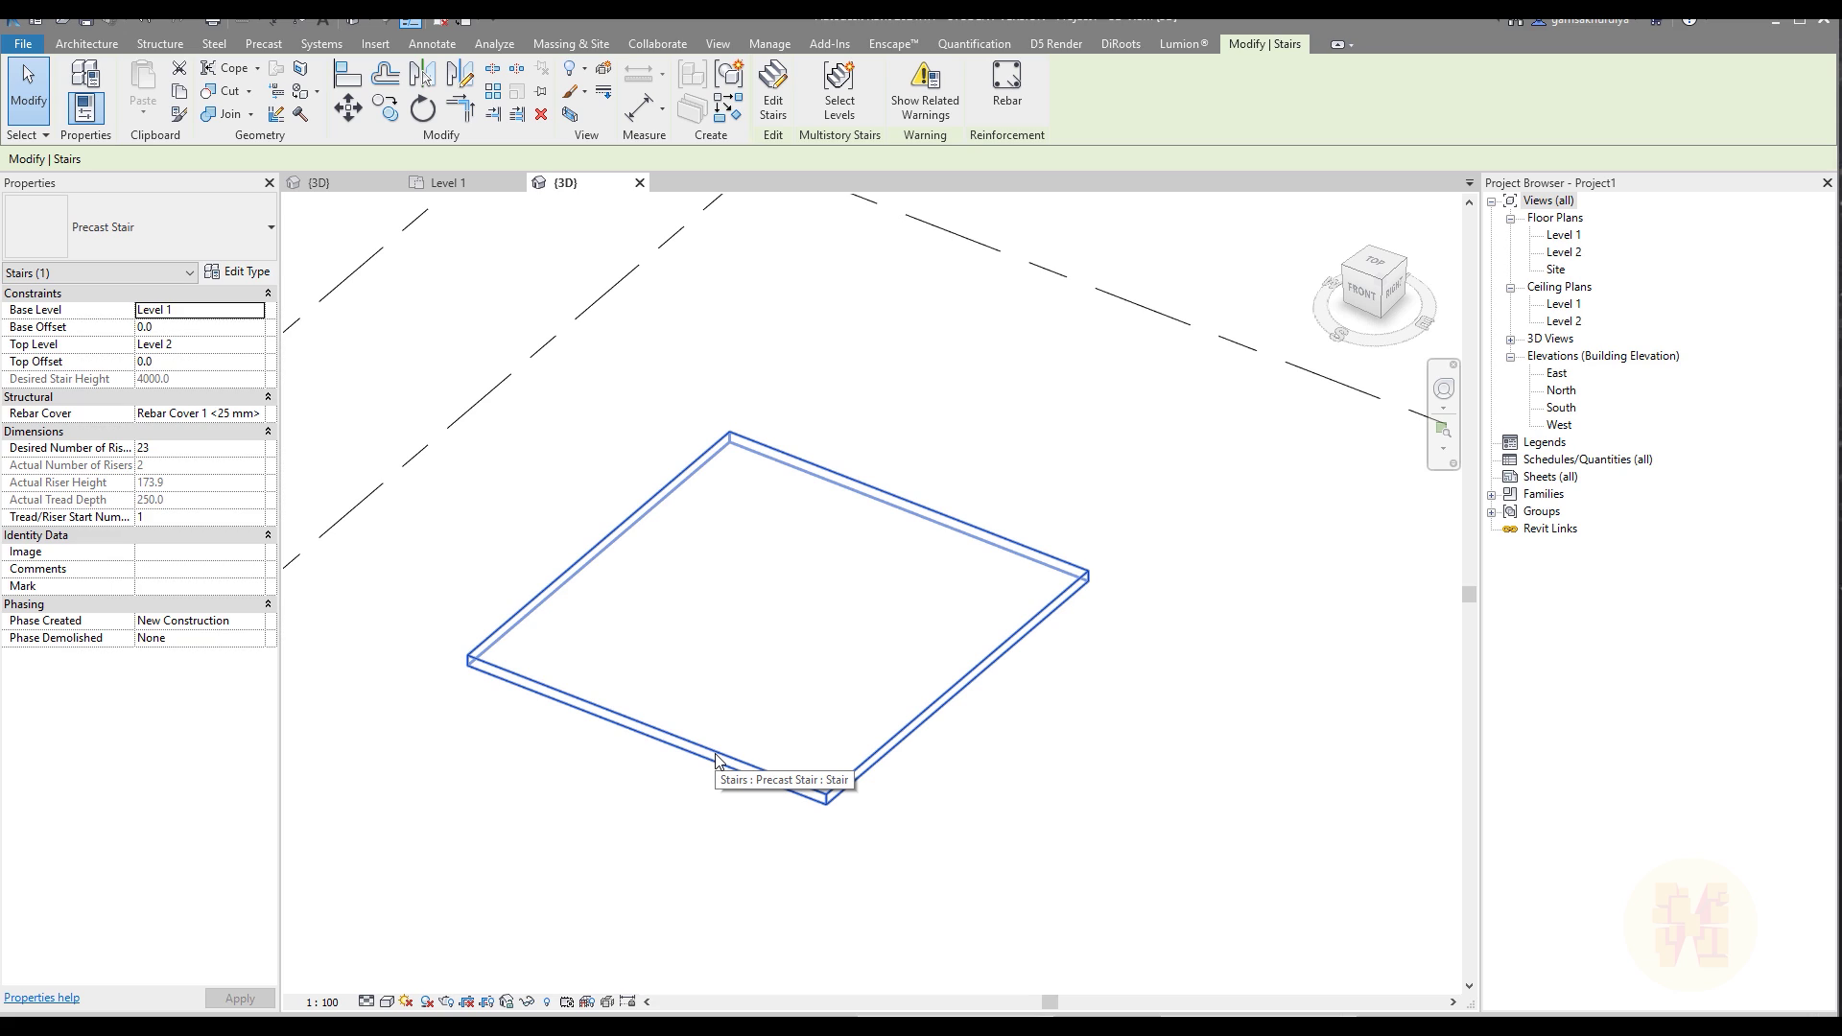
{"action": "middle_click_drag", "start_coordinate": [875, 746], "coordinate": [945, 726]}
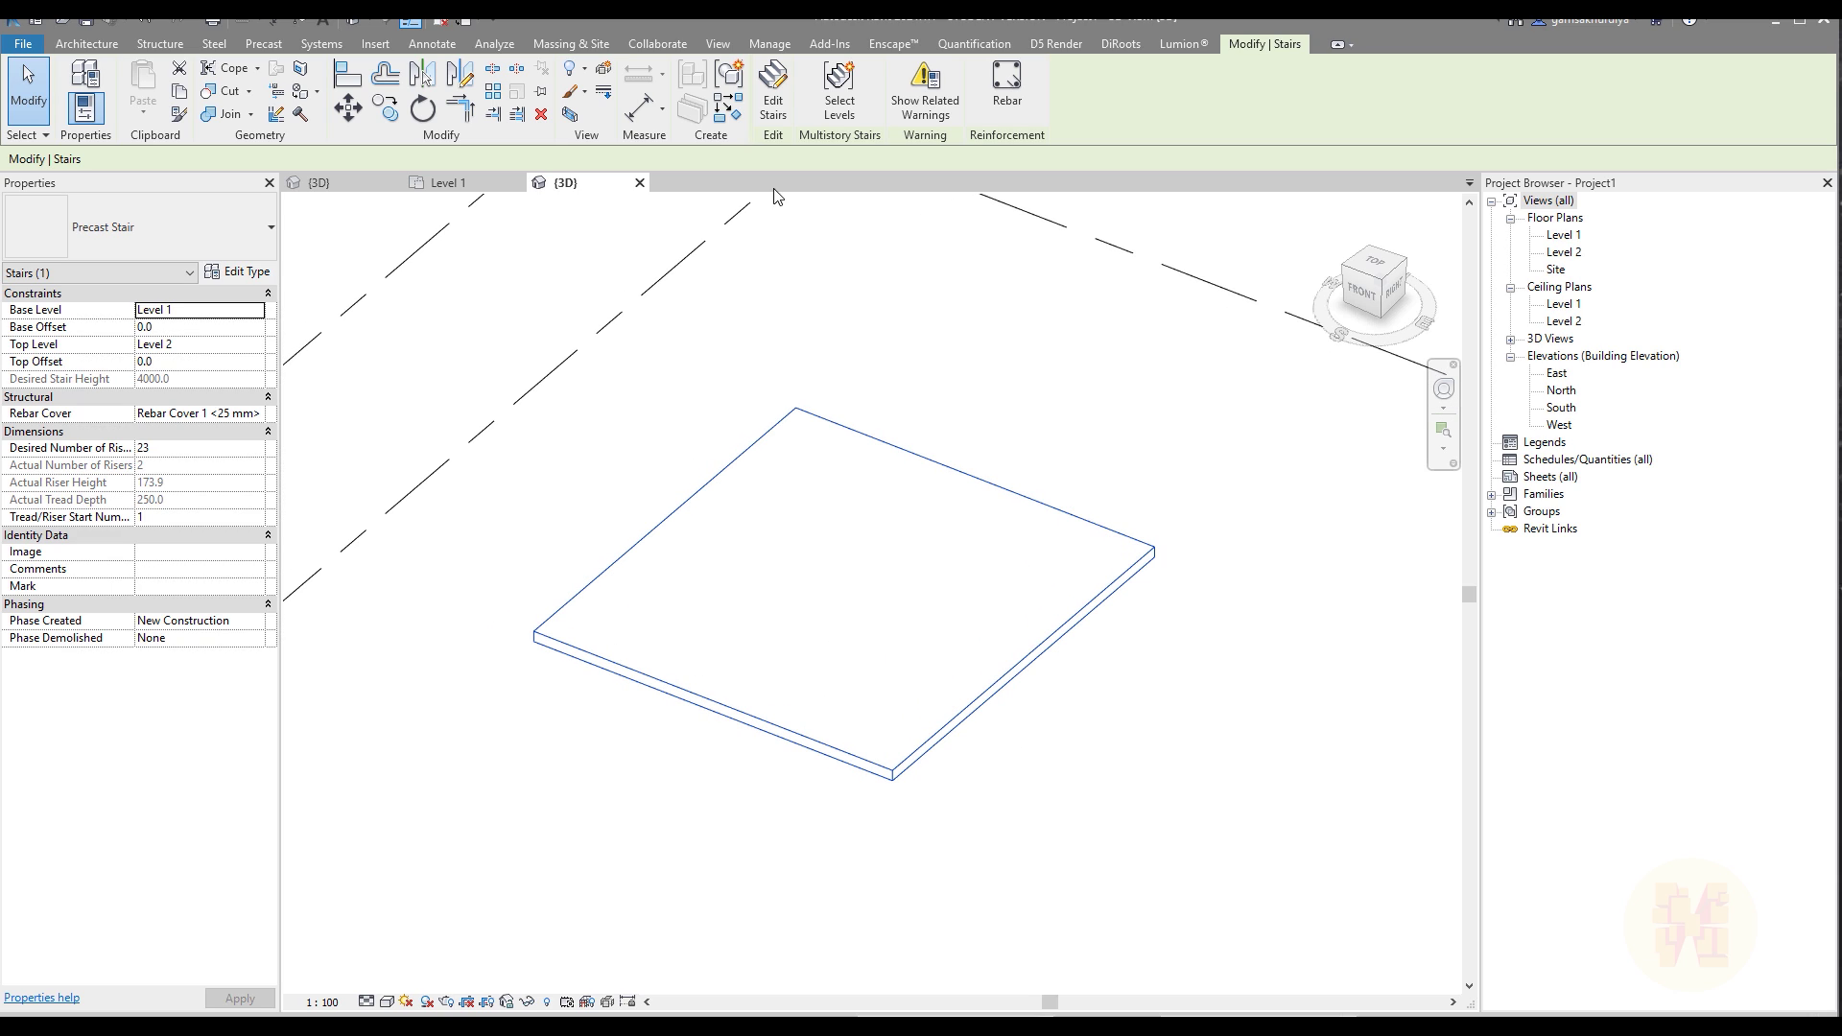
{"action": "left_click", "coordinate": [772, 91]}
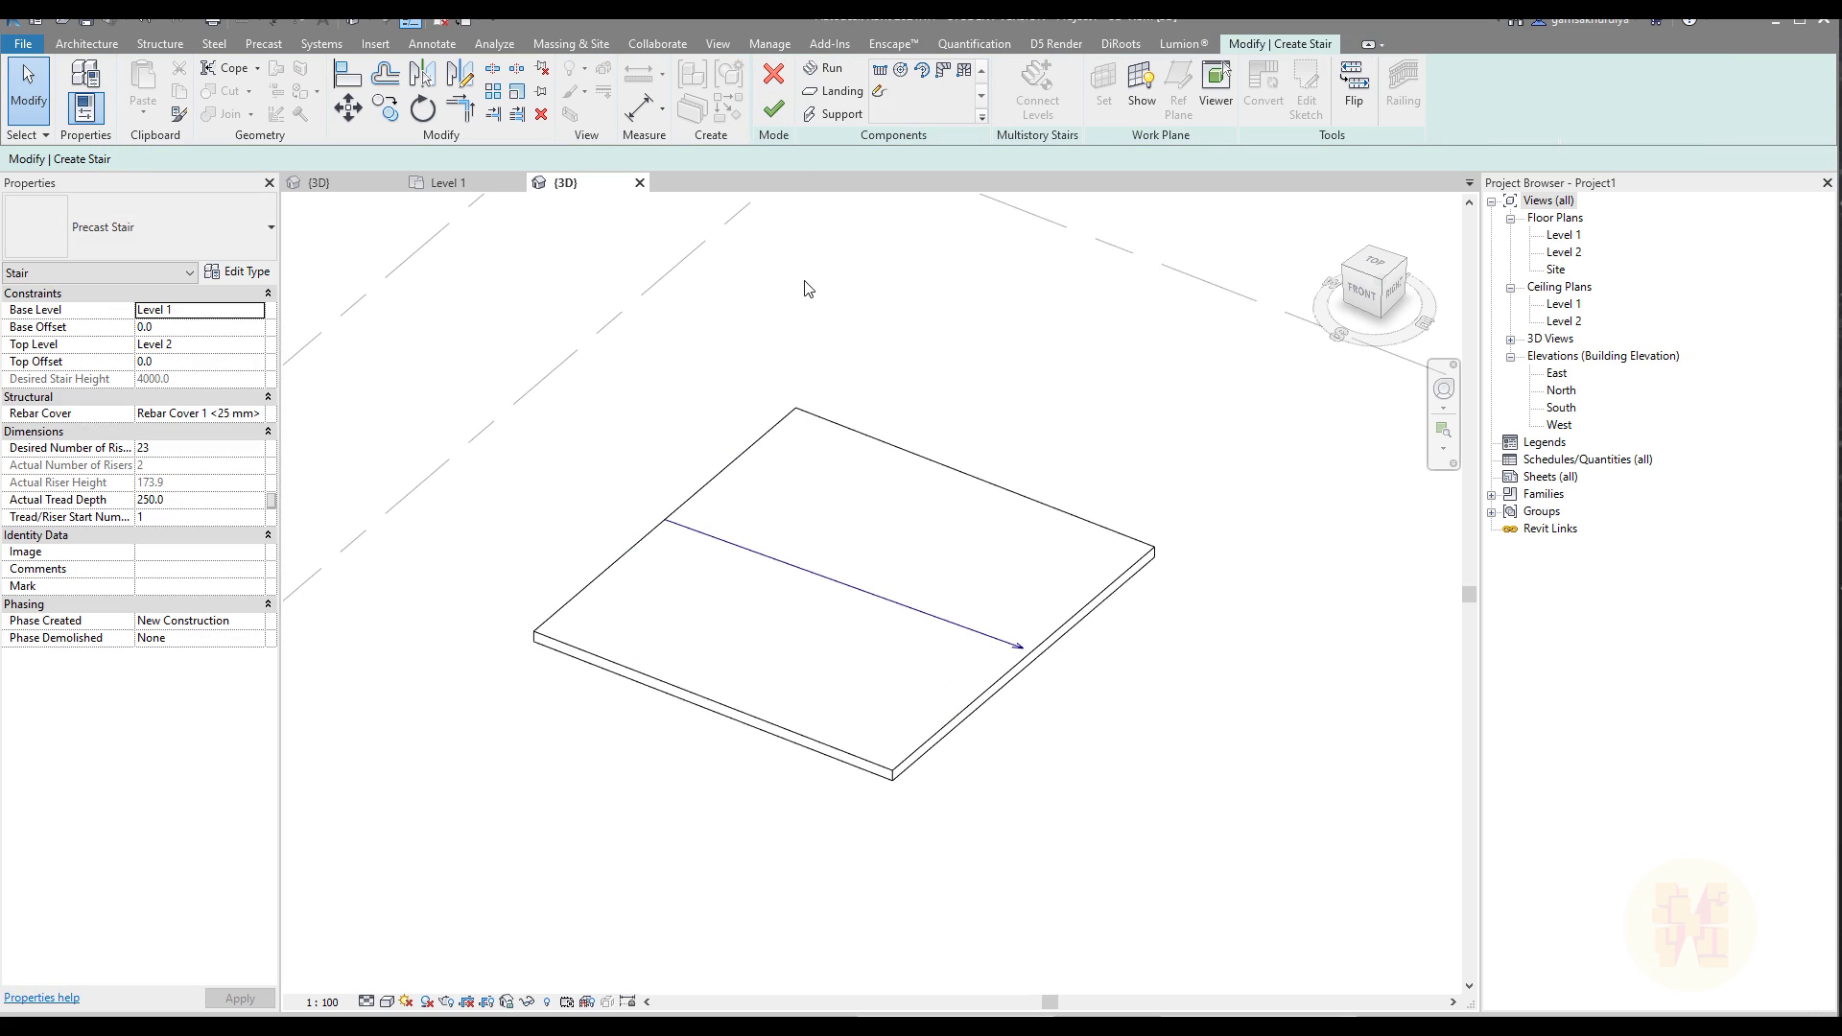
{"action": "left_click", "coordinate": [734, 482]}
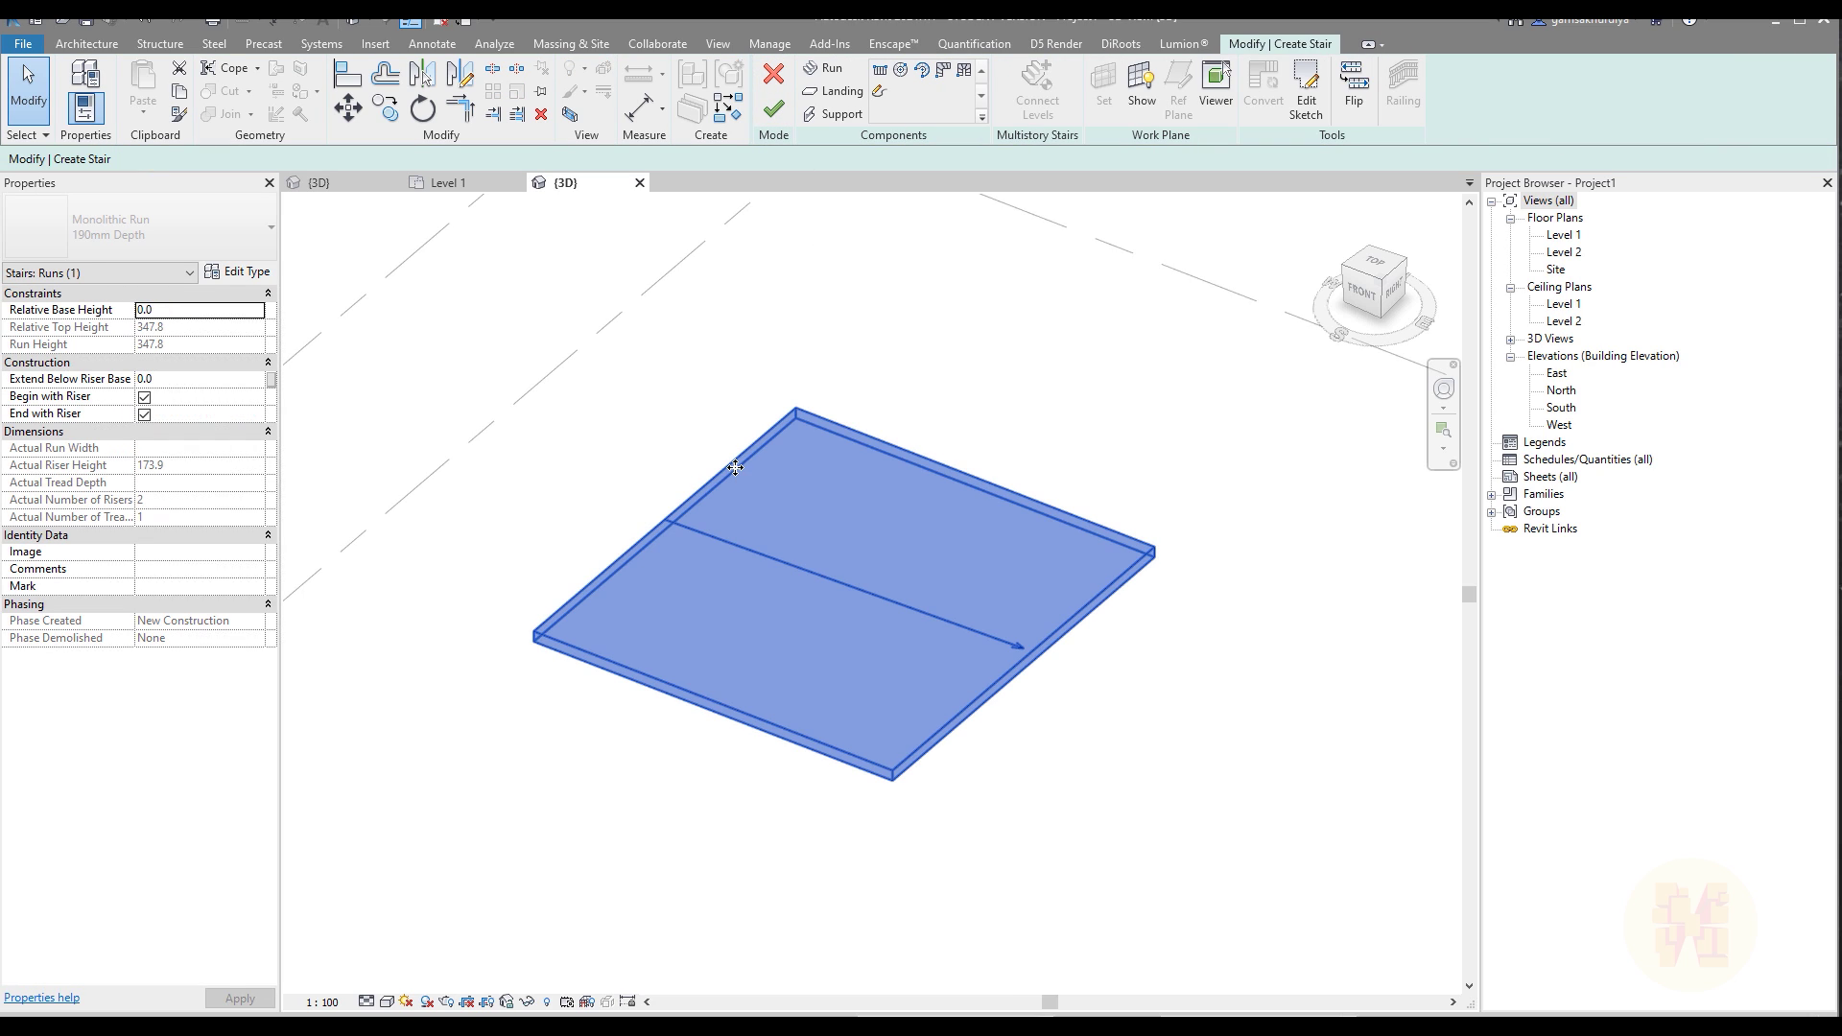
Open the run sketch and draw three angled riser lines between the bottom and top boundaries
{"action": "left_click", "coordinate": [1307, 101]}
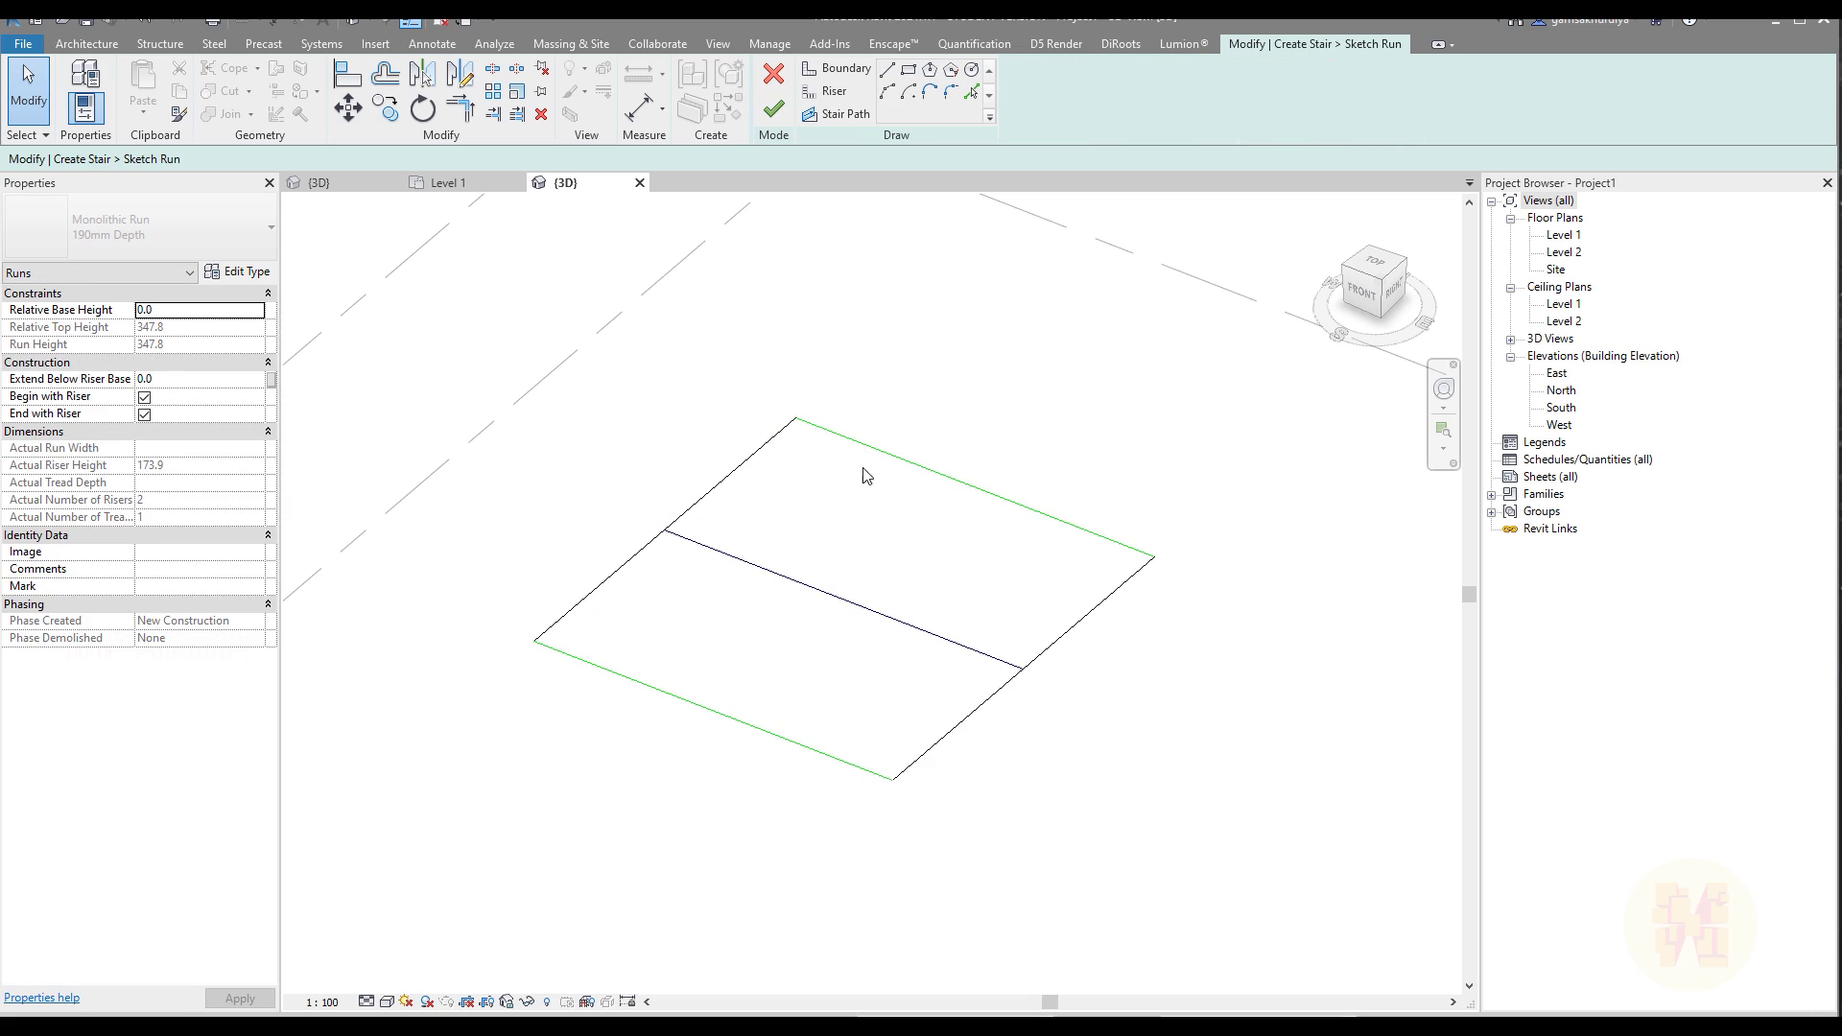
{"action": "mouse_move", "coordinate": [838, 567]}
{"action": "middle_mouse_down", "text": "shift"}
{"action": "mouse_move", "coordinate": [889, 620]}
{"action": "mouse_move", "coordinate": [895, 661]}
{"action": "mouse_move", "coordinate": [901, 630]}
{"action": "middle_mouse_up", "text": "shift"}
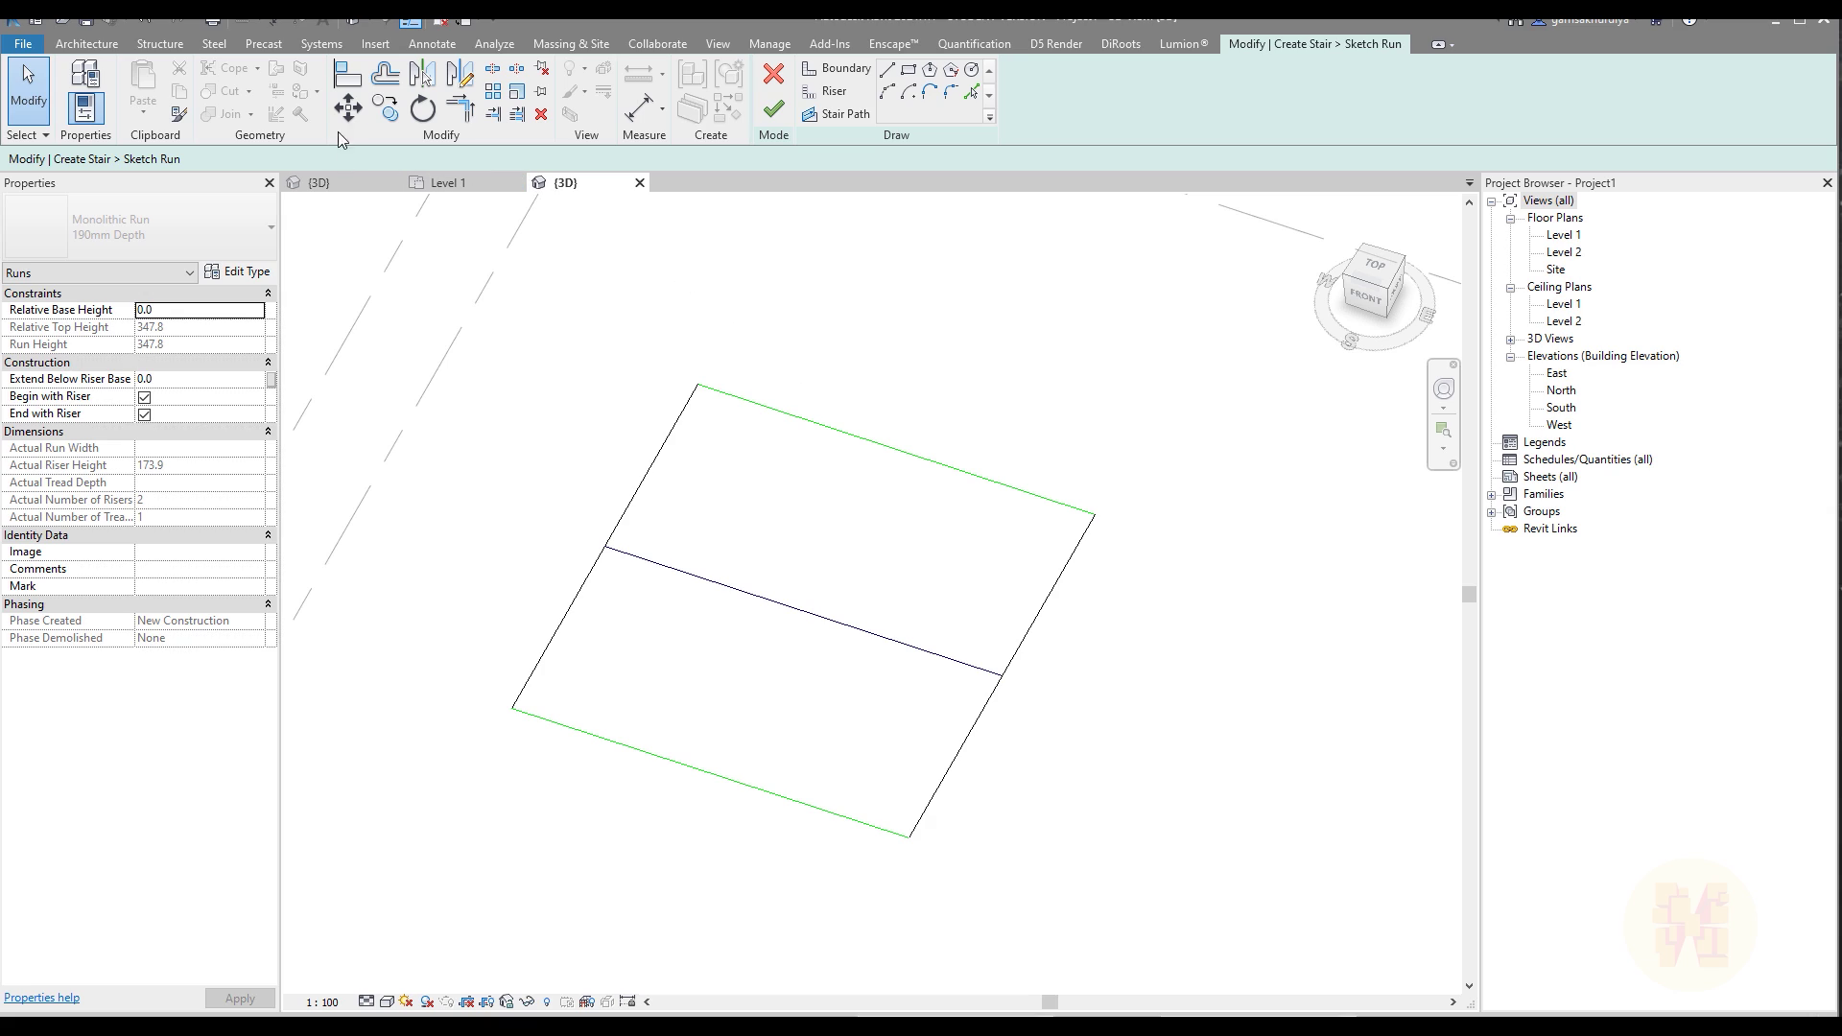
{"action": "left_click", "coordinate": [833, 91]}
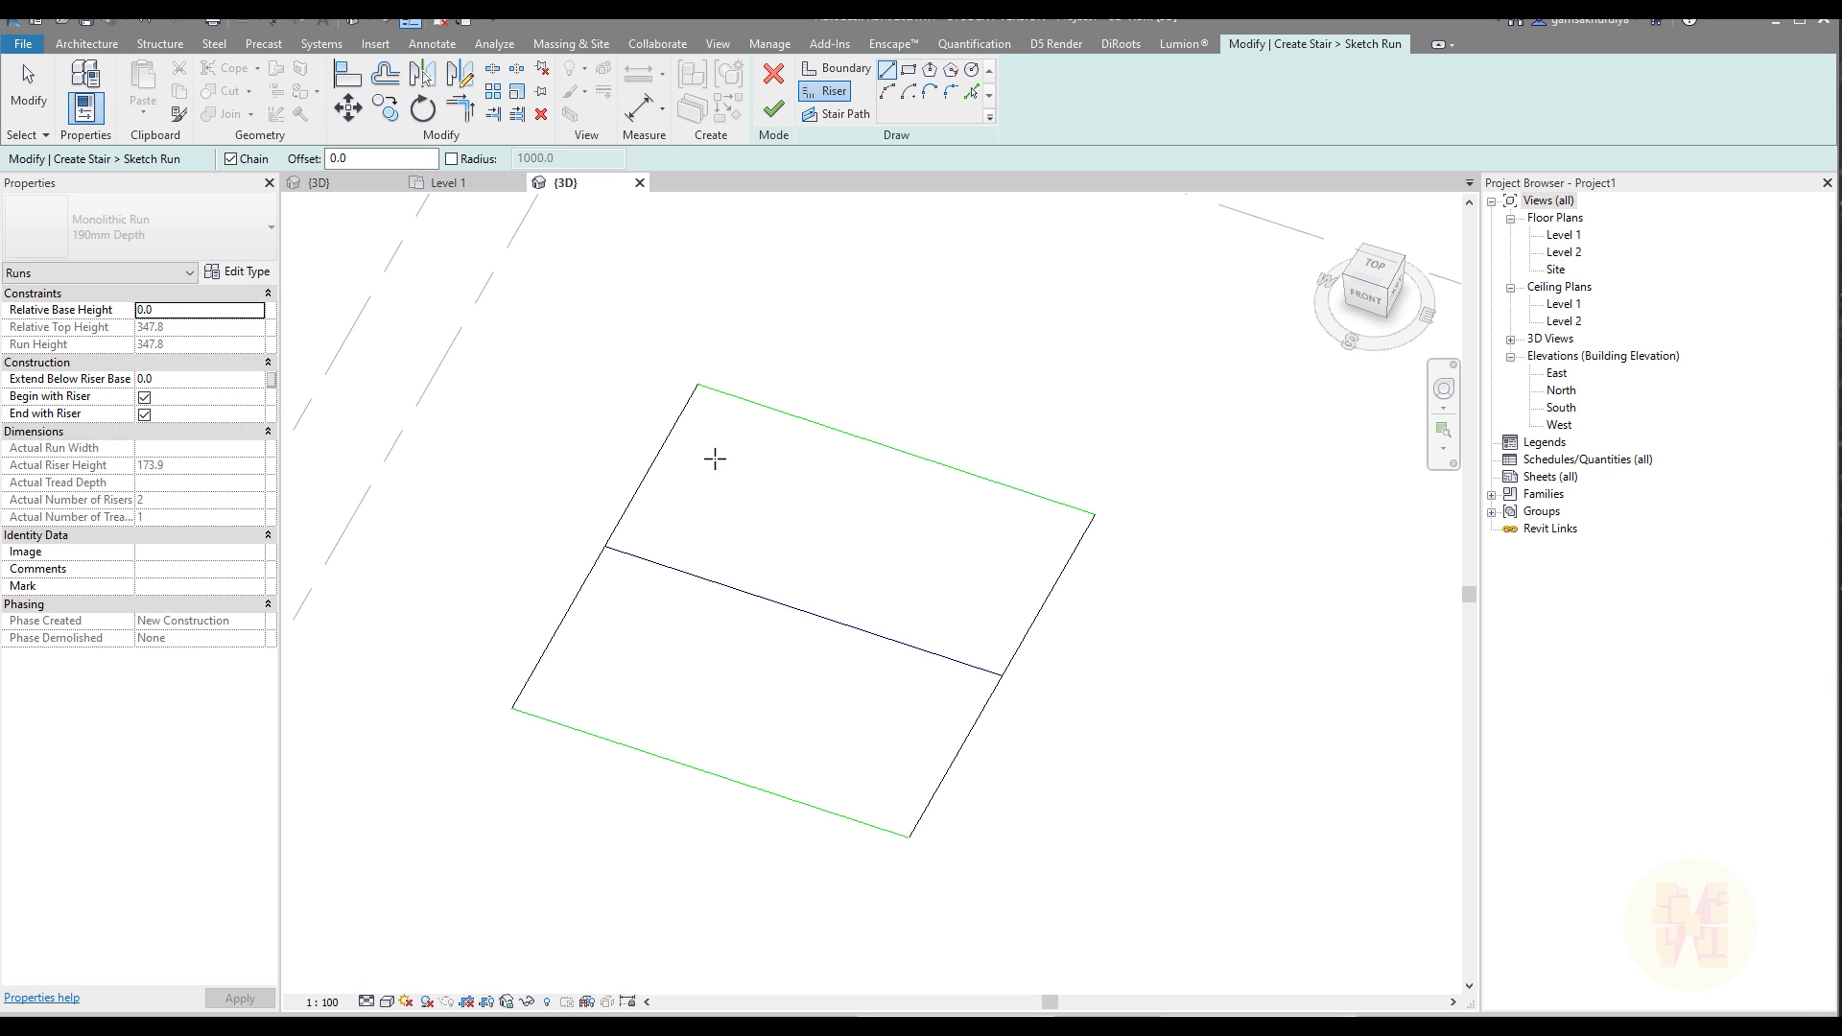
{"action": "left_click", "coordinate": [565, 726]}
{"action": "left_click", "coordinate": [749, 403]}
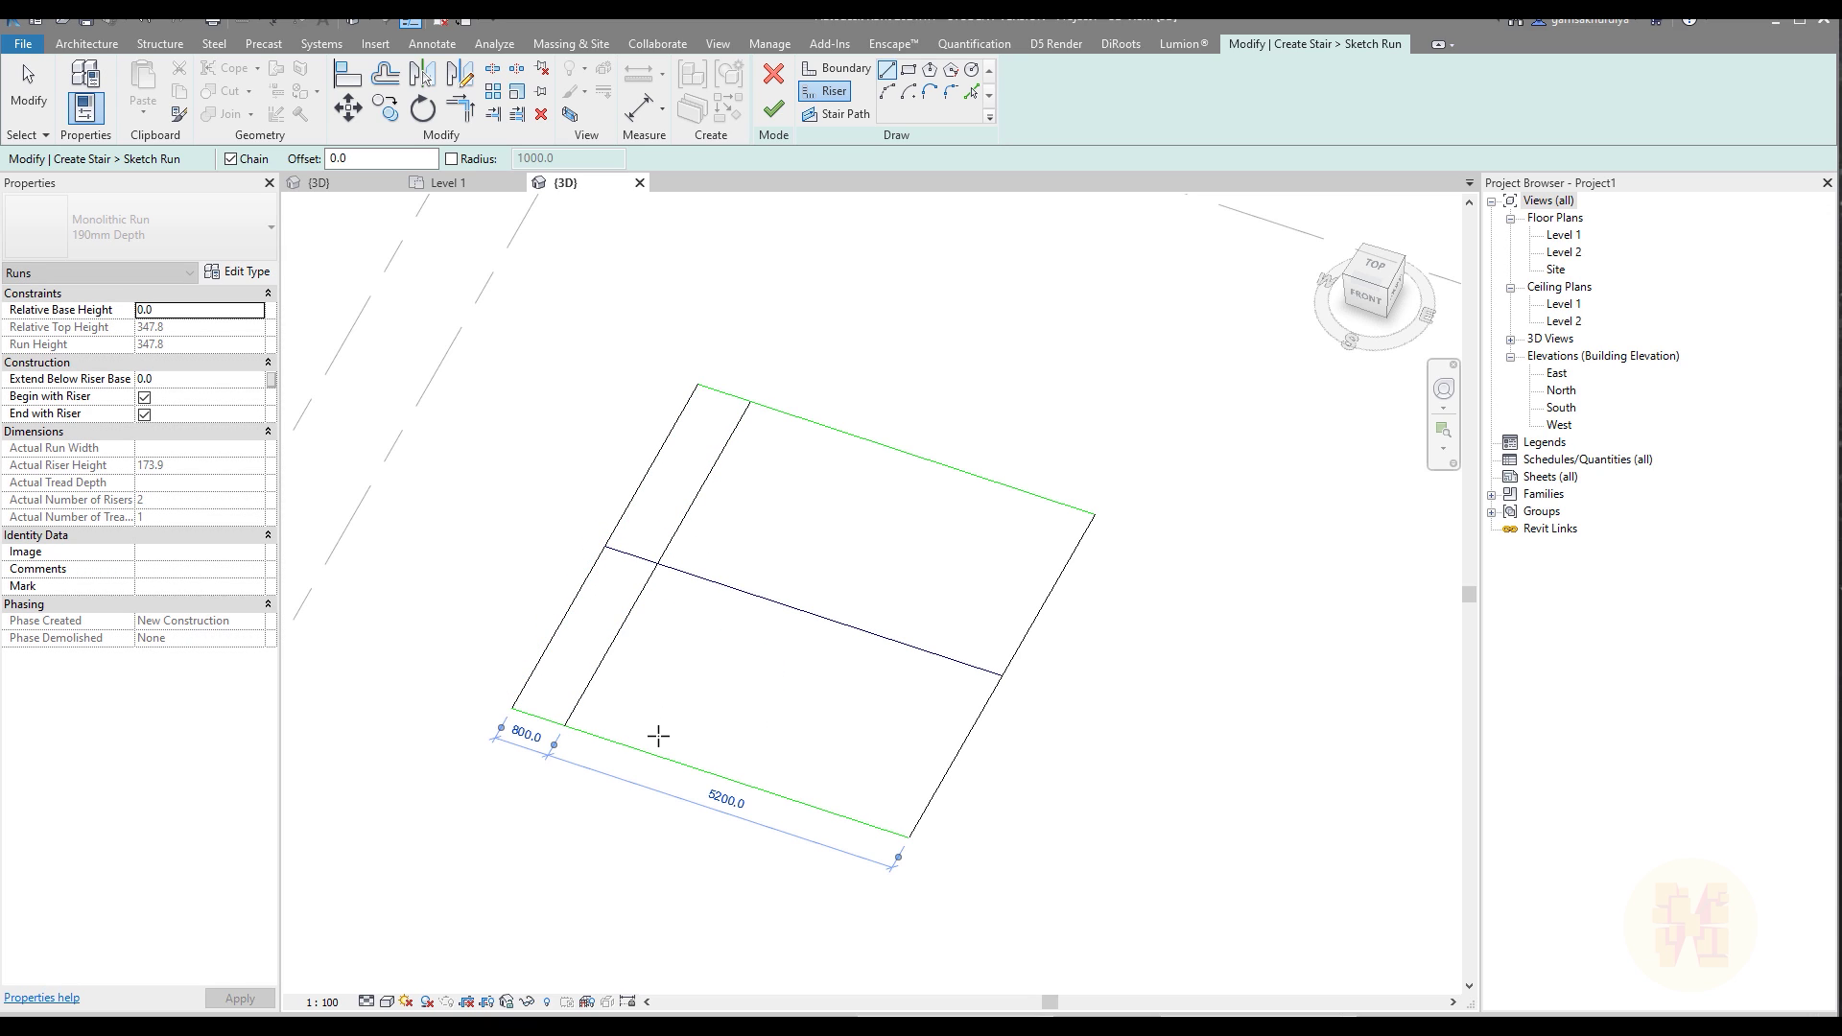
{"action": "left_click", "coordinate": [632, 739]}
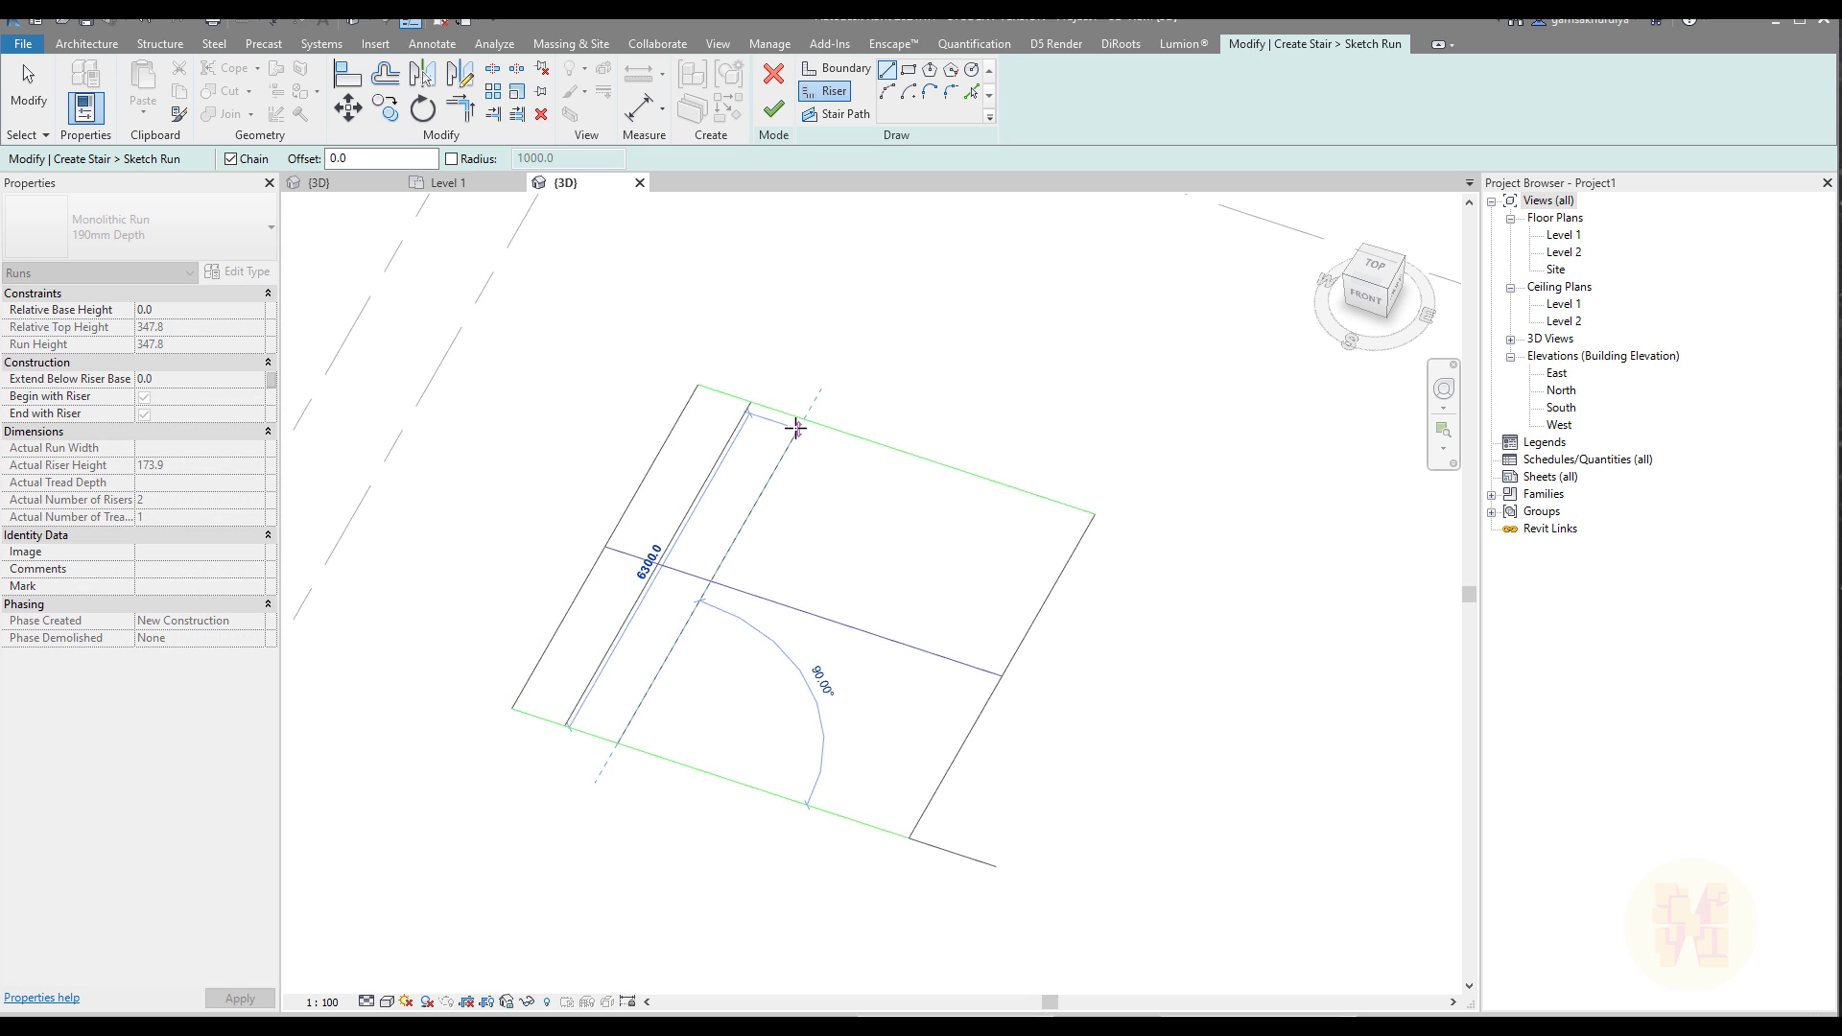
{"action": "left_click", "coordinate": [802, 422]}
{"action": "left_click", "coordinate": [679, 761]}
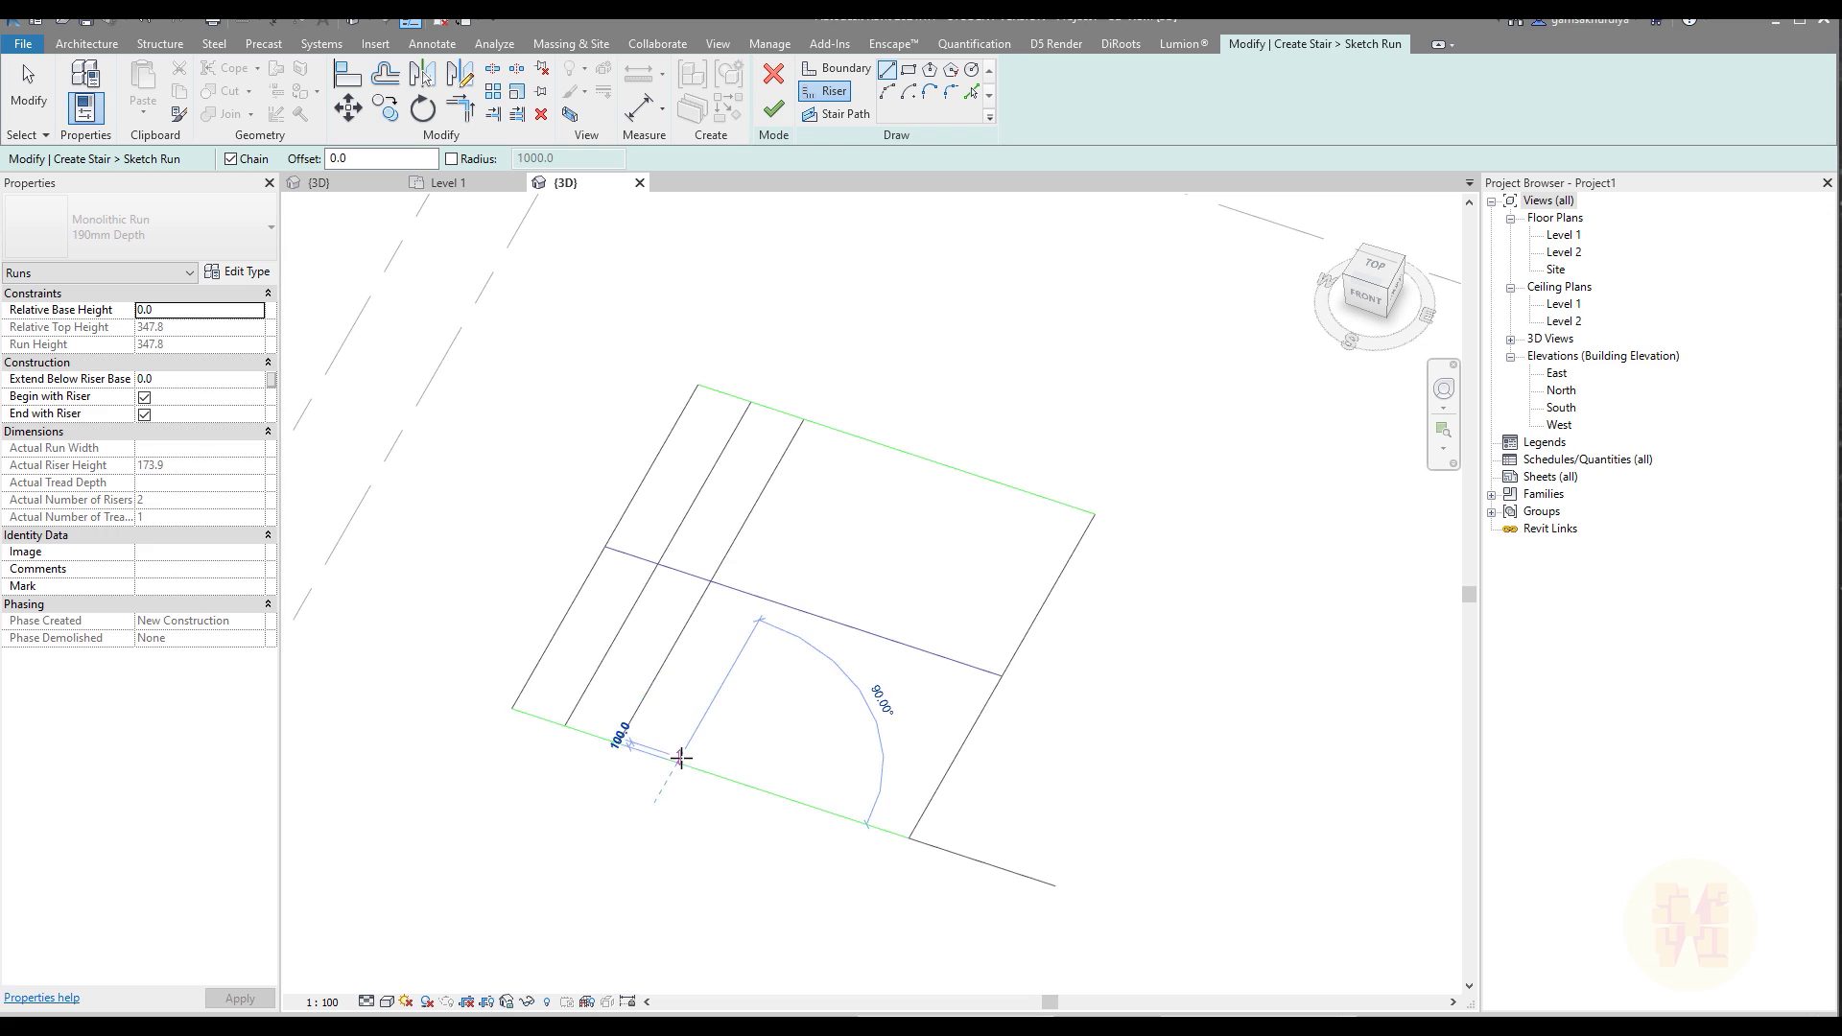
{"action": "left_click", "coordinate": [868, 436]}
{"action": "key", "text": "Escape"}
{"action": "key", "text": "Escape"}
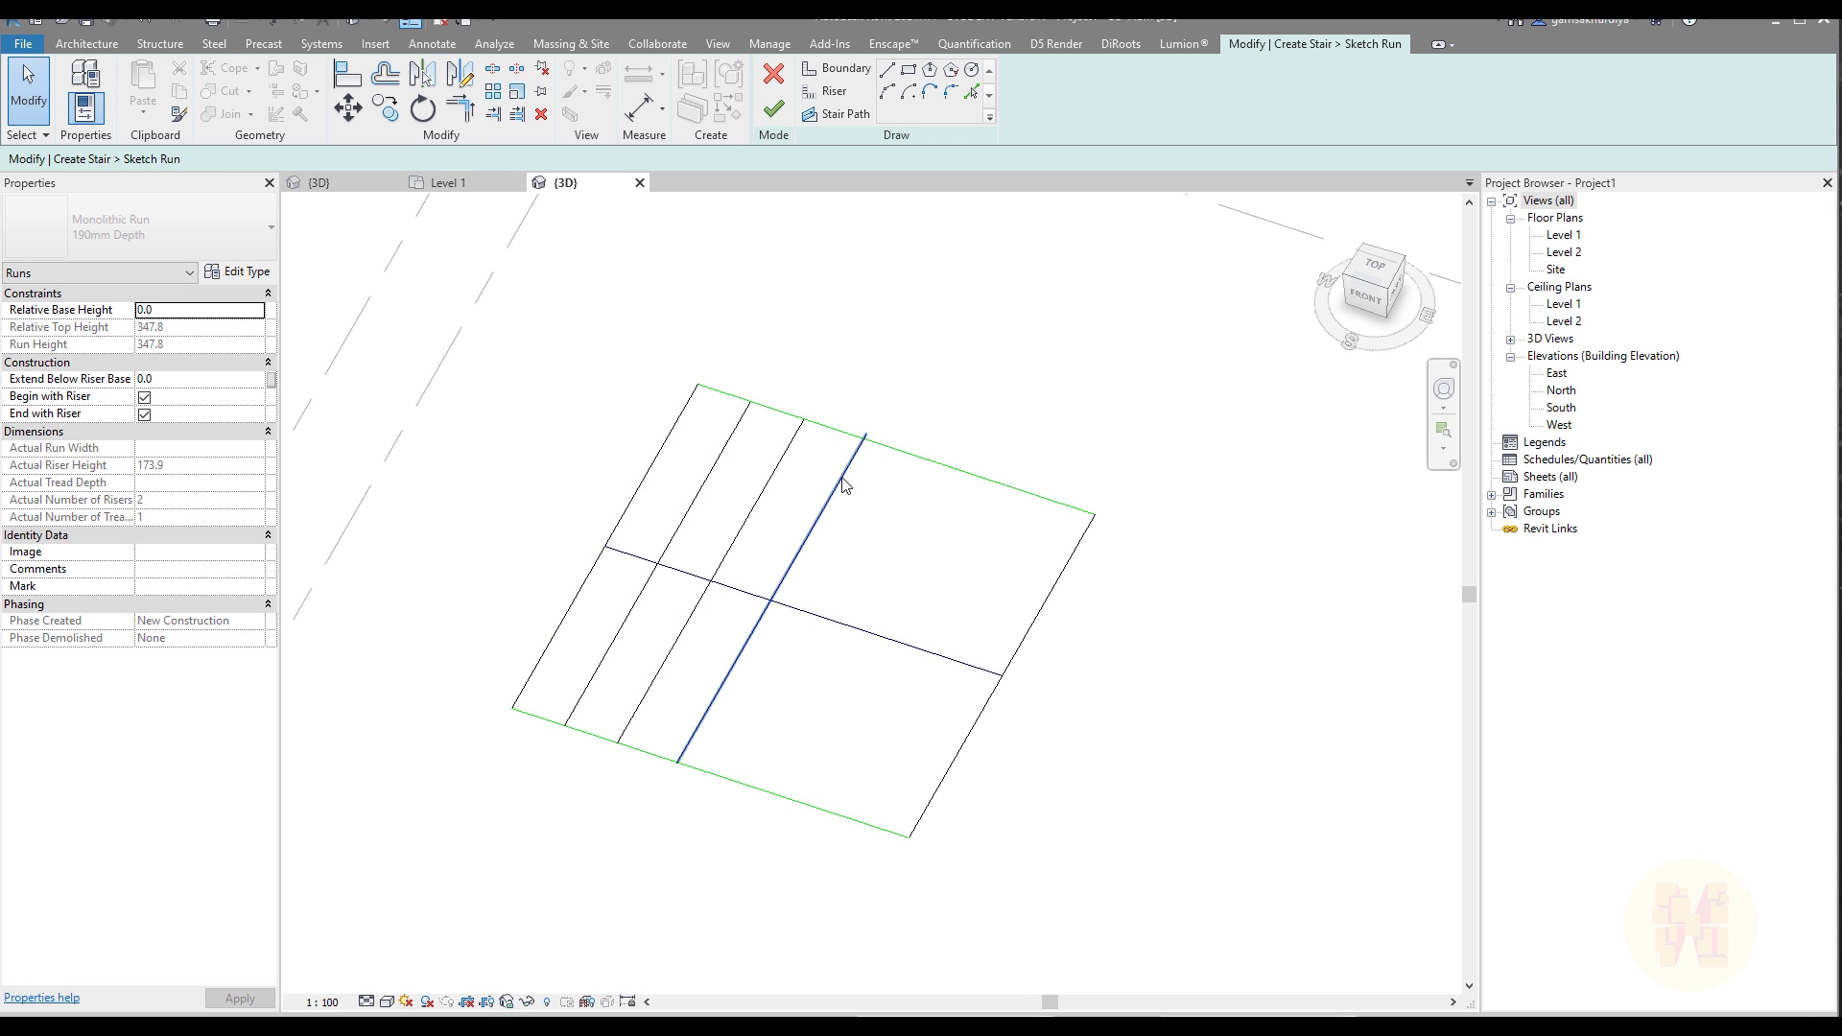
Zoom in and select the sketch lines near the top boundary
{"action": "scroll", "coordinate": [838, 448], "scroll_direction": "up", "scroll_amount": 1}
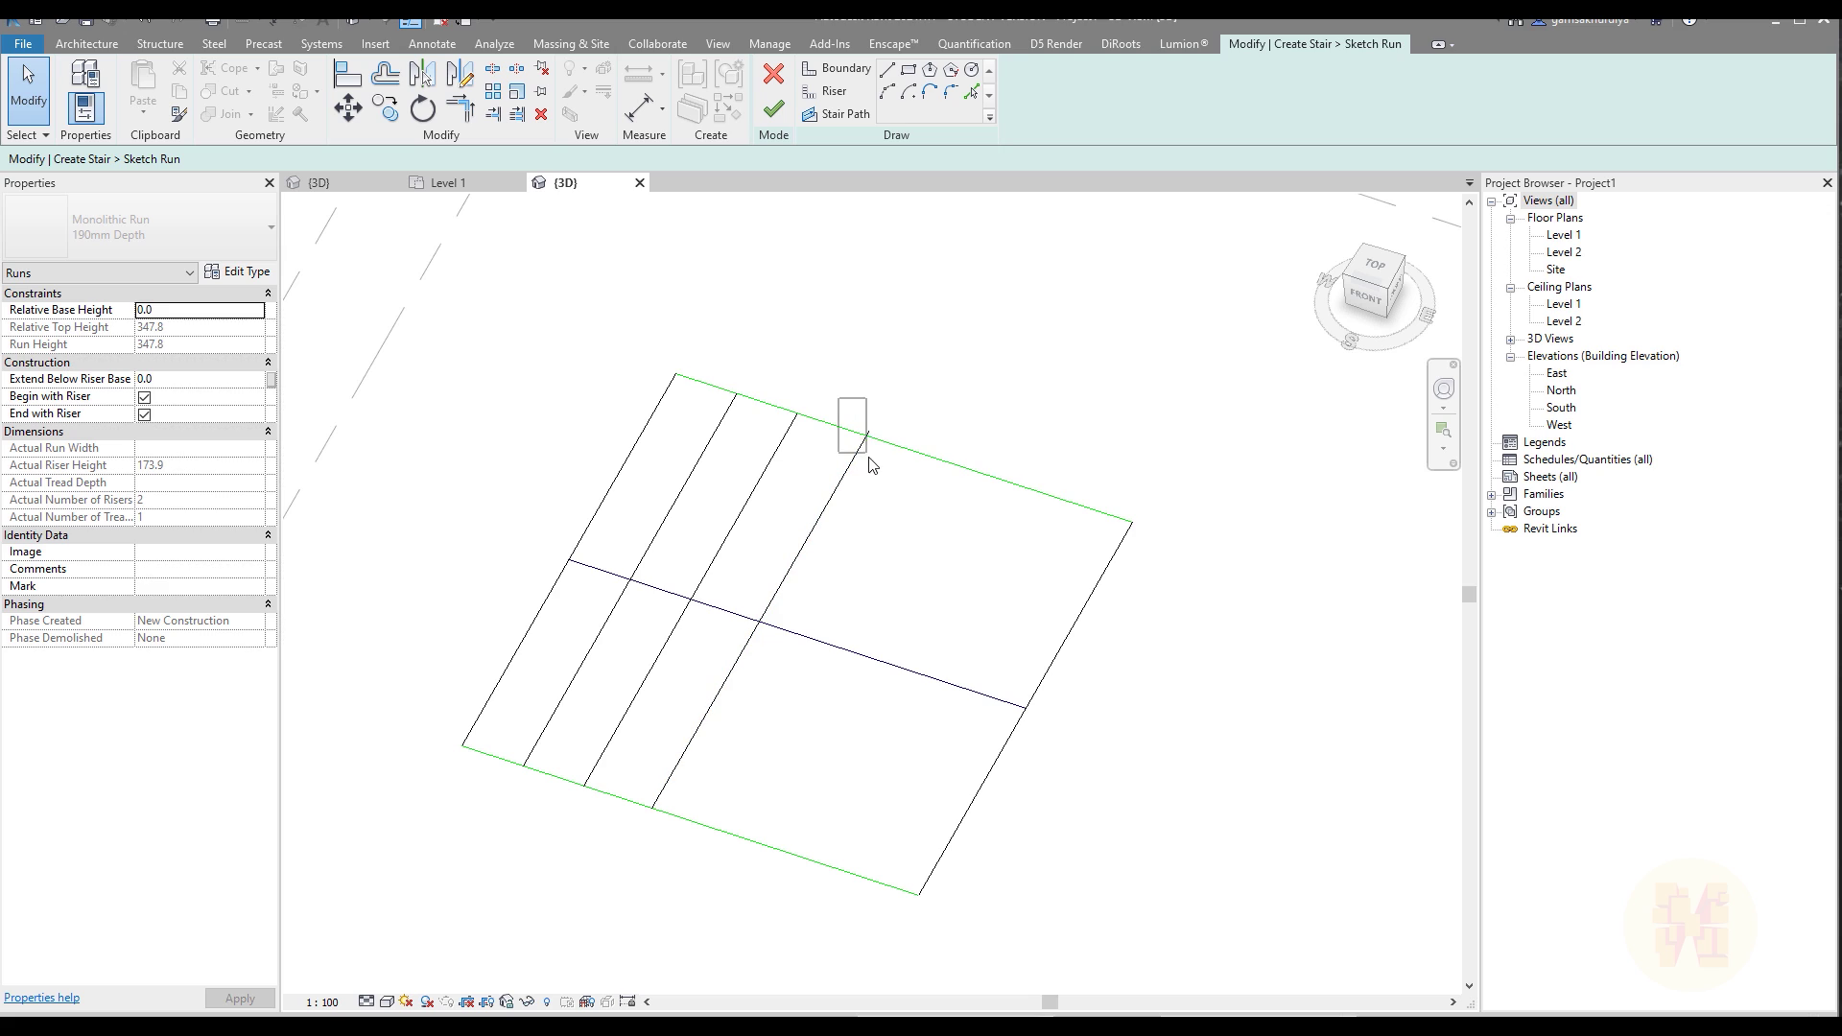
{"action": "left_click_drag", "start_coordinate": [869, 457], "coordinate": [891, 473]}
{"action": "scroll", "coordinate": [873, 441], "scroll_direction": "up", "scroll_amount": 5}
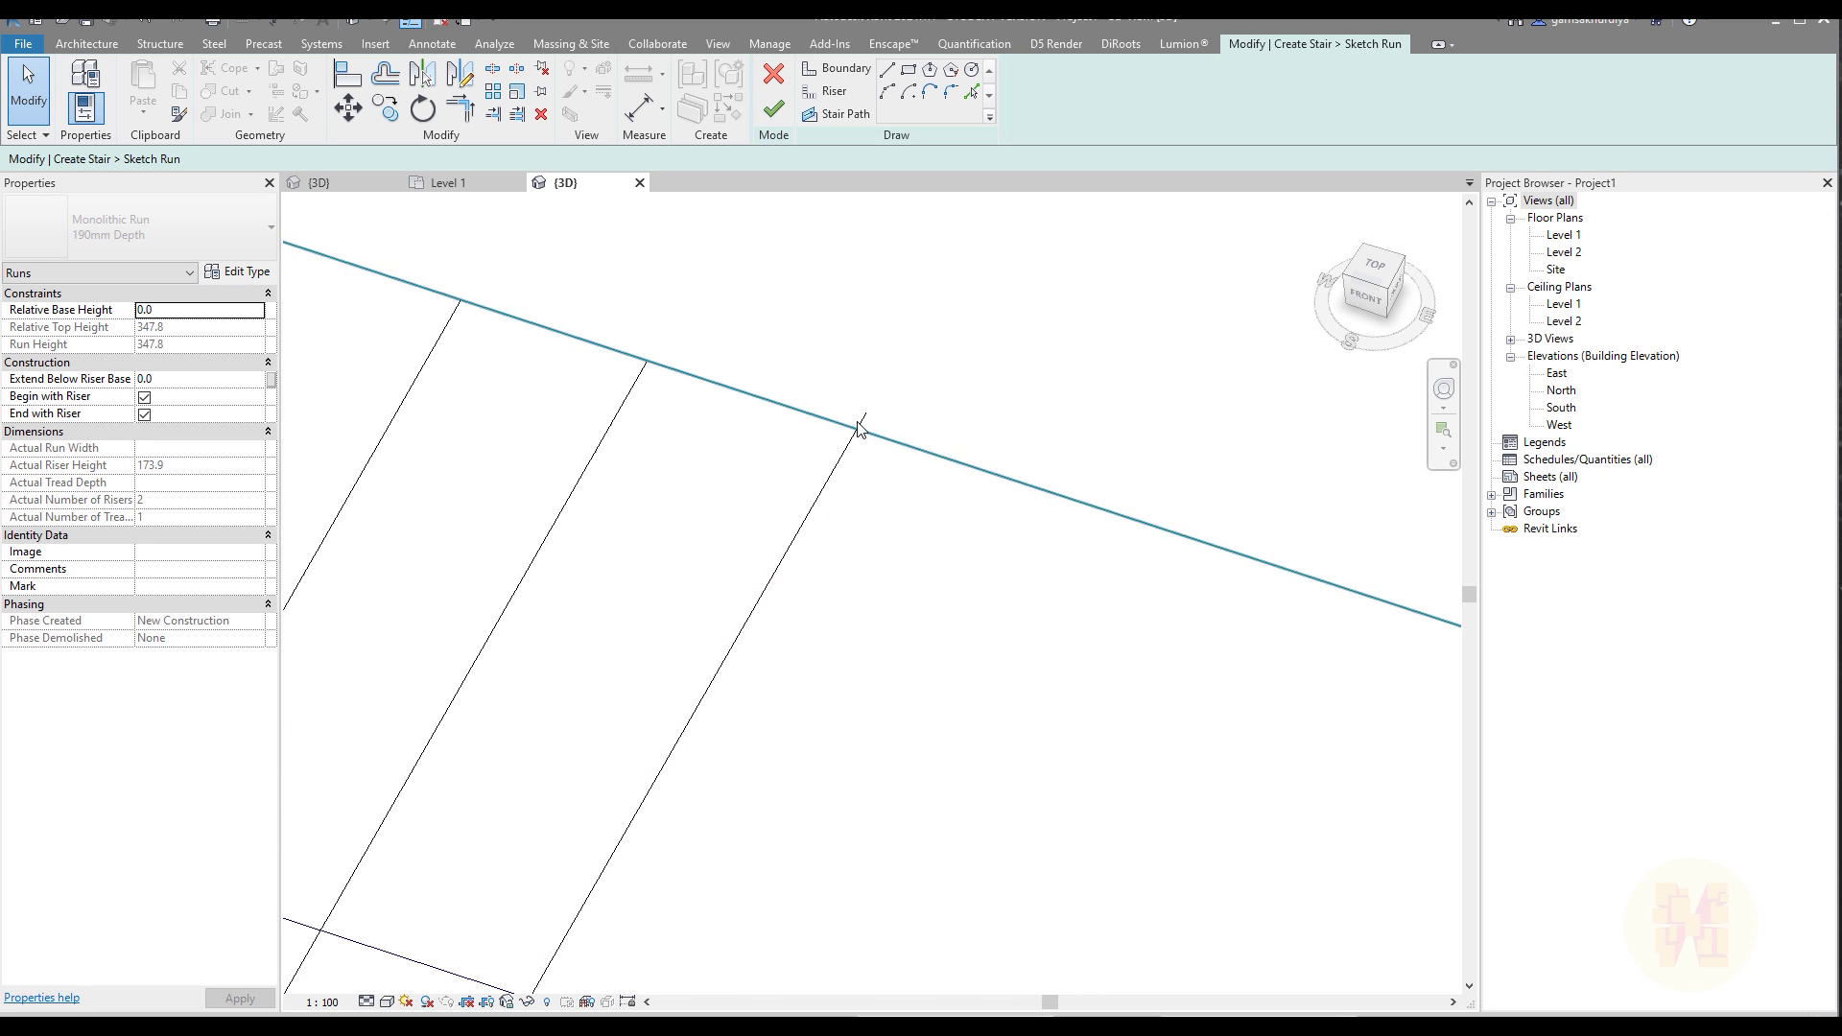
Finish the run sketch, then reselect the run and reopen its sketch
{"action": "left_click", "coordinate": [774, 108]}
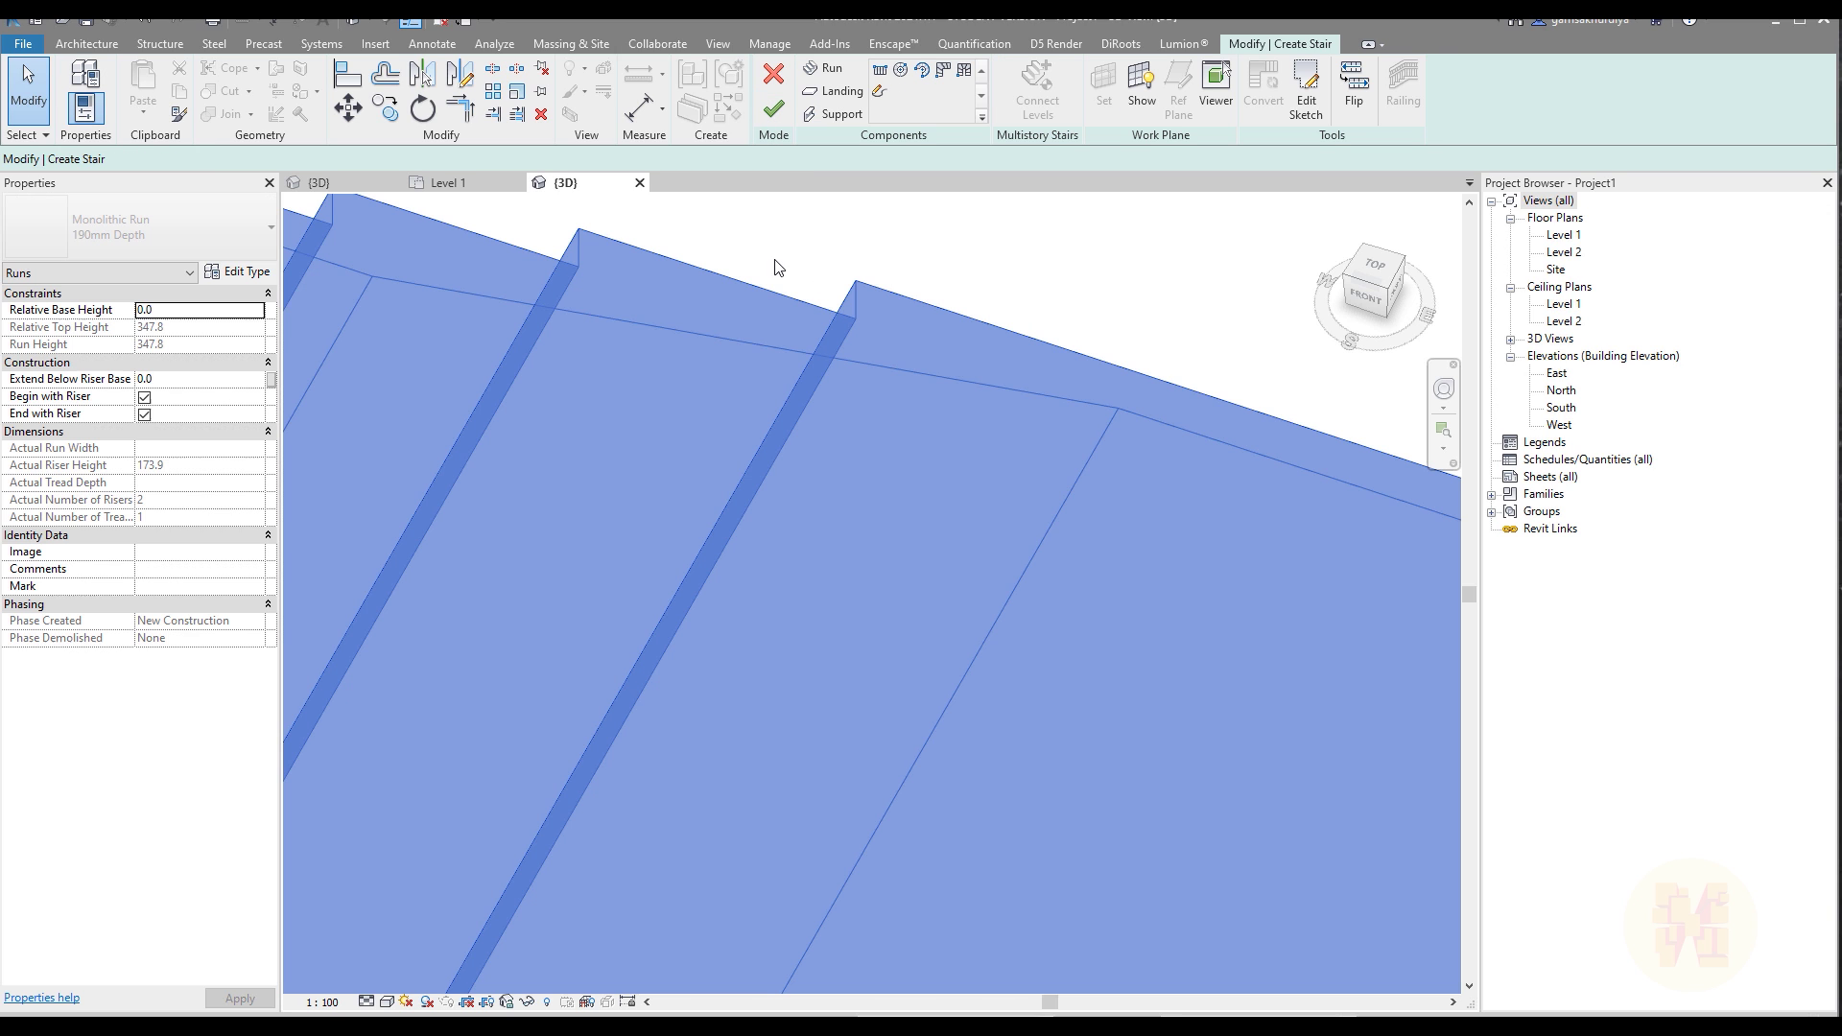
{"action": "scroll", "coordinate": [884, 409], "scroll_direction": "down", "scroll_amount": 2}
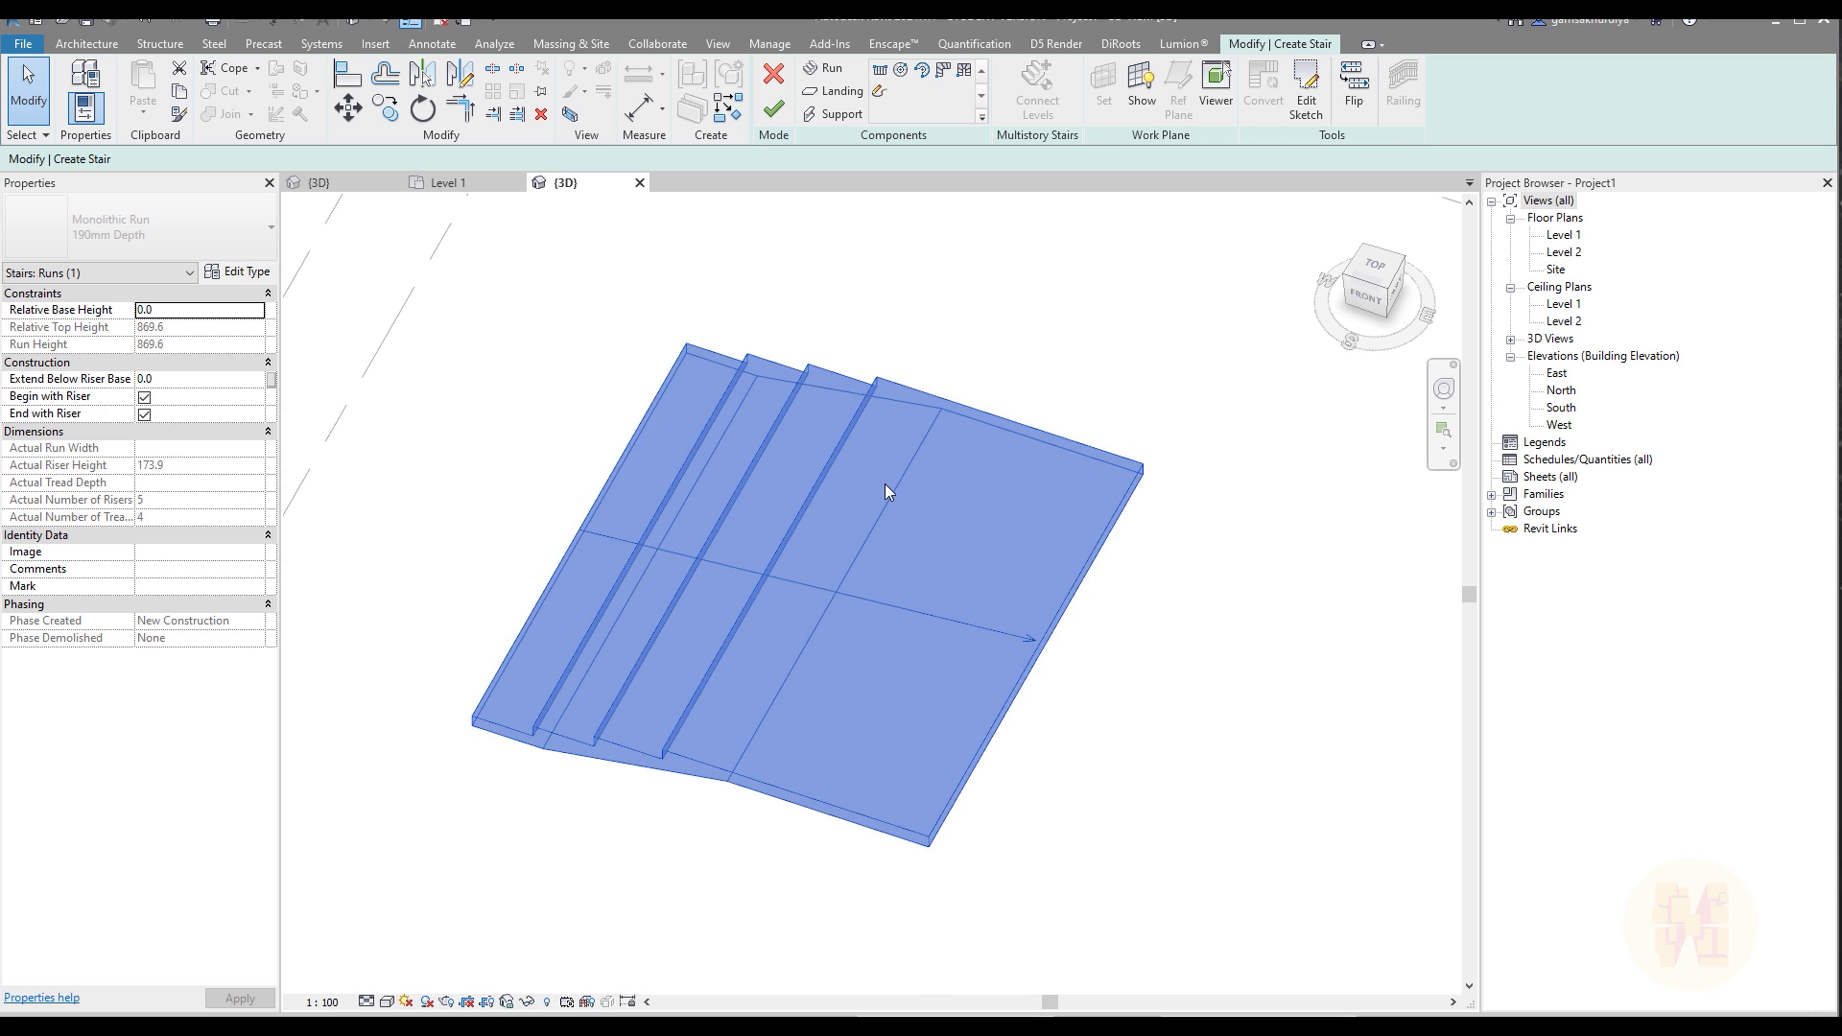
{"action": "left_click", "coordinate": [823, 288]}
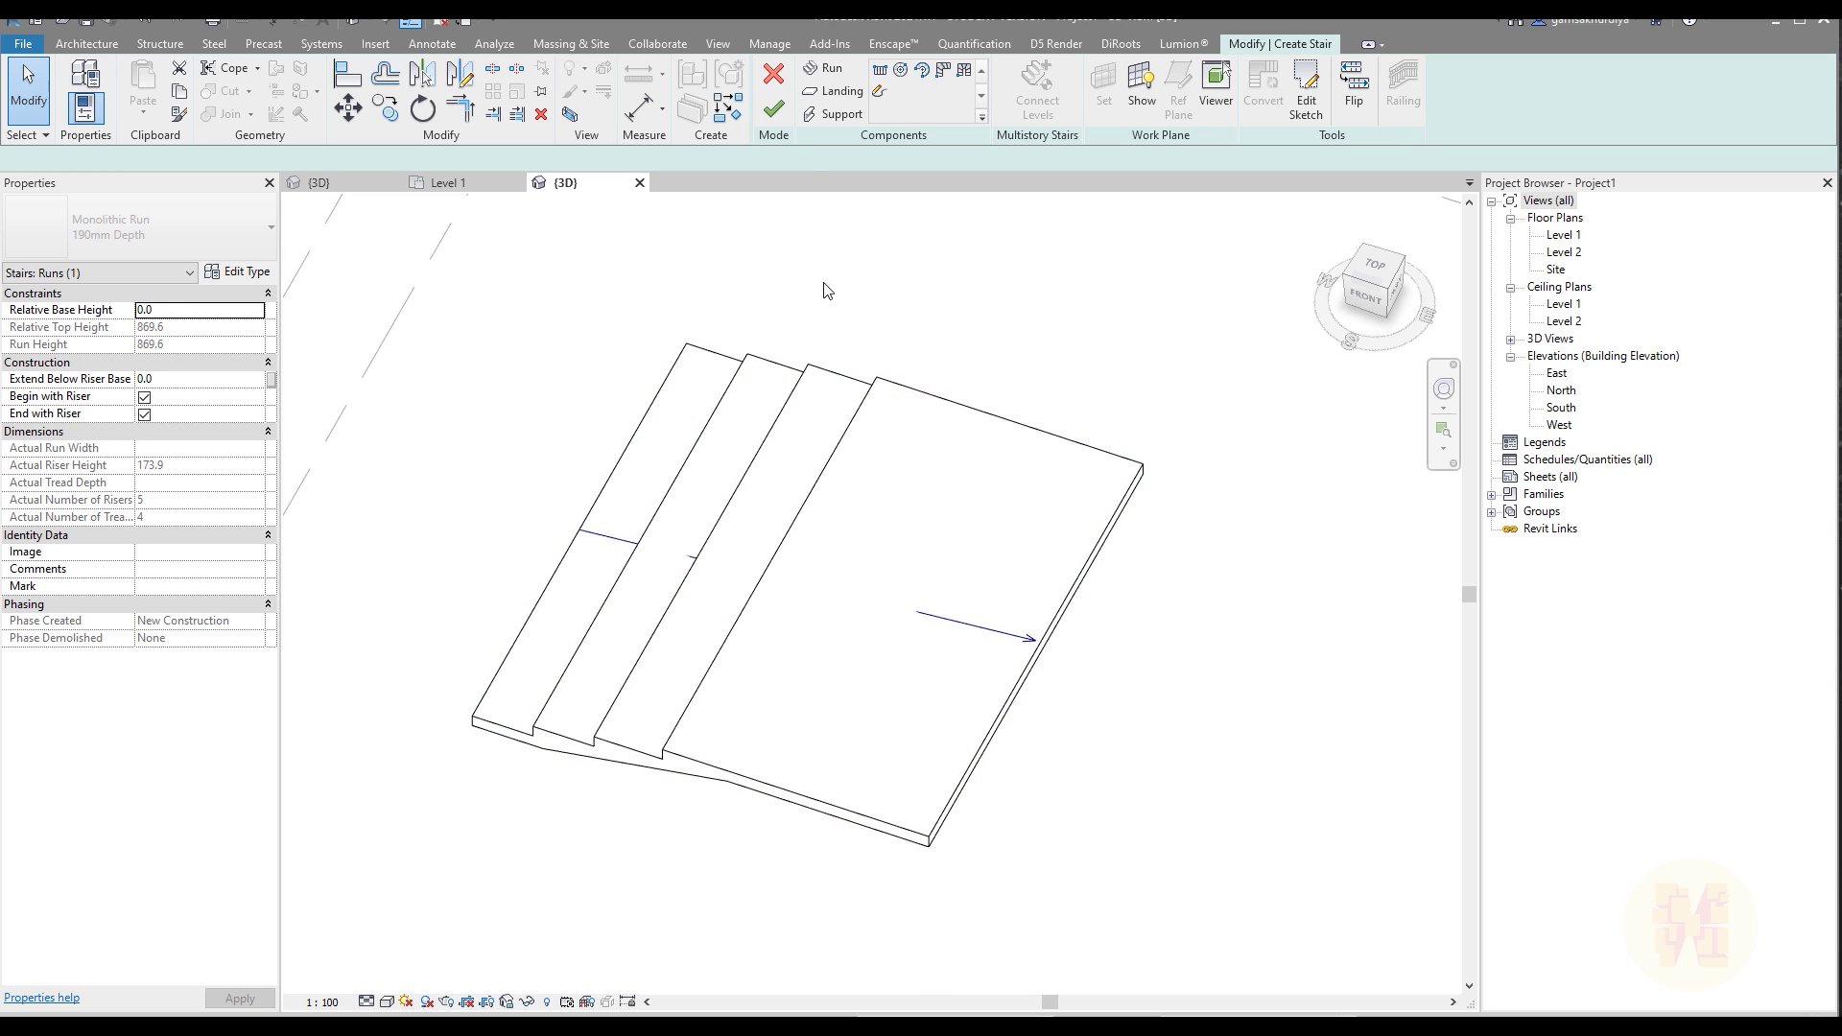
{"action": "left_click", "coordinate": [856, 412]}
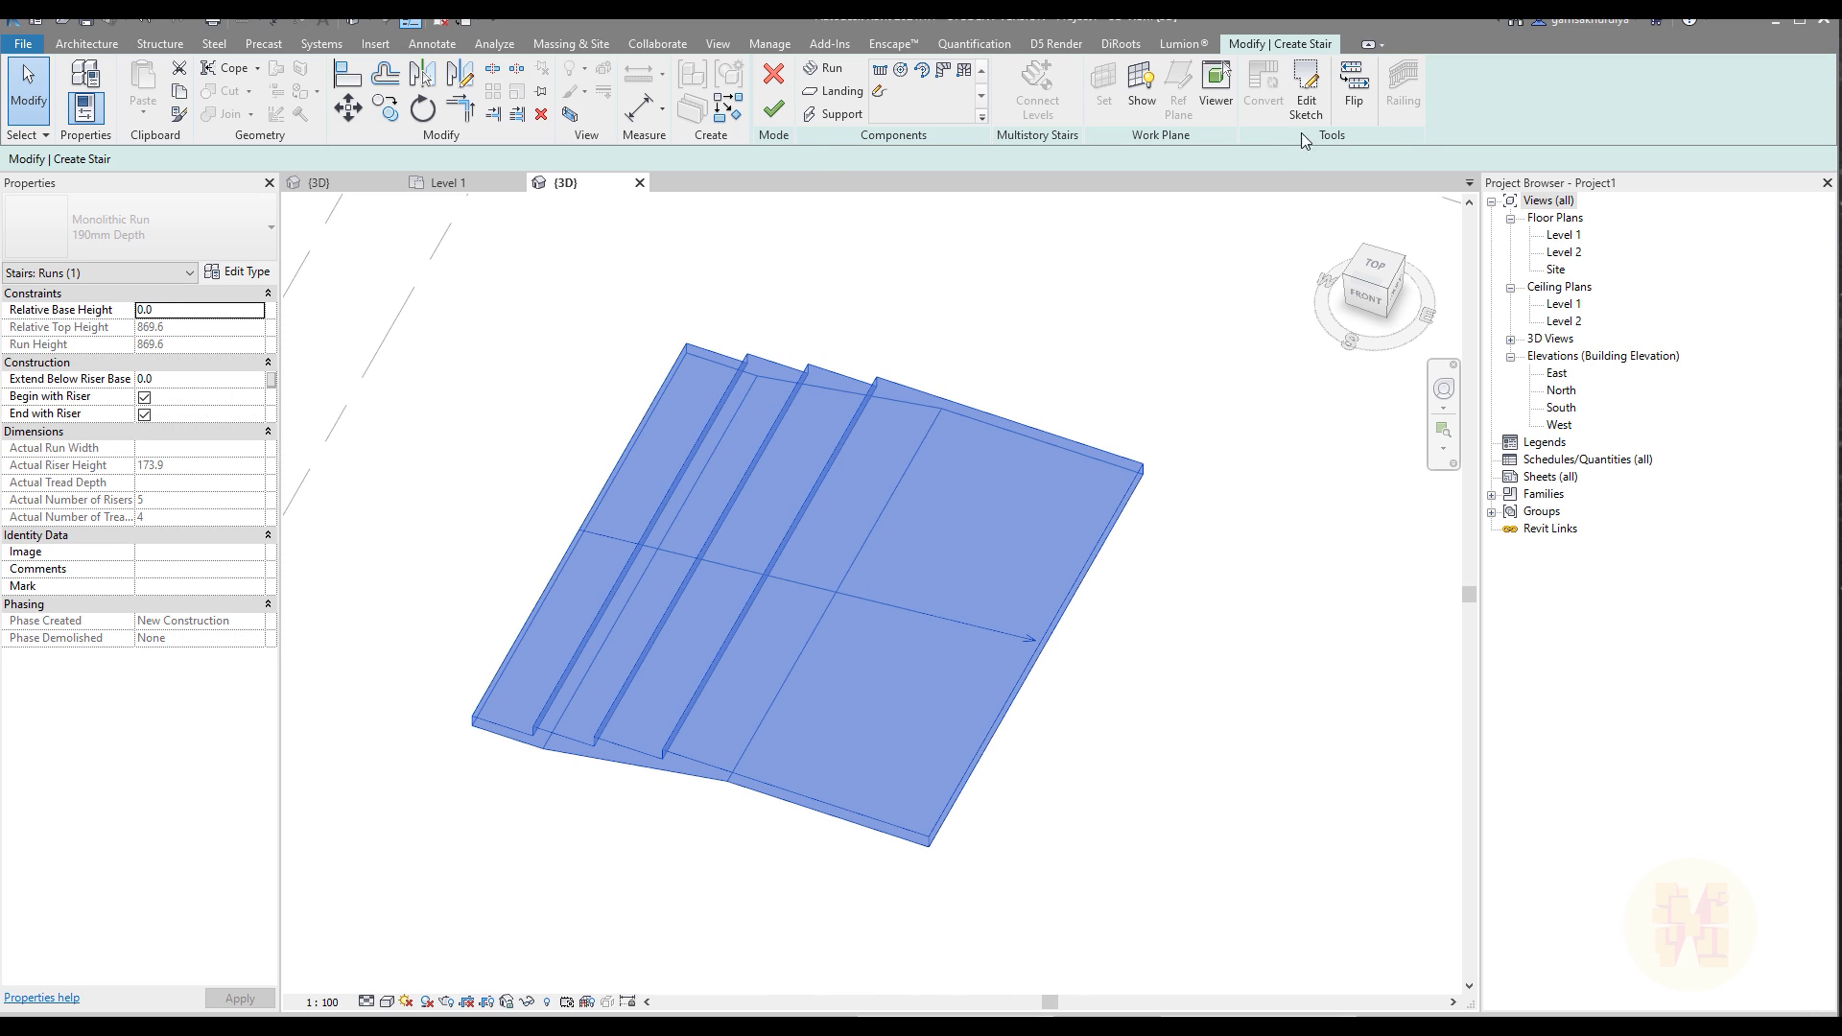
{"action": "left_click", "coordinate": [1310, 93]}
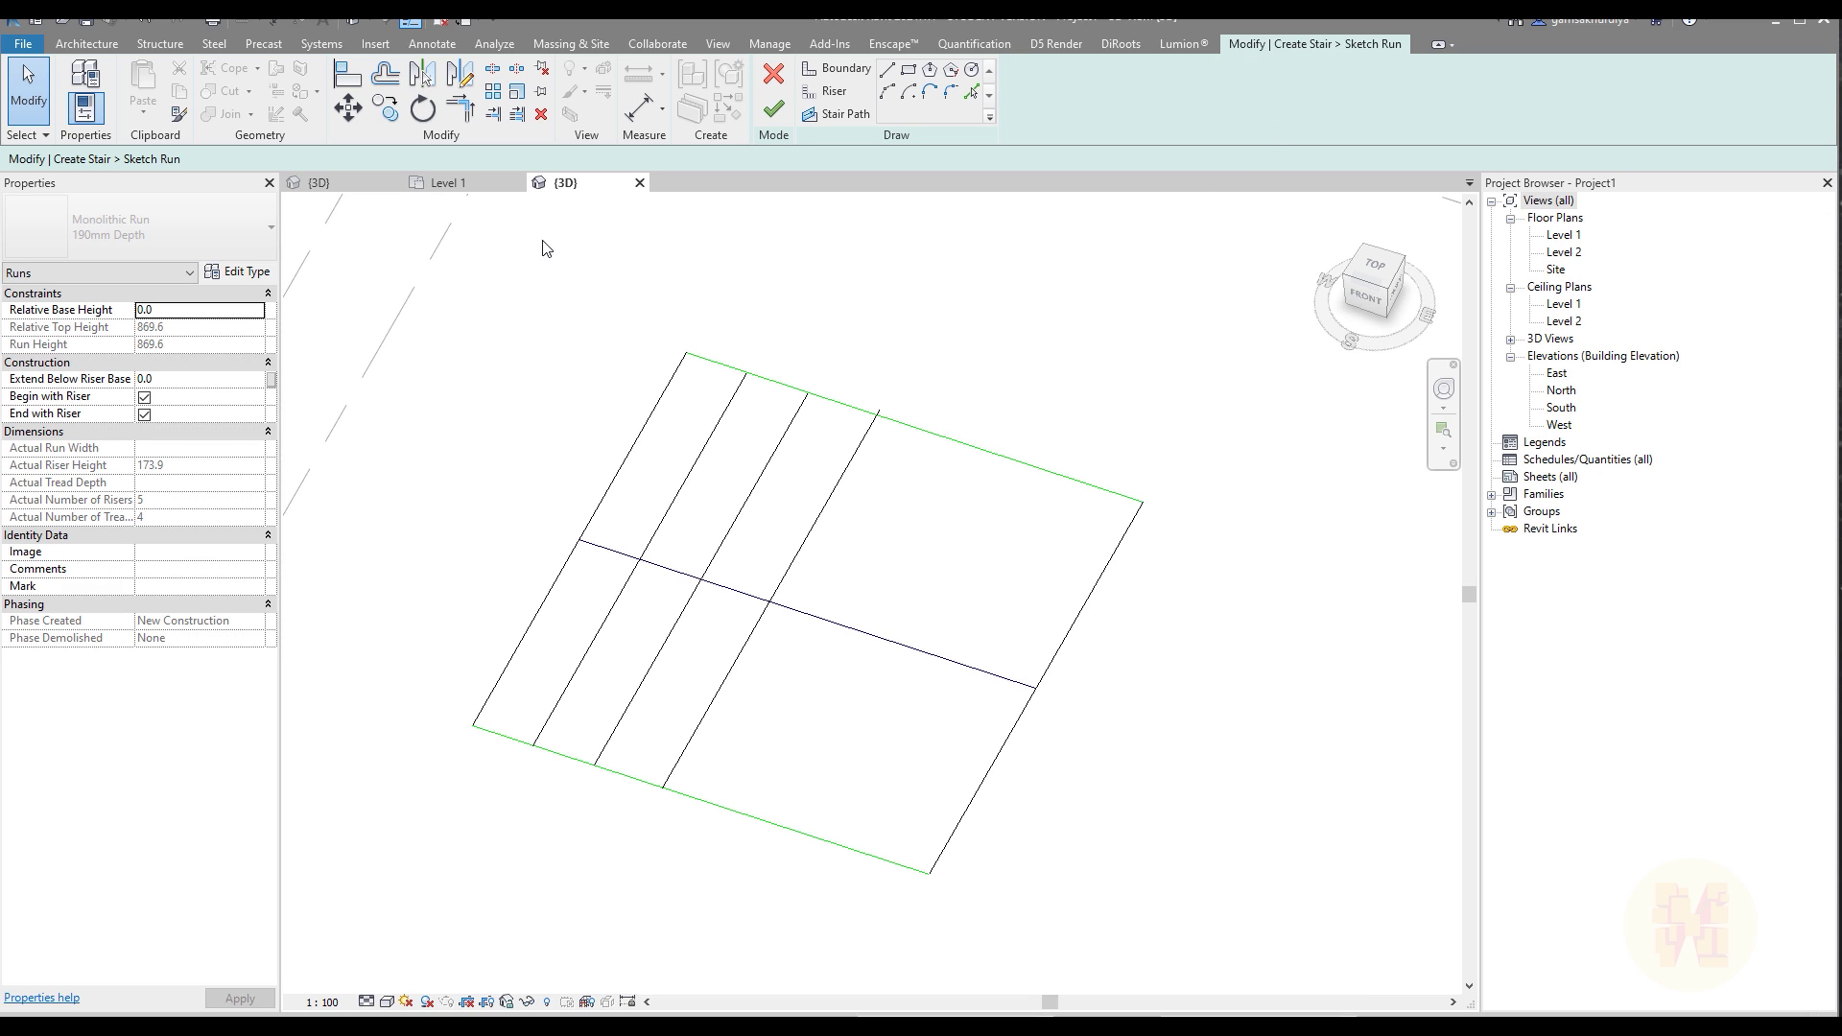
Zoom in and select the last riser line and the top boundary it meets
{"action": "scroll", "coordinate": [851, 378], "scroll_direction": "up", "scroll_amount": 5}
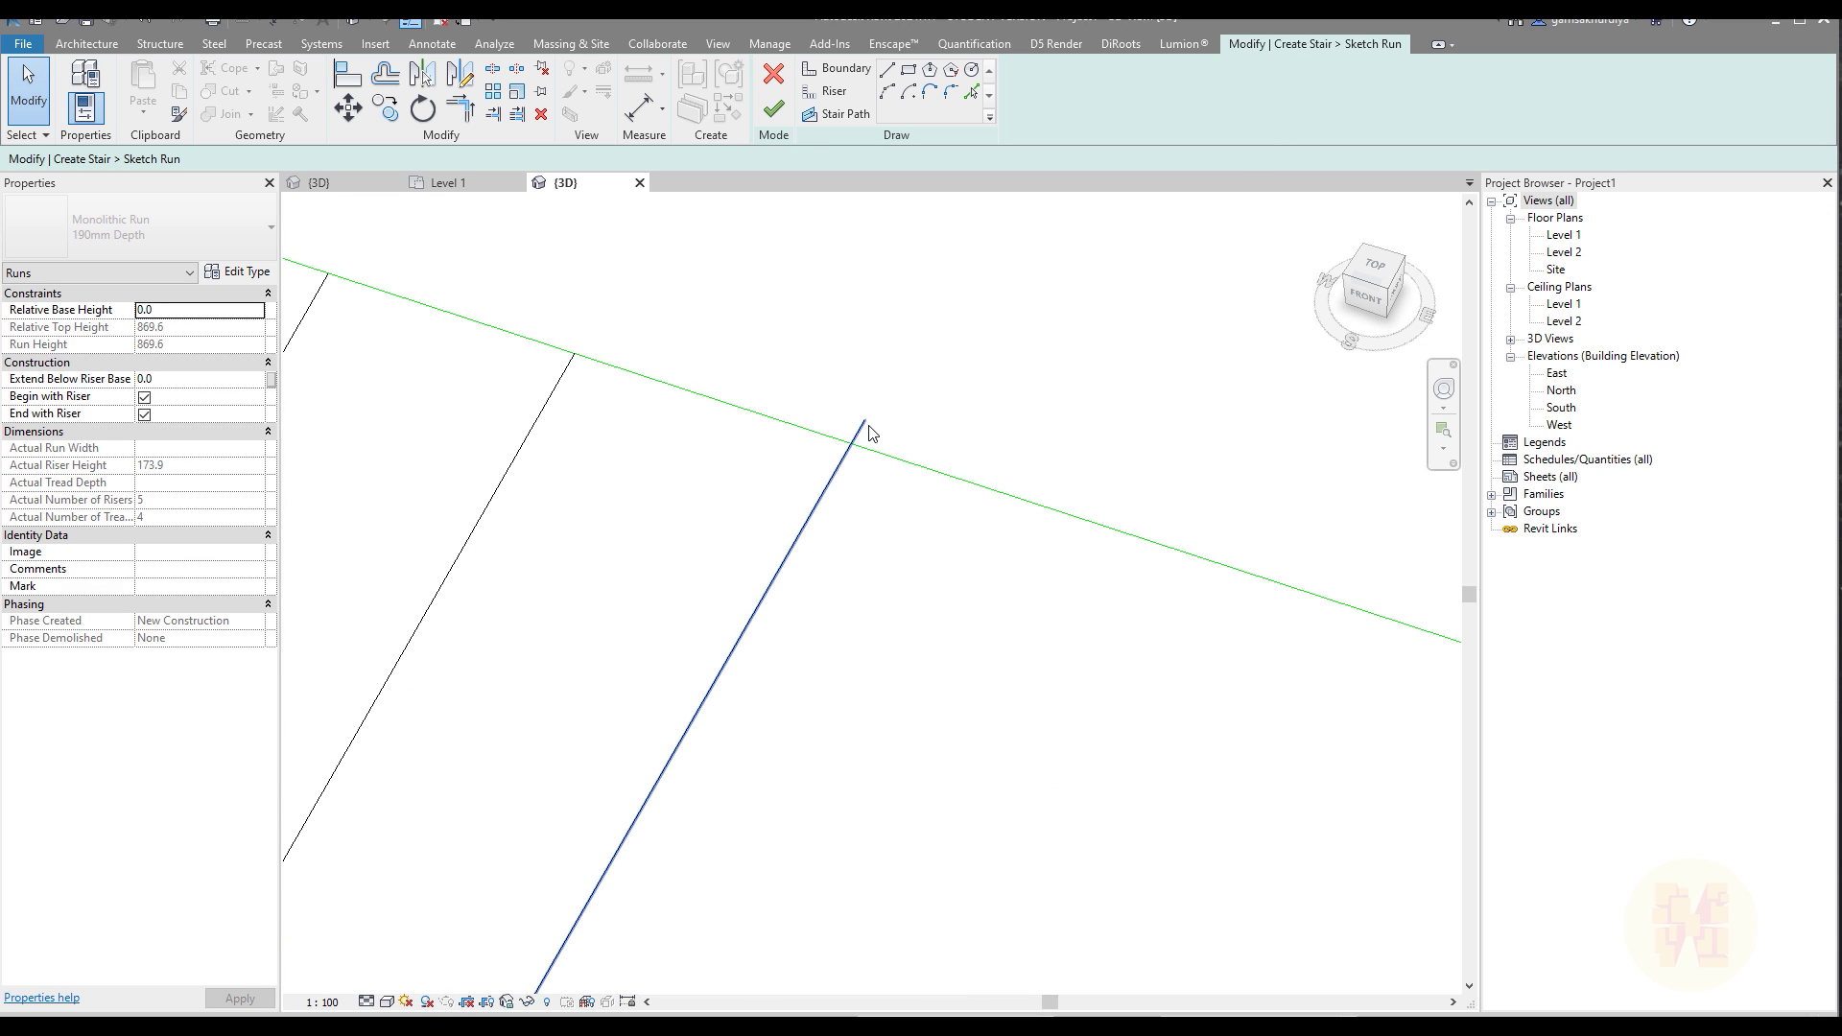
{"action": "left_click", "coordinate": [856, 439]}
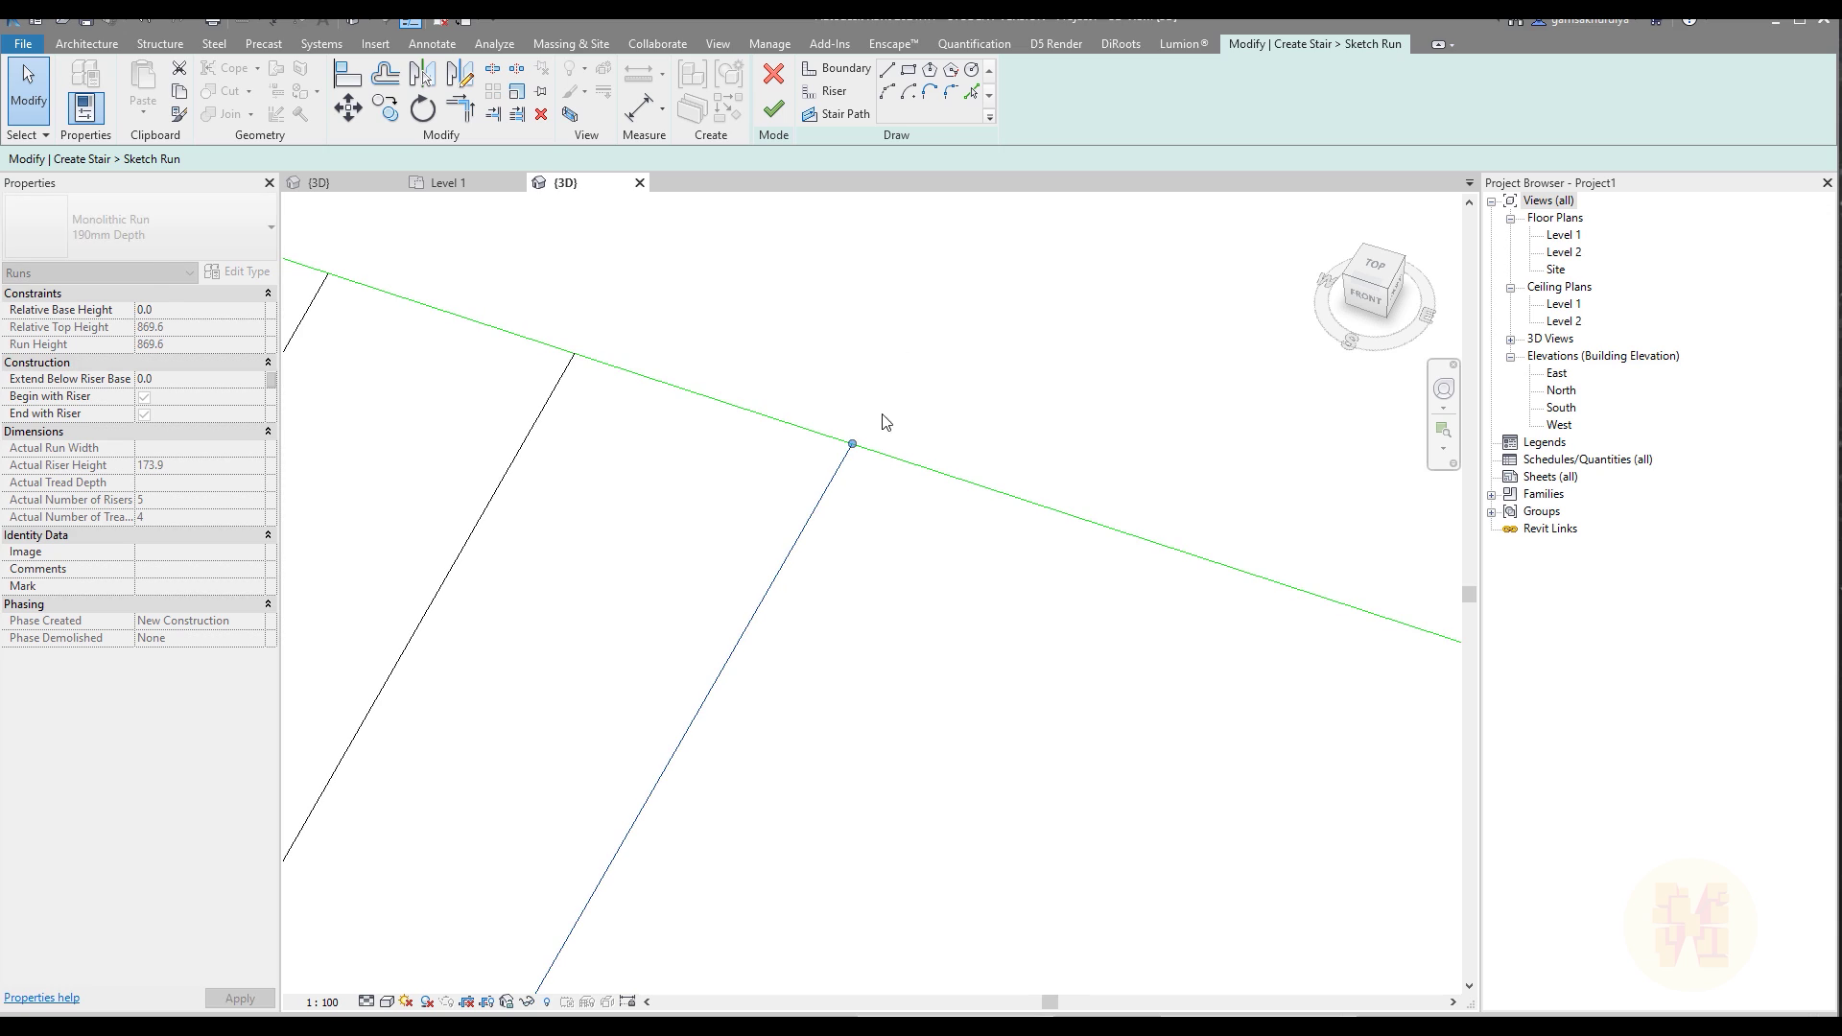
{"action": "left_click", "coordinate": [854, 459]}
{"action": "scroll", "coordinate": [861, 459], "scroll_direction": "down", "scroll_amount": 6}
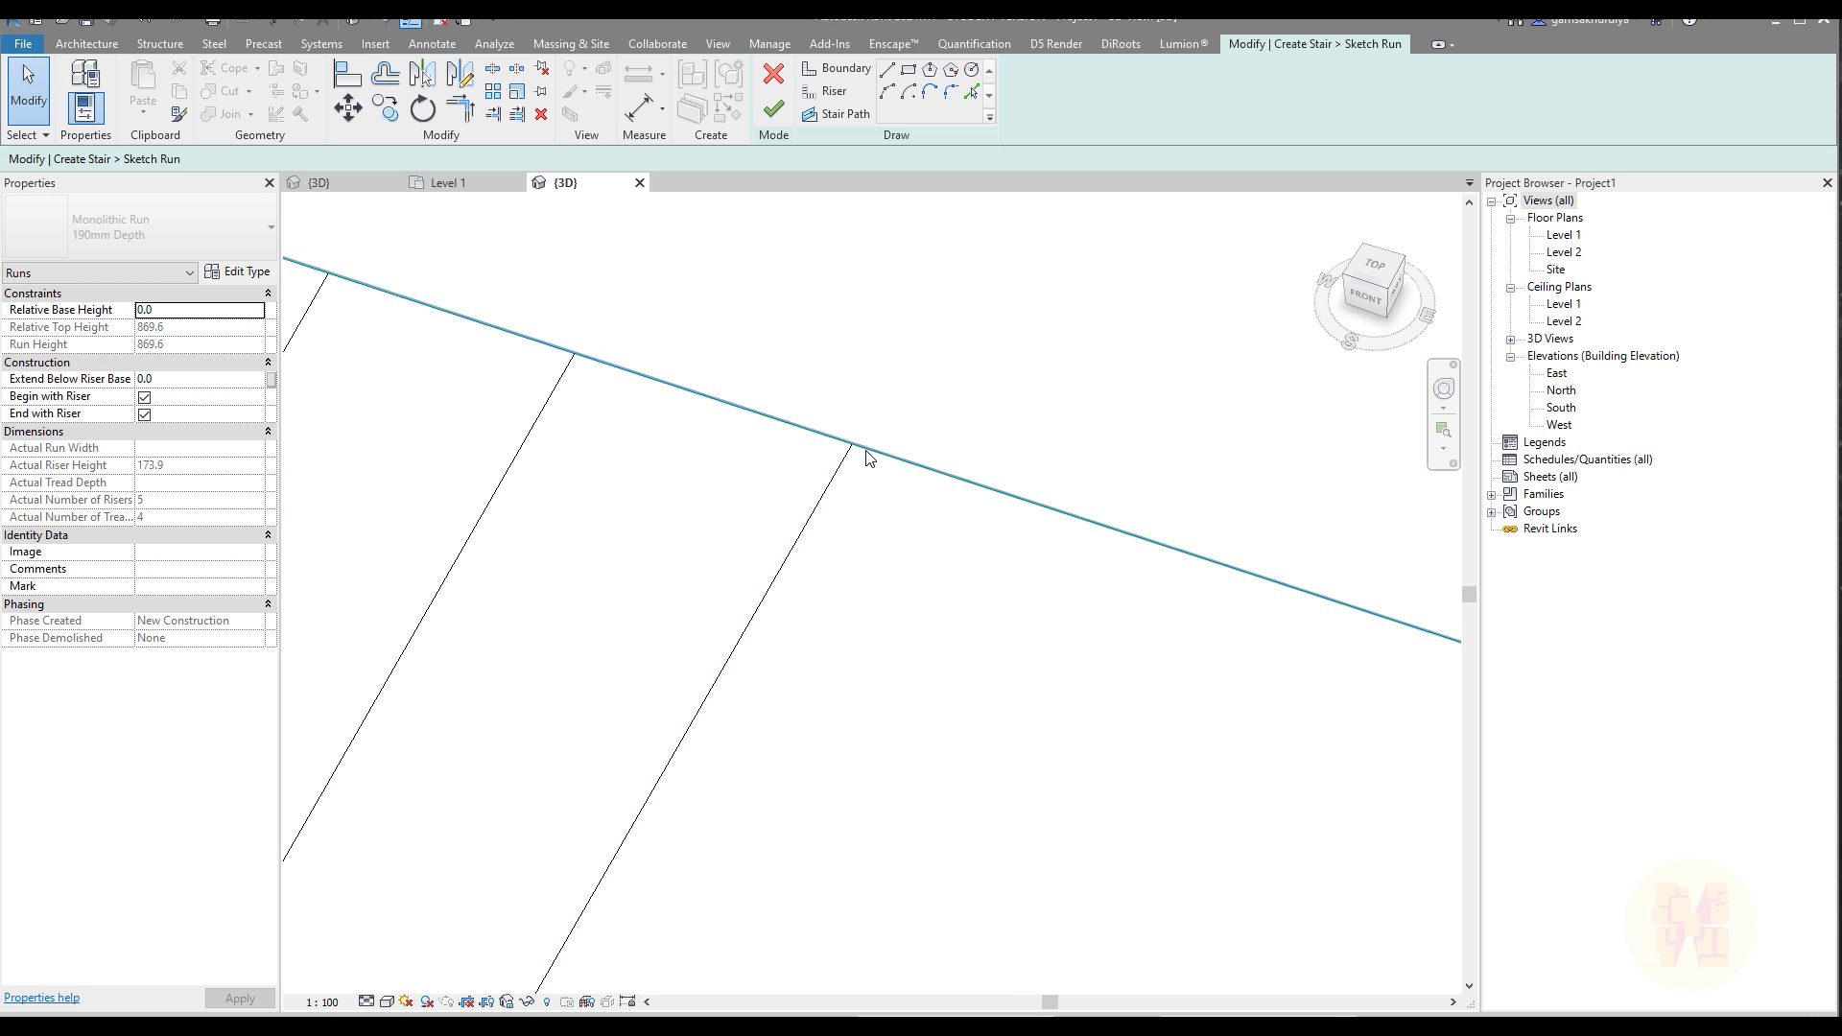
{"action": "scroll", "coordinate": [888, 552], "scroll_direction": "up", "scroll_amount": 4}
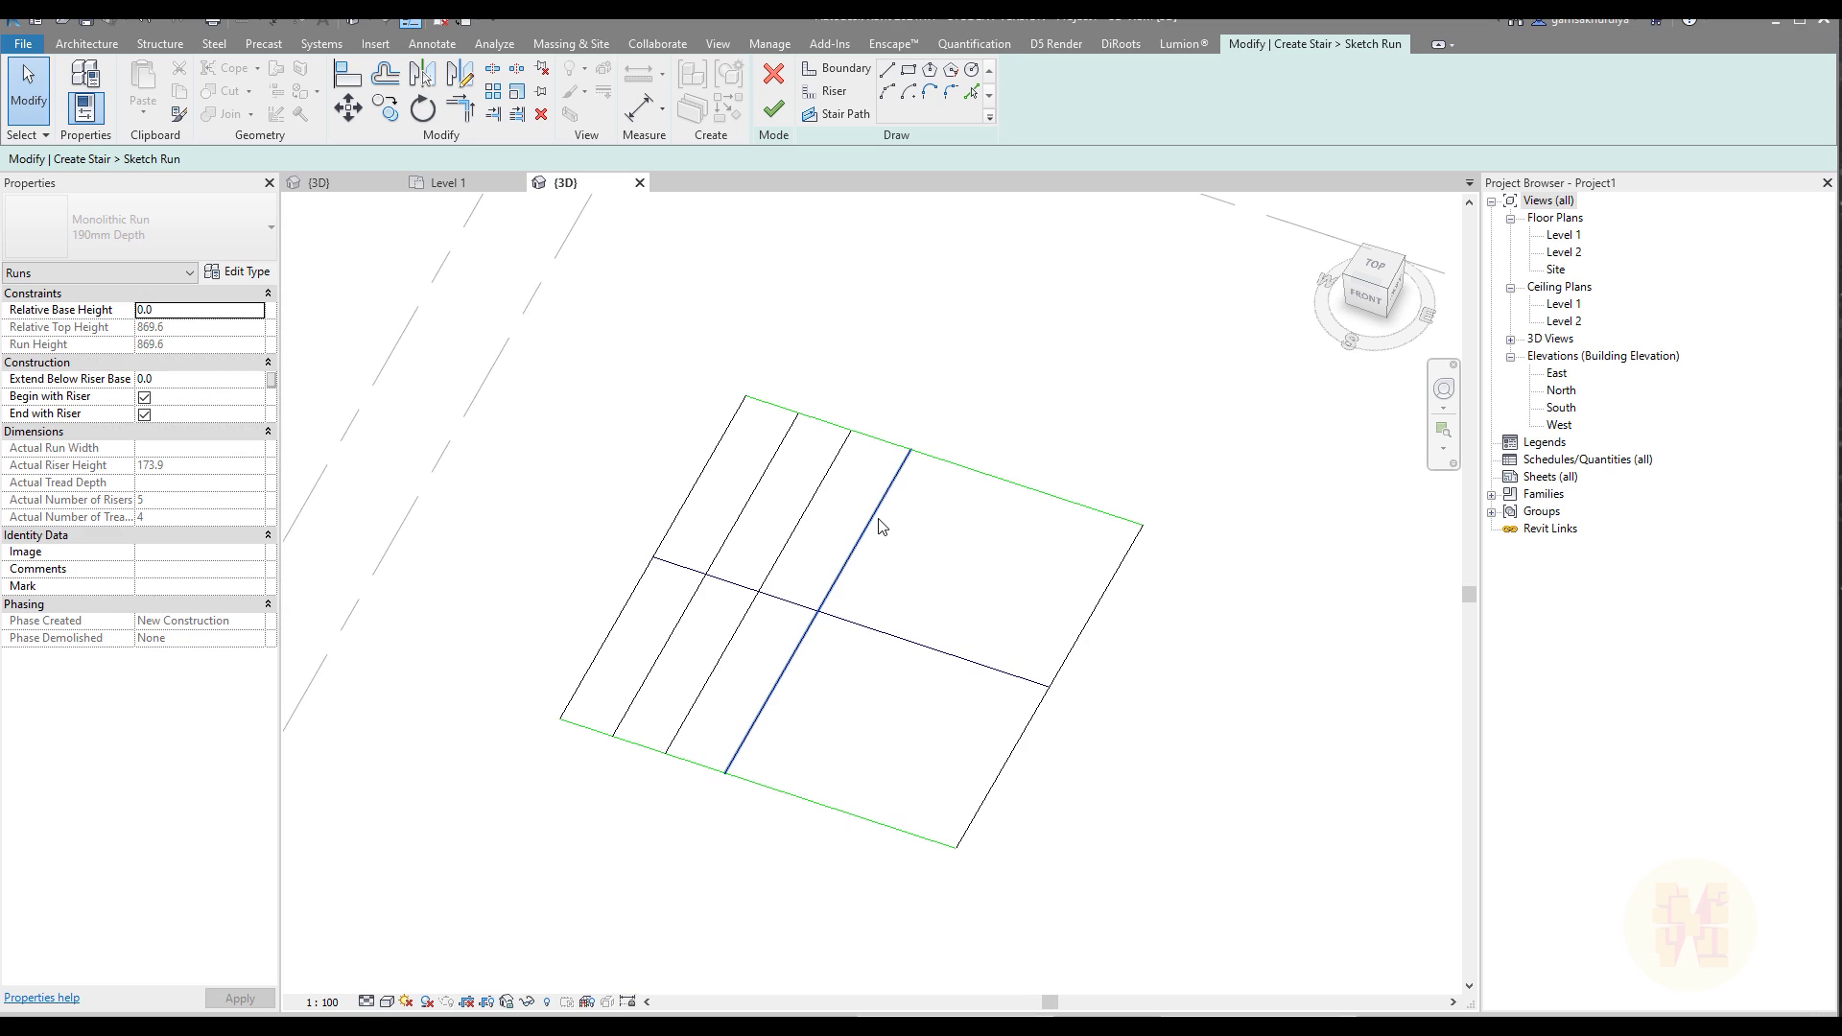
Move a riser line left onto its neighbour and set up a 350 mm Offset copy
{"action": "left_click", "coordinate": [842, 552]}
{"action": "left_click_drag", "start_coordinate": [843, 552], "coordinate": [720, 449]}
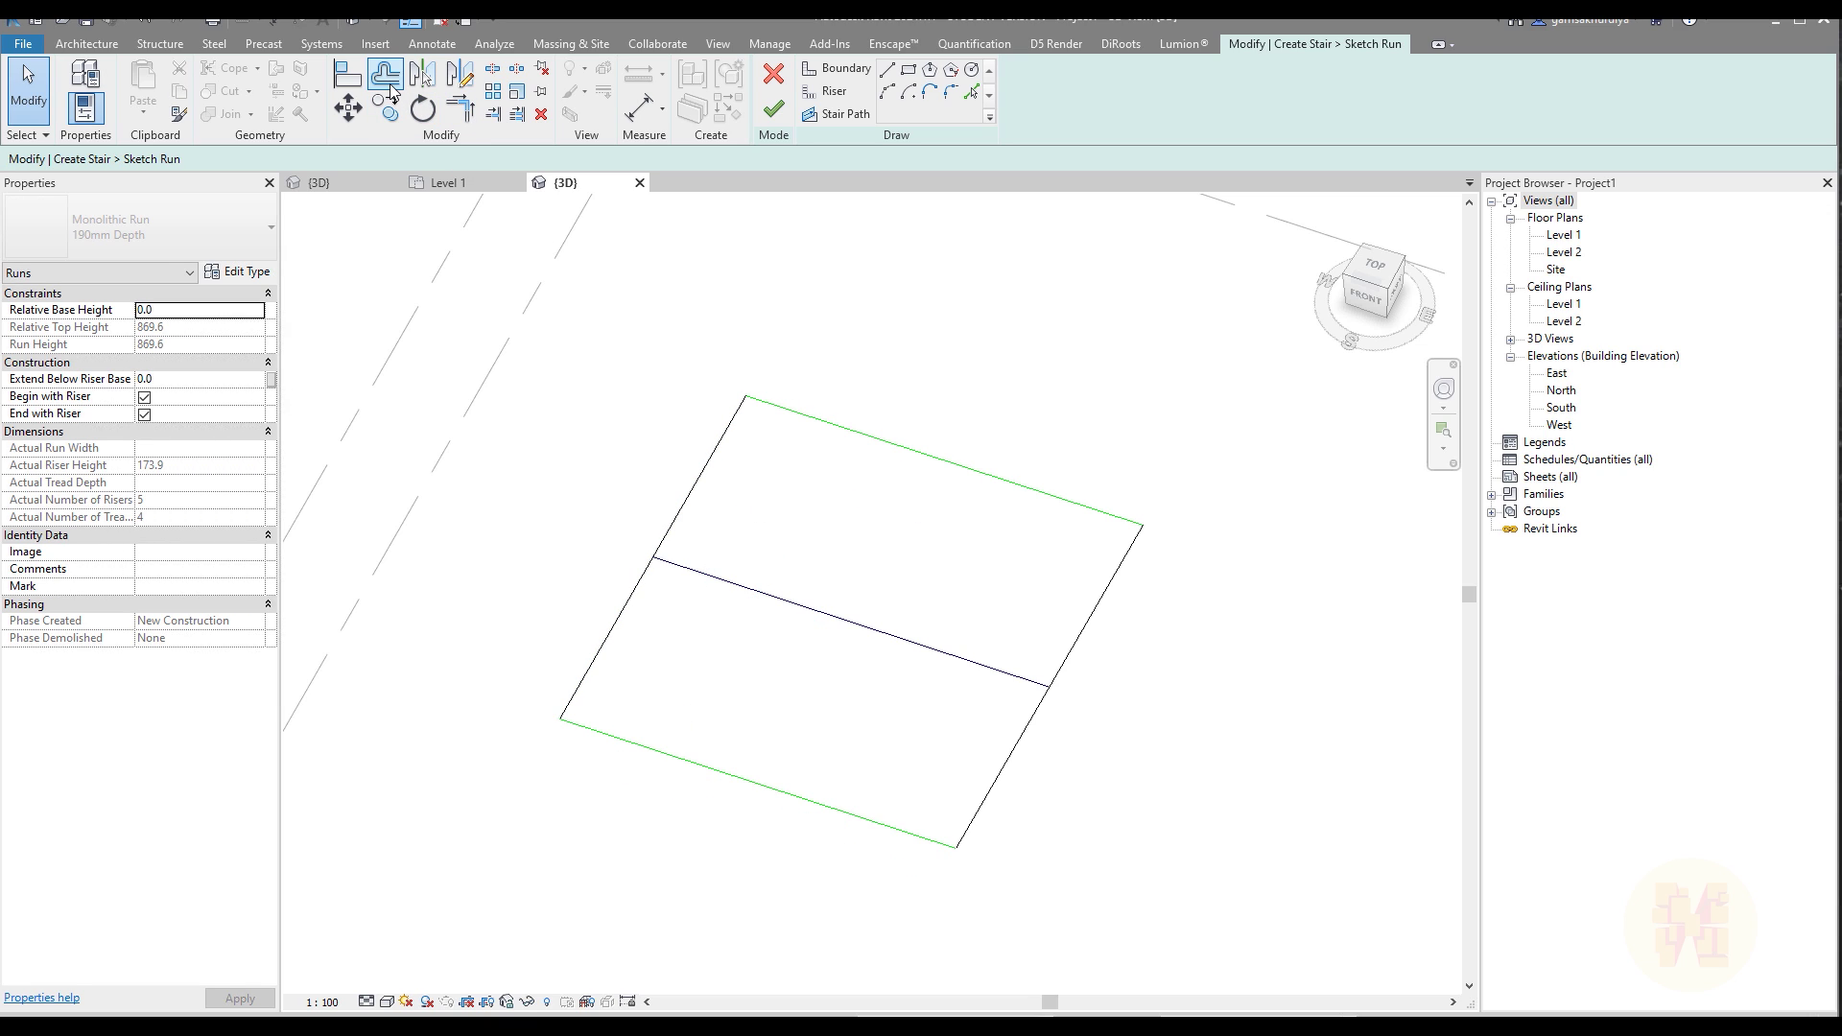
{"action": "left_click", "coordinate": [387, 84]}
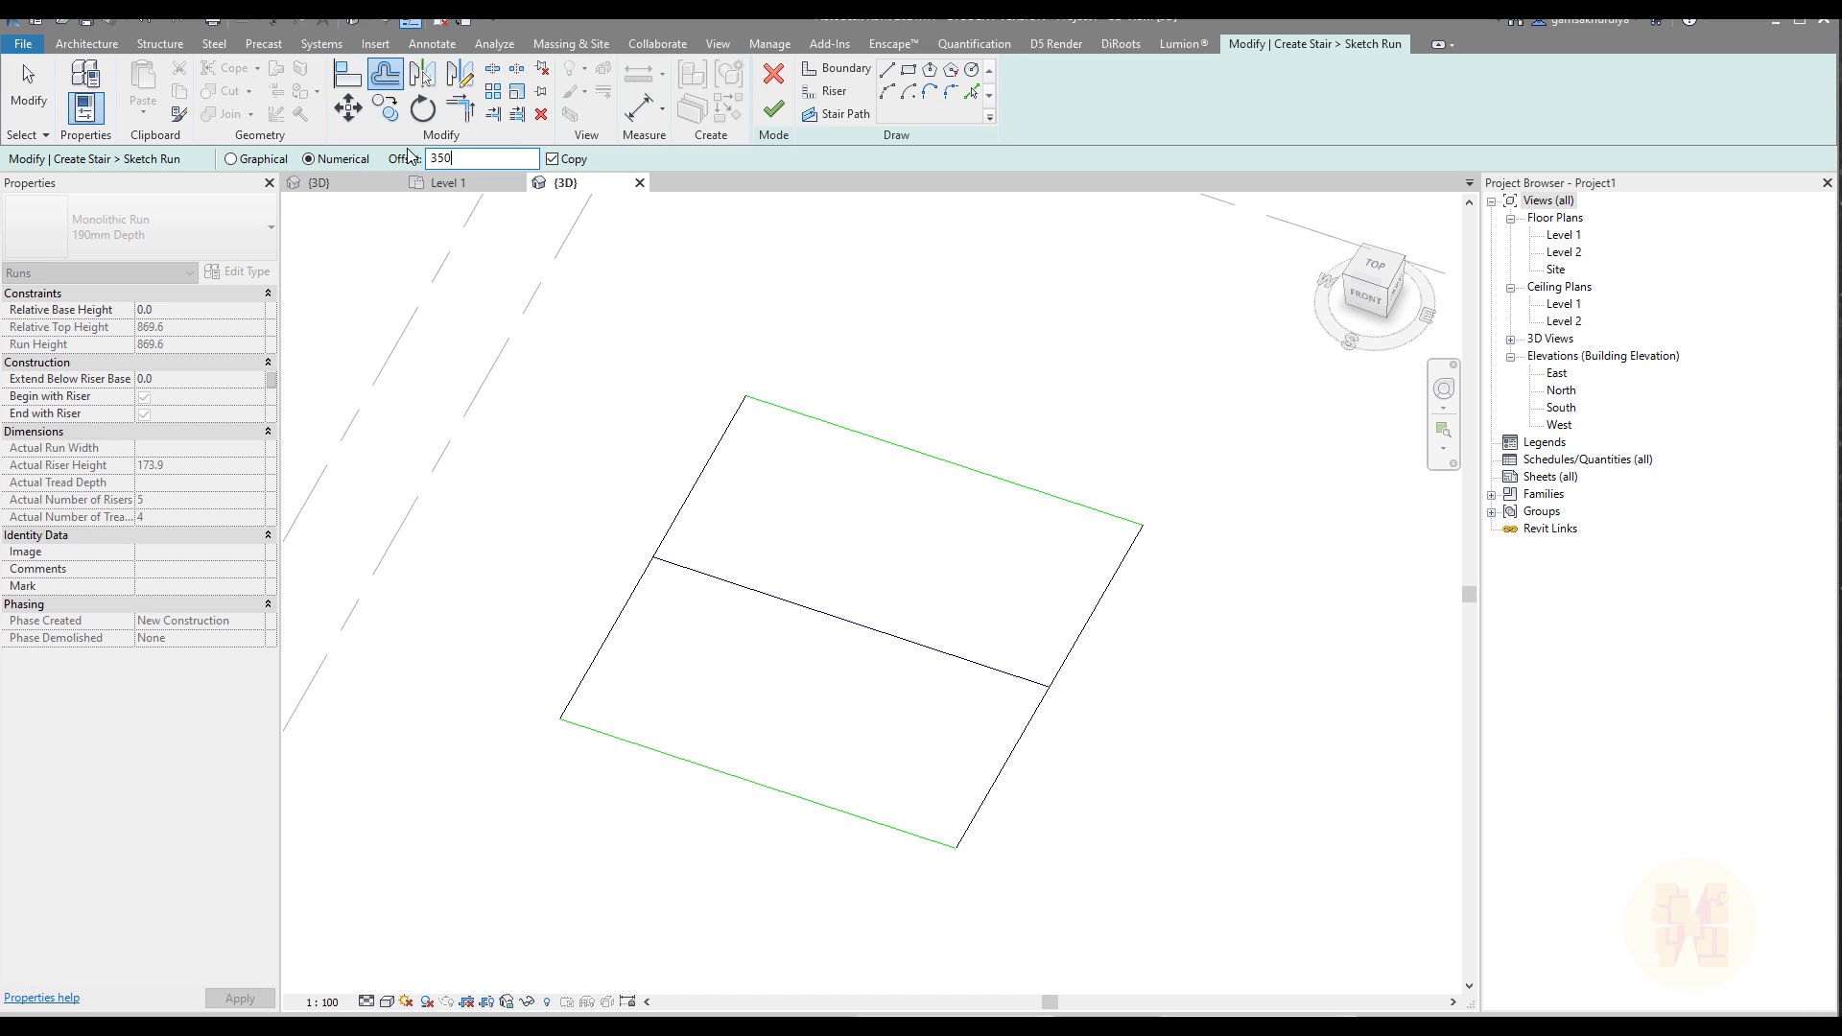
{"action": "key", "text": "Return"}
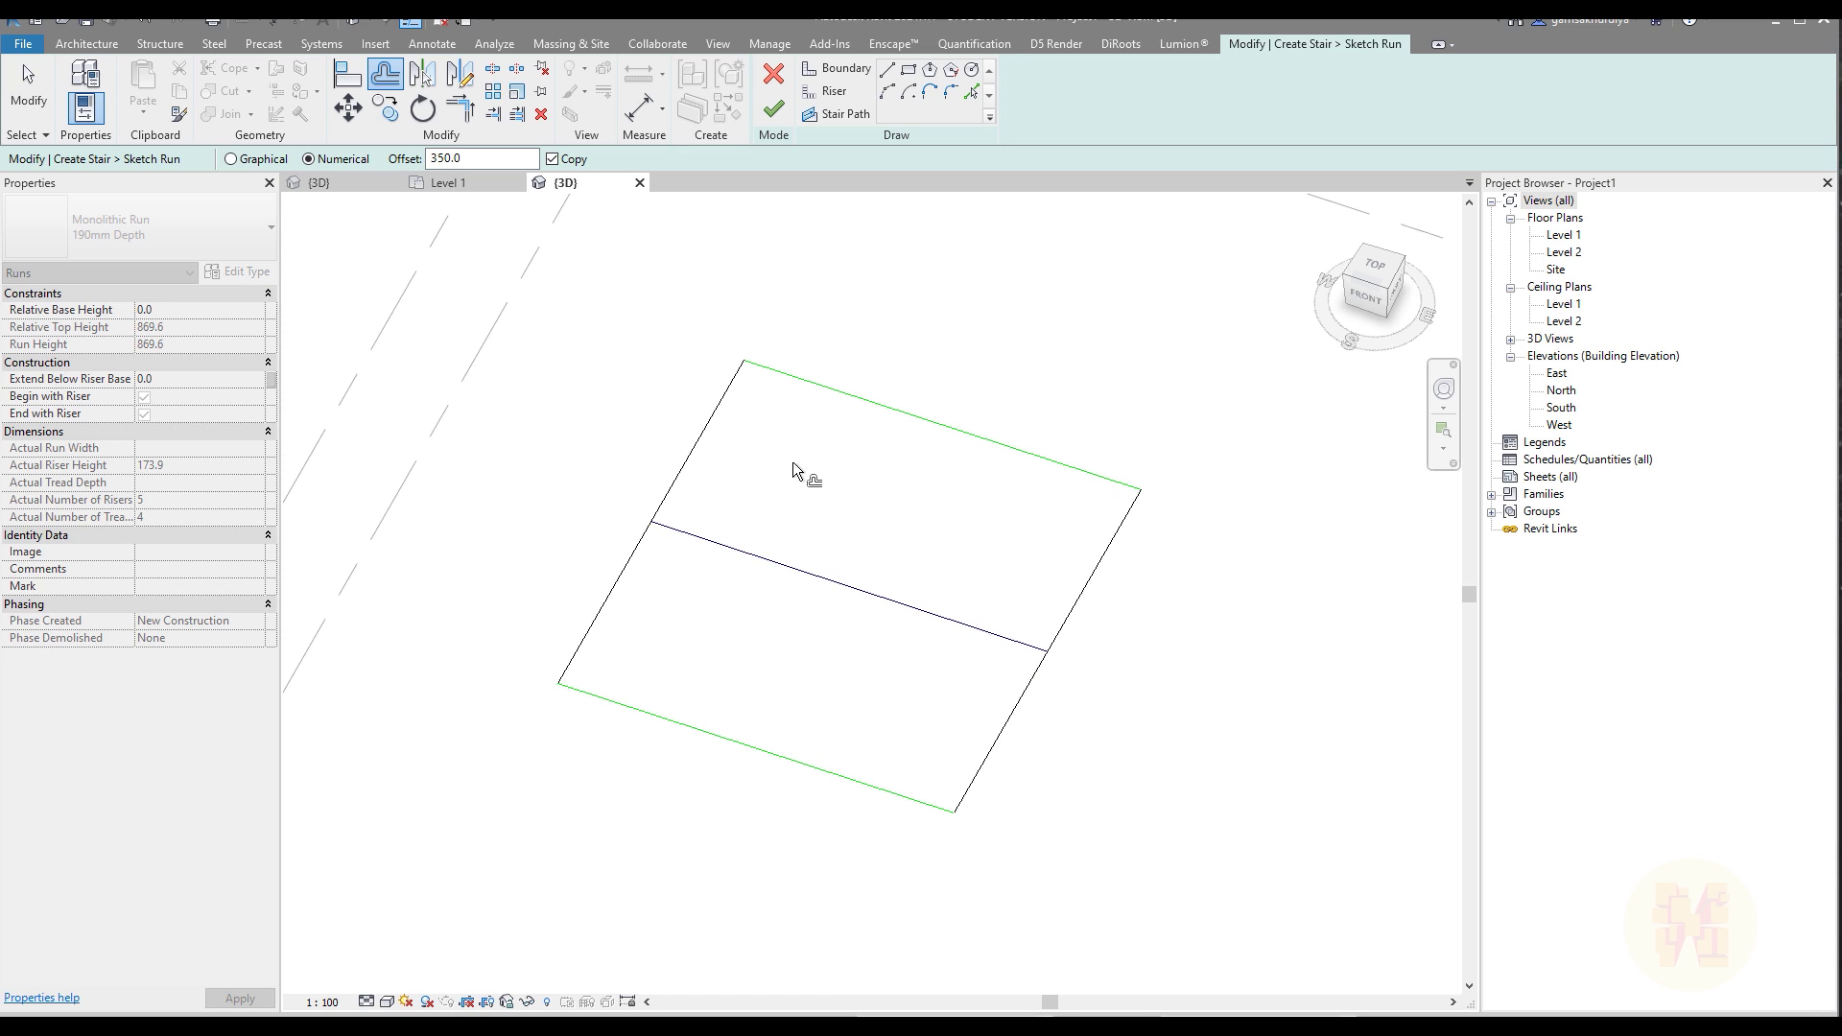
Copy the left riser four times at 350 mm spacing across the run
{"action": "left_click", "coordinate": [697, 460]}
{"action": "left_click", "coordinate": [707, 476]}
{"action": "left_click", "coordinate": [737, 493]}
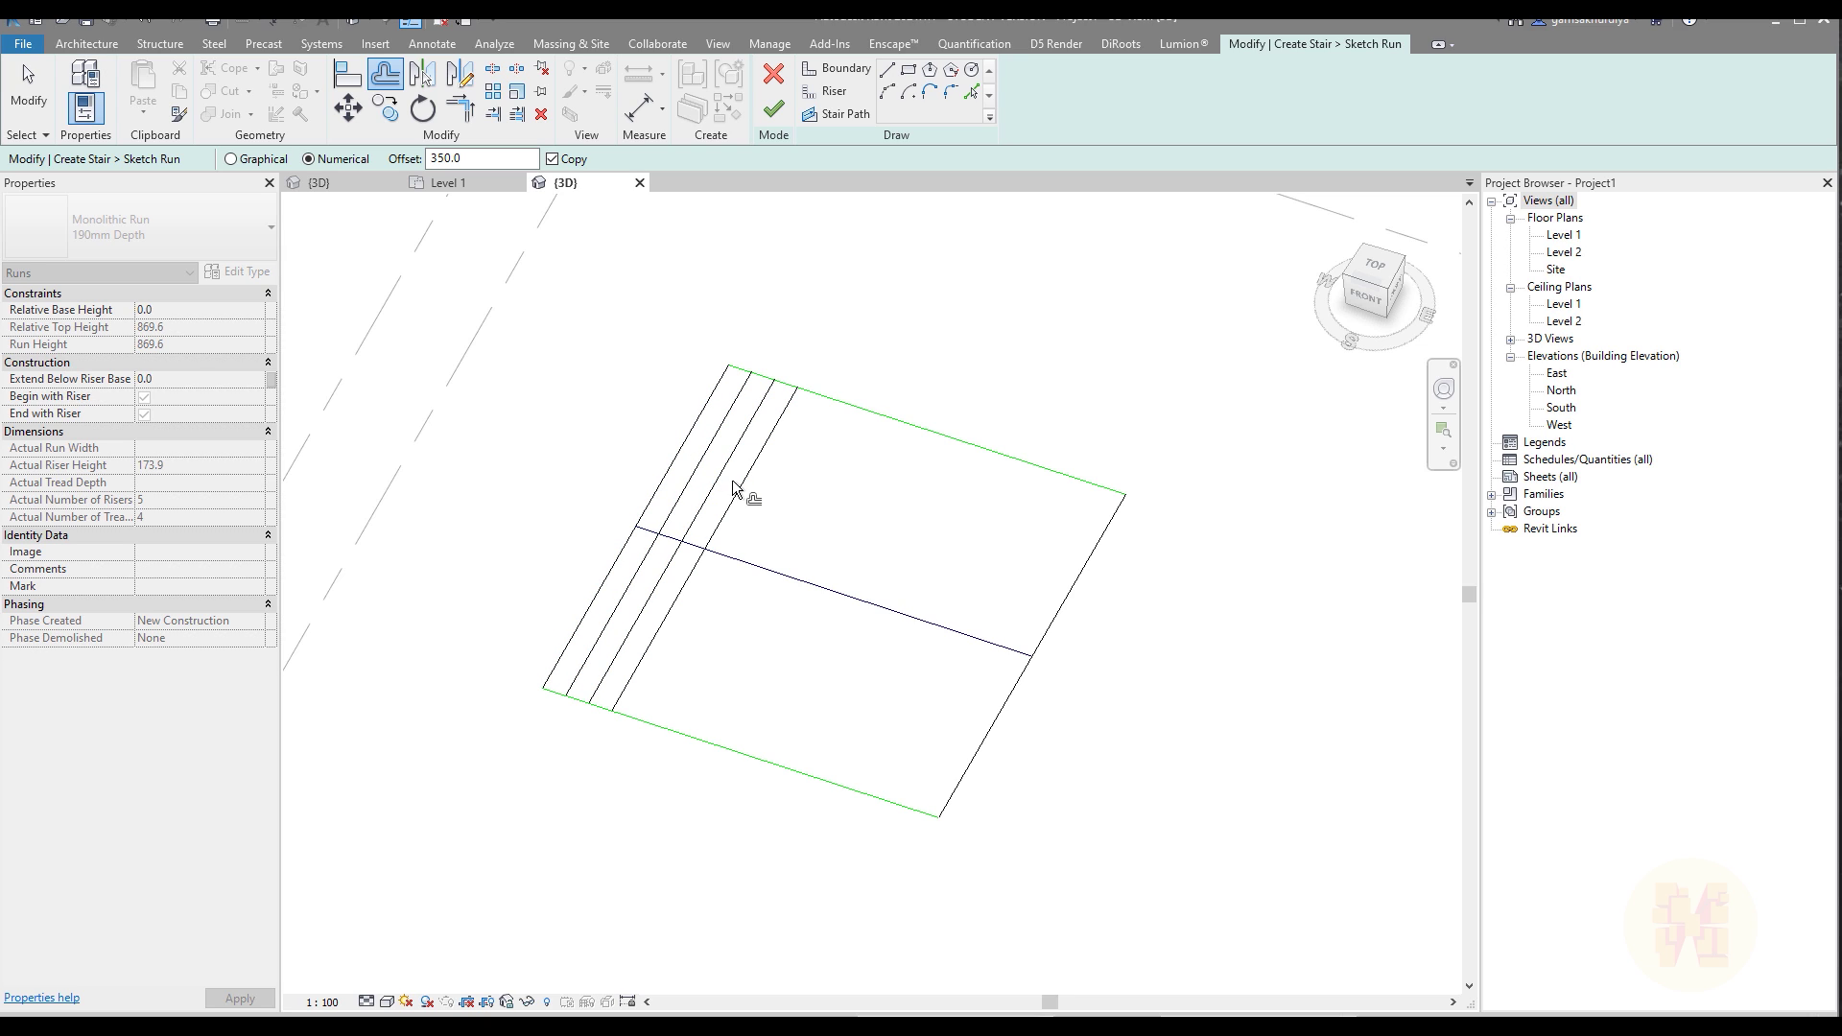
{"action": "left_click", "coordinate": [760, 509]}
{"action": "scroll", "coordinate": [773, 537], "scroll_direction": "up", "scroll_amount": 2}
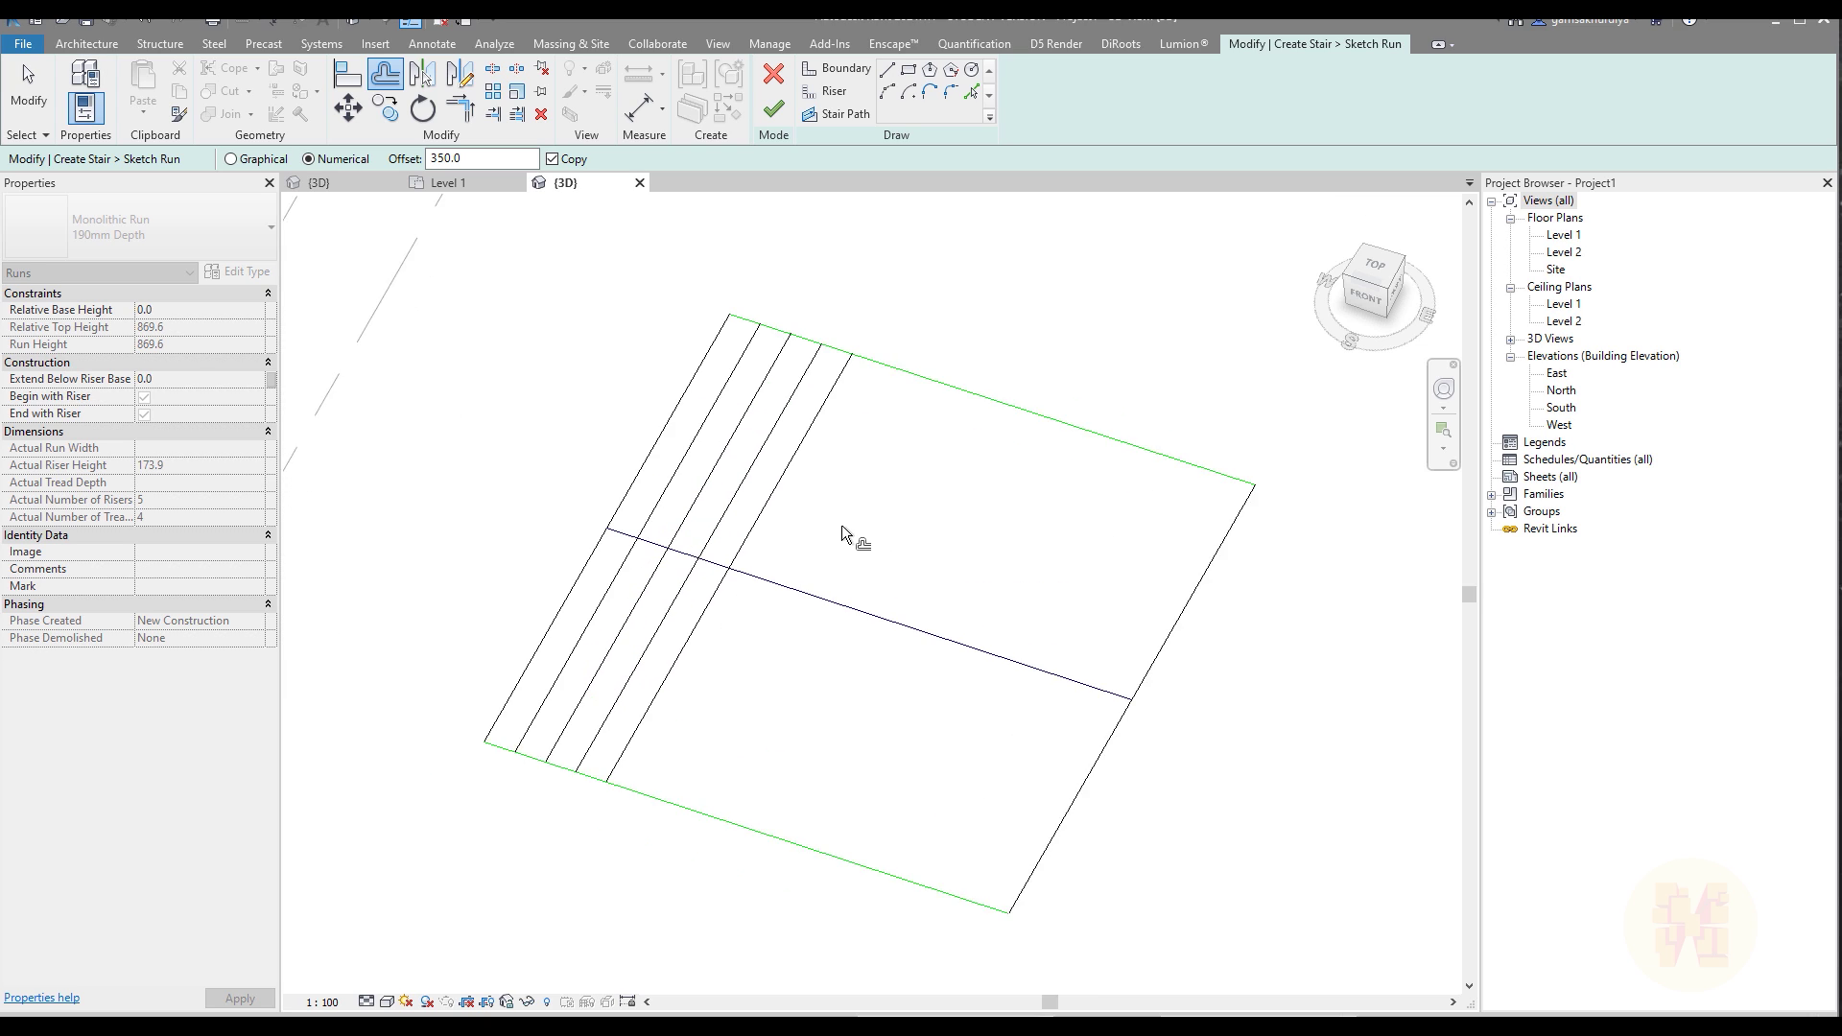
{"action": "middle_click_drag", "start_coordinate": [806, 586], "coordinate": [831, 564]}
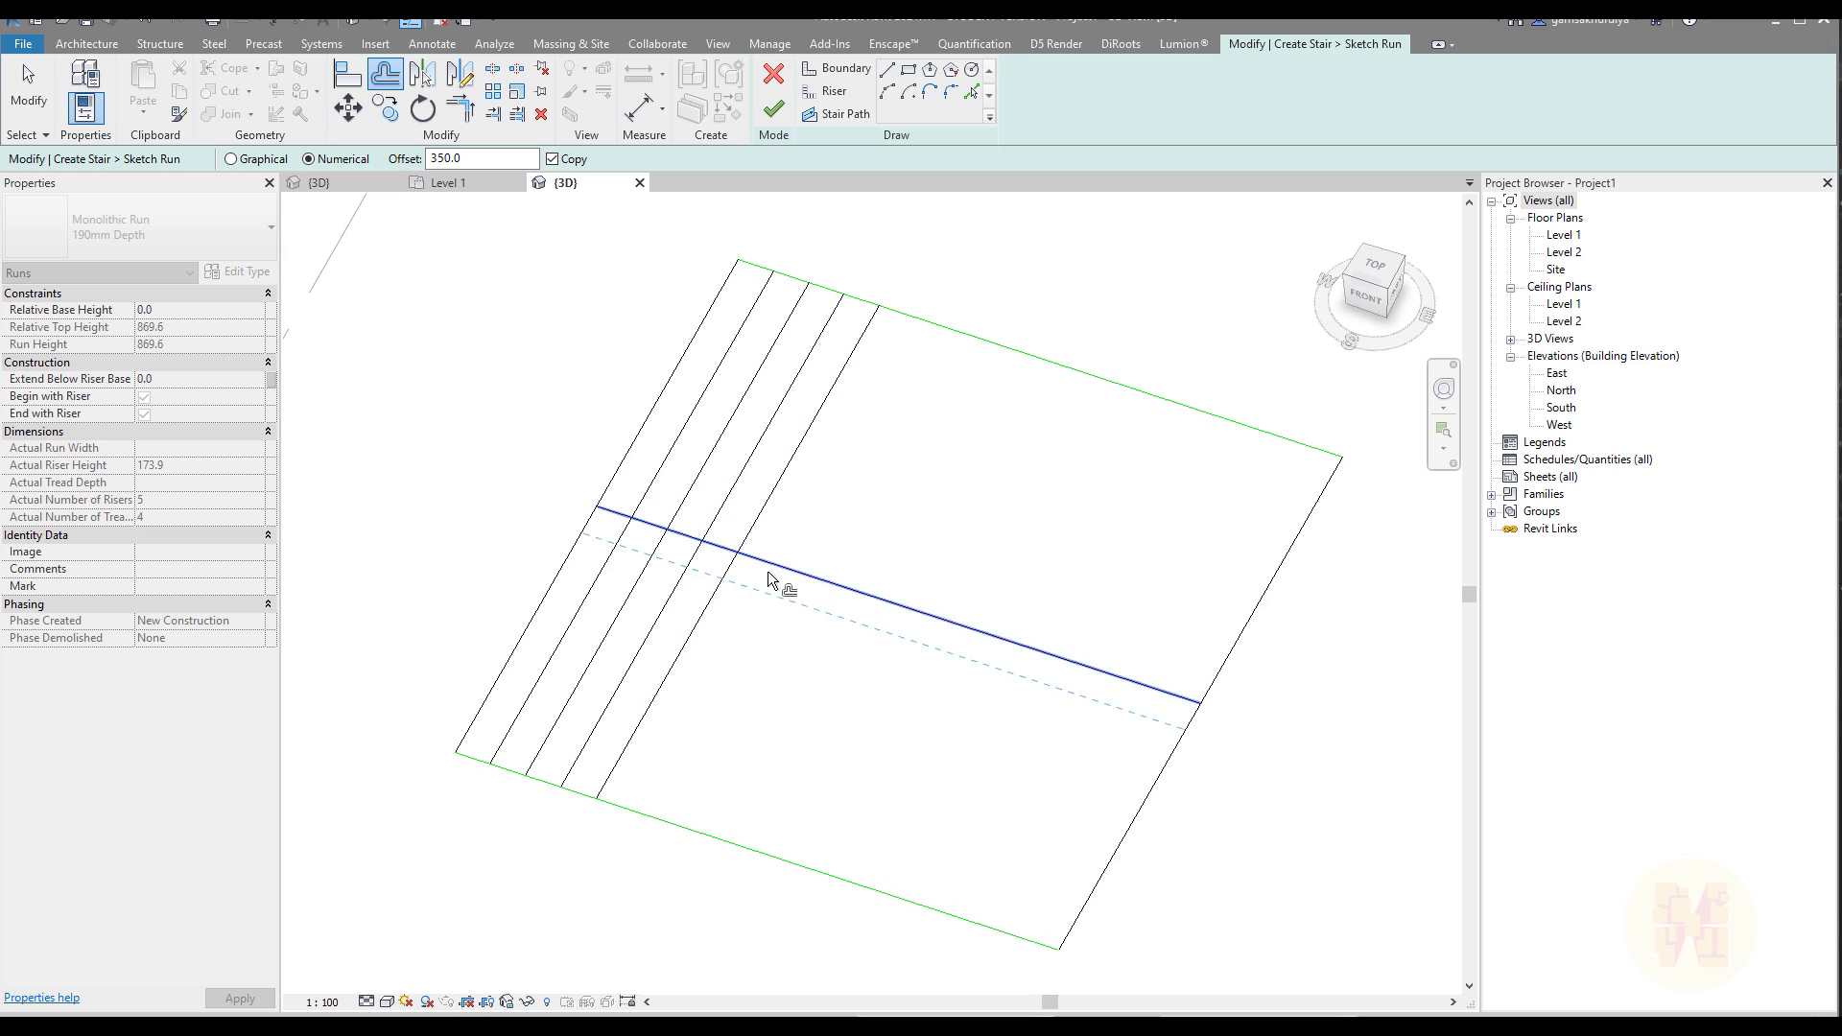
Drag the end riser, top boundary and stair path to make the run 1500 mm wide and 2900 mm long
{"action": "key", "text": "Escape"}
{"action": "left_click", "coordinate": [1277, 574]}
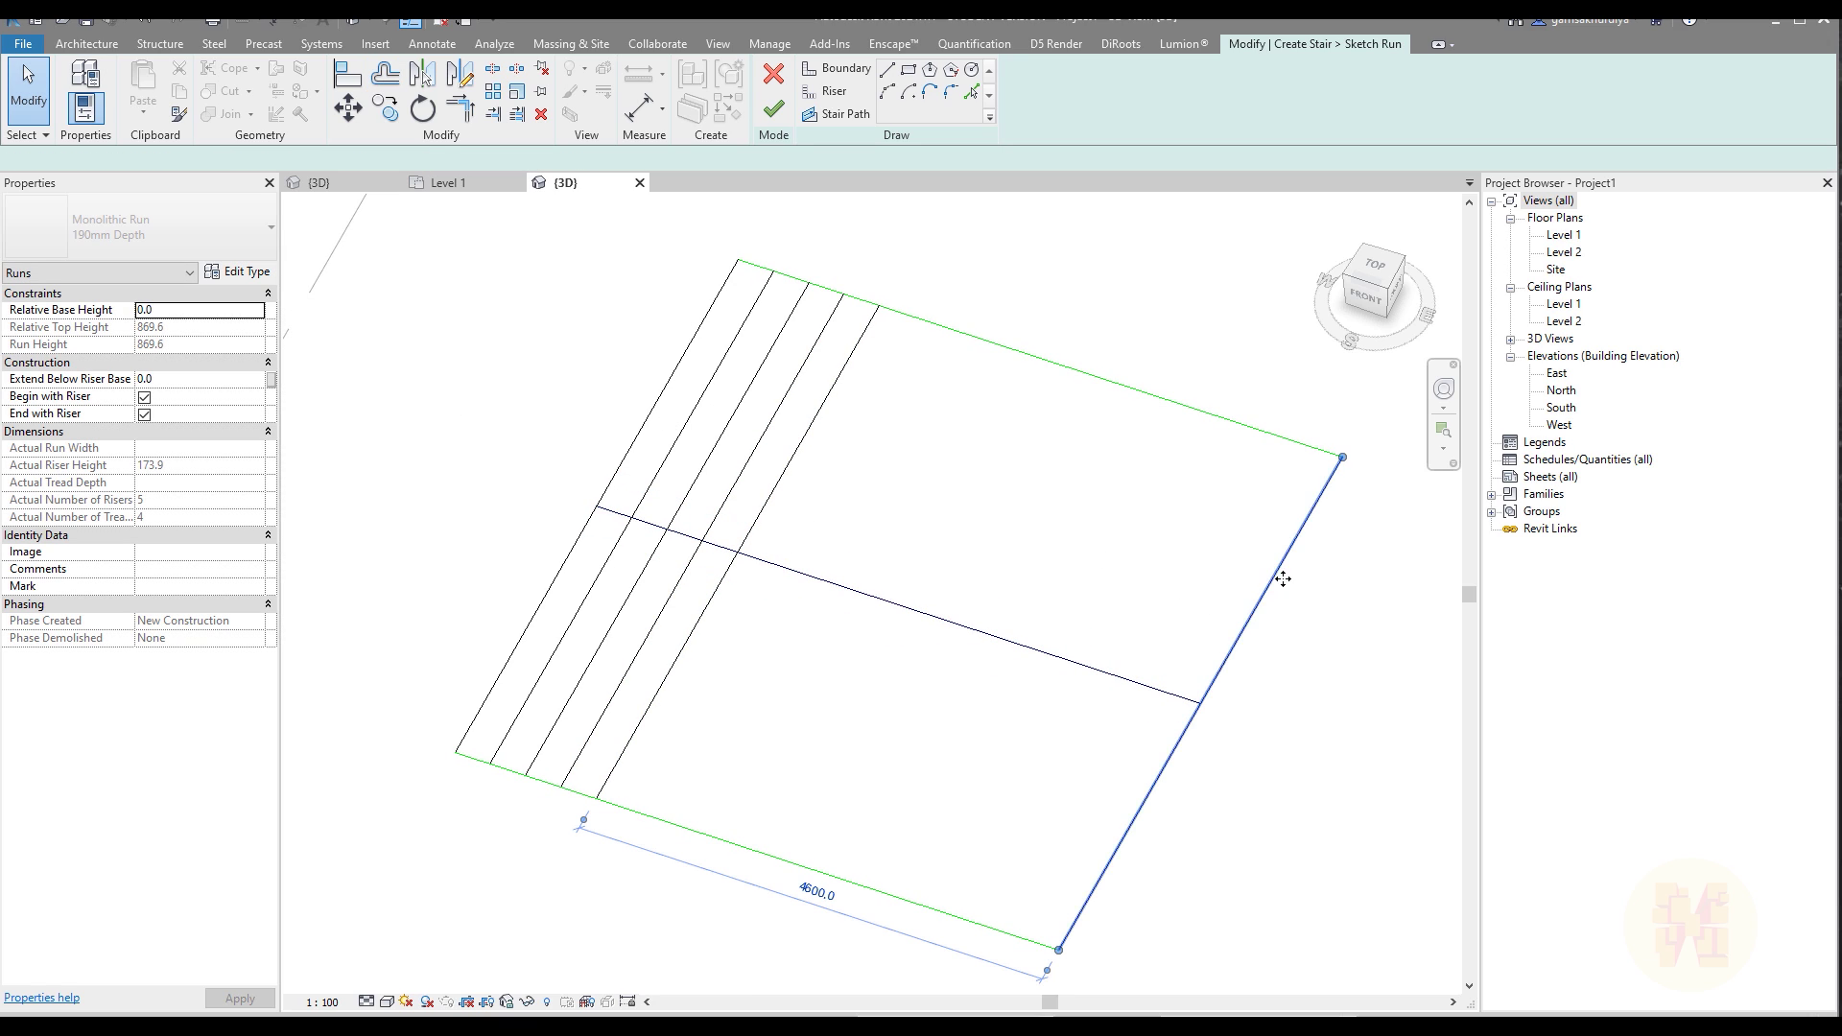
{"action": "left_click_drag", "start_coordinate": [1213, 548], "coordinate": [944, 504]}
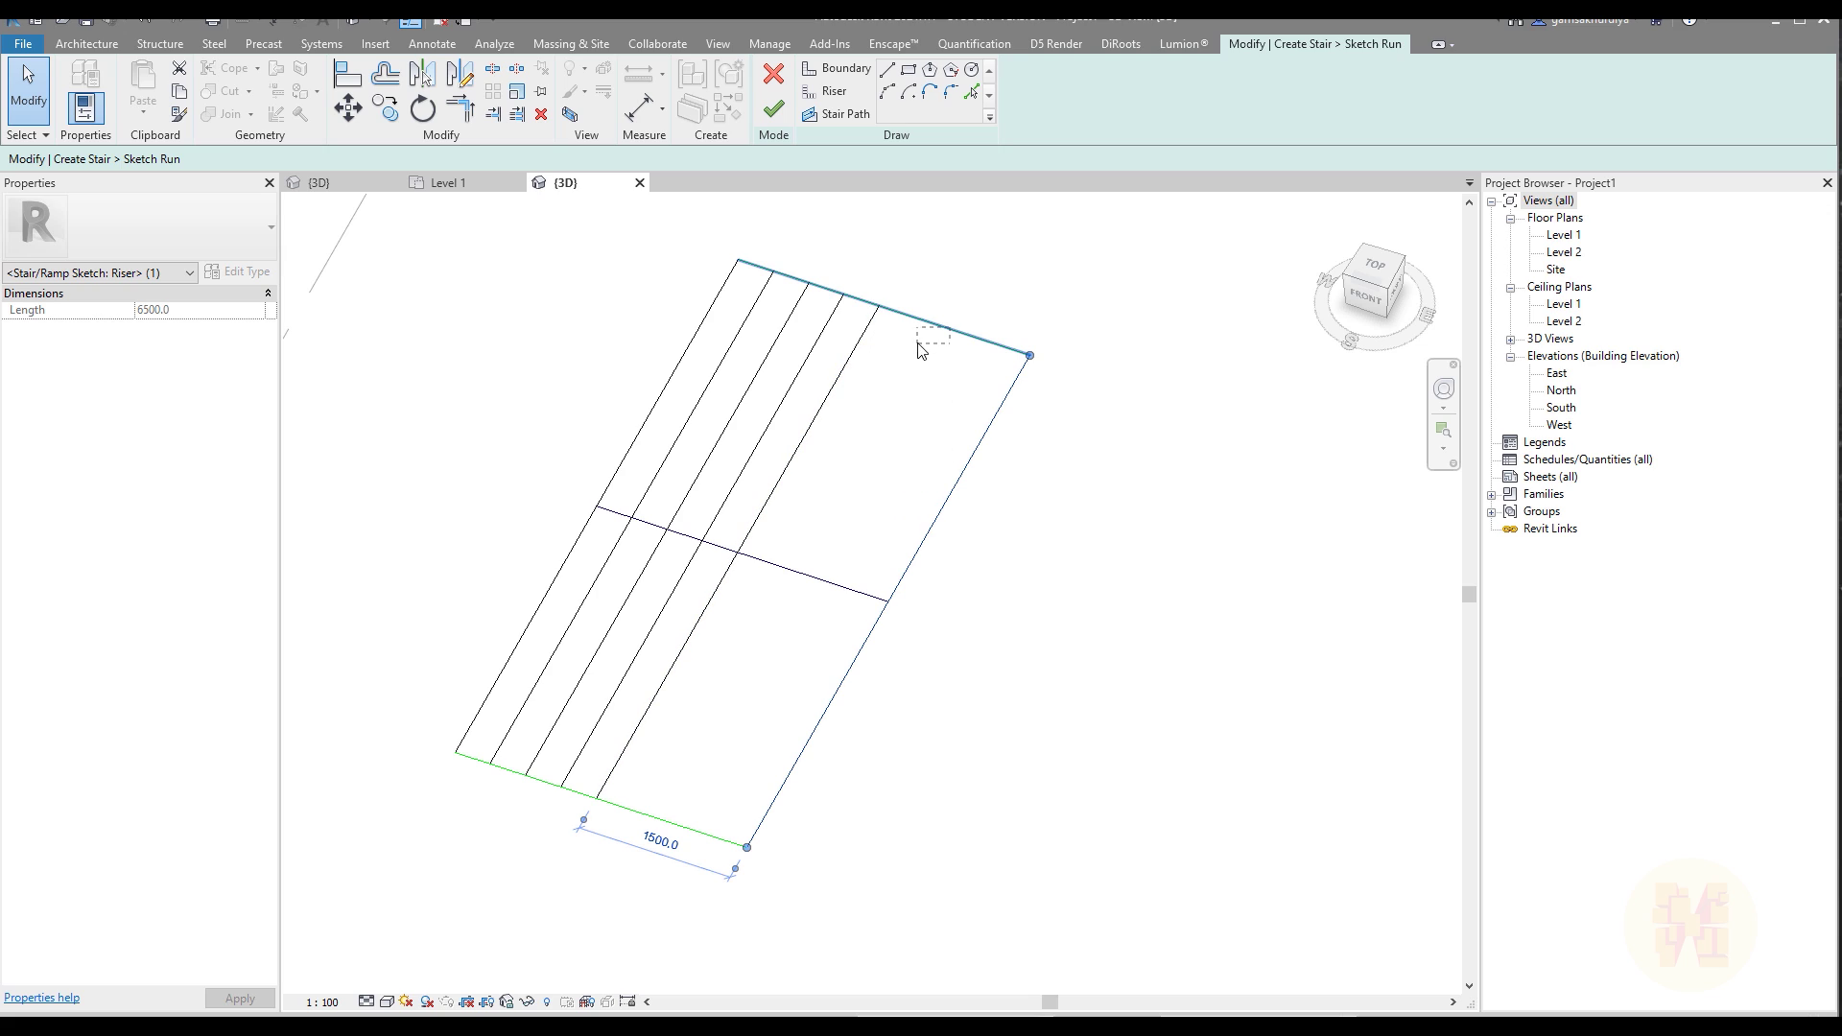
{"action": "left_click", "coordinate": [927, 320]}
{"action": "left_click_drag", "start_coordinate": [912, 346], "coordinate": [844, 466]}
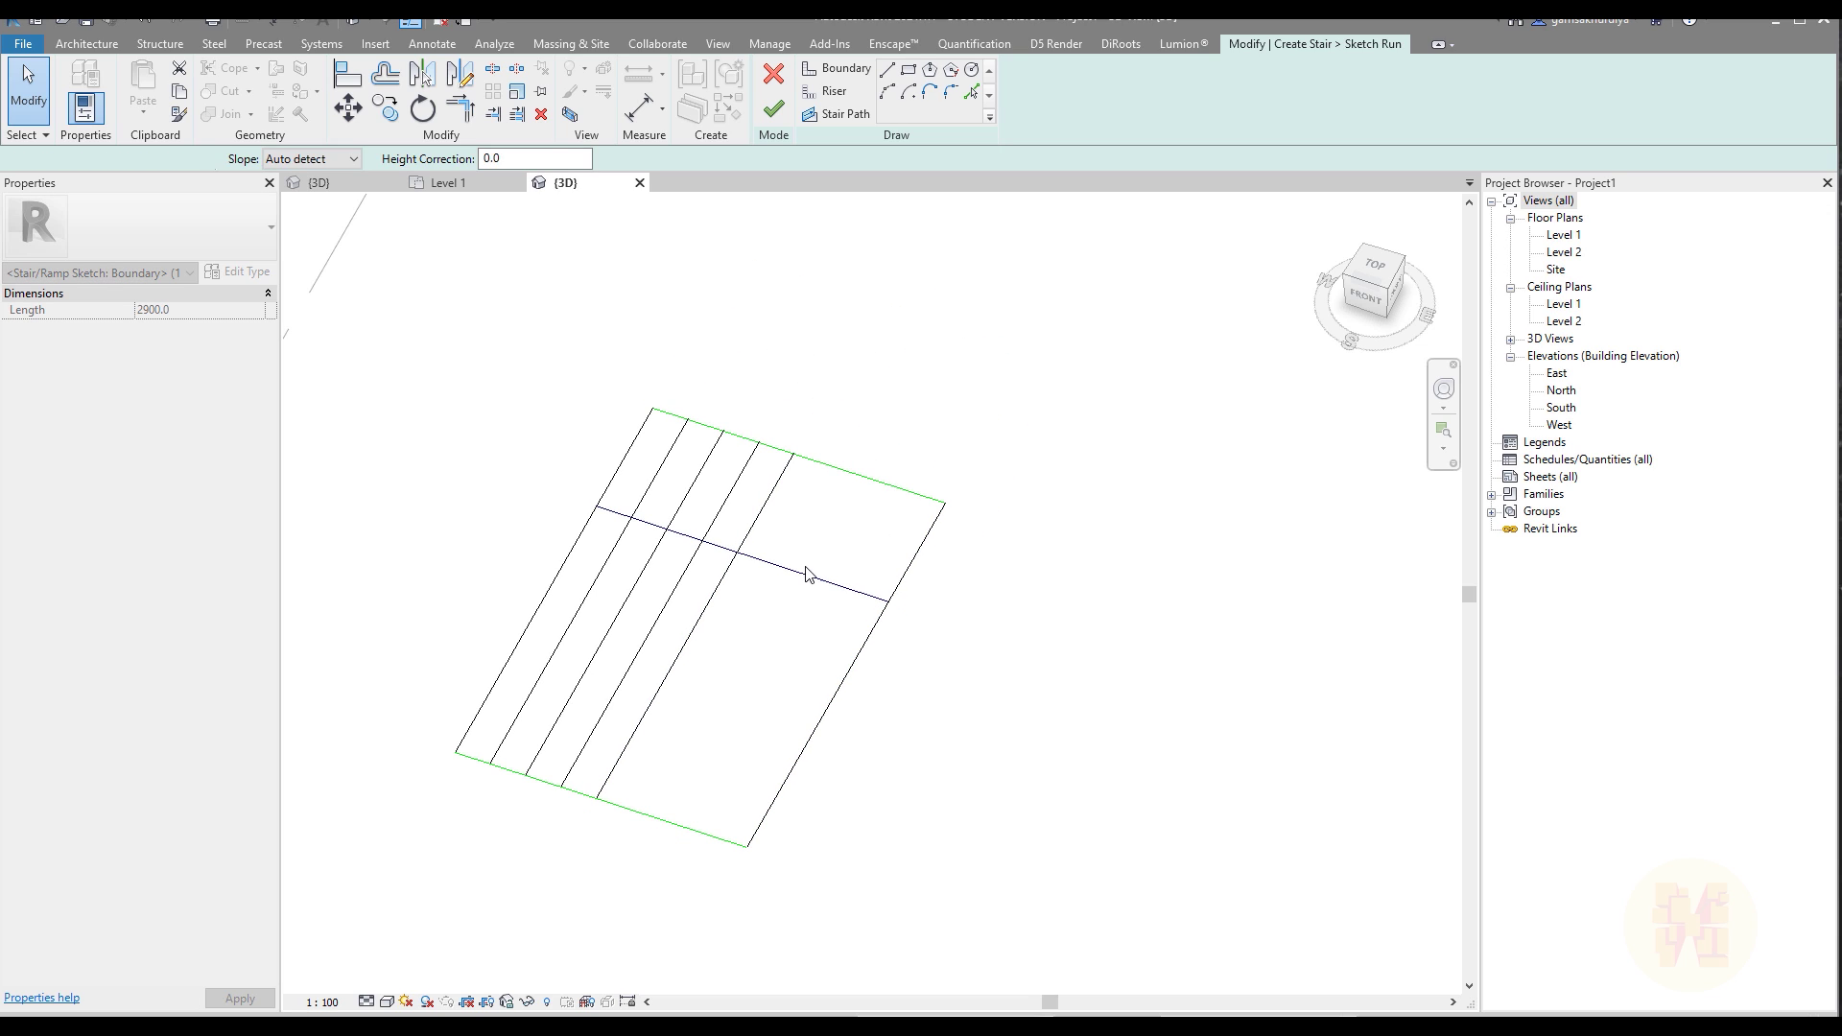
{"action": "left_click", "coordinate": [792, 572]}
{"action": "left_click_drag", "start_coordinate": [782, 568], "coordinate": [745, 632]}
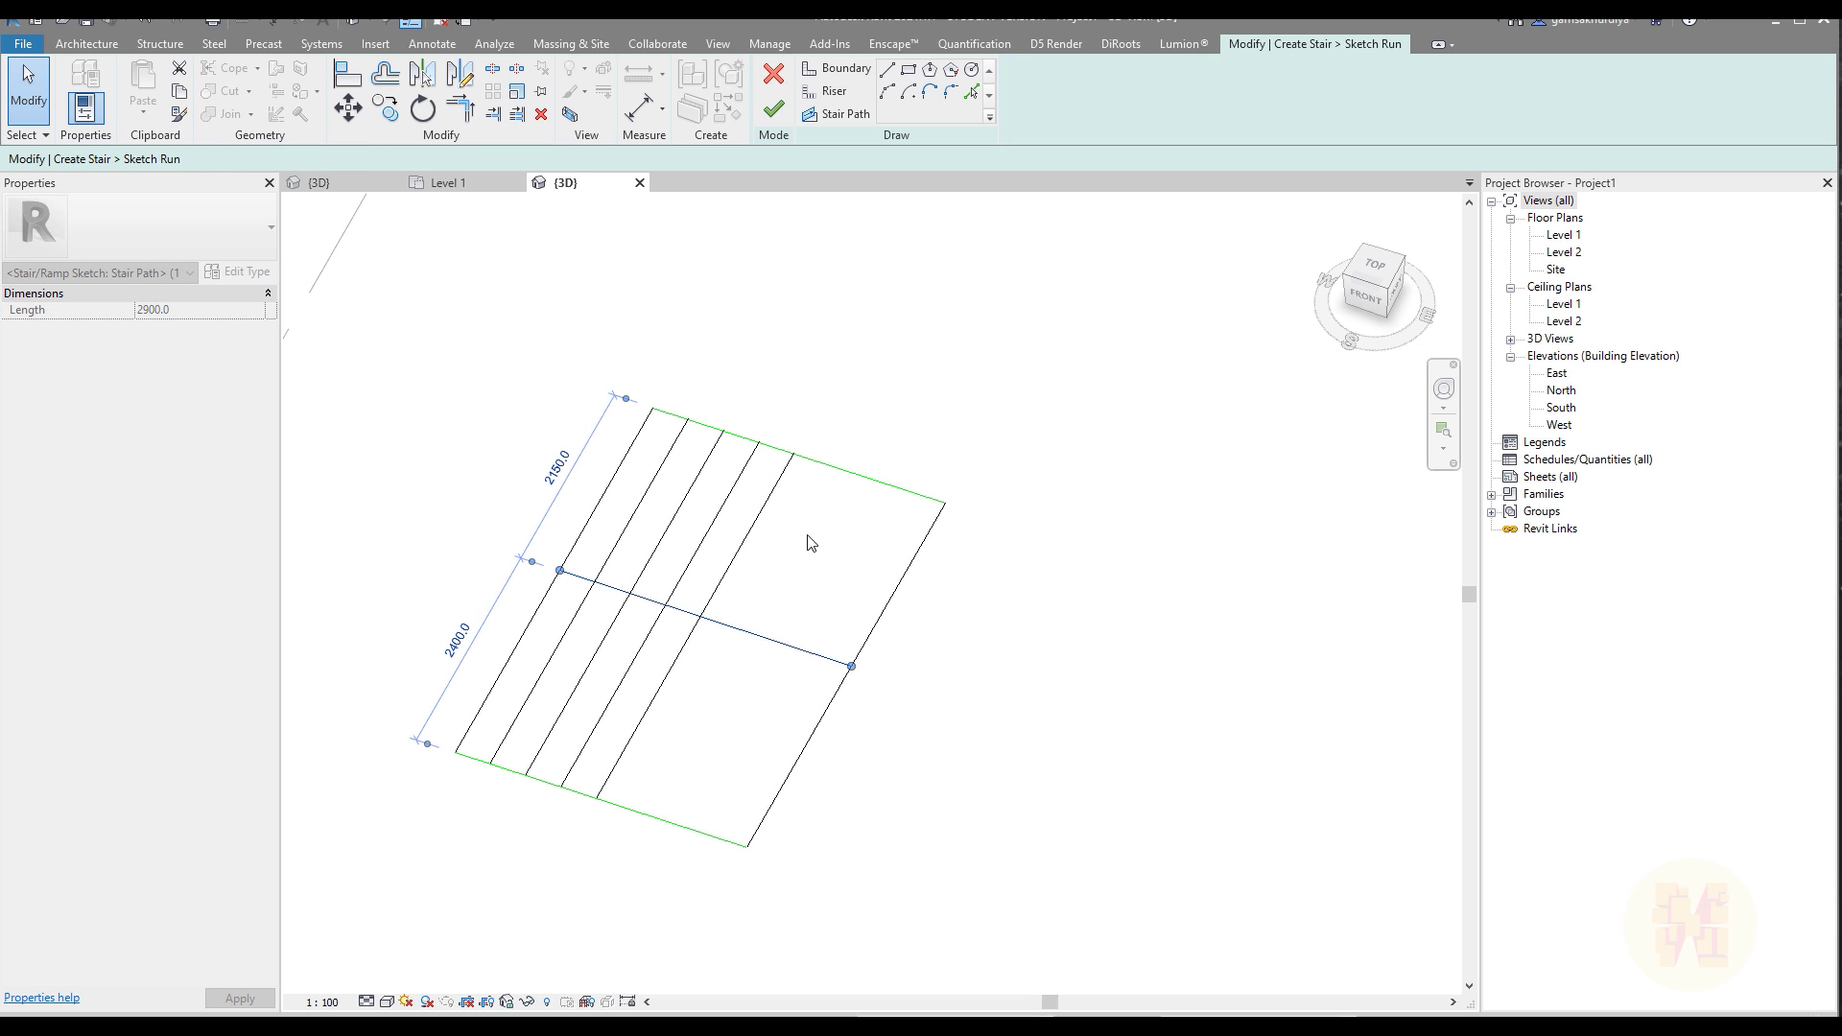
{"action": "left_click", "coordinate": [929, 646]}
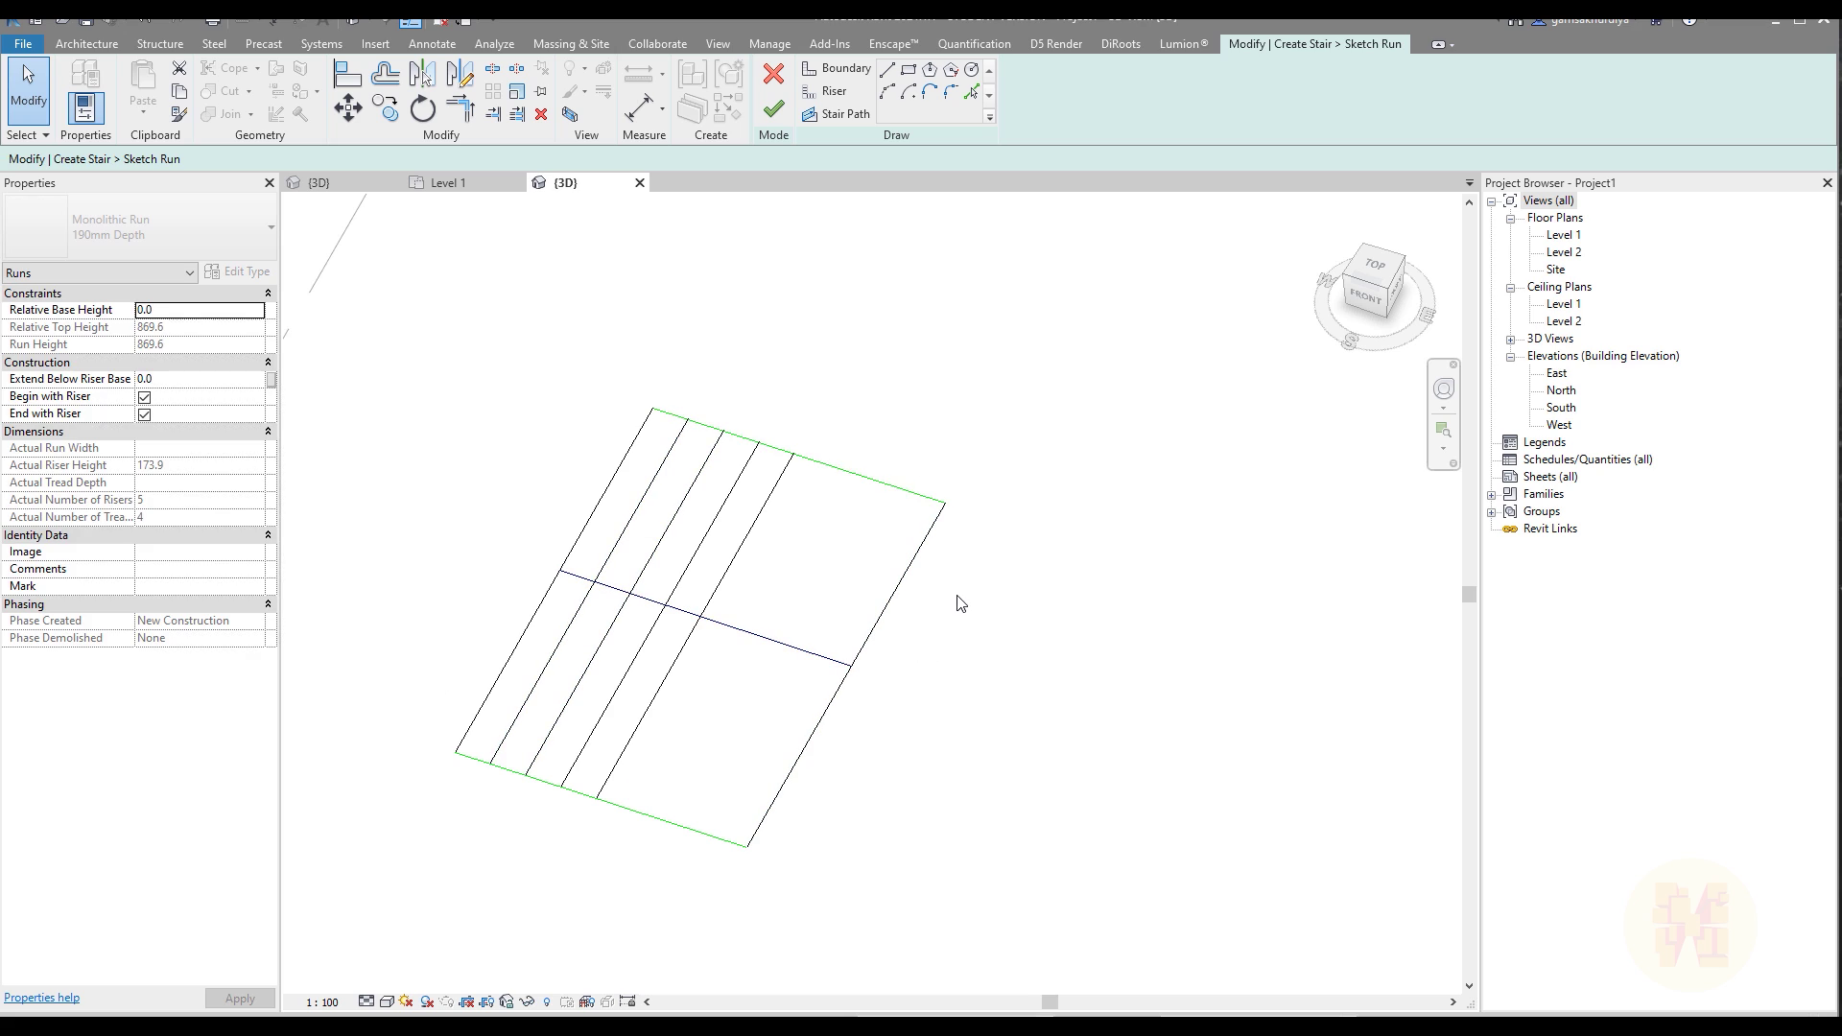
Finish the run sketch, then orbit and zoom the 3D view to inspect the new precast run
{"action": "left_click", "coordinate": [785, 113]}
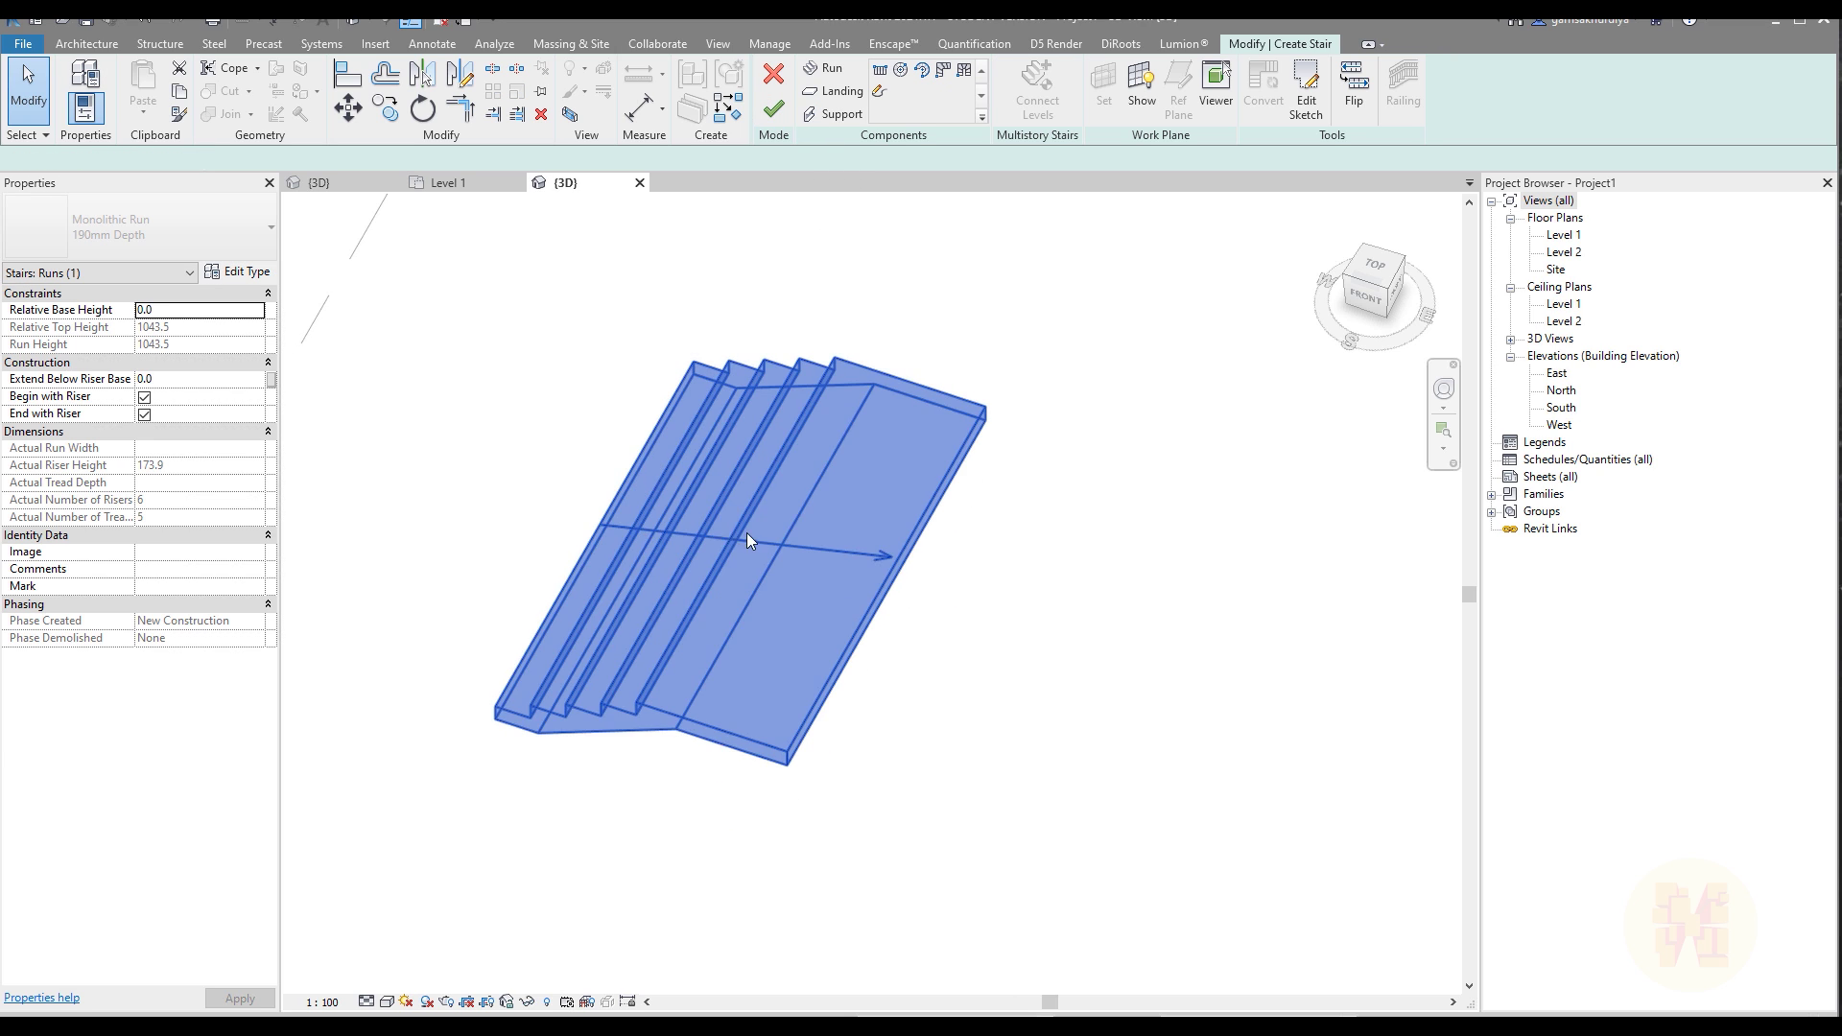
{"action": "mouse_move", "coordinate": [568, 761]}
{"action": "middle_mouse_down", "text": "shift"}
{"action": "mouse_move", "coordinate": [825, 677]}
{"action": "mouse_move", "coordinate": [946, 567]}
{"action": "mouse_move", "coordinate": [1234, 579]}
{"action": "mouse_move", "coordinate": [857, 470]}
{"action": "mouse_move", "coordinate": [864, 585]}
{"action": "mouse_move", "coordinate": [867, 416]}
{"action": "mouse_move", "coordinate": [745, 782]}
{"action": "middle_mouse_up", "text": "shift"}
{"action": "scroll", "coordinate": [1009, 612], "scroll_direction": "down", "scroll_amount": 3}
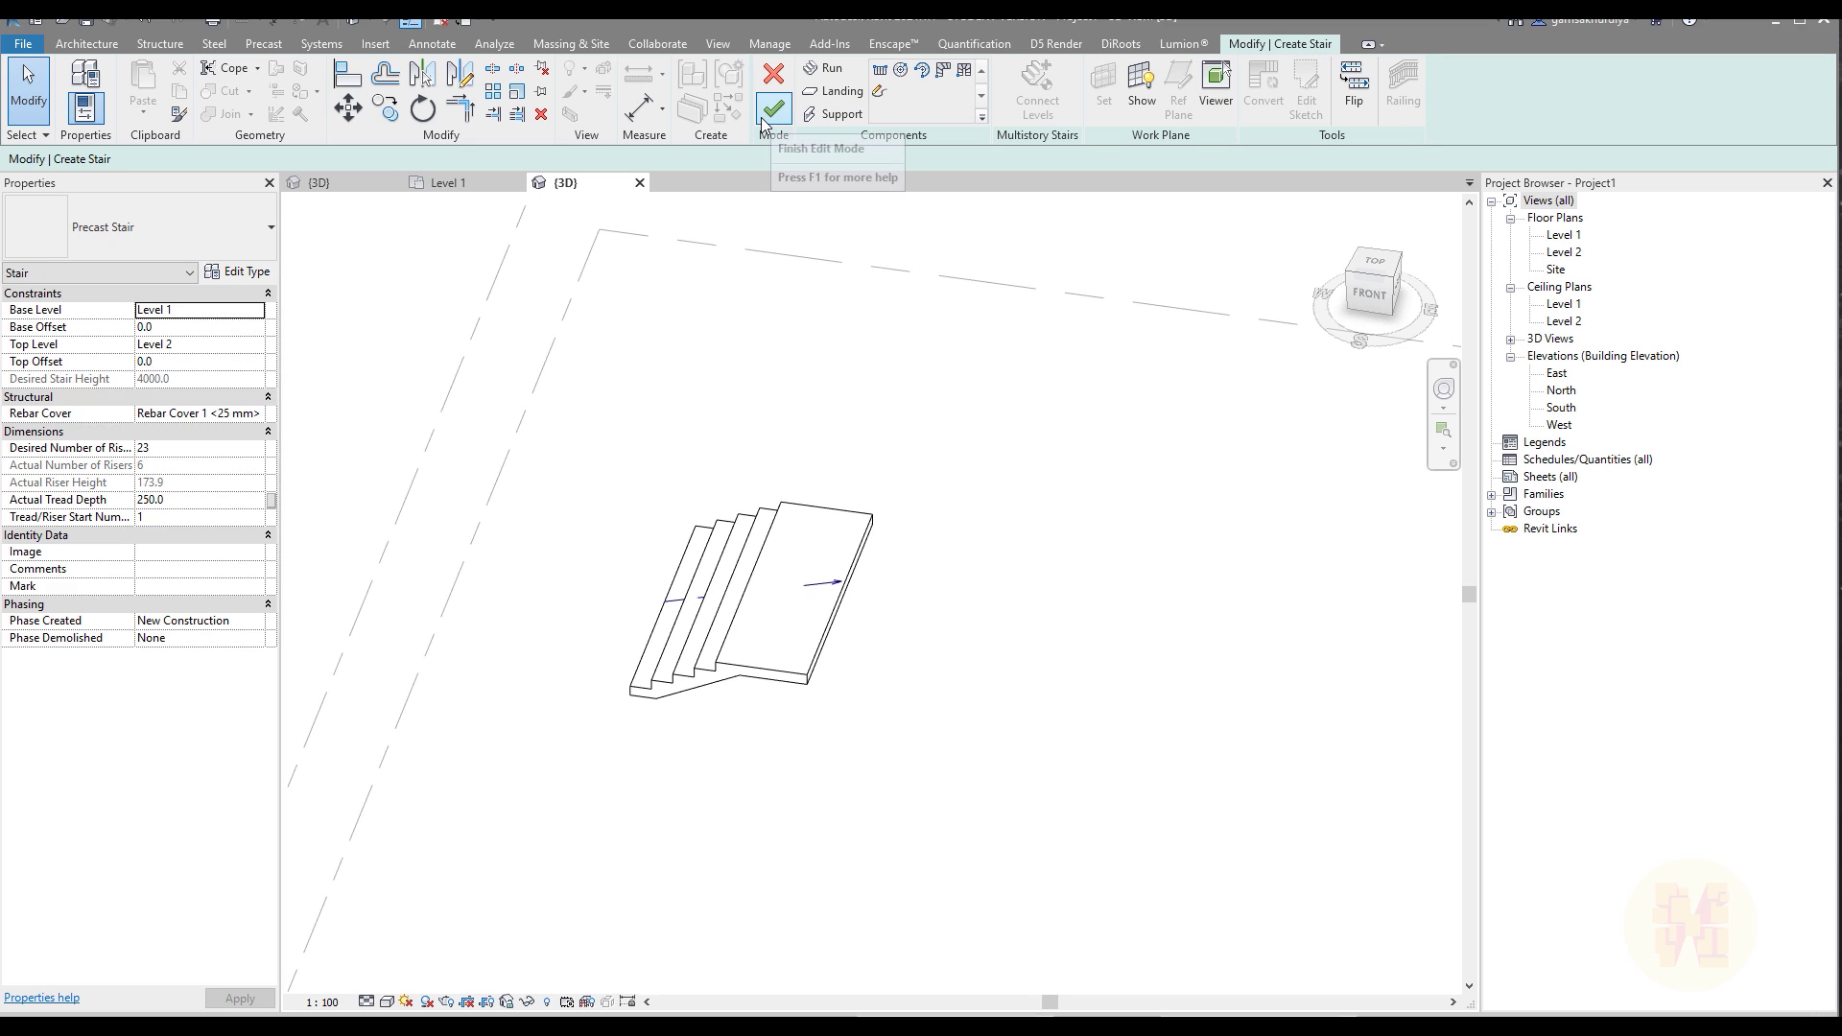
In the Level 1 plan, reopen the run sketch and pick the run's top edge as a boundary
{"action": "left_click", "coordinate": [447, 184]}
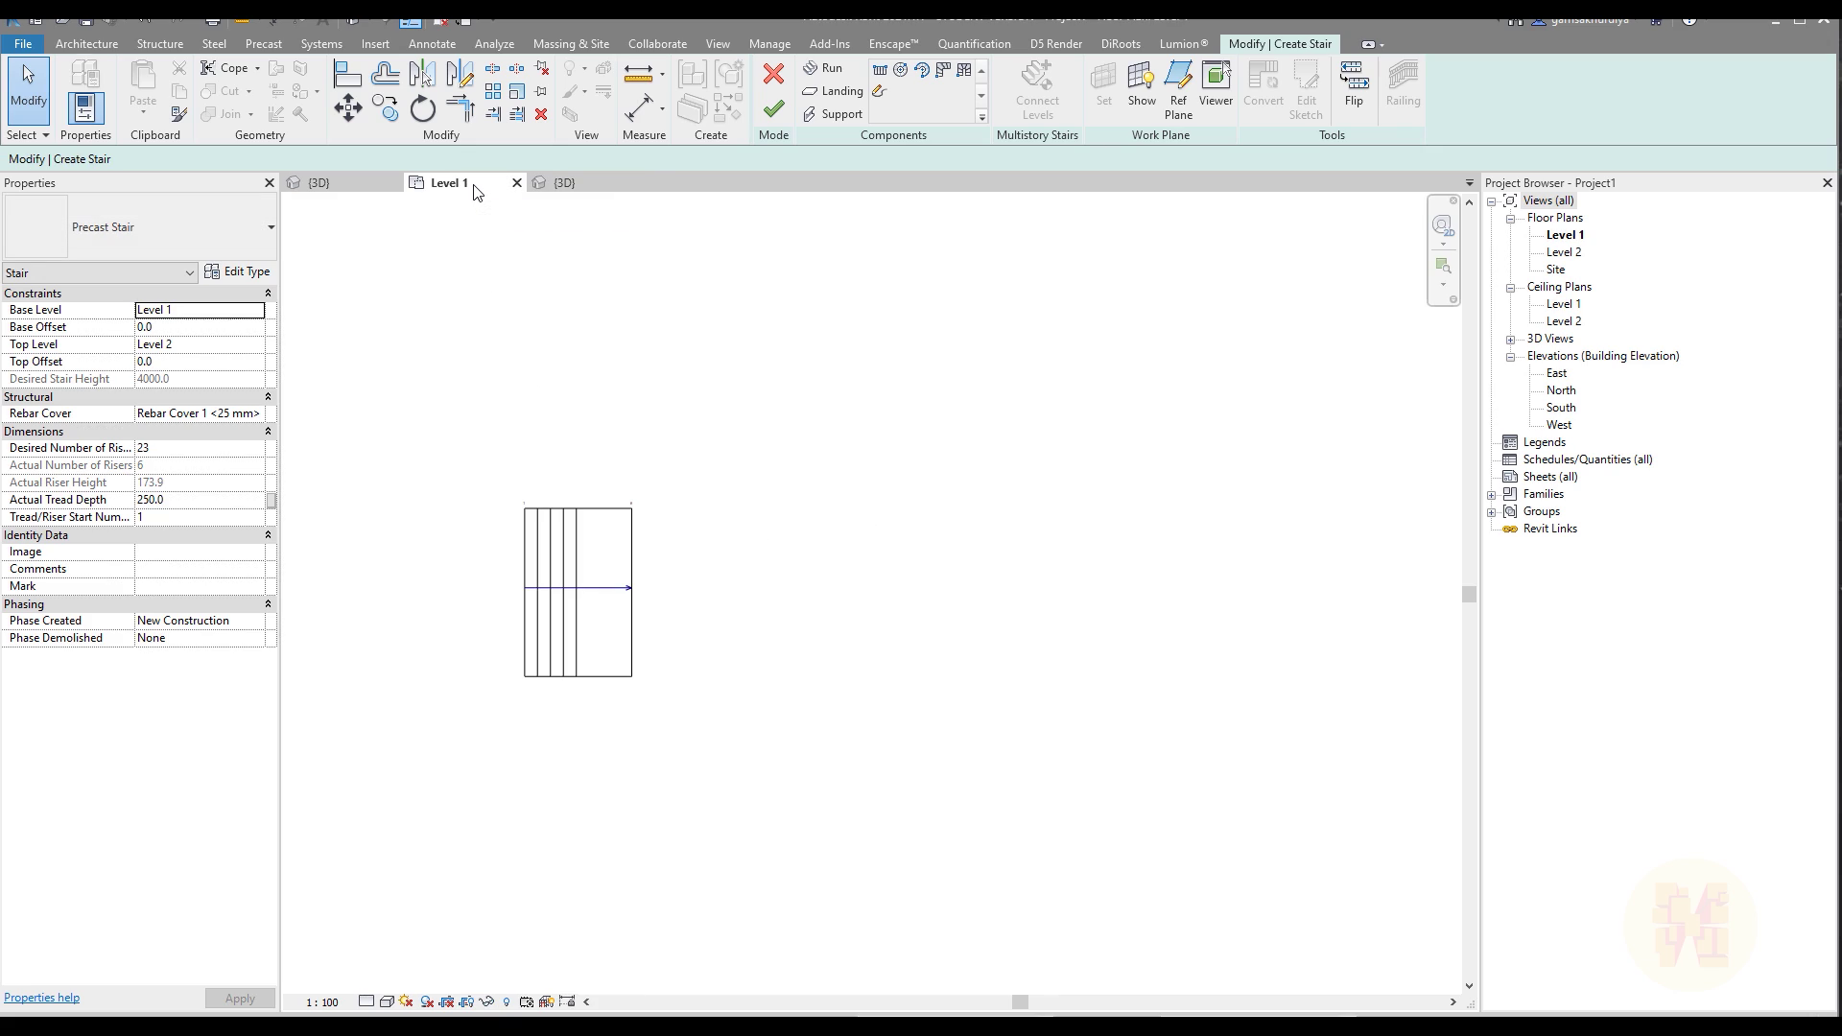
{"action": "scroll", "coordinate": [597, 481], "scroll_direction": "up", "scroll_amount": 5}
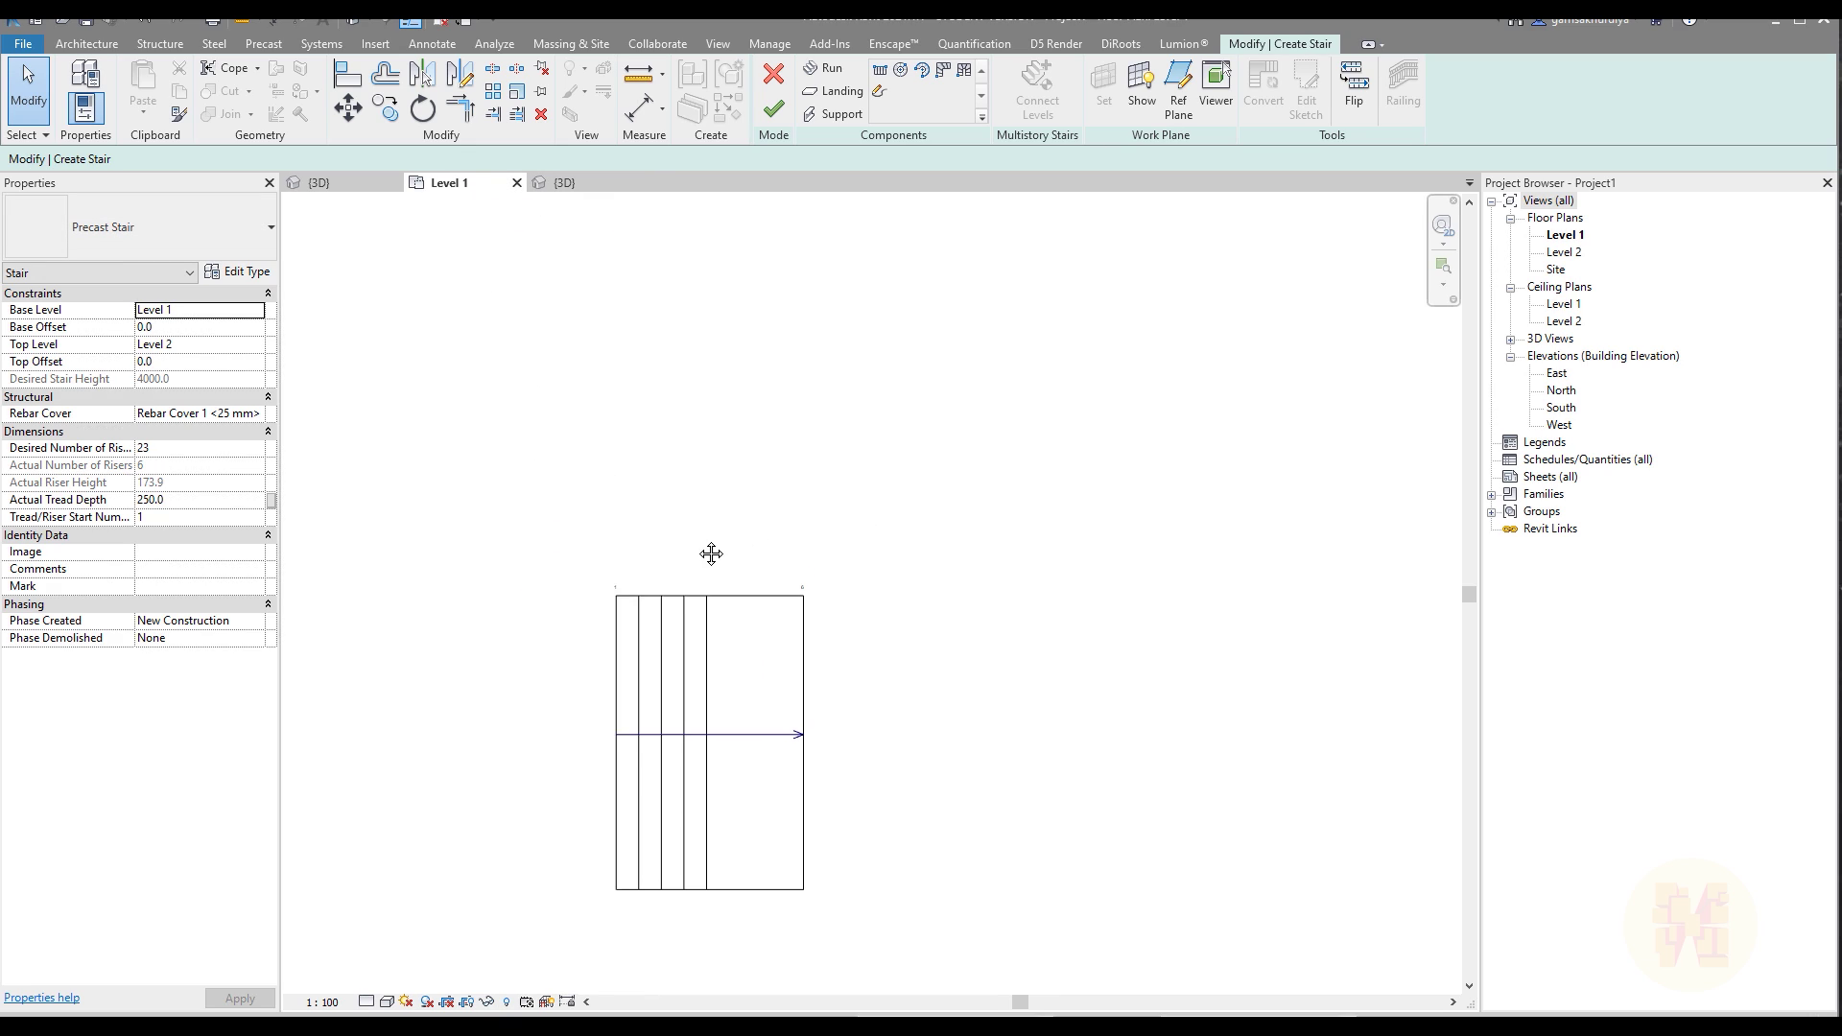
{"action": "scroll", "coordinate": [693, 598], "scroll_direction": "up", "scroll_amount": 1}
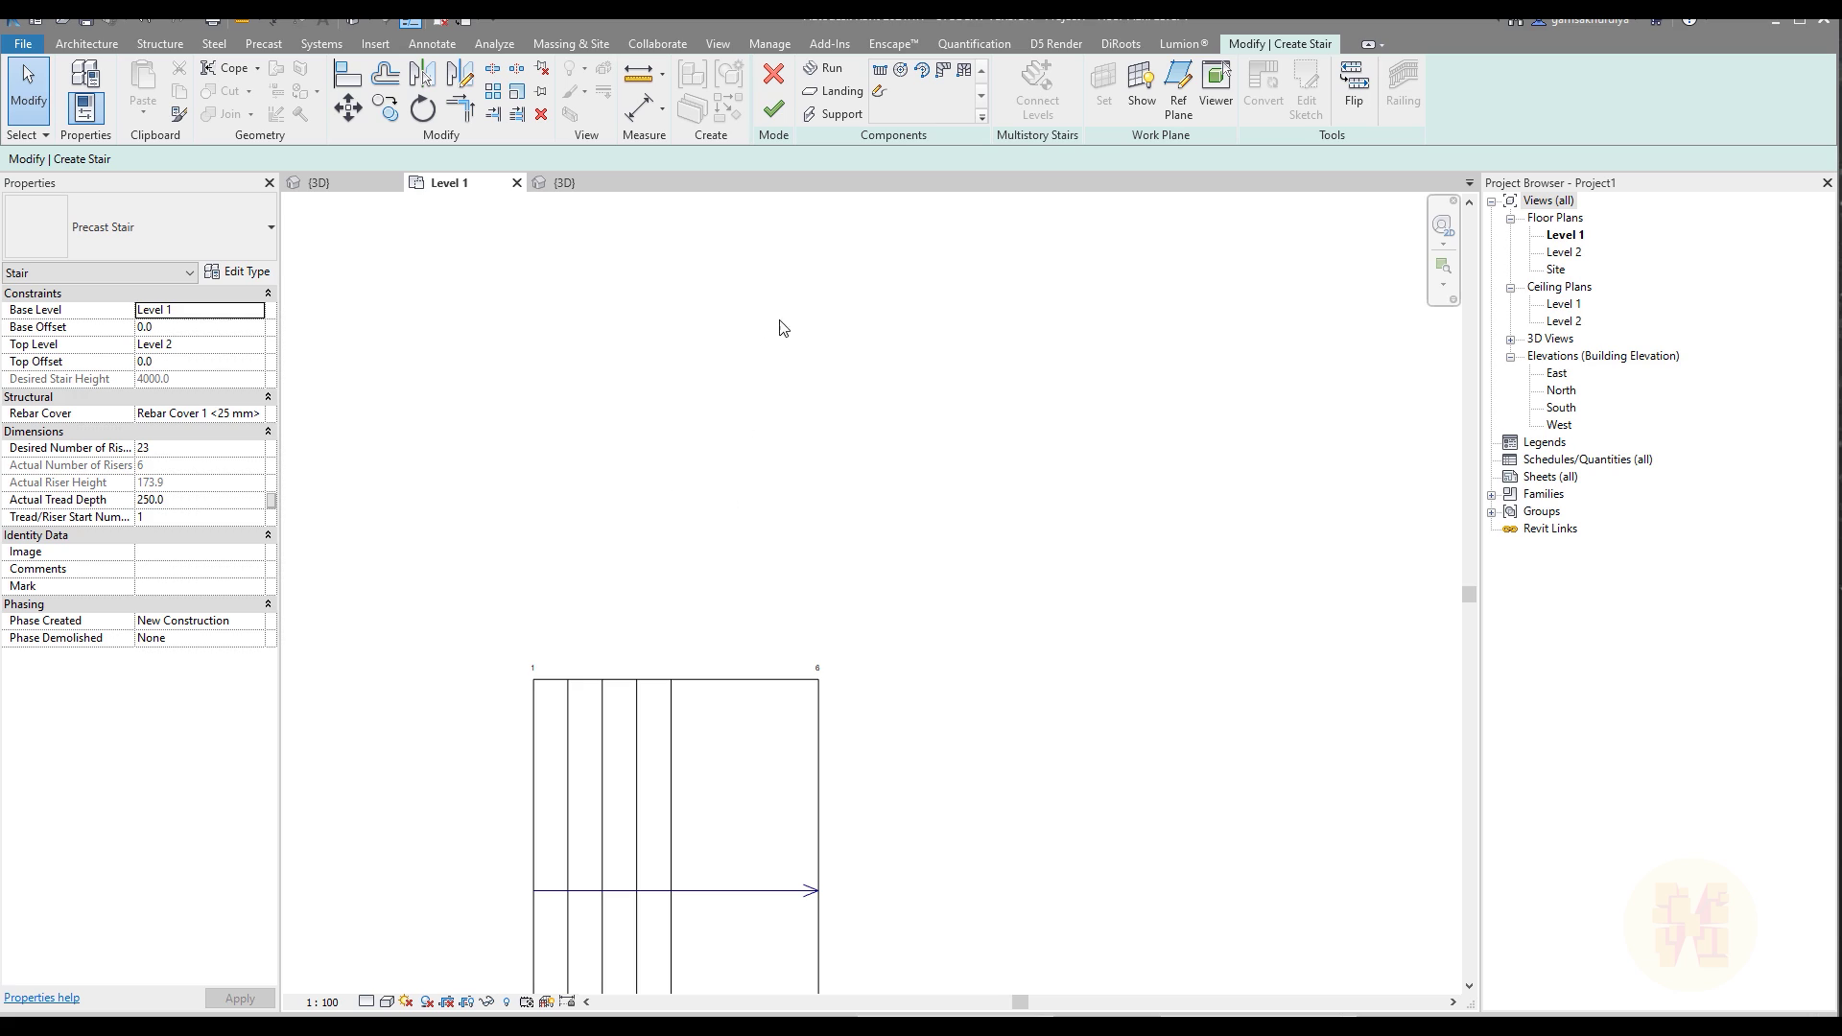
{"action": "left_click", "coordinate": [875, 98]}
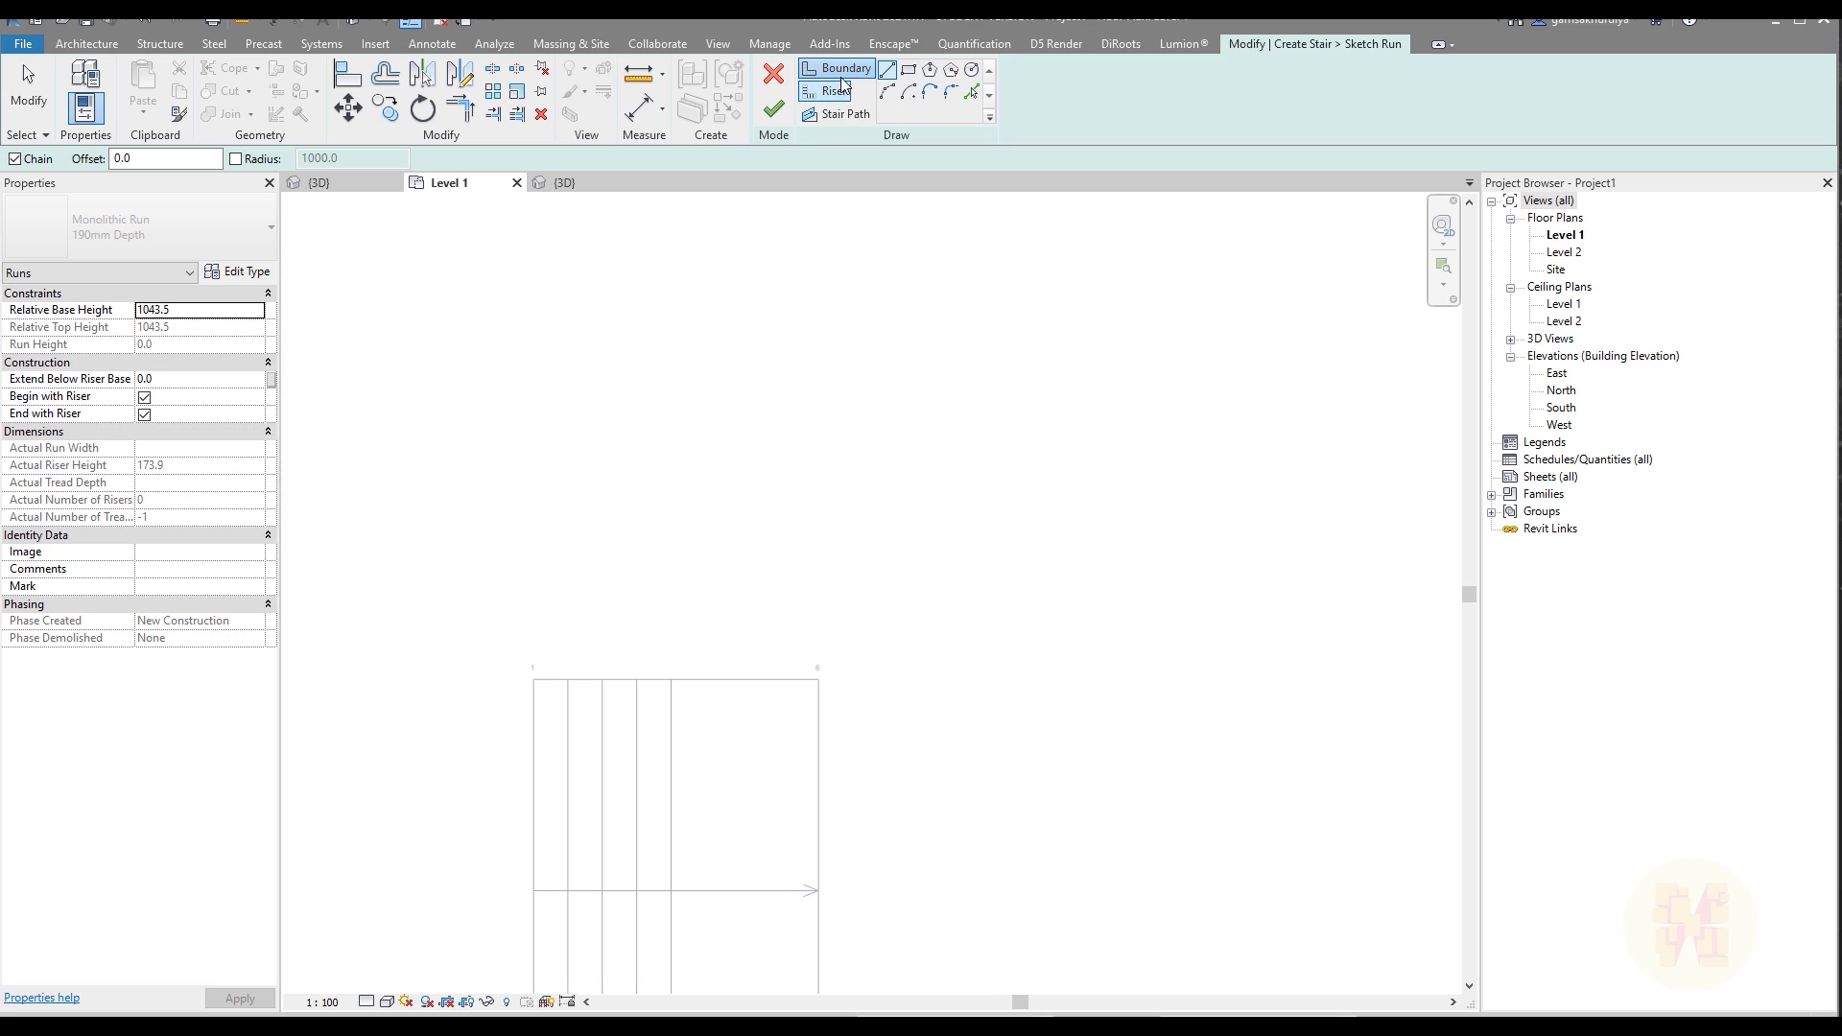
{"action": "left_click", "coordinate": [971, 92]}
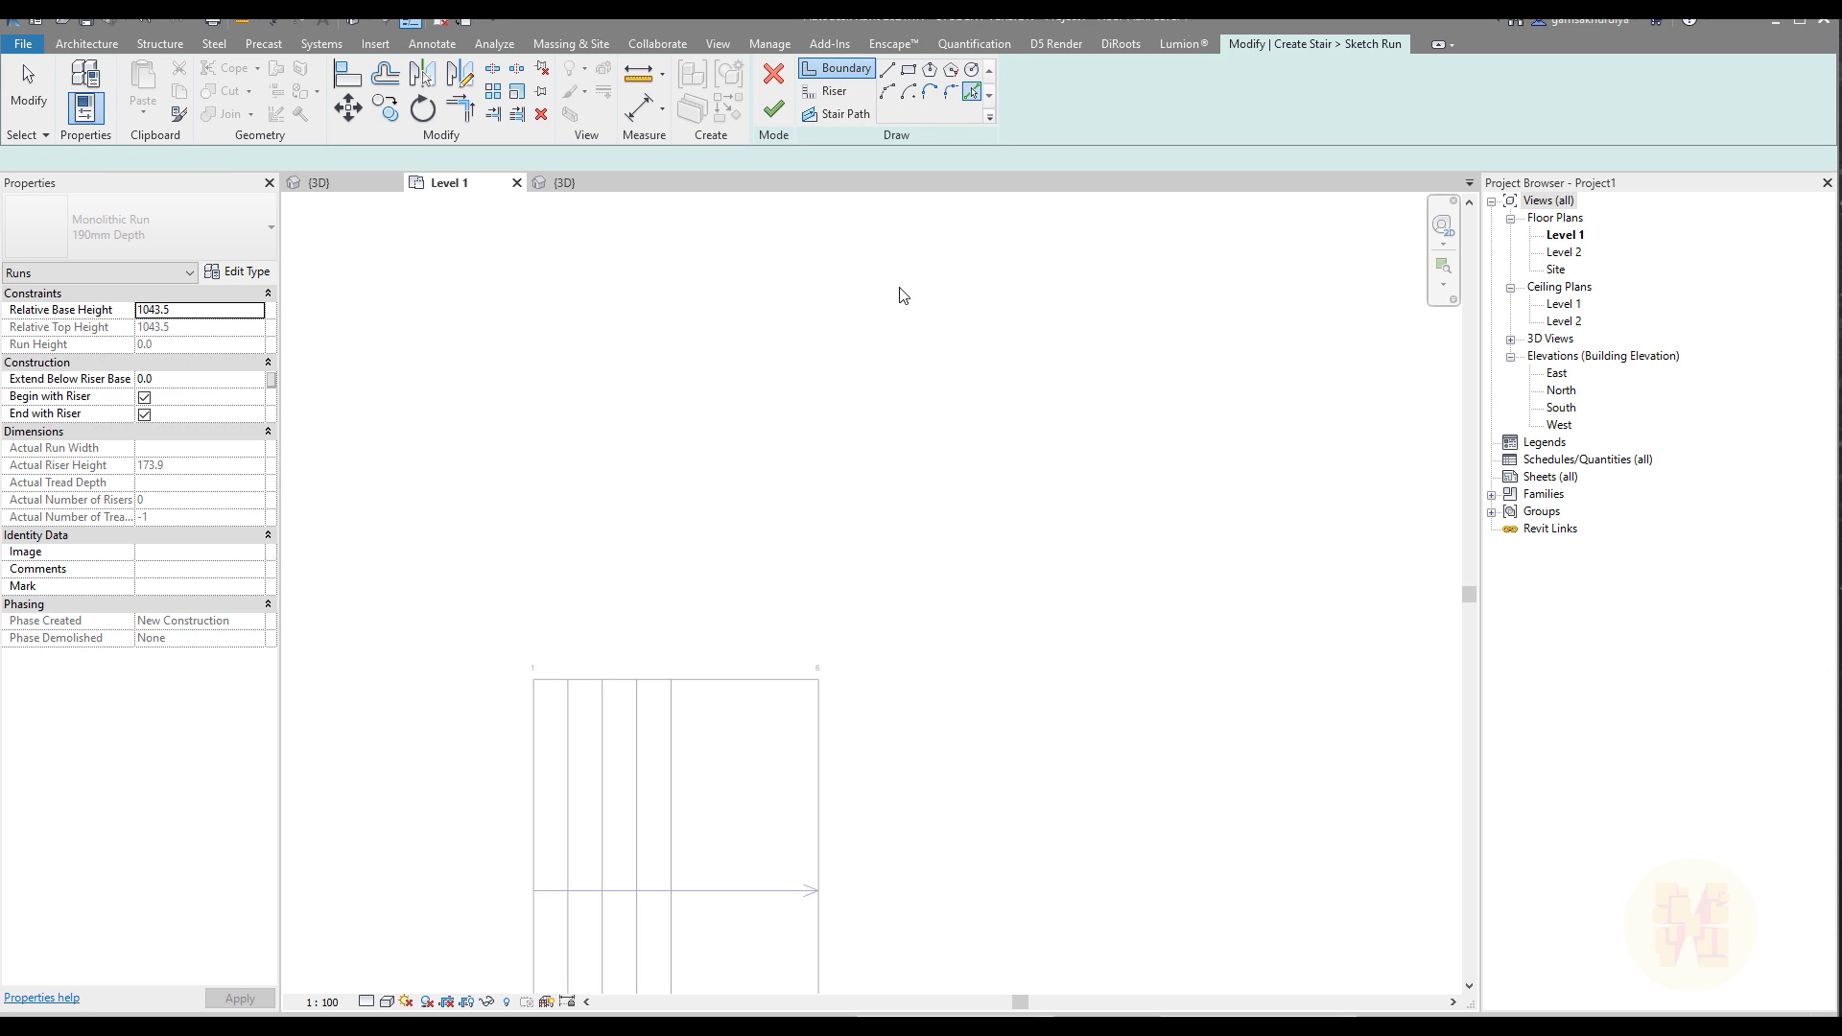
{"action": "left_click", "coordinate": [711, 672]}
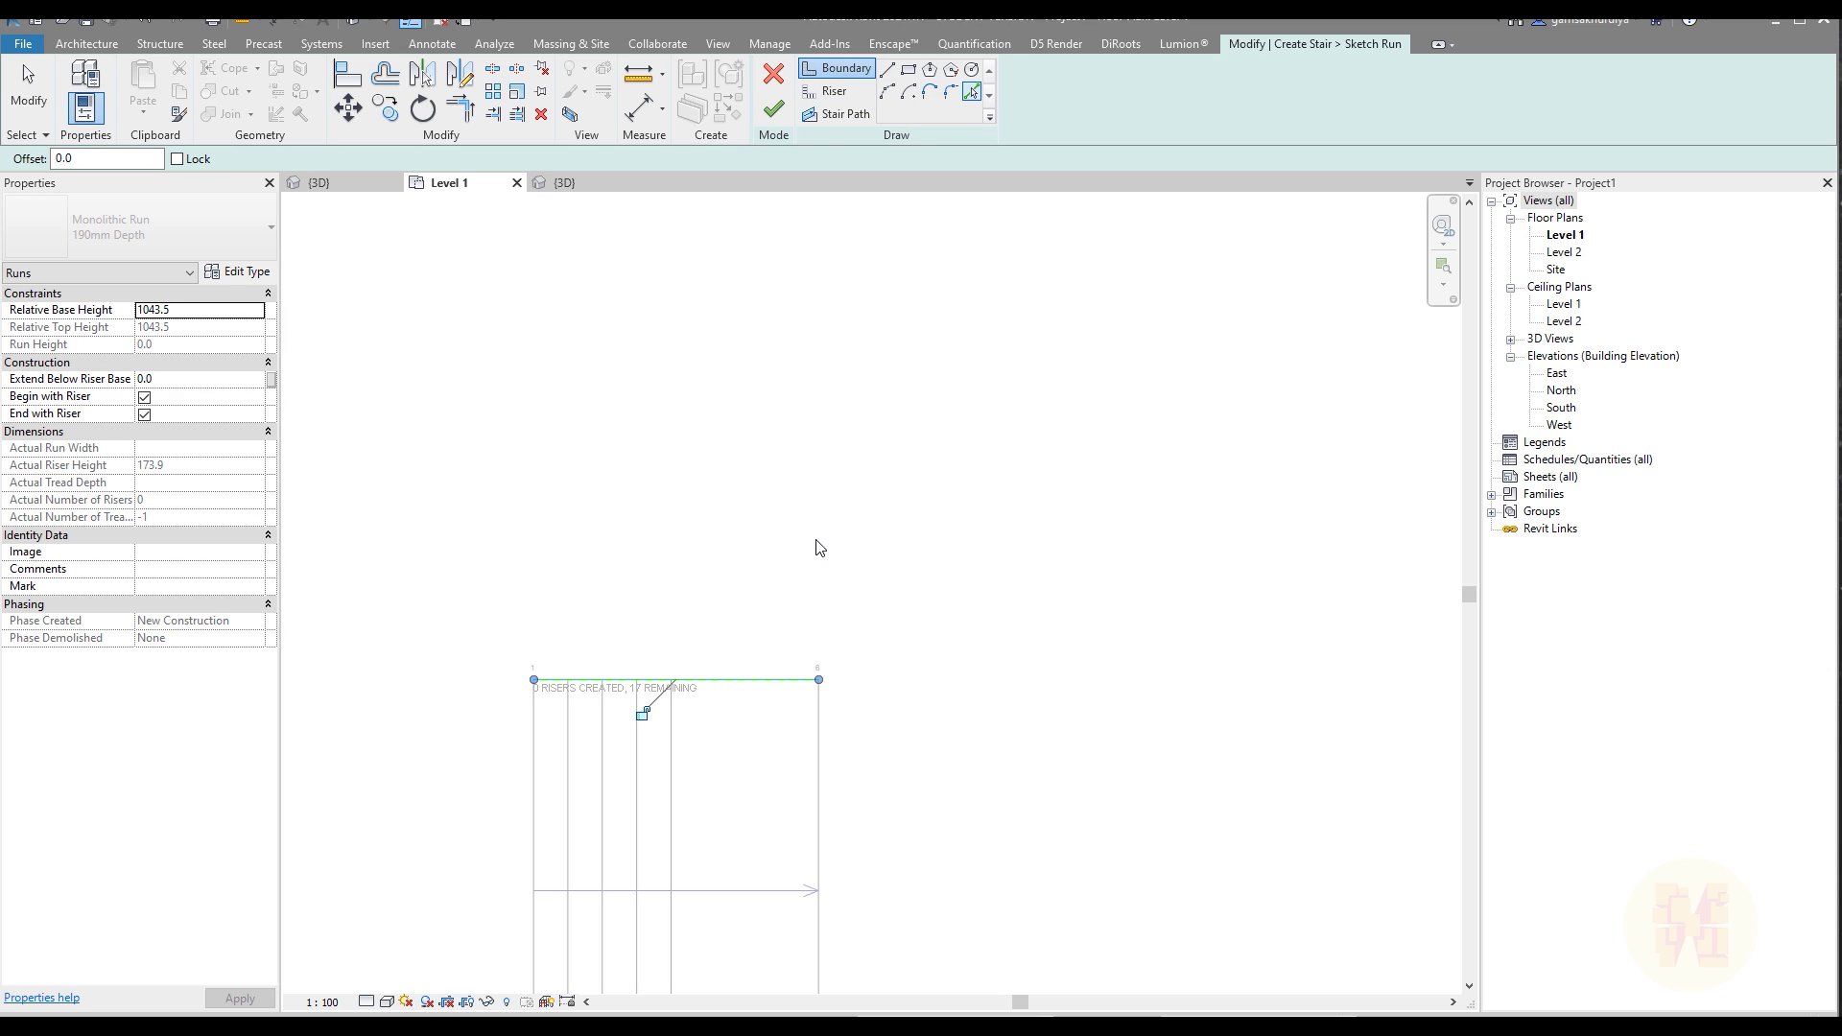
{"action": "key", "text": "Escape"}
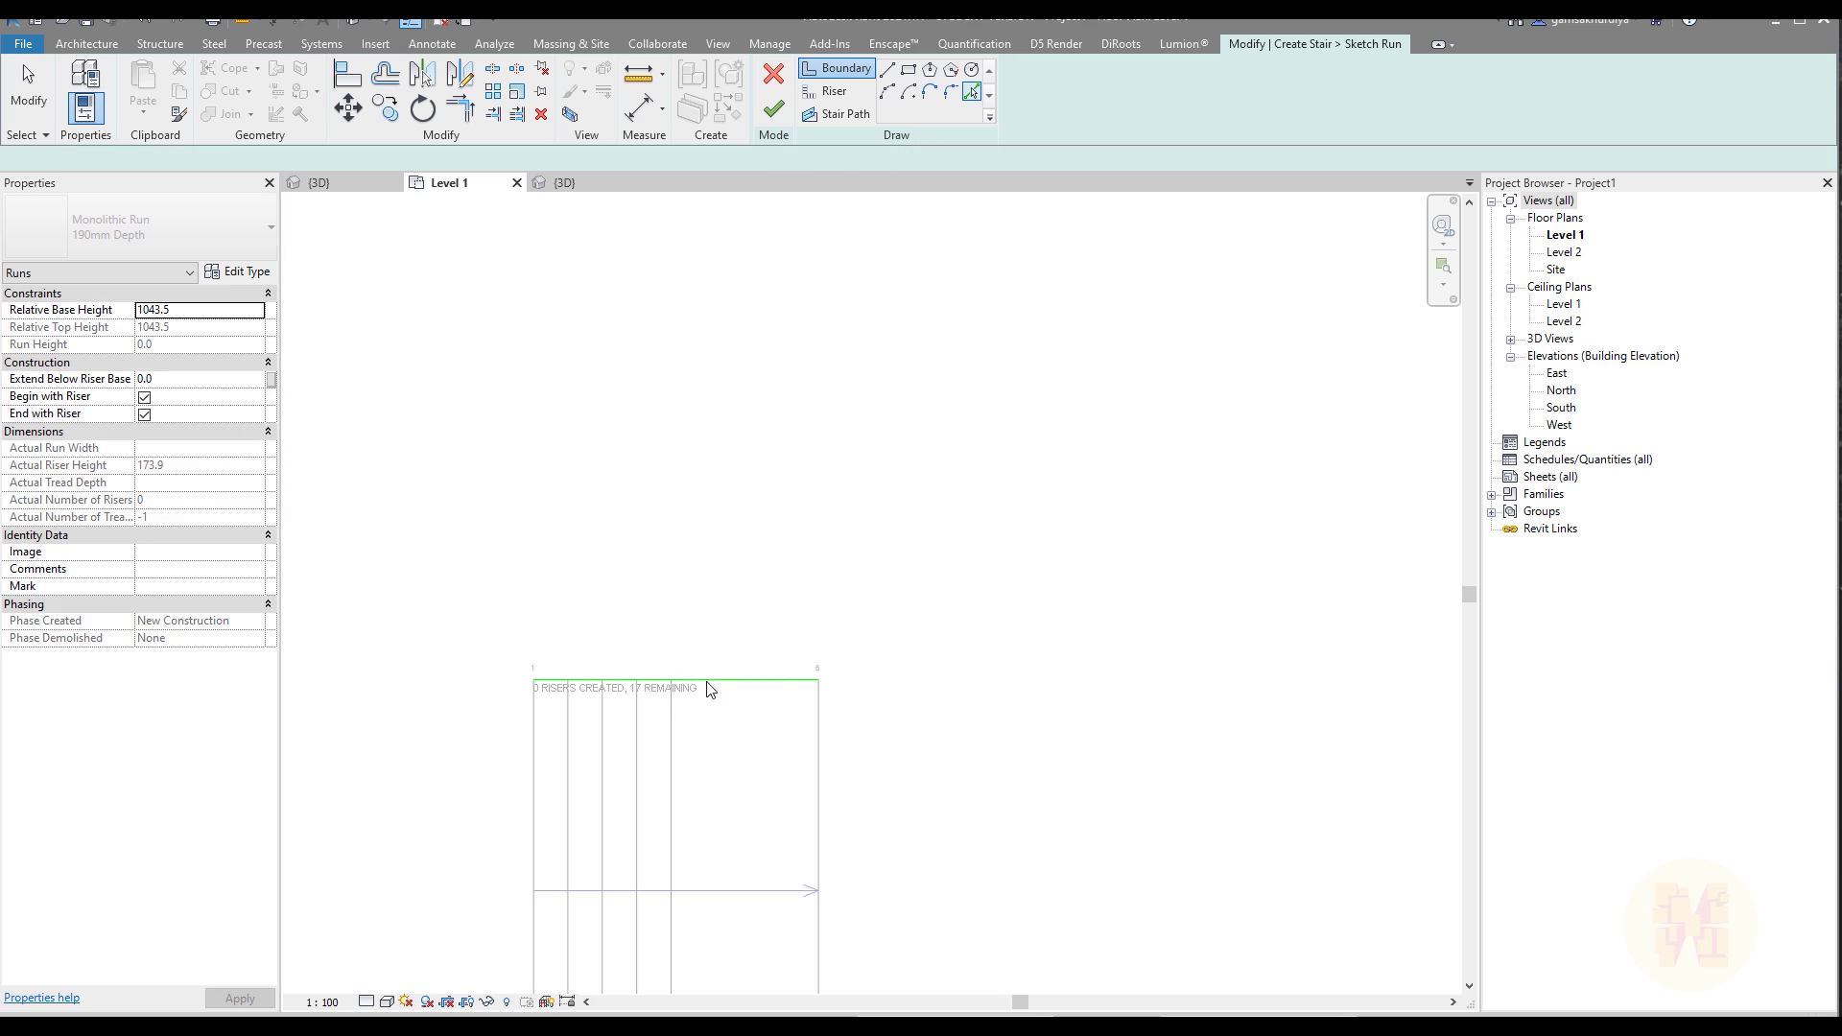
Copy the new top boundary line 2400 mm upward with CO
{"action": "left_click", "coordinate": [722, 683]}
{"action": "key", "text": "c"}
{"action": "key", "text": "o"}
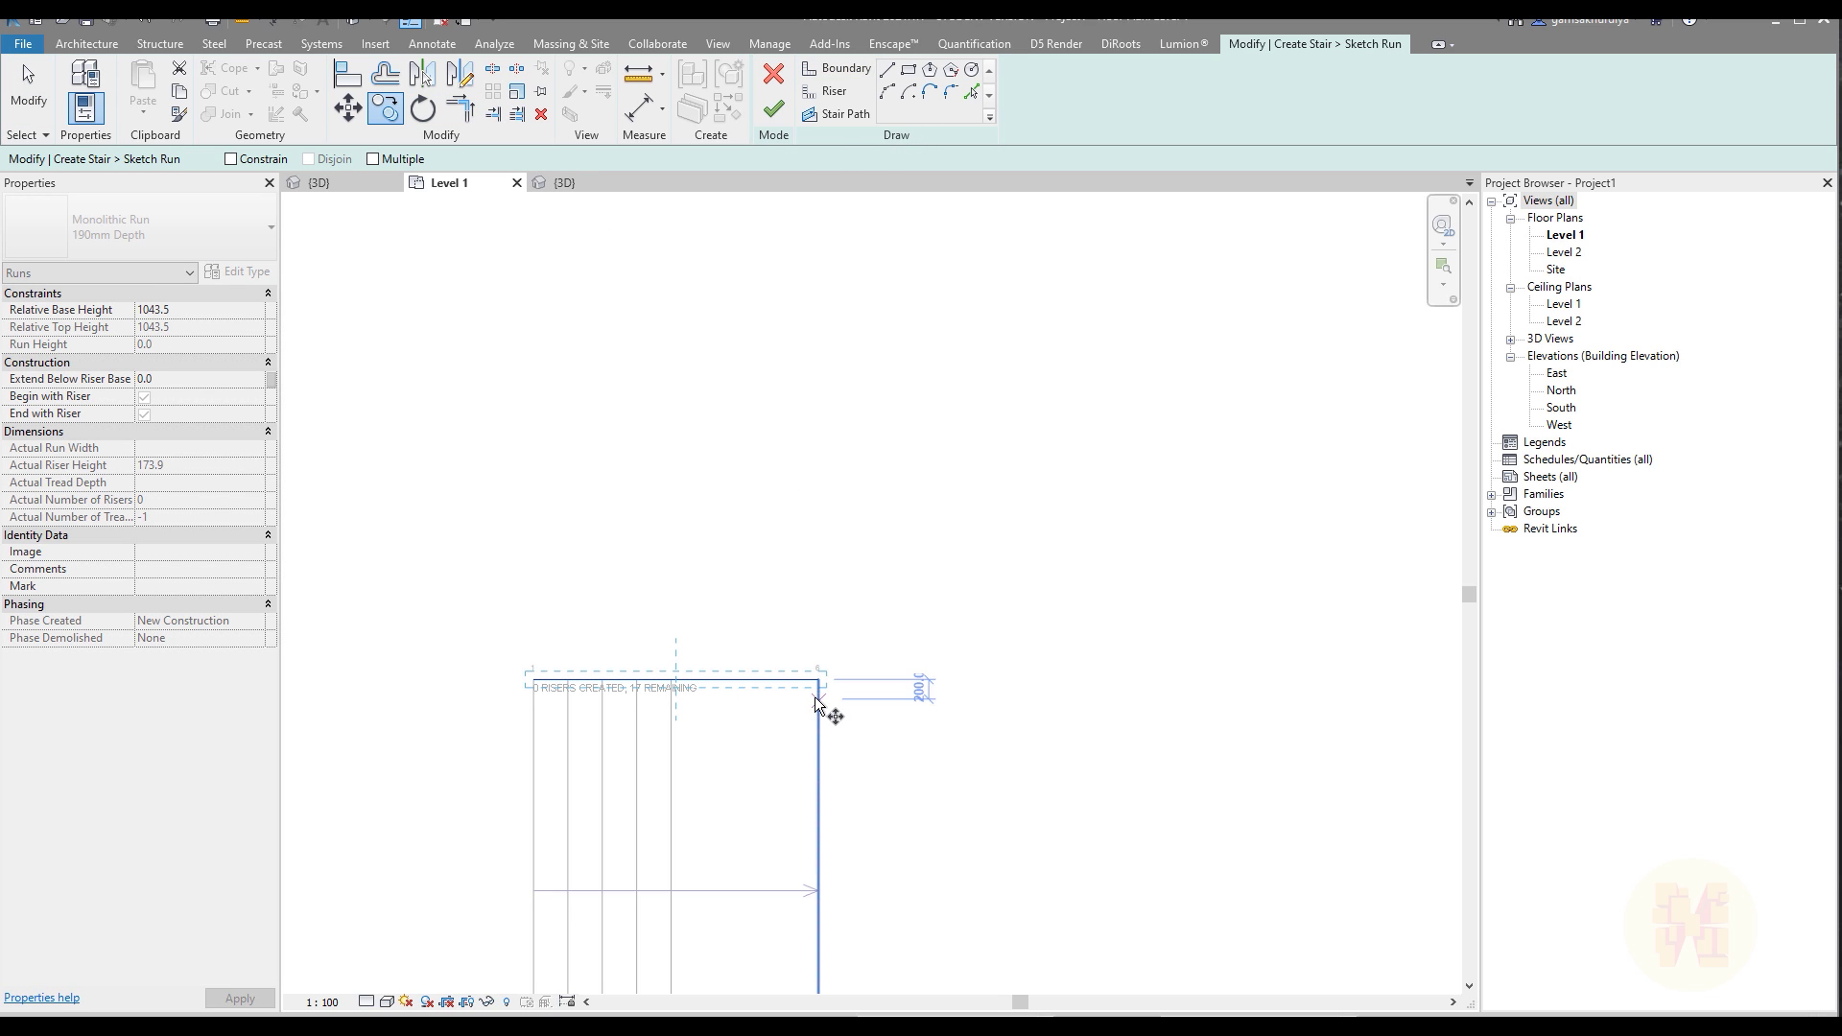
{"action": "left_click", "coordinate": [819, 681]}
{"action": "left_click", "coordinate": [809, 446]}
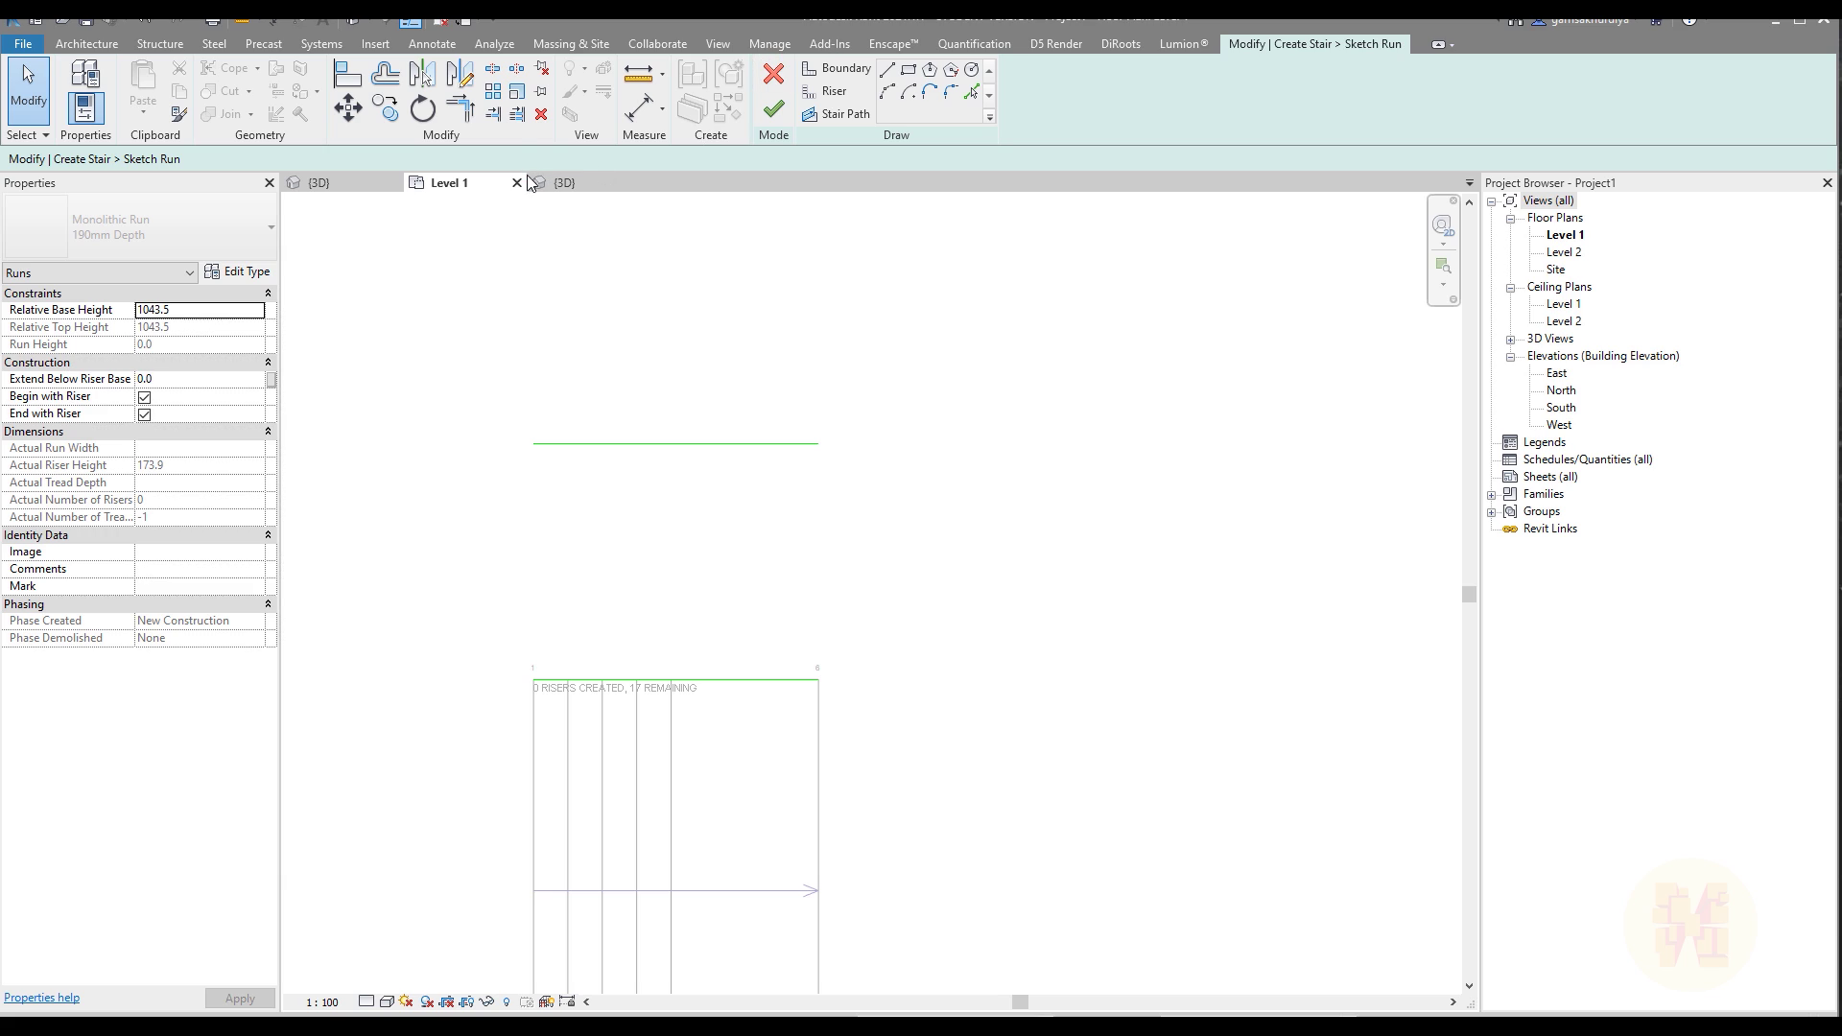
Angle the copied boundary upward from its right end and lengthen it to 4100 mm
{"action": "left_click", "coordinate": [538, 445]}
{"action": "left_click_drag", "start_coordinate": [534, 439], "coordinate": [624, 249]}
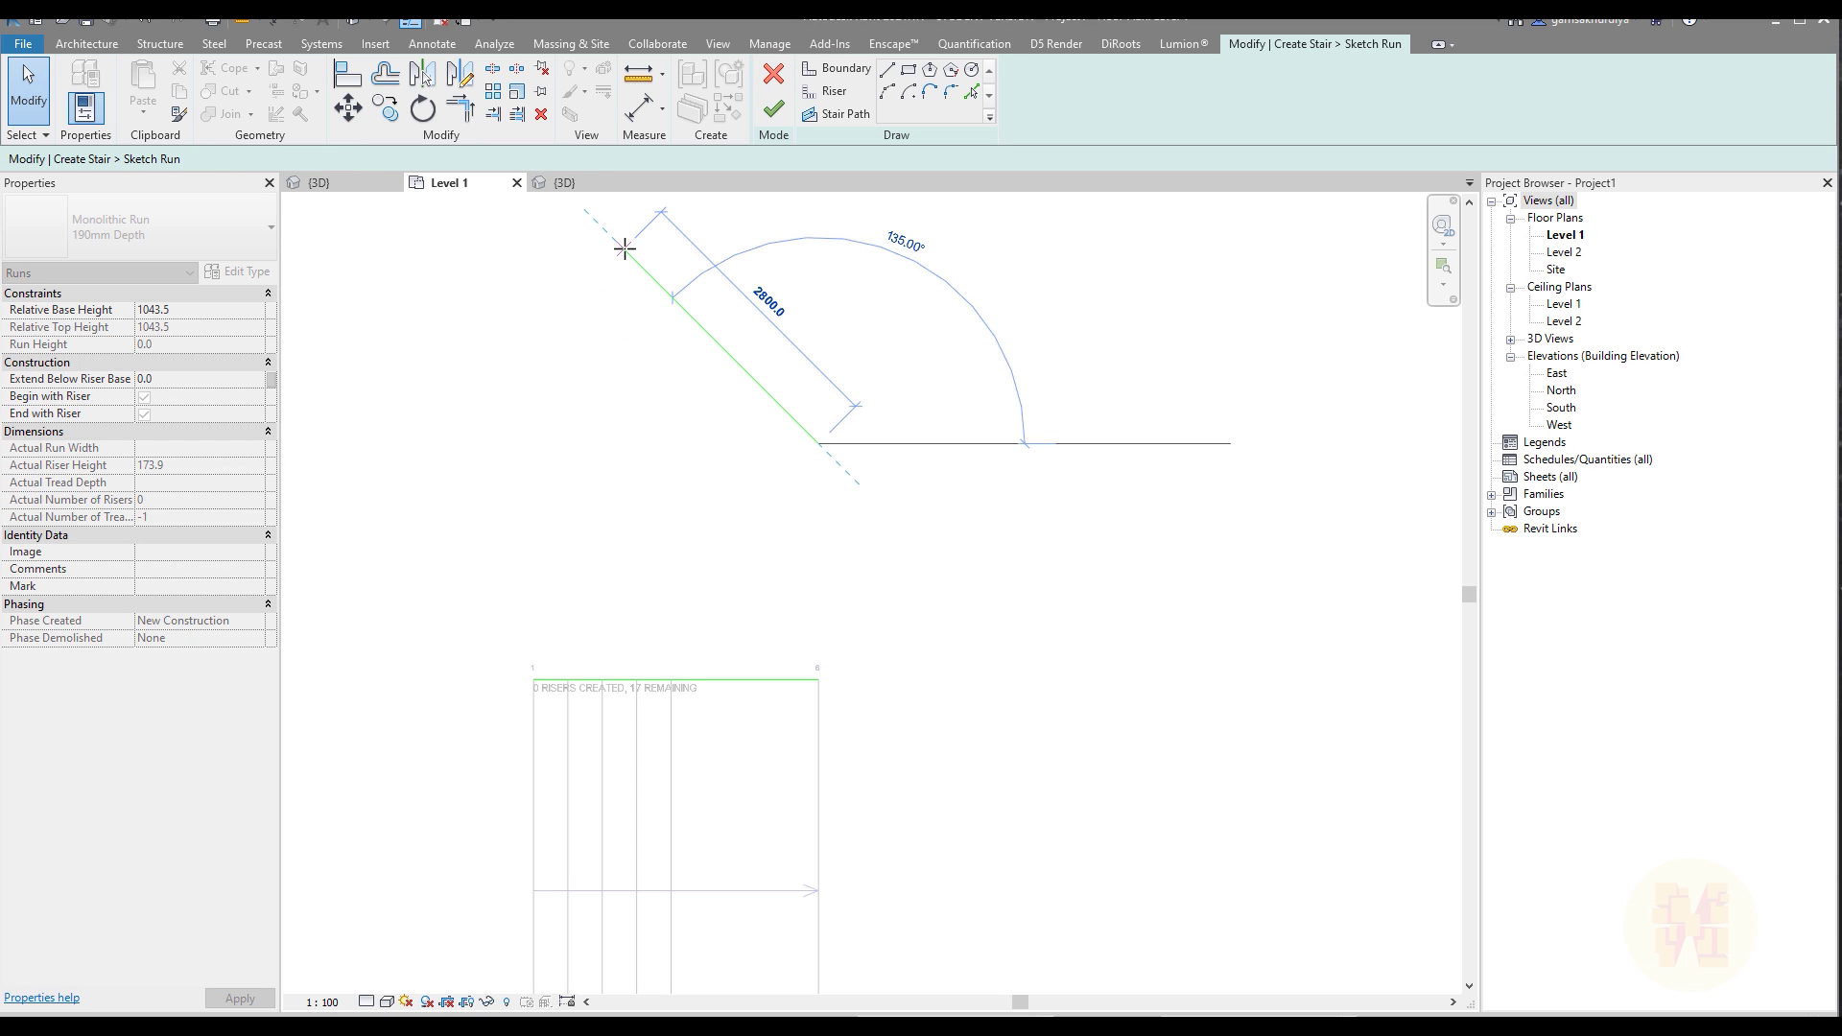
{"action": "middle_click_drag", "start_coordinate": [623, 248], "coordinate": [645, 363]}
{"action": "left_click_drag", "start_coordinate": [645, 363], "coordinate": [555, 272]}
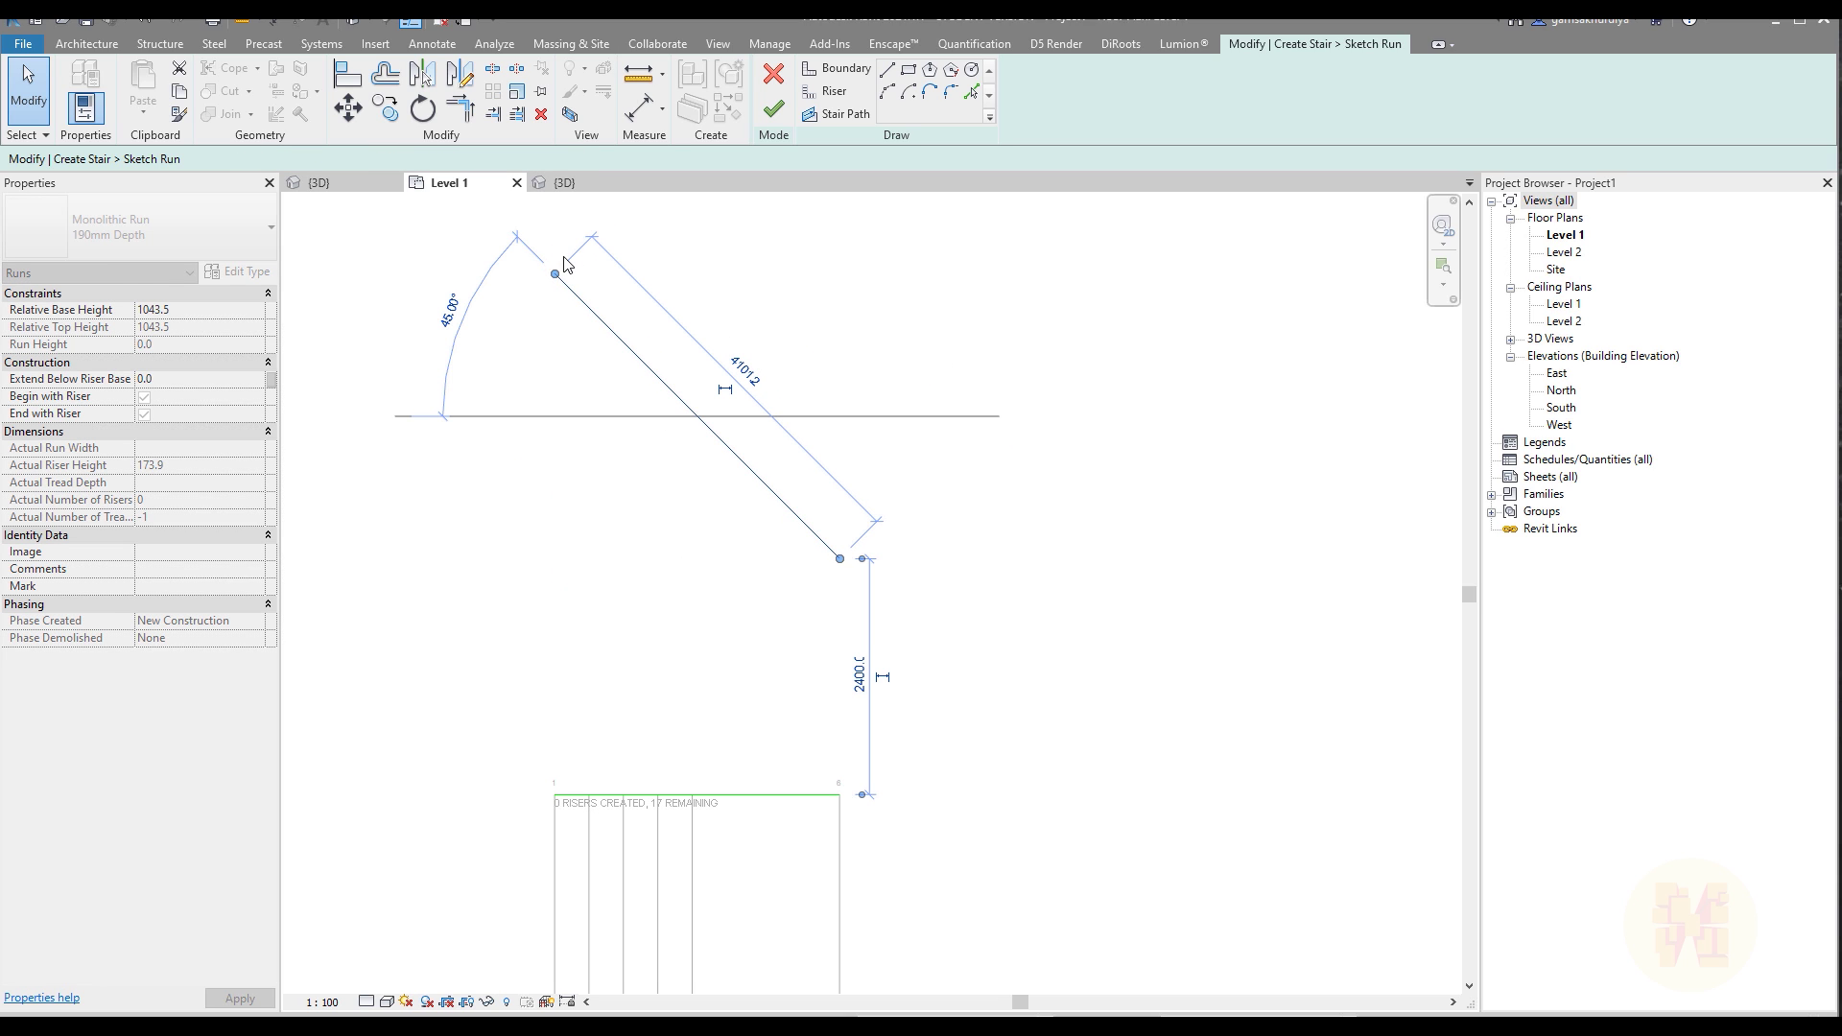
{"action": "scroll", "coordinate": [629, 399], "scroll_direction": "down", "scroll_amount": 2}
{"action": "middle_click_drag", "start_coordinate": [662, 494], "coordinate": [656, 542]}
{"action": "scroll", "coordinate": [656, 542], "scroll_direction": "up", "scroll_amount": 2}
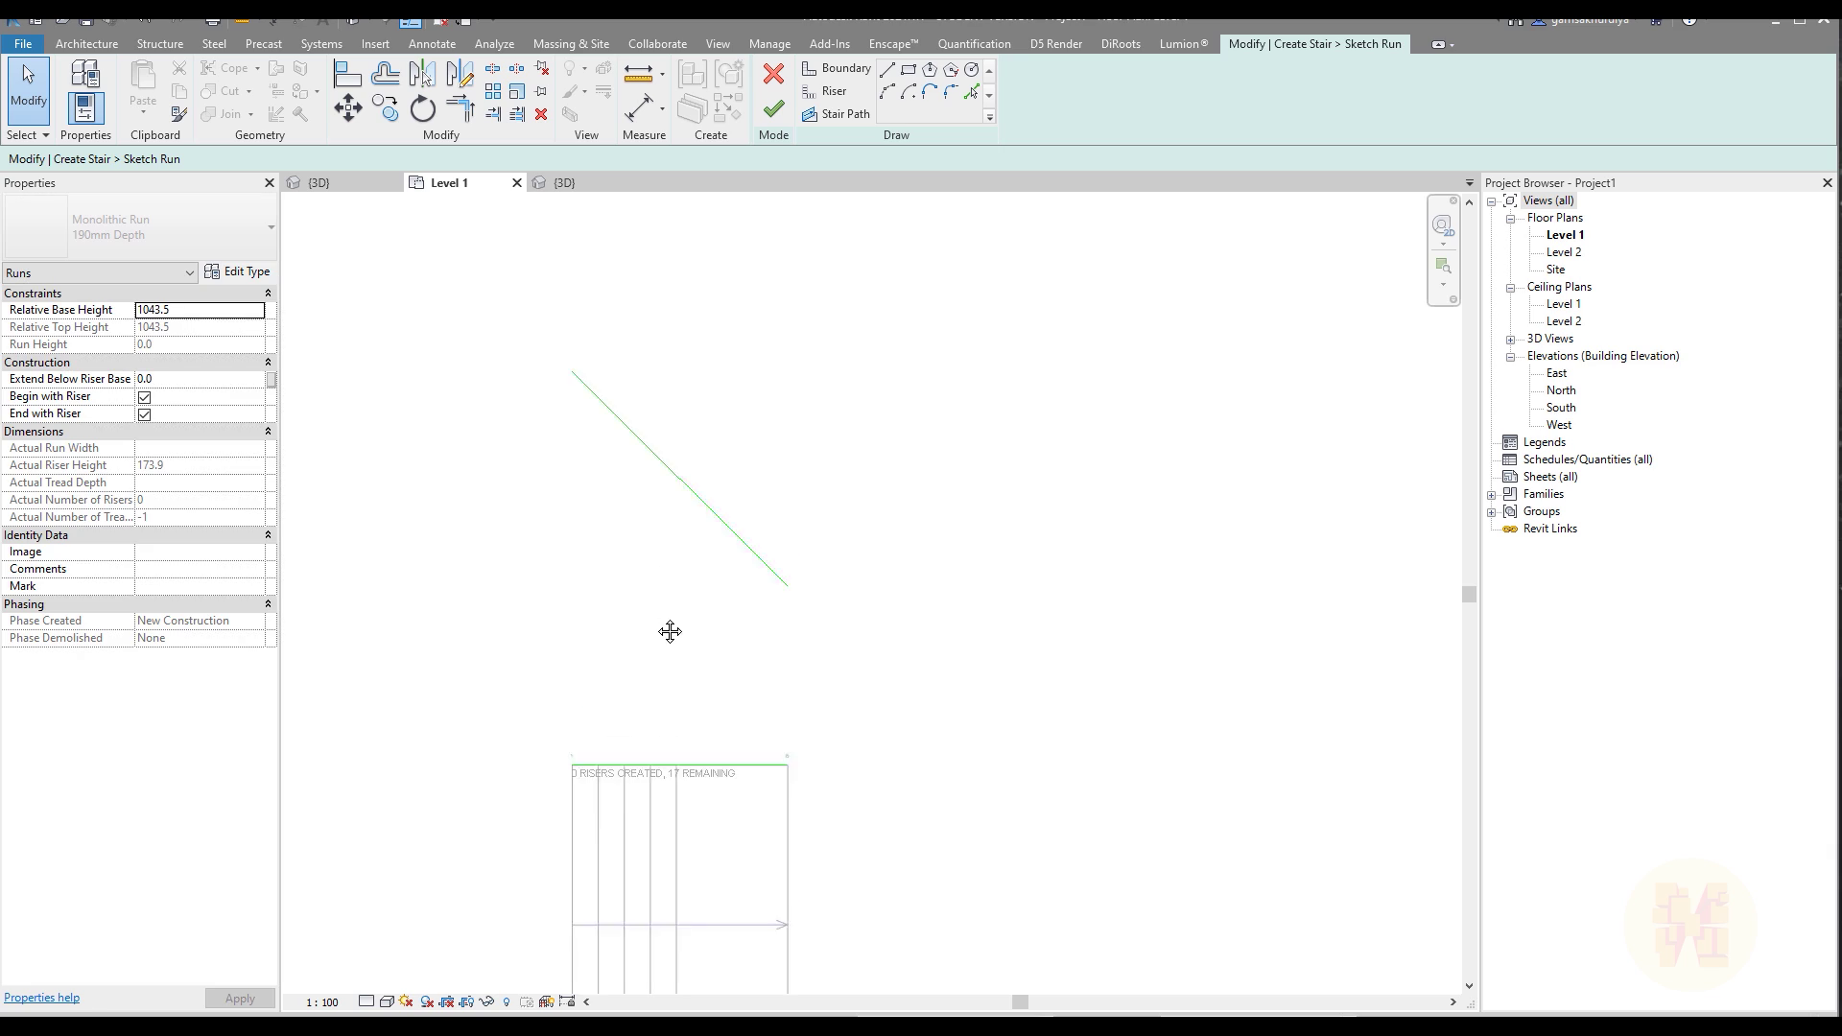
Draw riser lines from both ends of the angled boundary down to the bottom boundary
{"action": "left_click", "coordinate": [830, 91]}
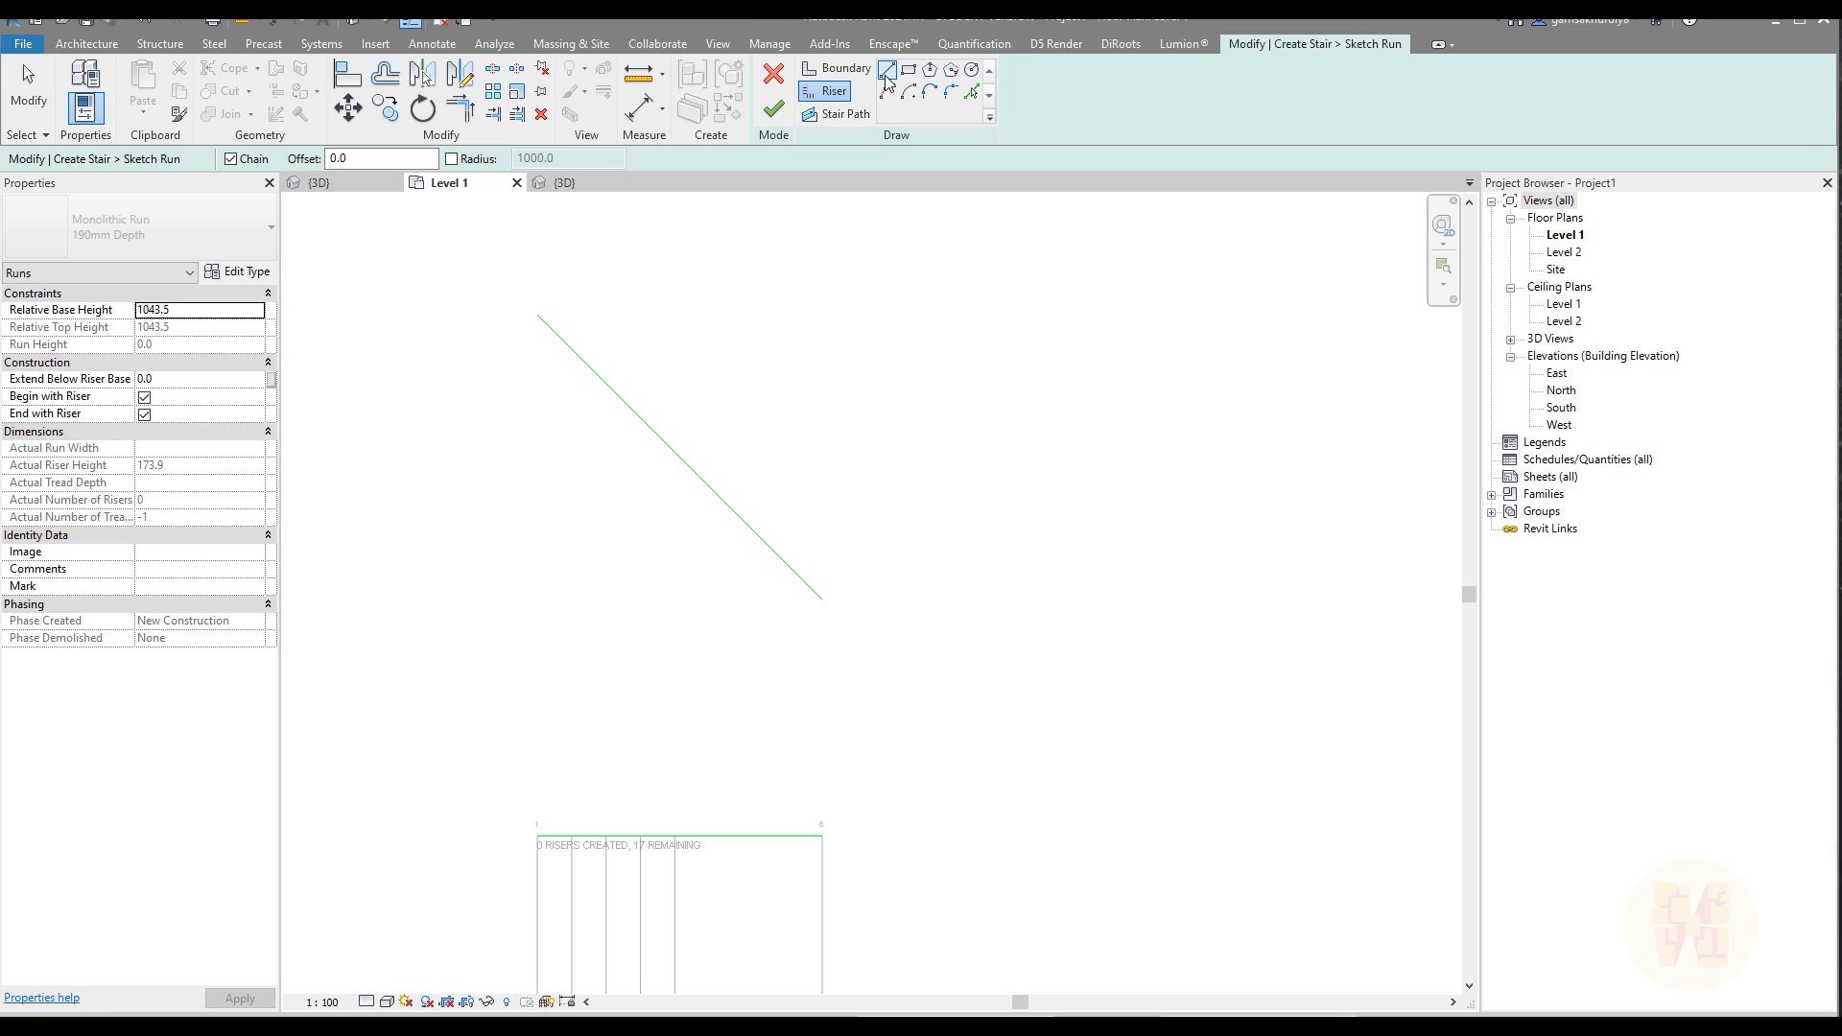
{"action": "left_click", "coordinate": [540, 316]}
{"action": "left_click", "coordinate": [537, 834]}
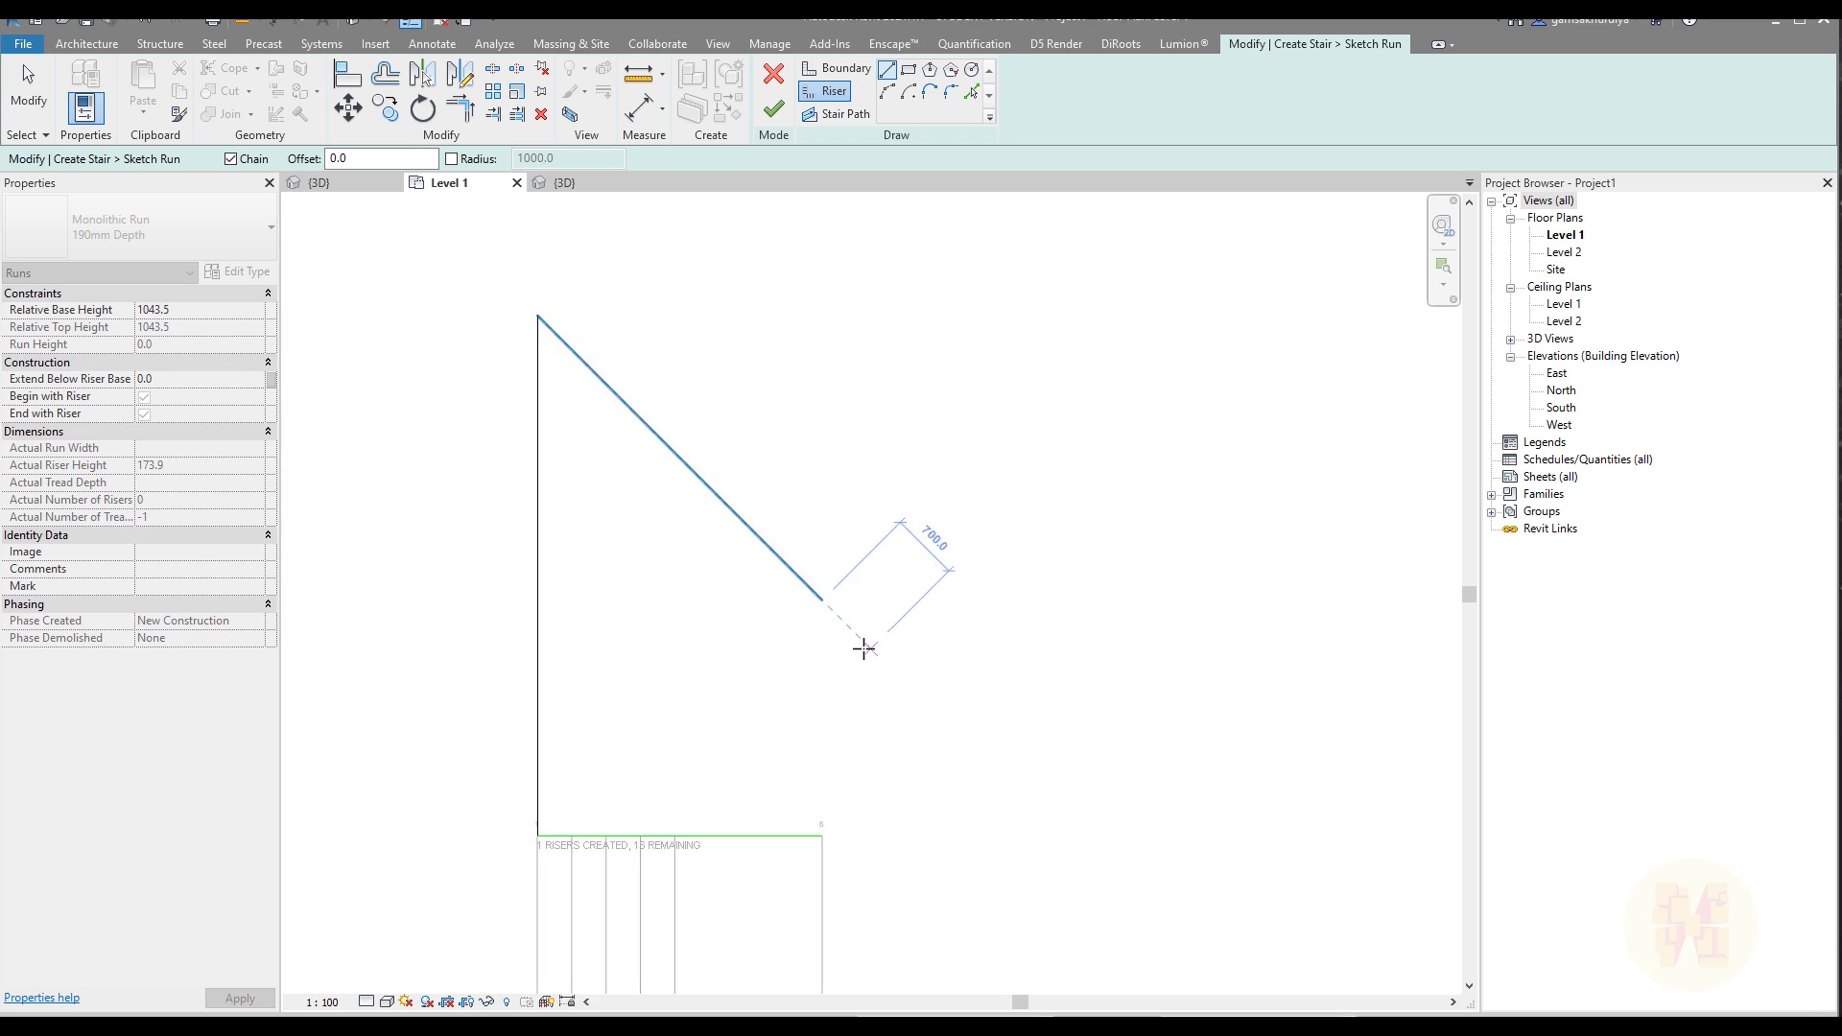
{"action": "left_click", "coordinate": [823, 601]}
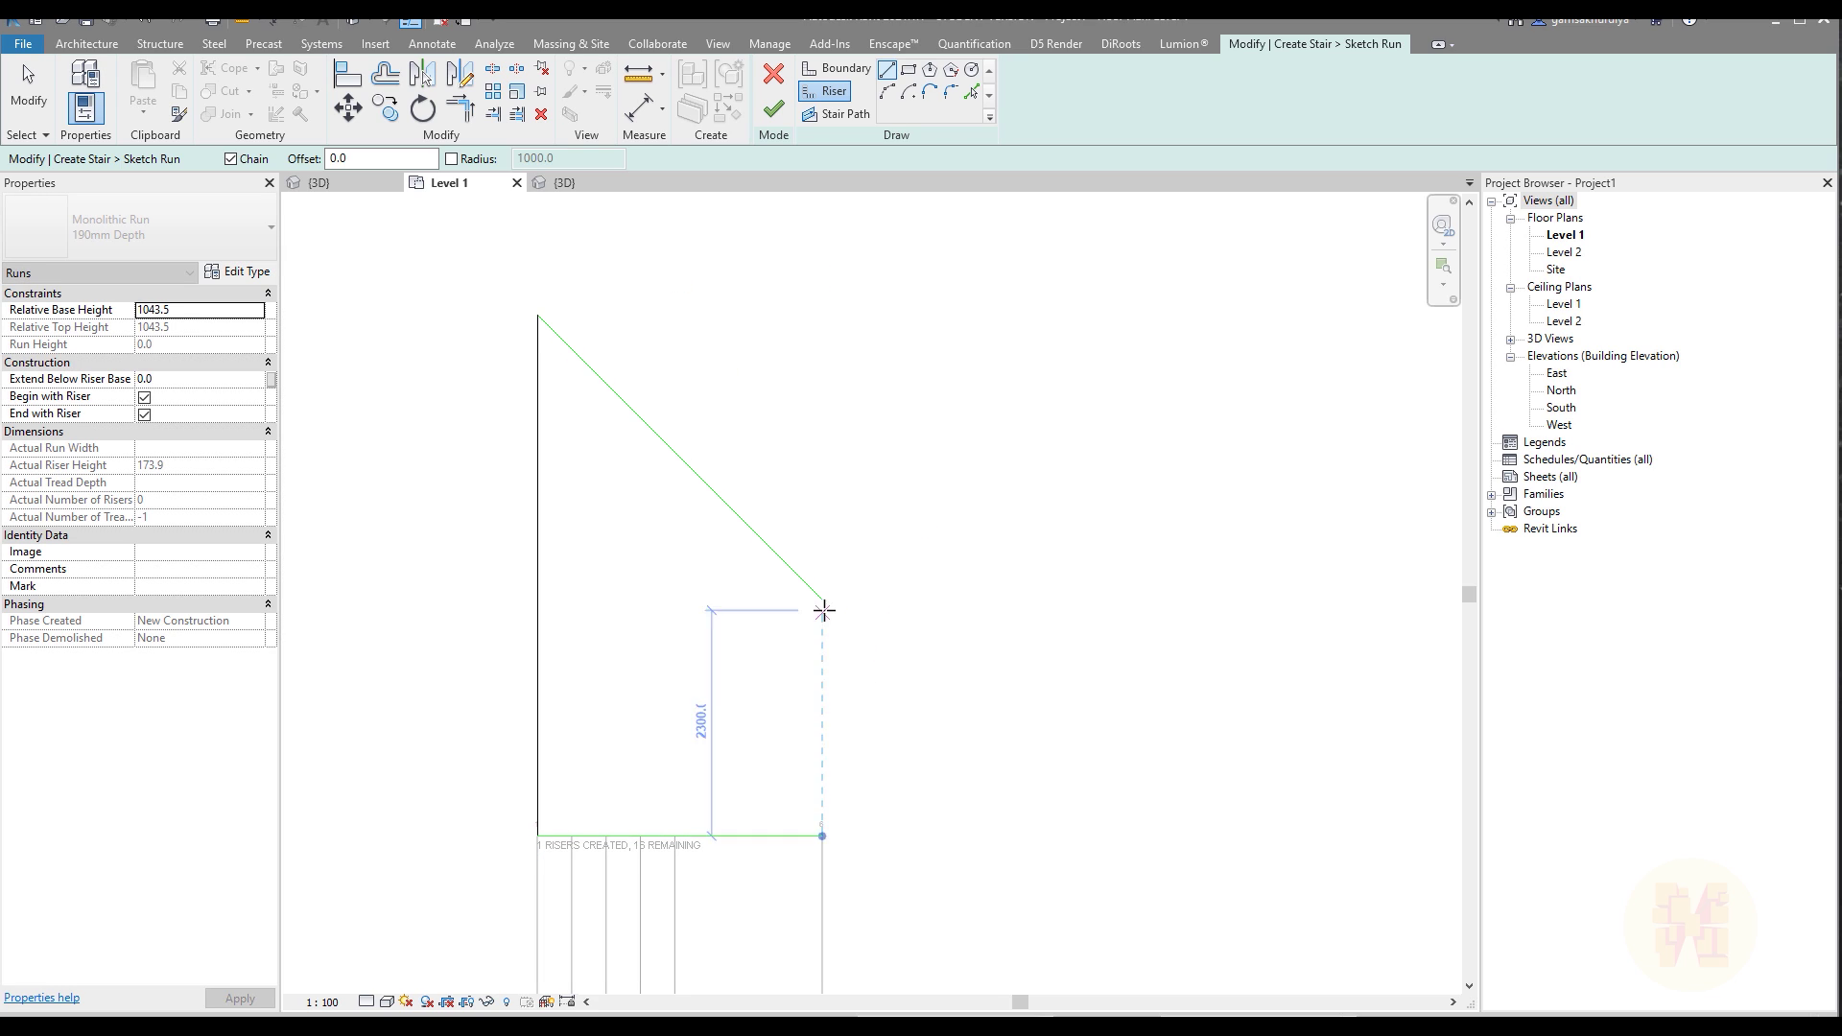
{"action": "left_click", "coordinate": [822, 835]}
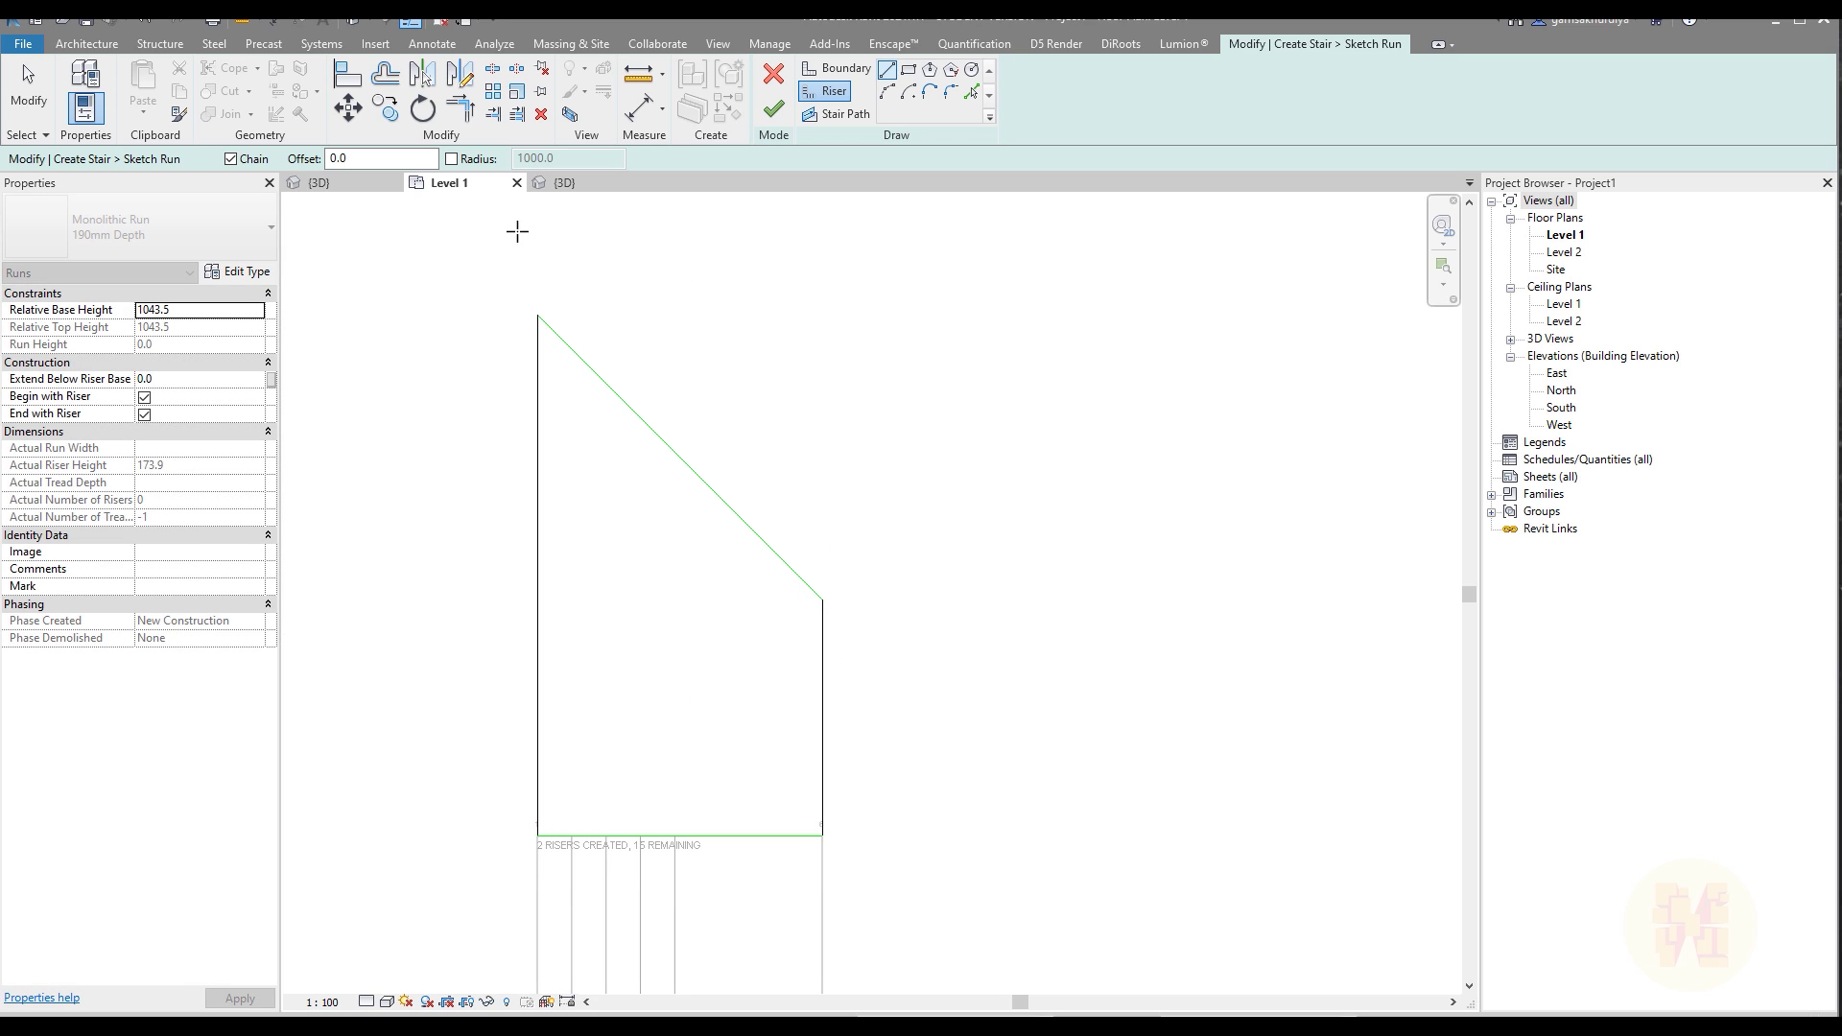
Offset the left riser repeatedly at 350 mm to add four riser lines
{"action": "left_click", "coordinate": [386, 75]}
{"action": "left_click", "coordinate": [545, 554]}
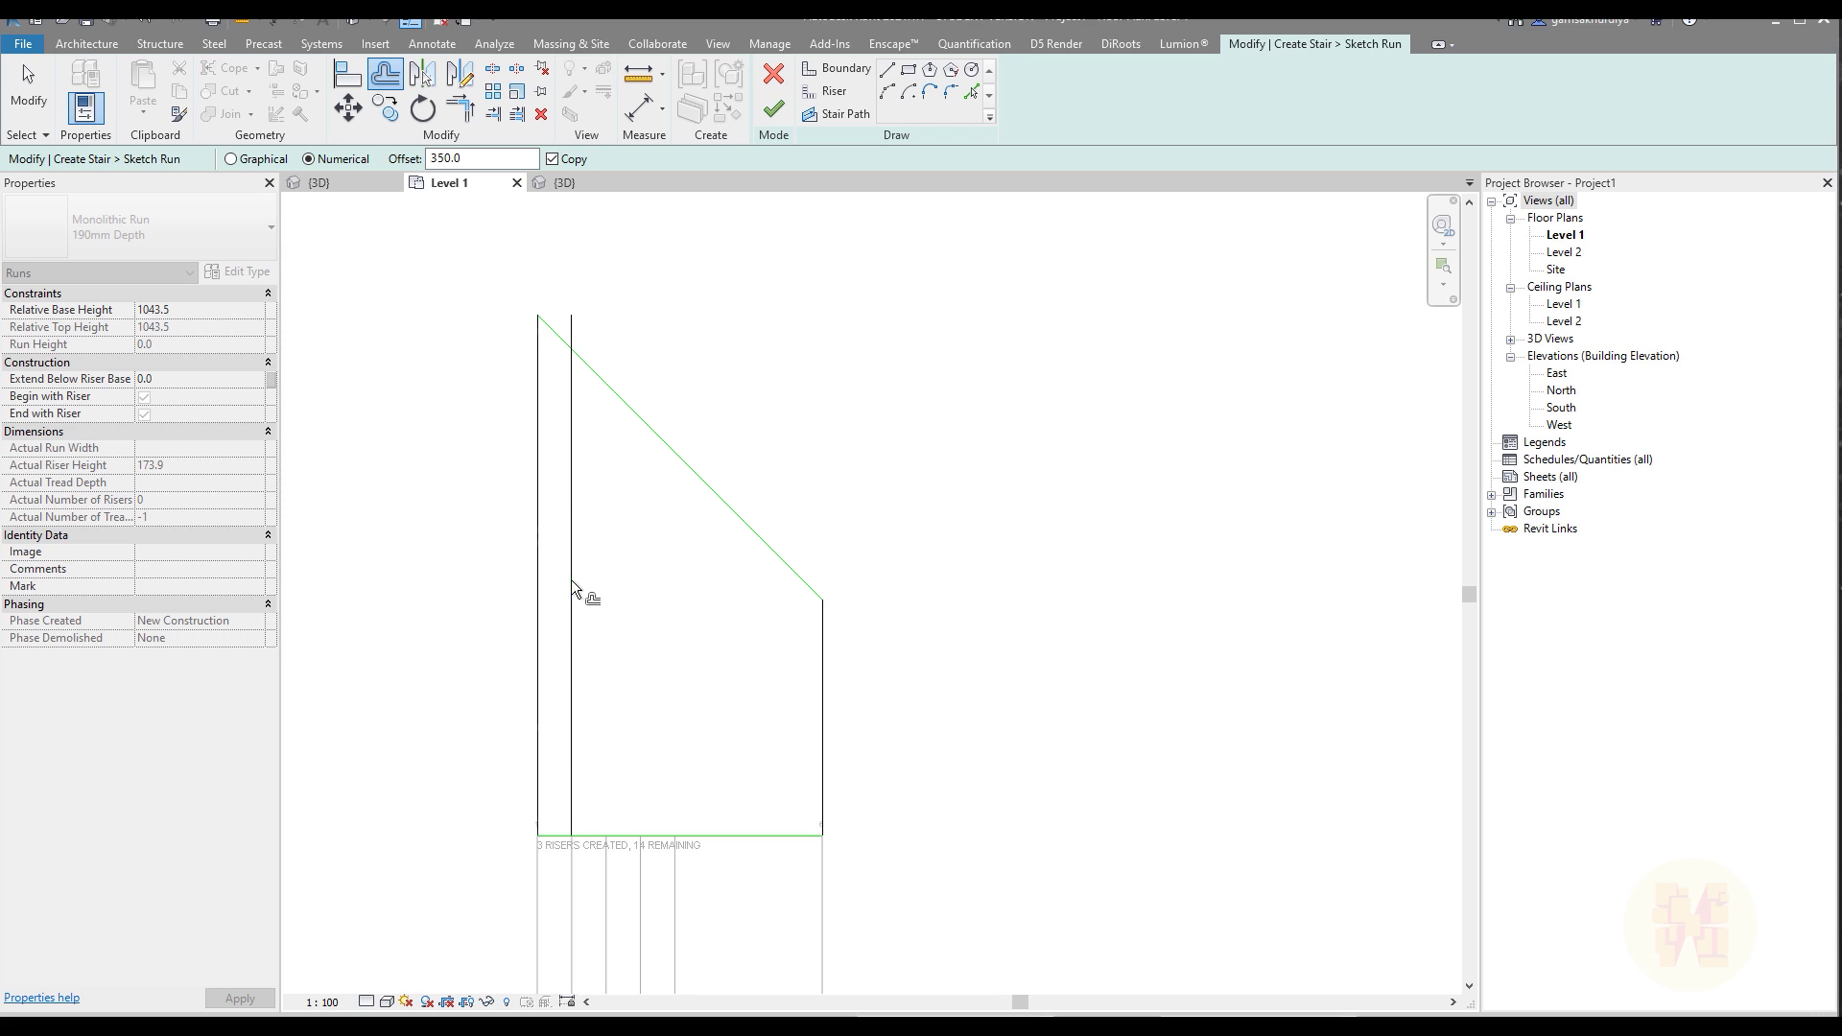
{"action": "left_click", "coordinate": [574, 582]}
{"action": "left_click", "coordinate": [608, 581]}
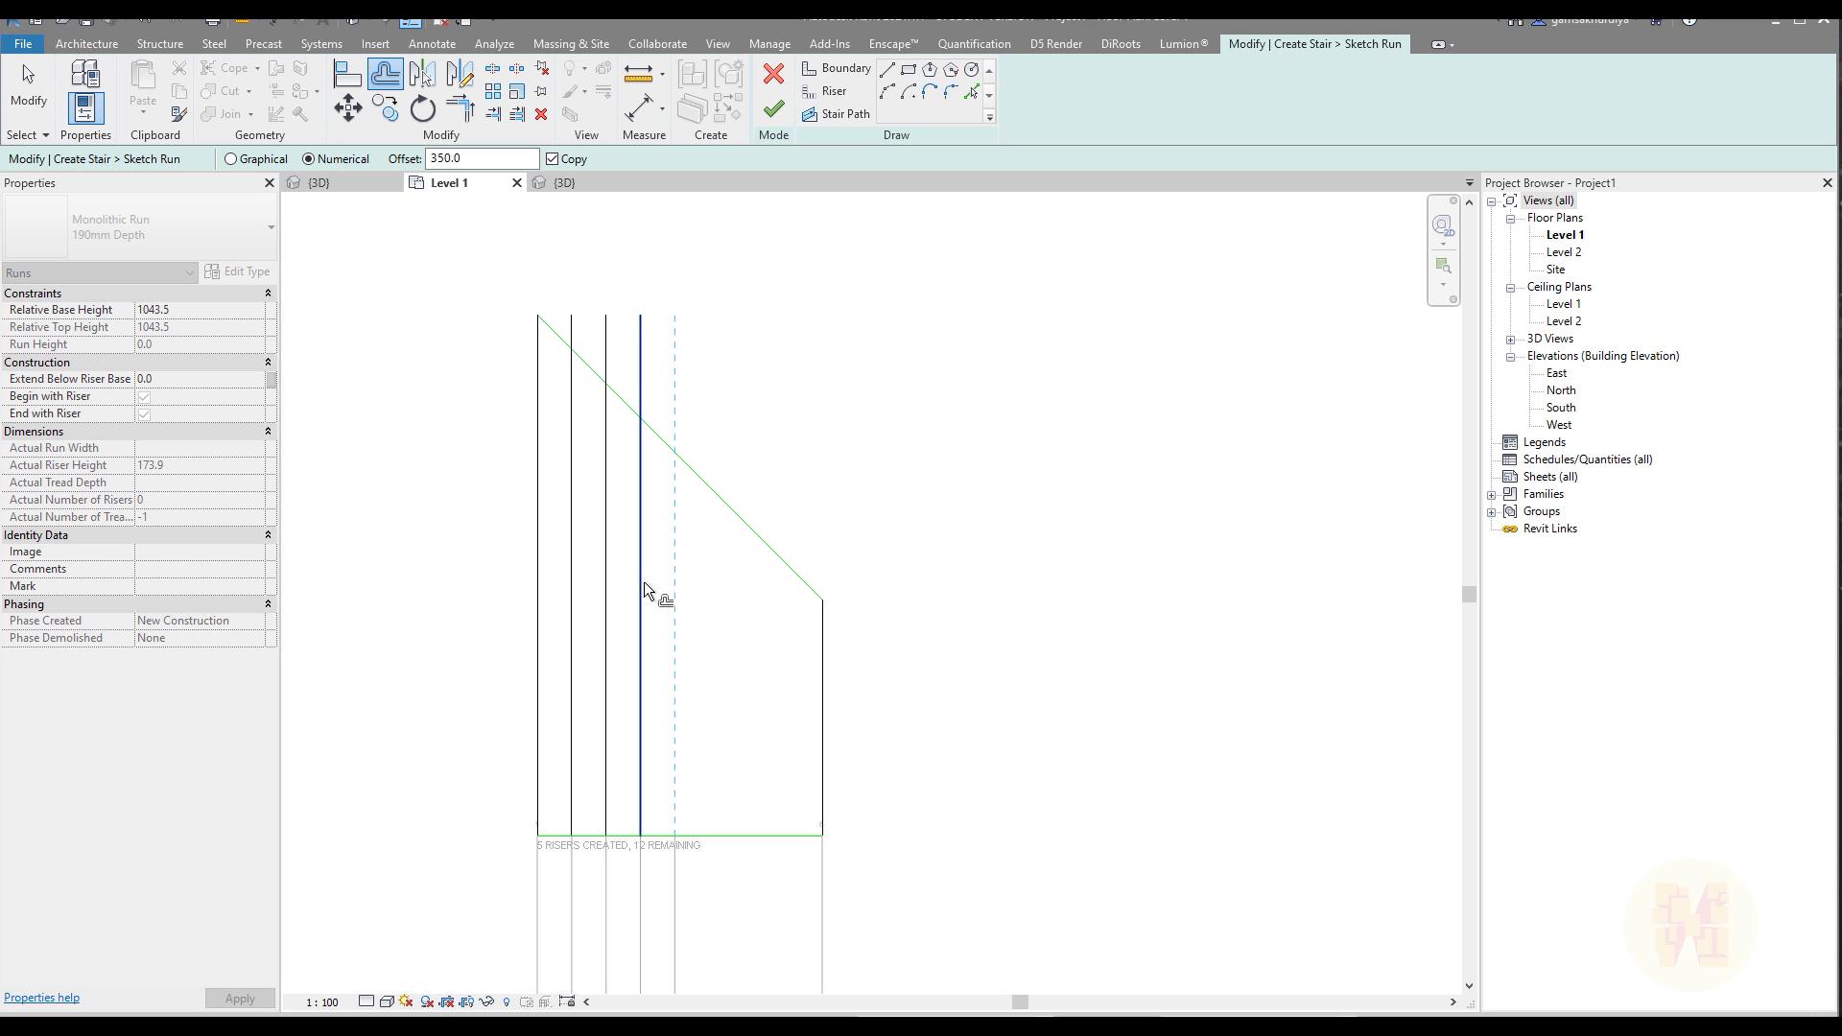
{"action": "left_click", "coordinate": [644, 583]}
{"action": "key", "text": "Escape"}
{"action": "key", "text": "Escape"}
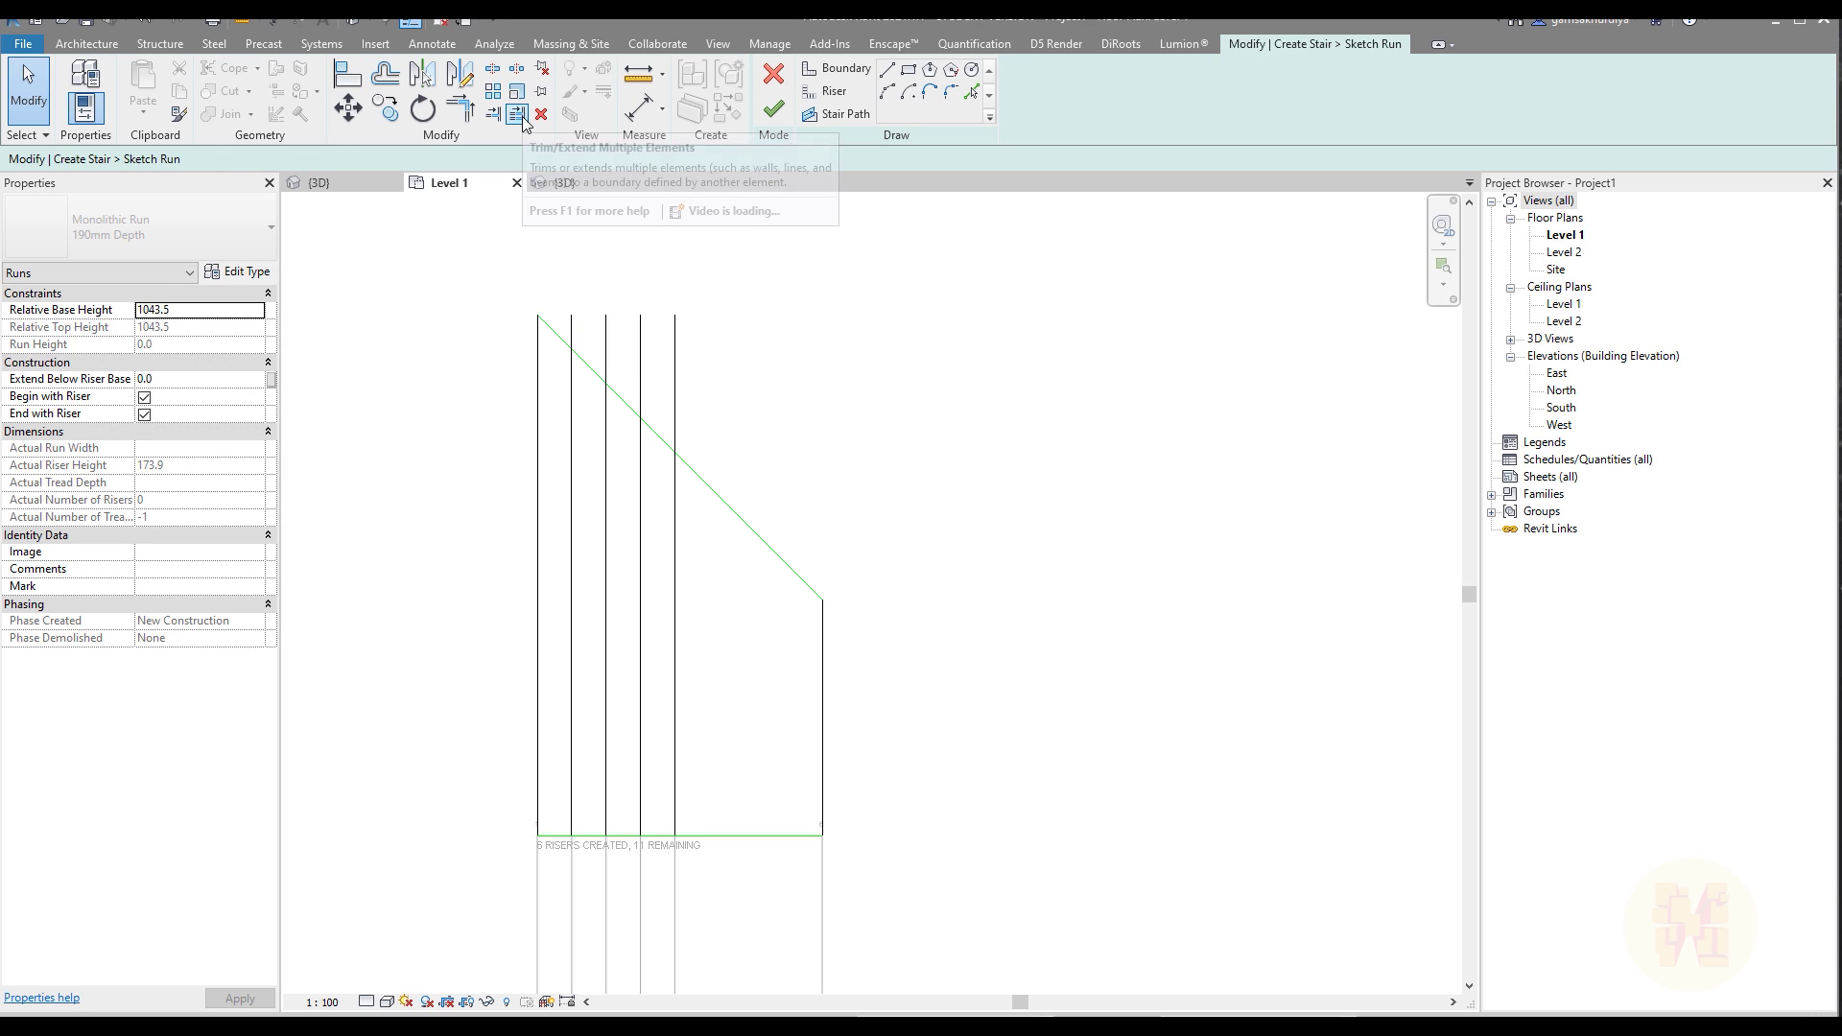
Trim the riser lines to the diagonal boundary with Trim/Extend Multiple Elements
{"action": "left_click", "coordinate": [519, 114]}
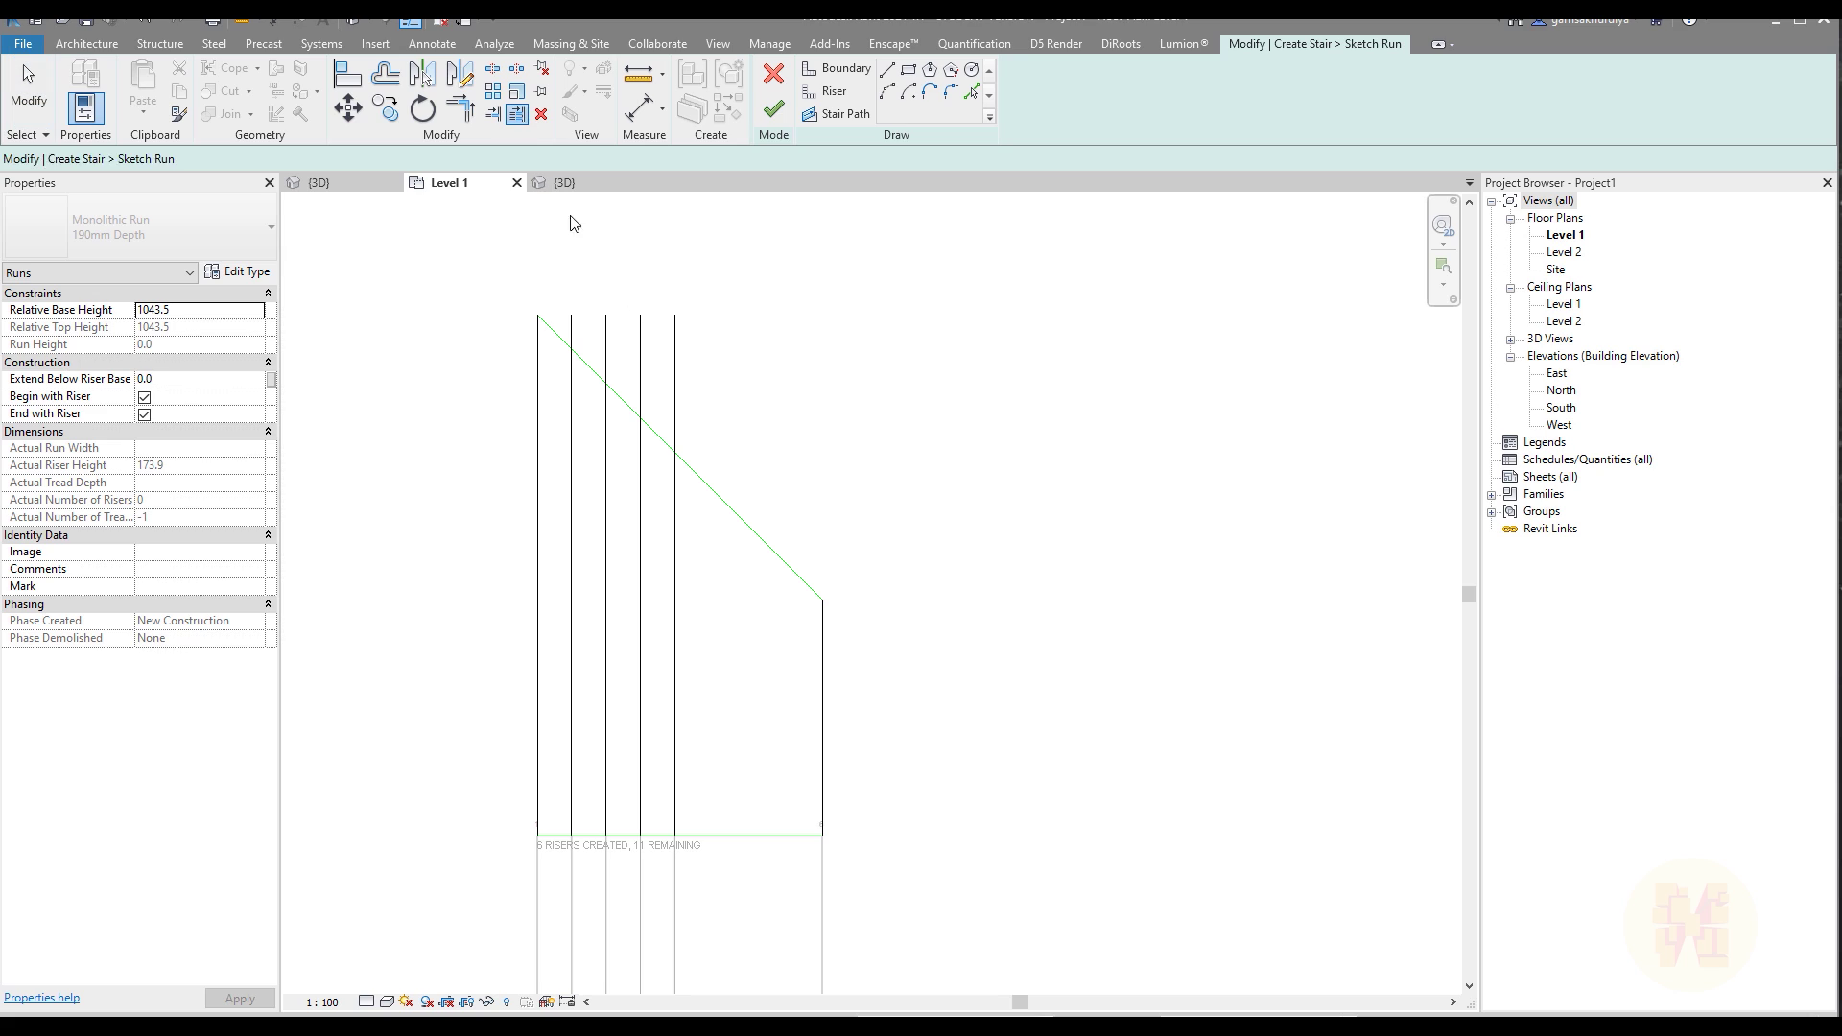
{"action": "left_click", "coordinate": [710, 490]}
{"action": "left_click_drag", "start_coordinate": [712, 569], "coordinate": [566, 612]}
{"action": "key", "text": "Escape"}
{"action": "key", "text": "Escape"}
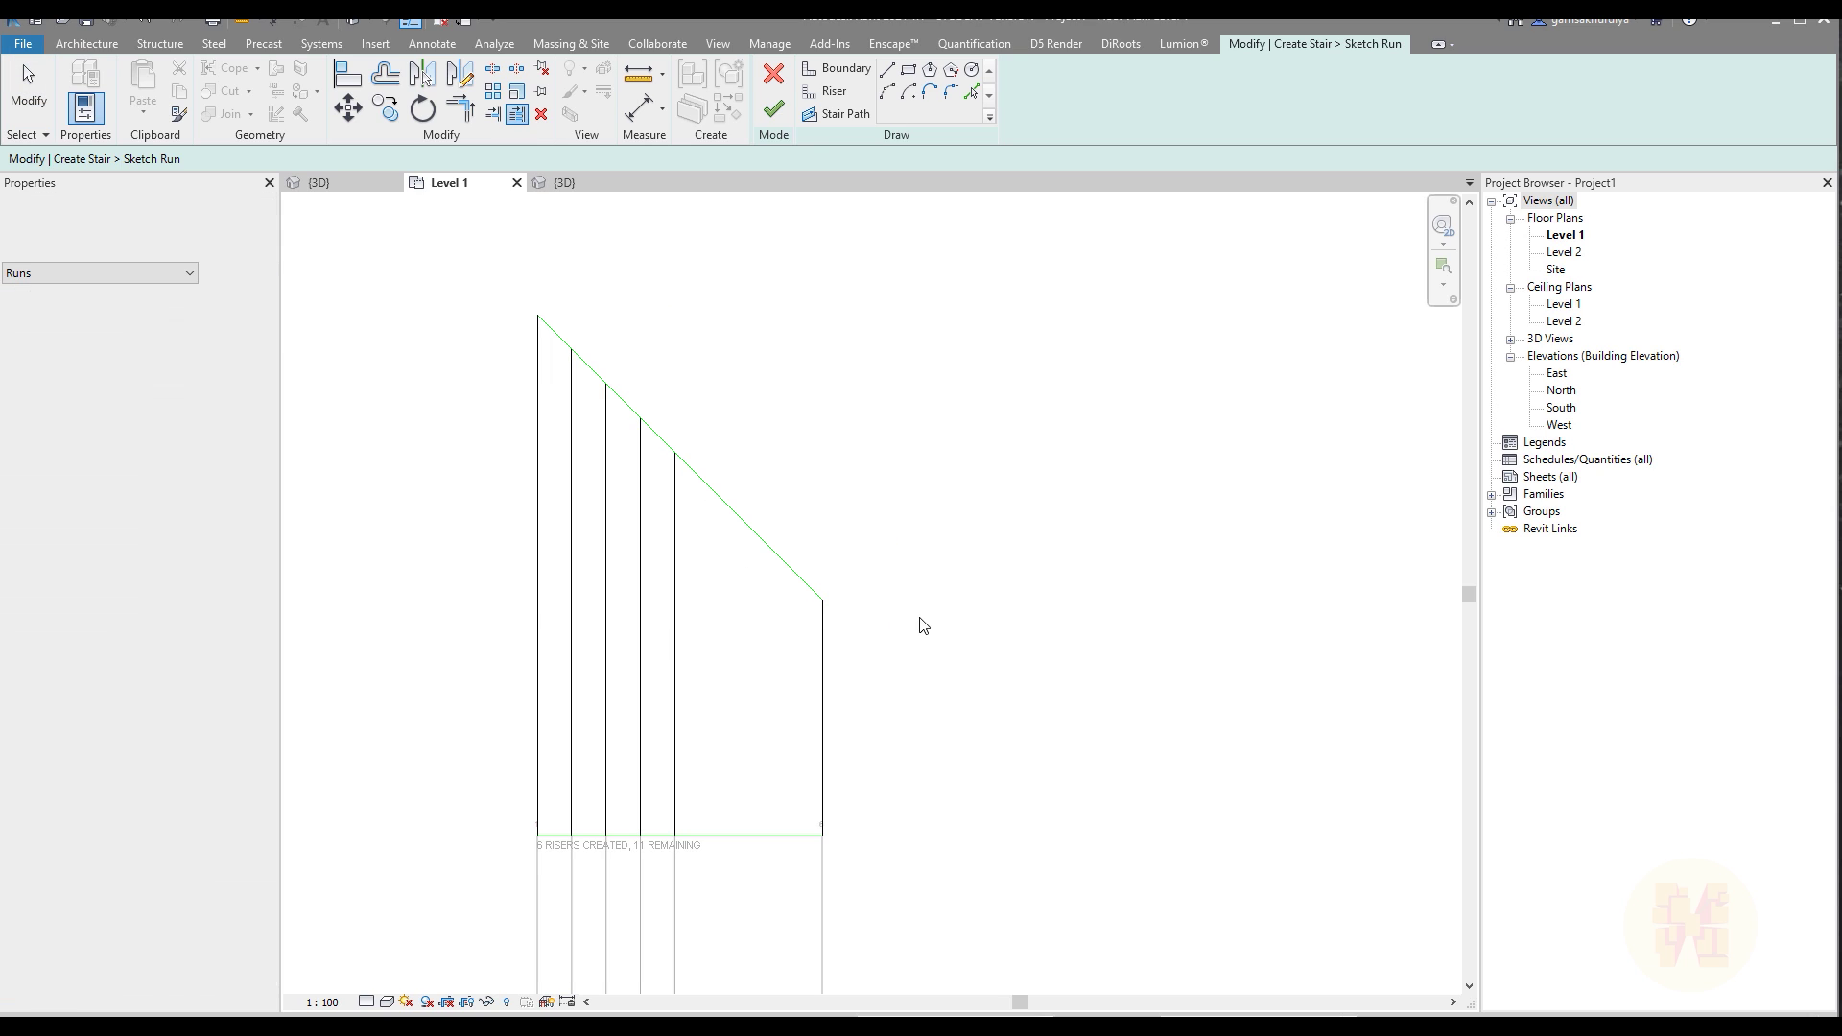
{"action": "middle_click_drag", "start_coordinate": [798, 525], "coordinate": [745, 460]}
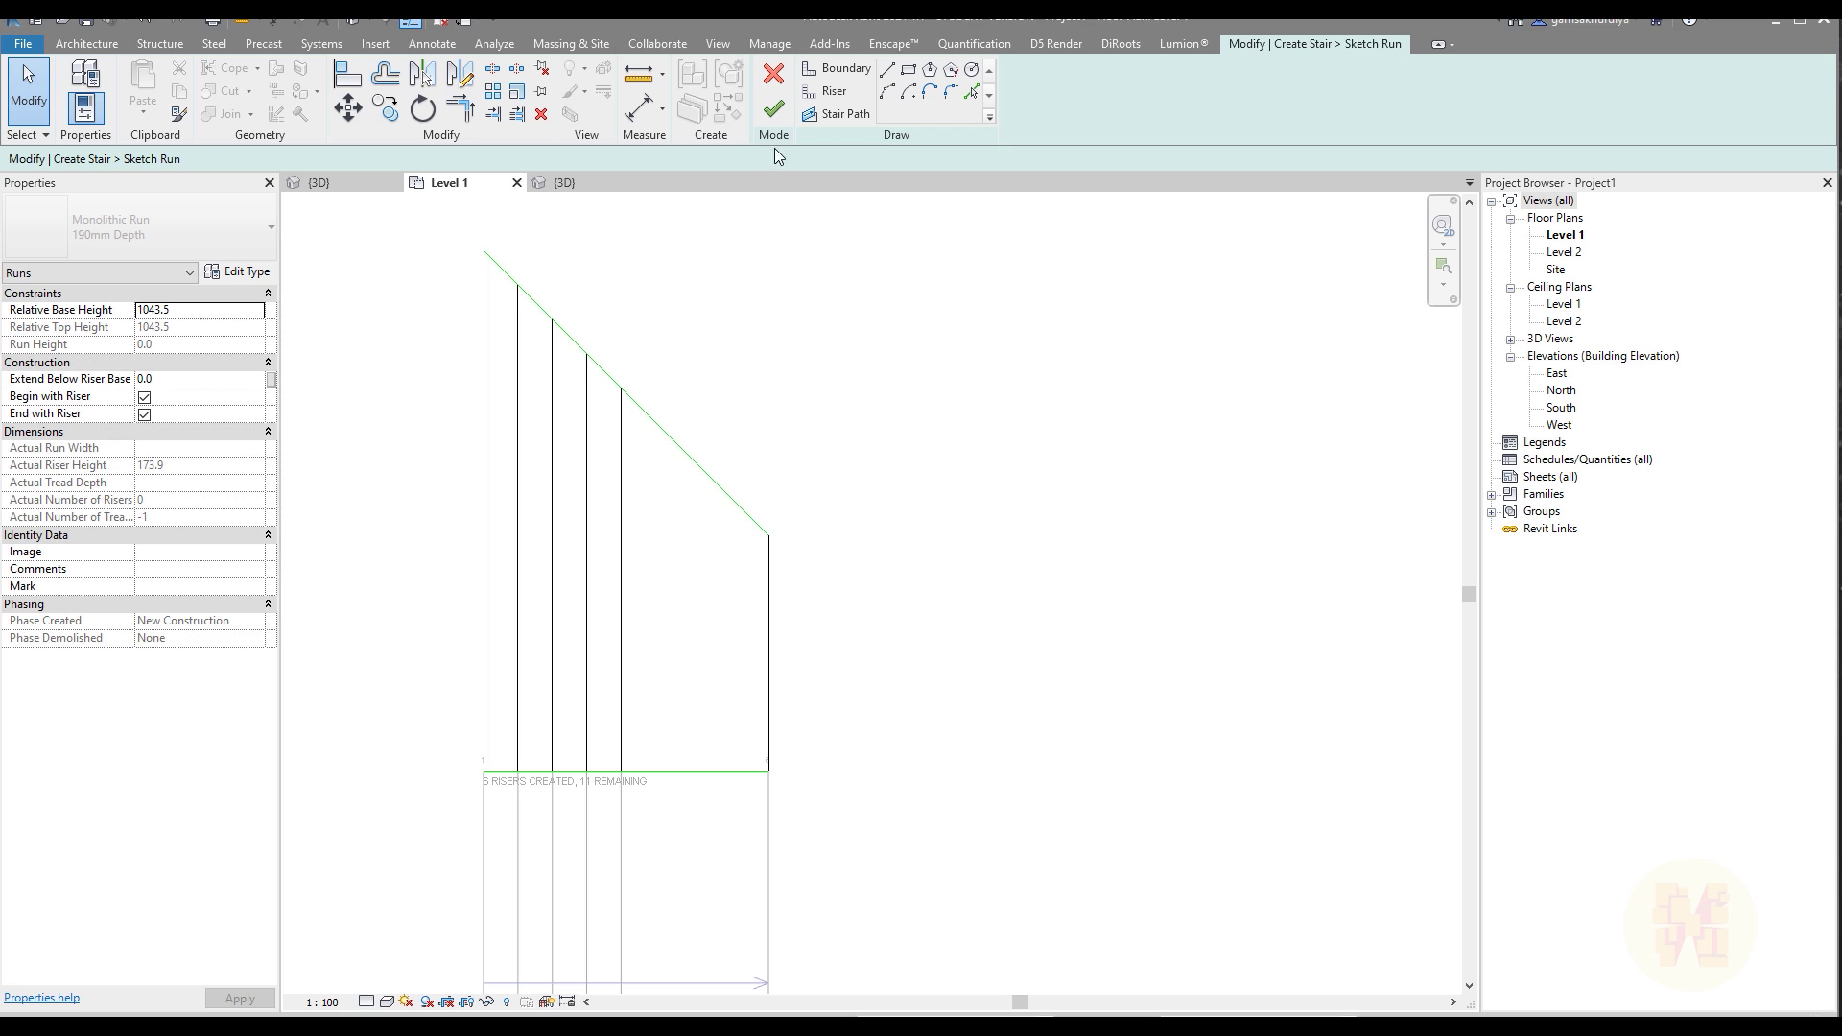
Create the angled run, then in the 3D view set its Relative Base Height to 0
{"action": "left_click", "coordinate": [779, 113]}
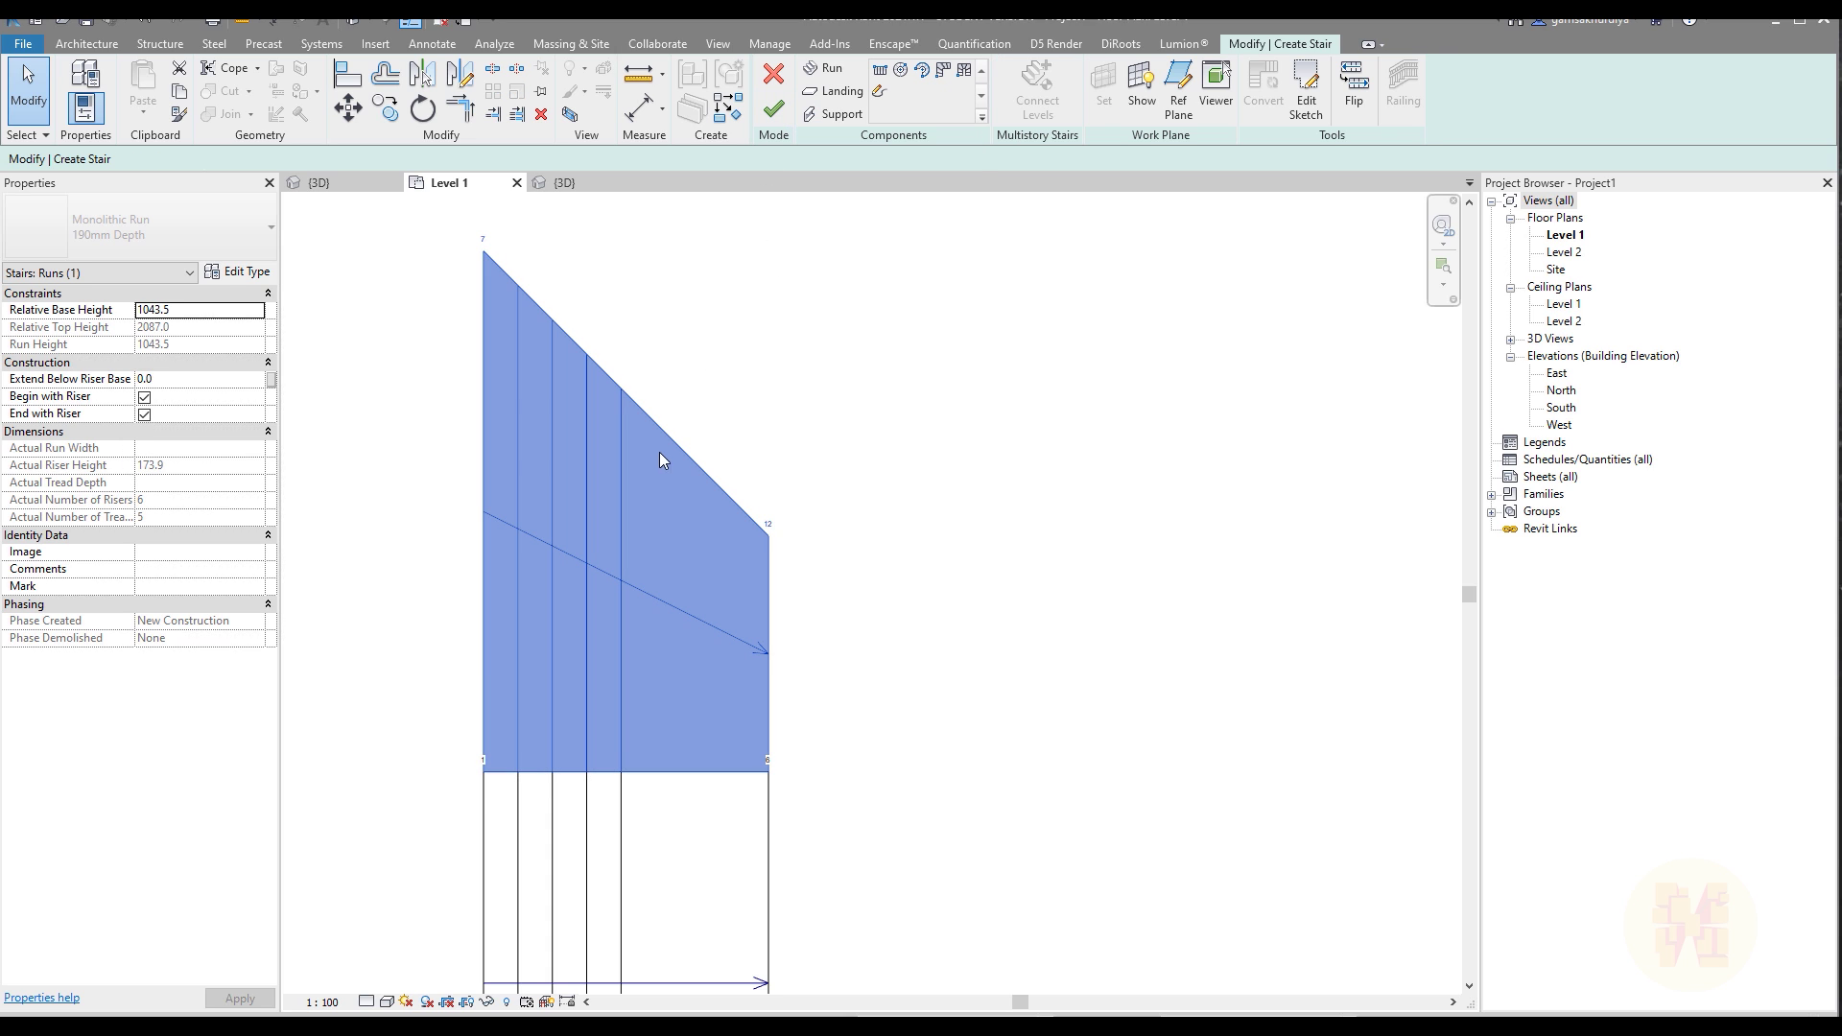
{"action": "left_click", "coordinate": [564, 183]}
{"action": "middle_click_drag", "start_coordinate": [552, 558], "coordinate": [715, 763], "text": "shift"}
{"action": "scroll", "coordinate": [715, 763], "scroll_direction": "up", "scroll_amount": 2}
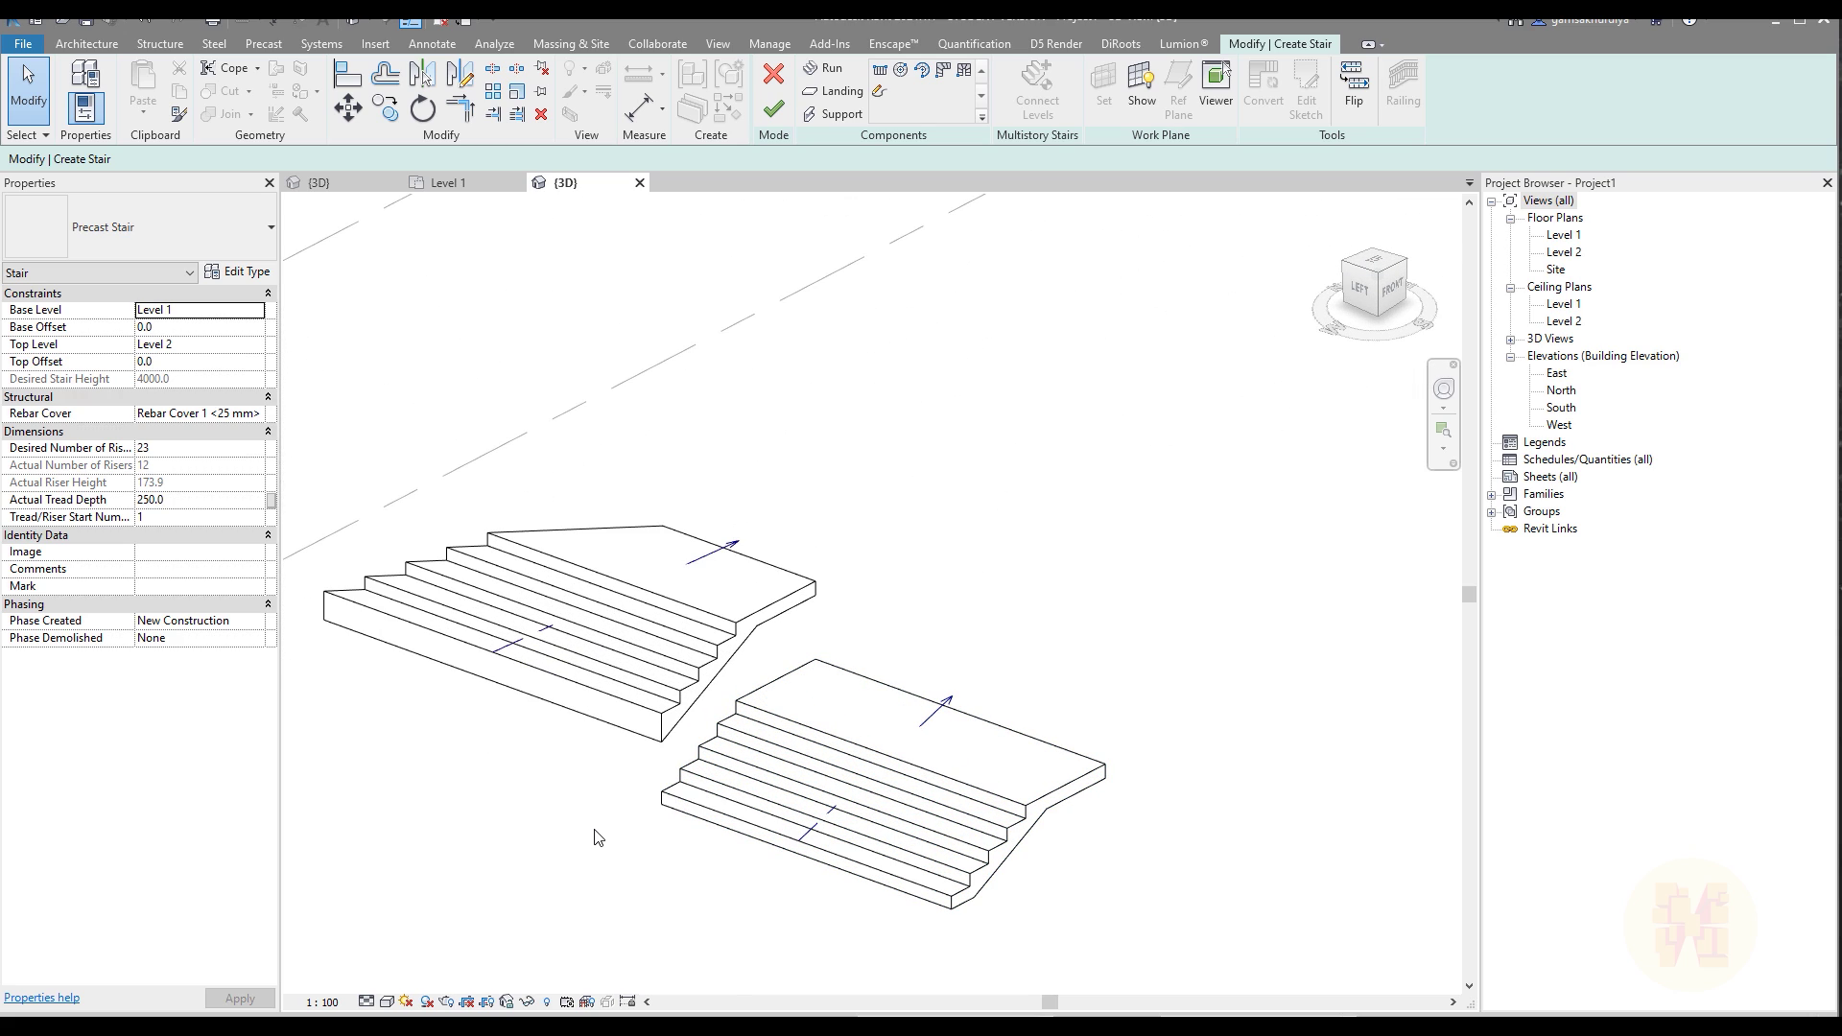
{"action": "left_click", "coordinate": [654, 701]}
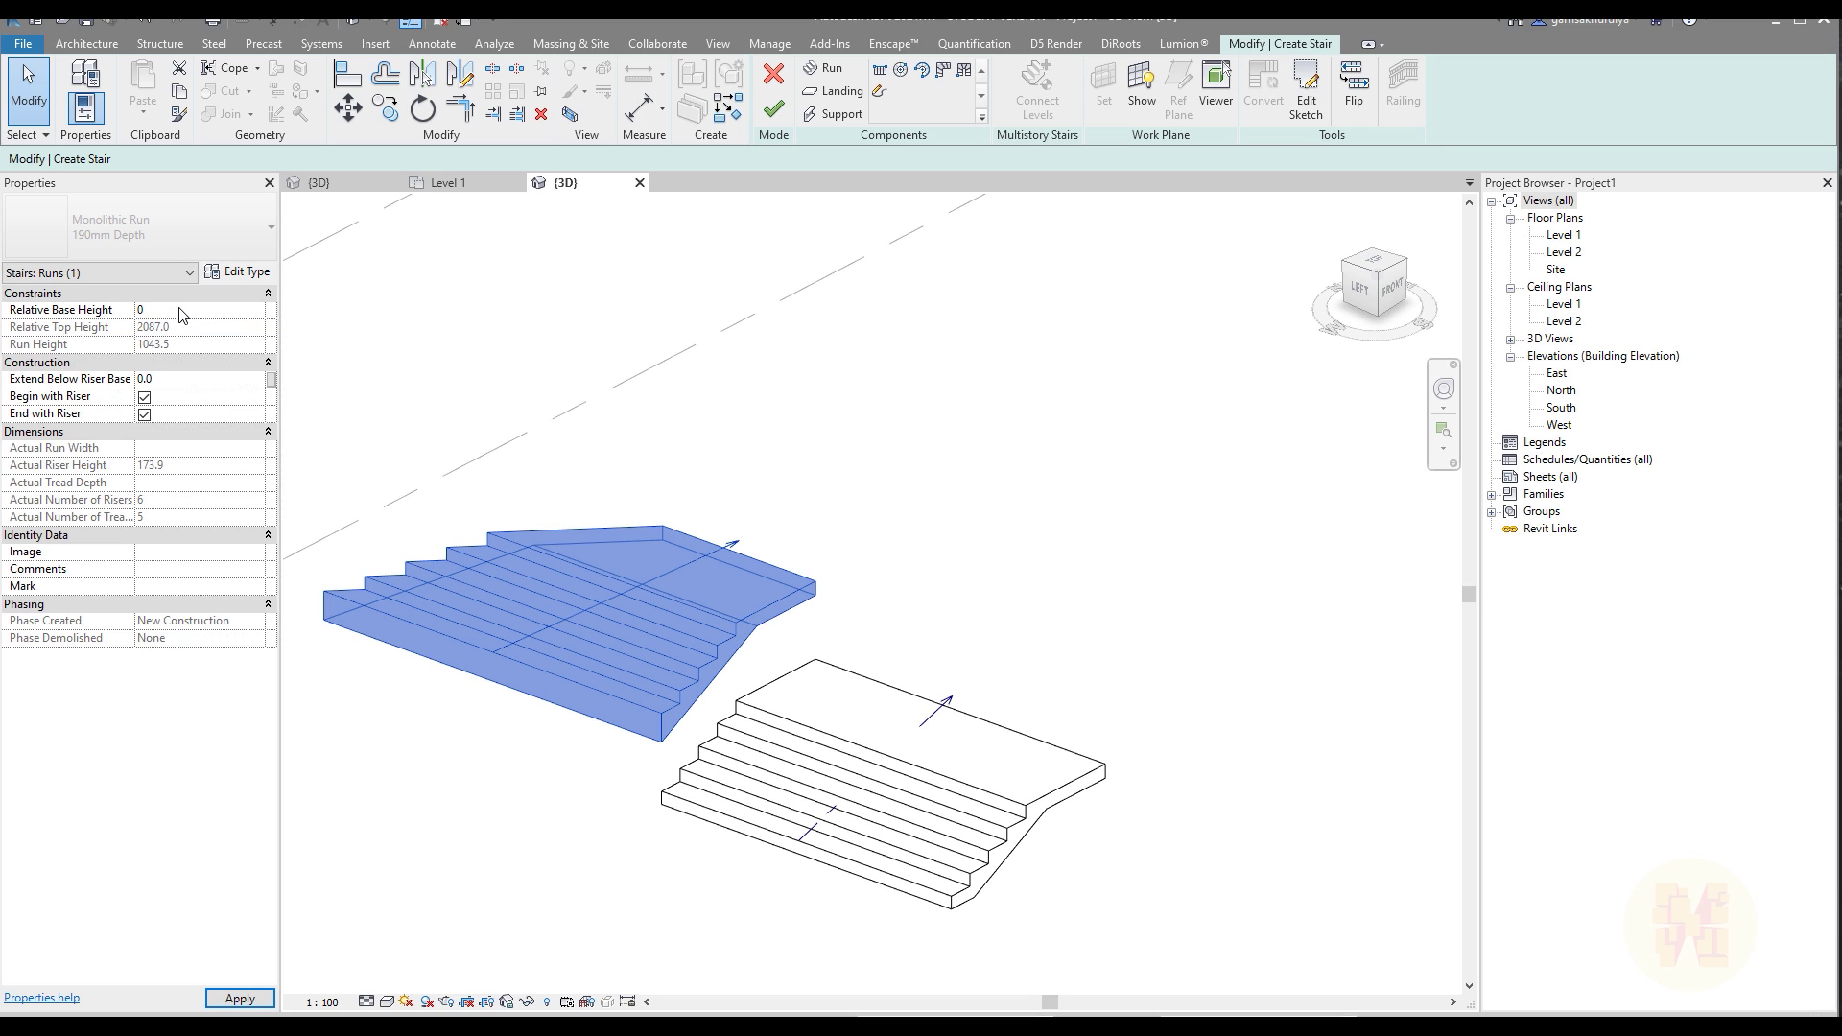
{"action": "key", "text": "Escape"}
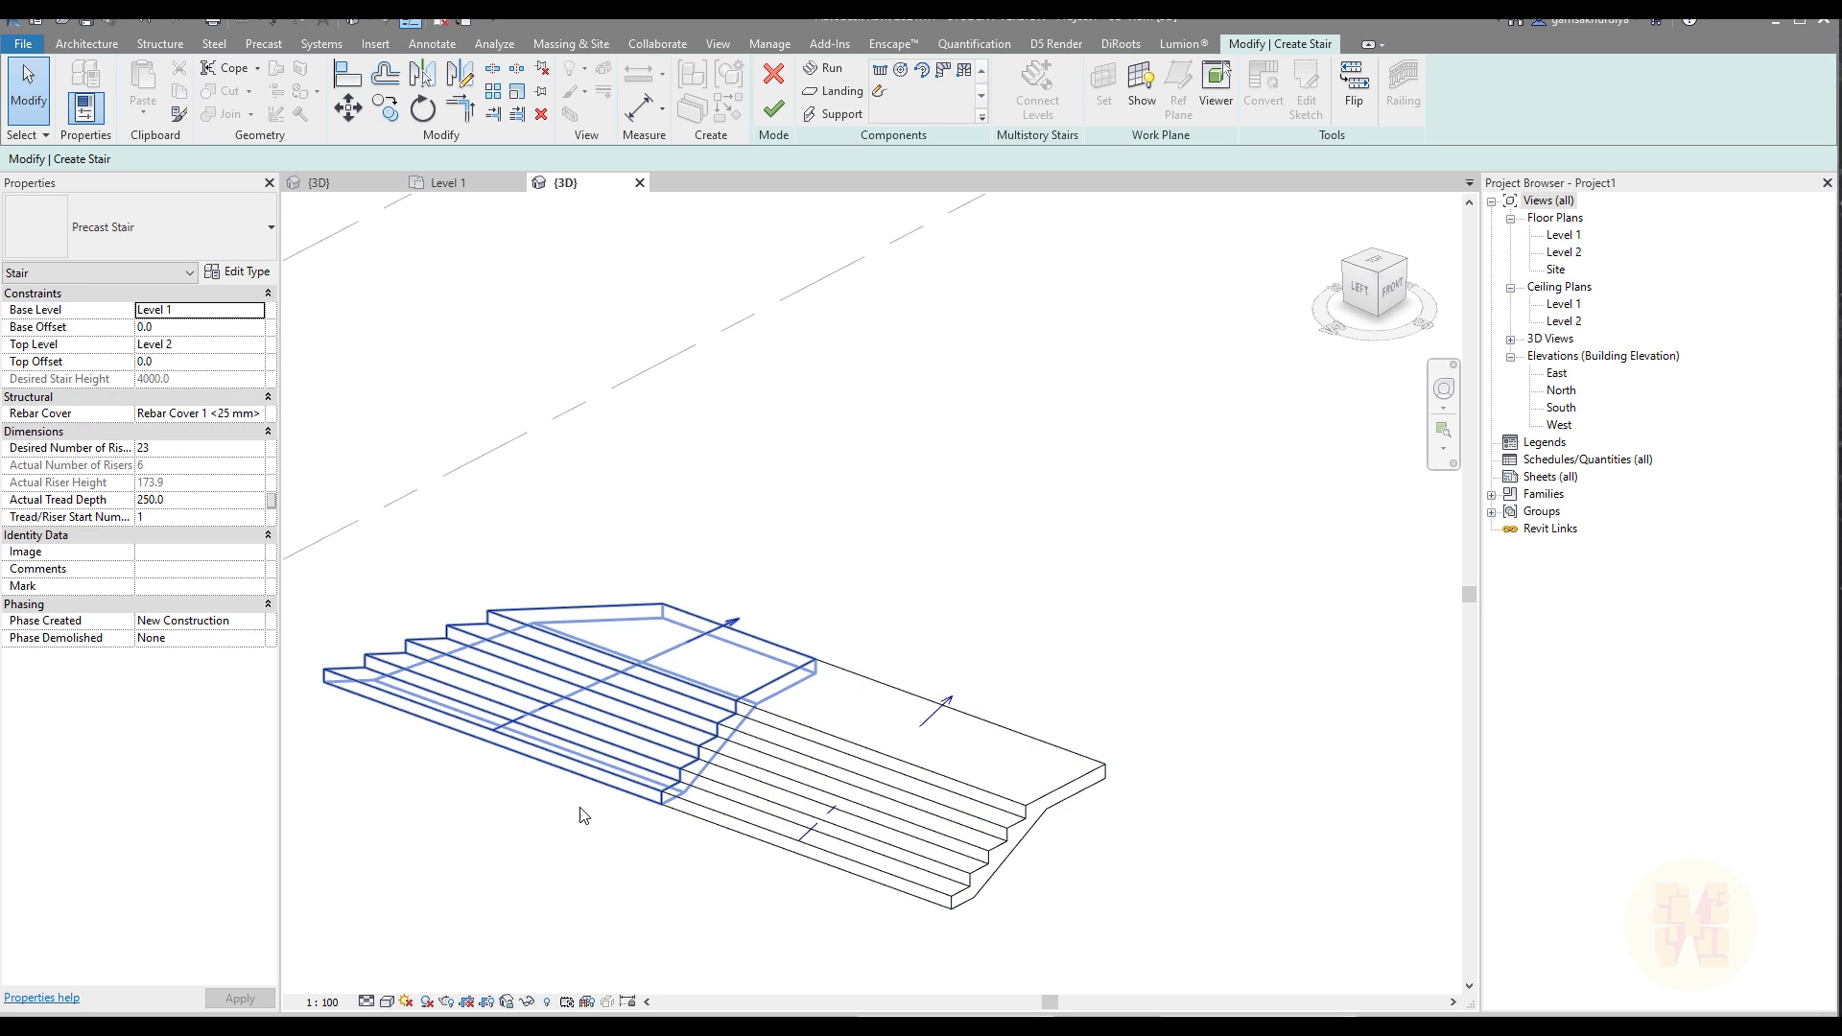
{"action": "middle_click_drag", "start_coordinate": [581, 816], "coordinate": [752, 744], "text": "shift"}
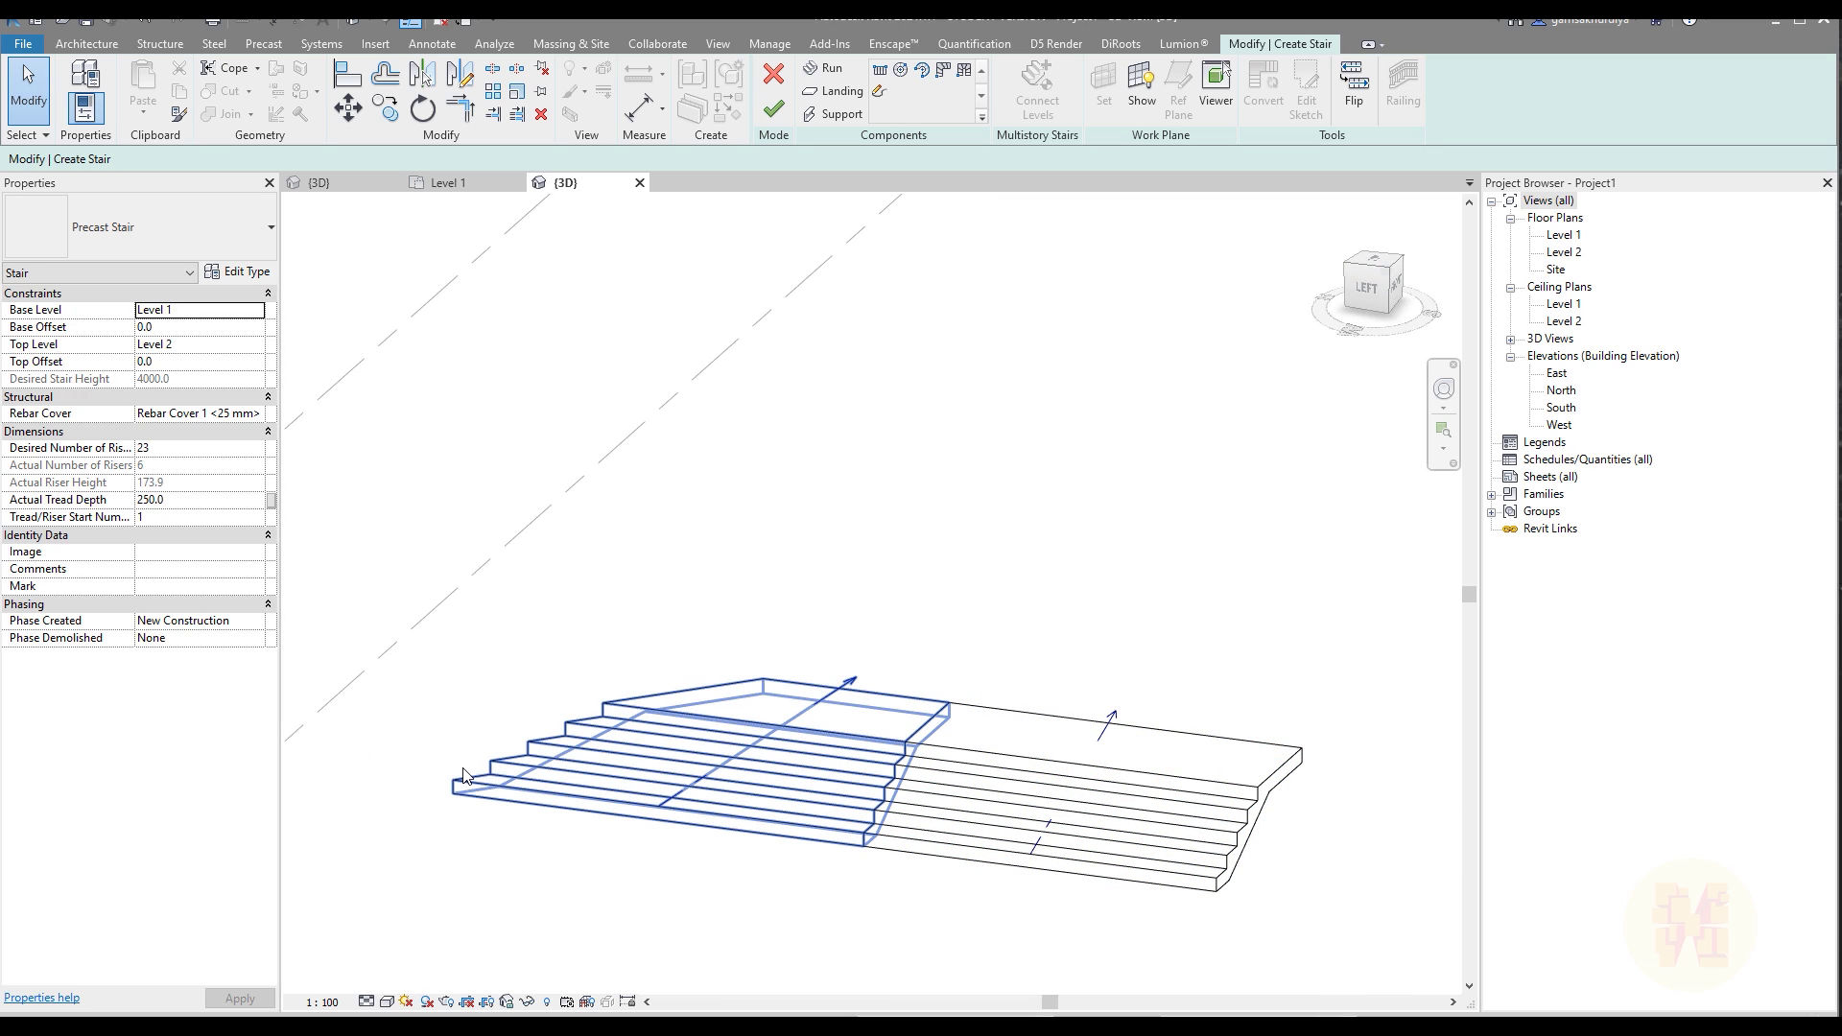
In the Level 1 plan, mirror-copy the angled run across its sloped edge, then check it in 3D
{"action": "left_click", "coordinate": [453, 184]}
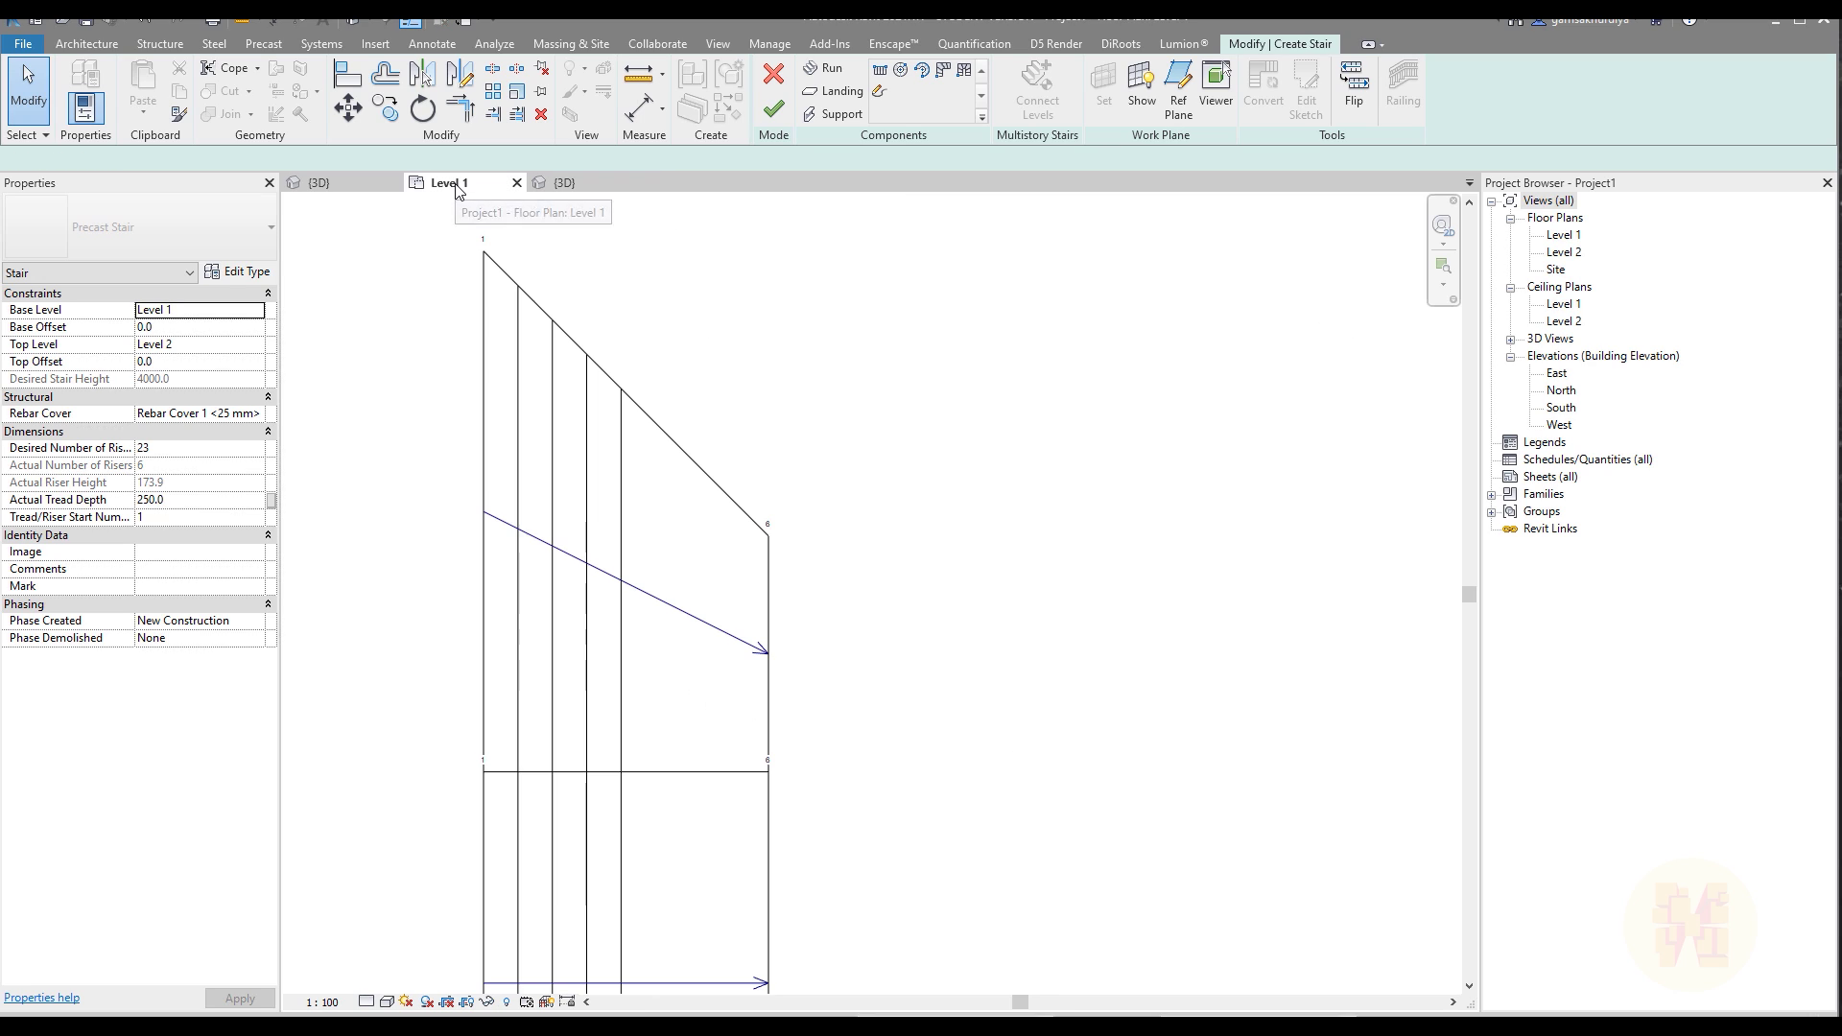
{"action": "scroll", "coordinate": [607, 303], "scroll_direction": "down", "scroll_amount": 2}
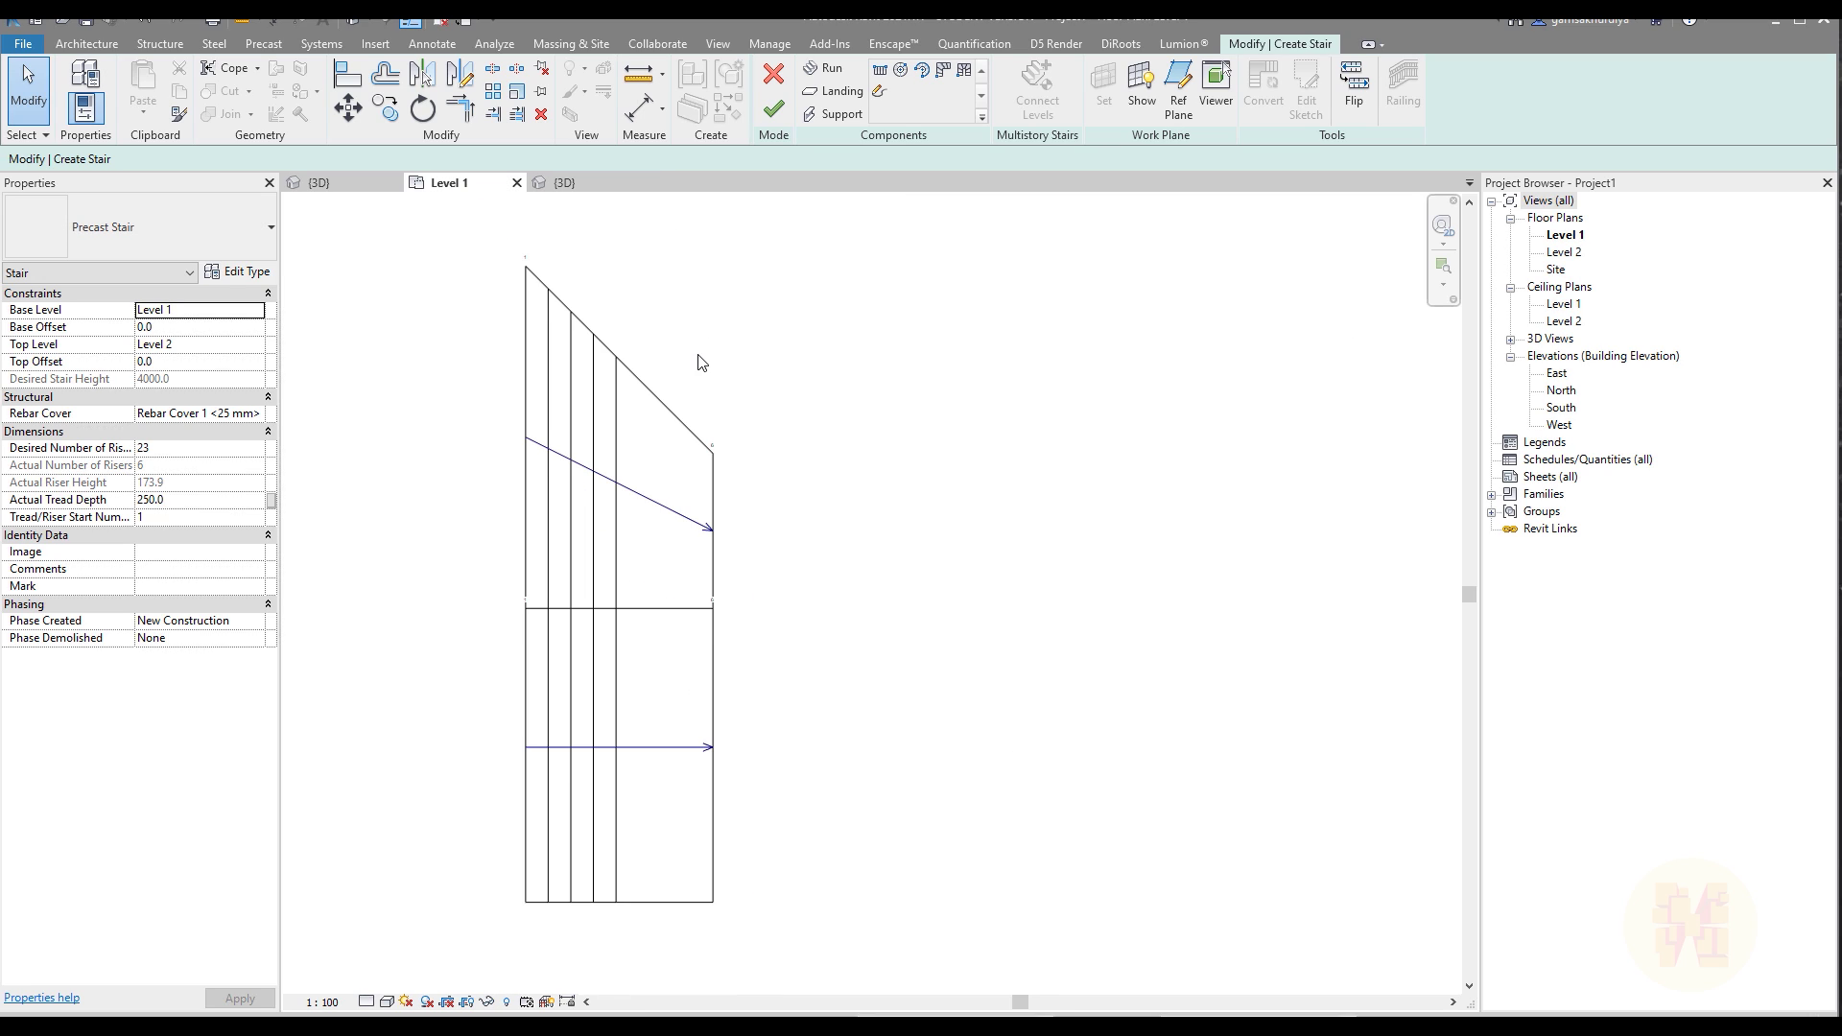
{"action": "left_click", "coordinate": [601, 369]}
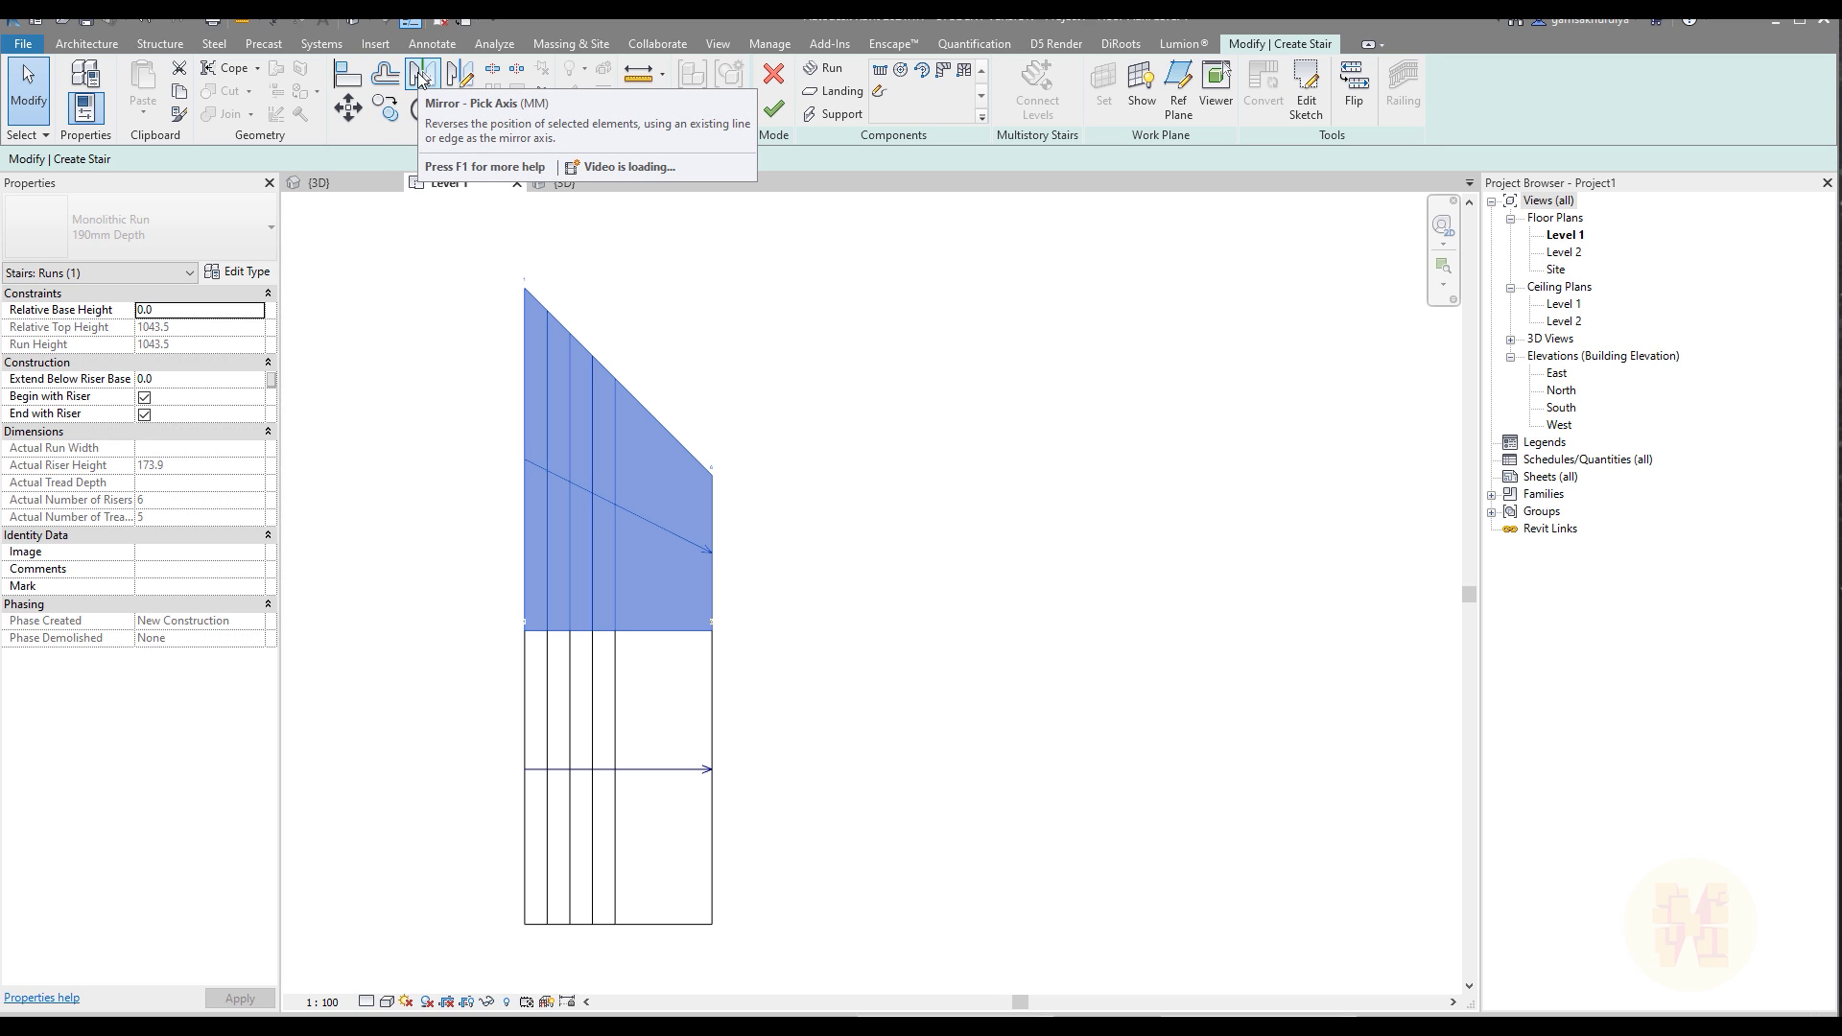
{"action": "left_click", "coordinate": [419, 77]}
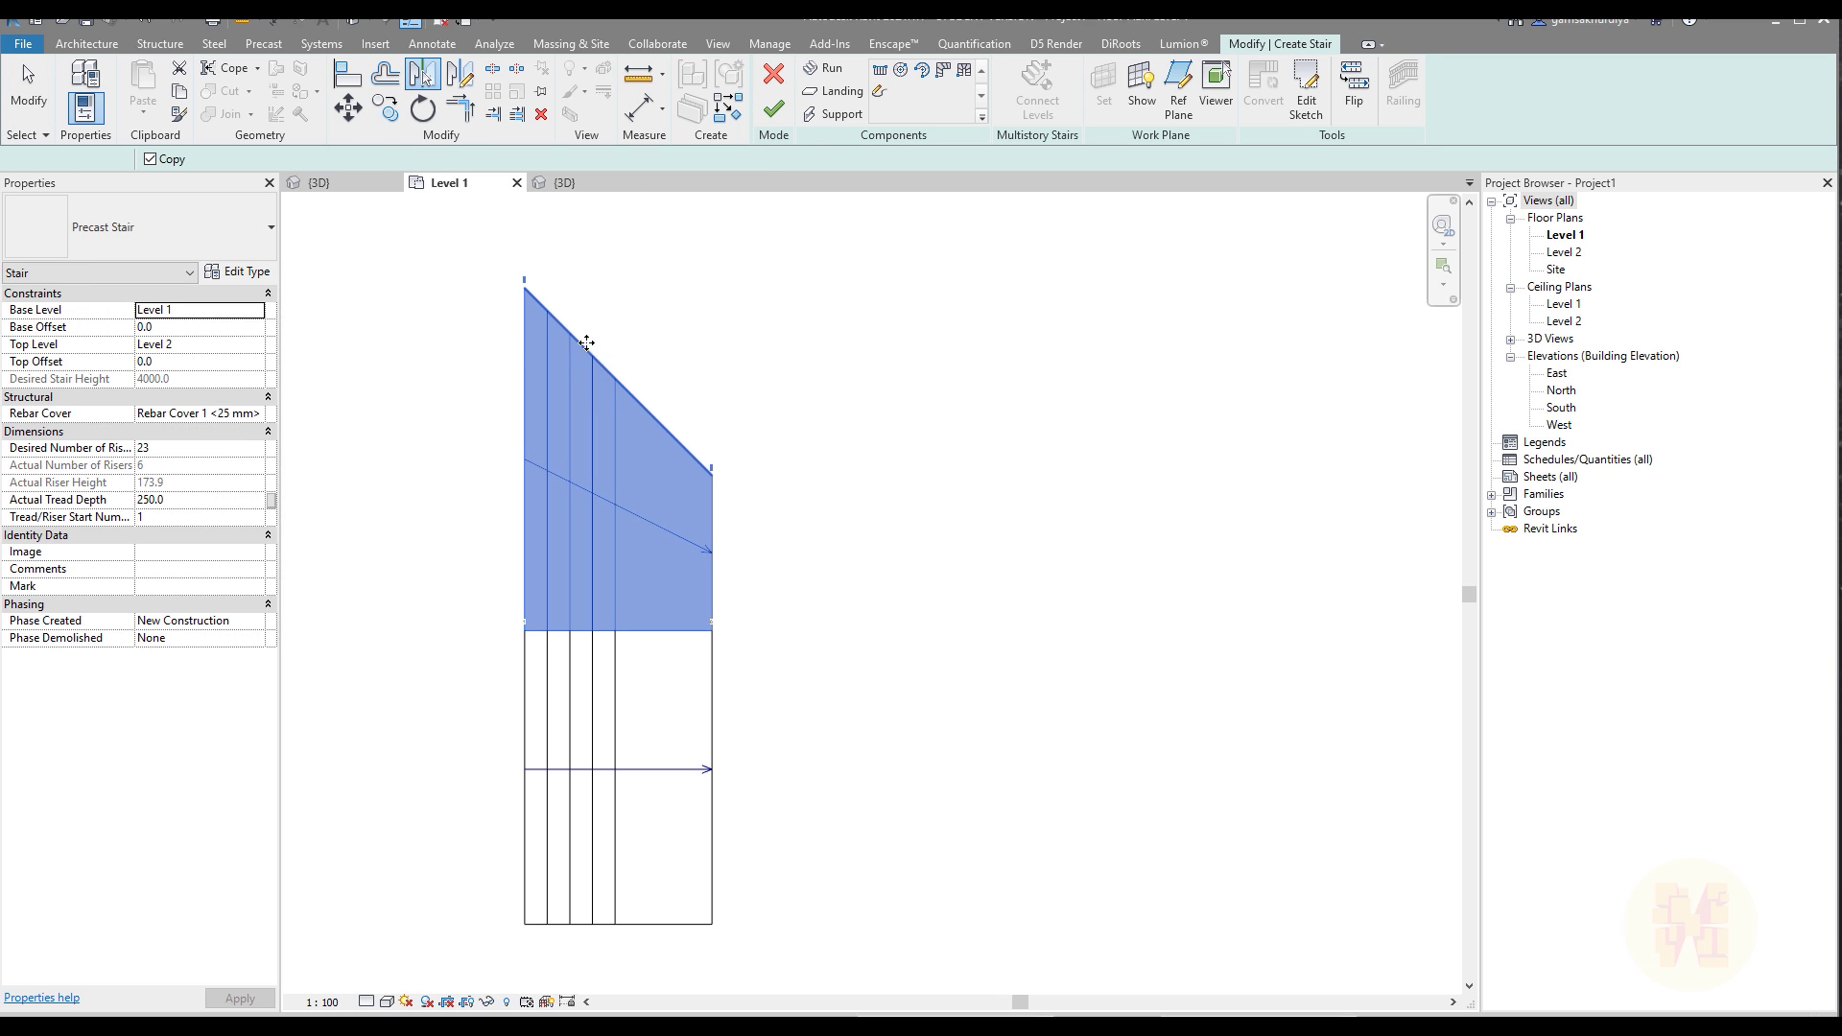
{"action": "left_click", "coordinate": [580, 342]}
{"action": "left_click", "coordinate": [559, 185]}
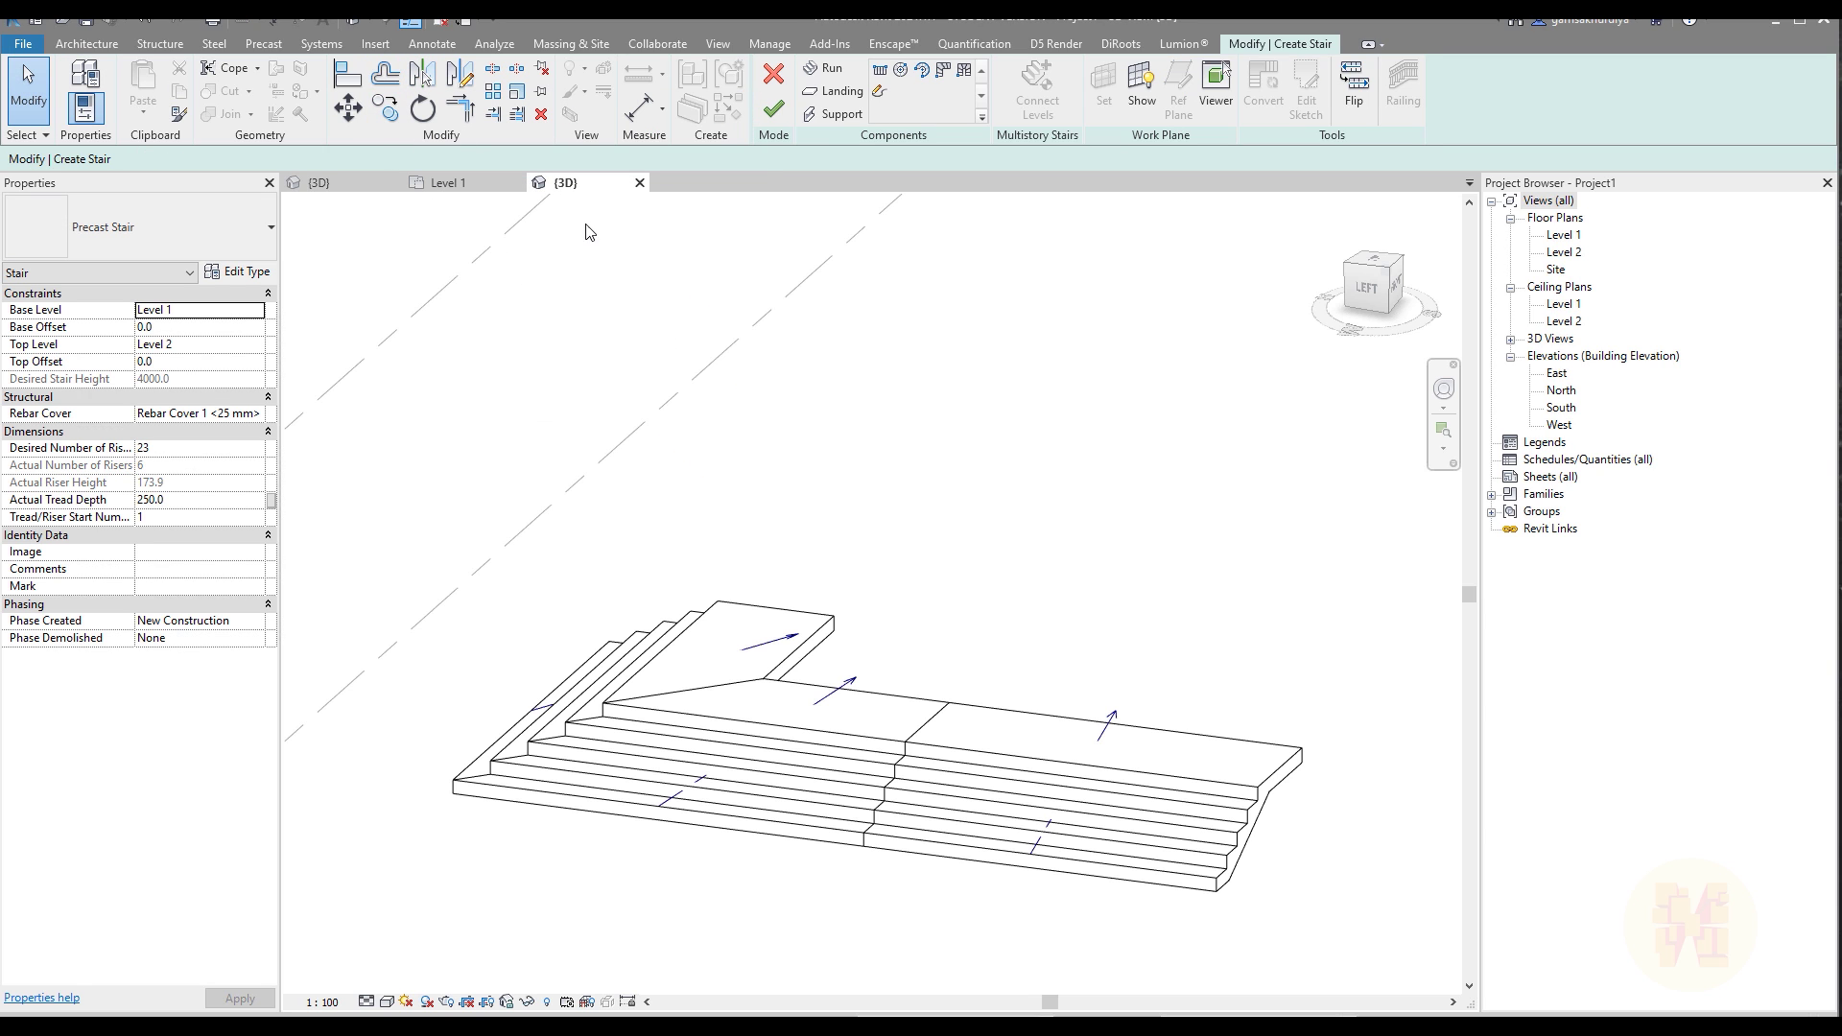
{"action": "middle_click_drag", "start_coordinate": [588, 234], "coordinate": [1055, 691], "text": "shift"}
{"action": "scroll", "coordinate": [1129, 702], "scroll_direction": "up", "scroll_amount": 1}
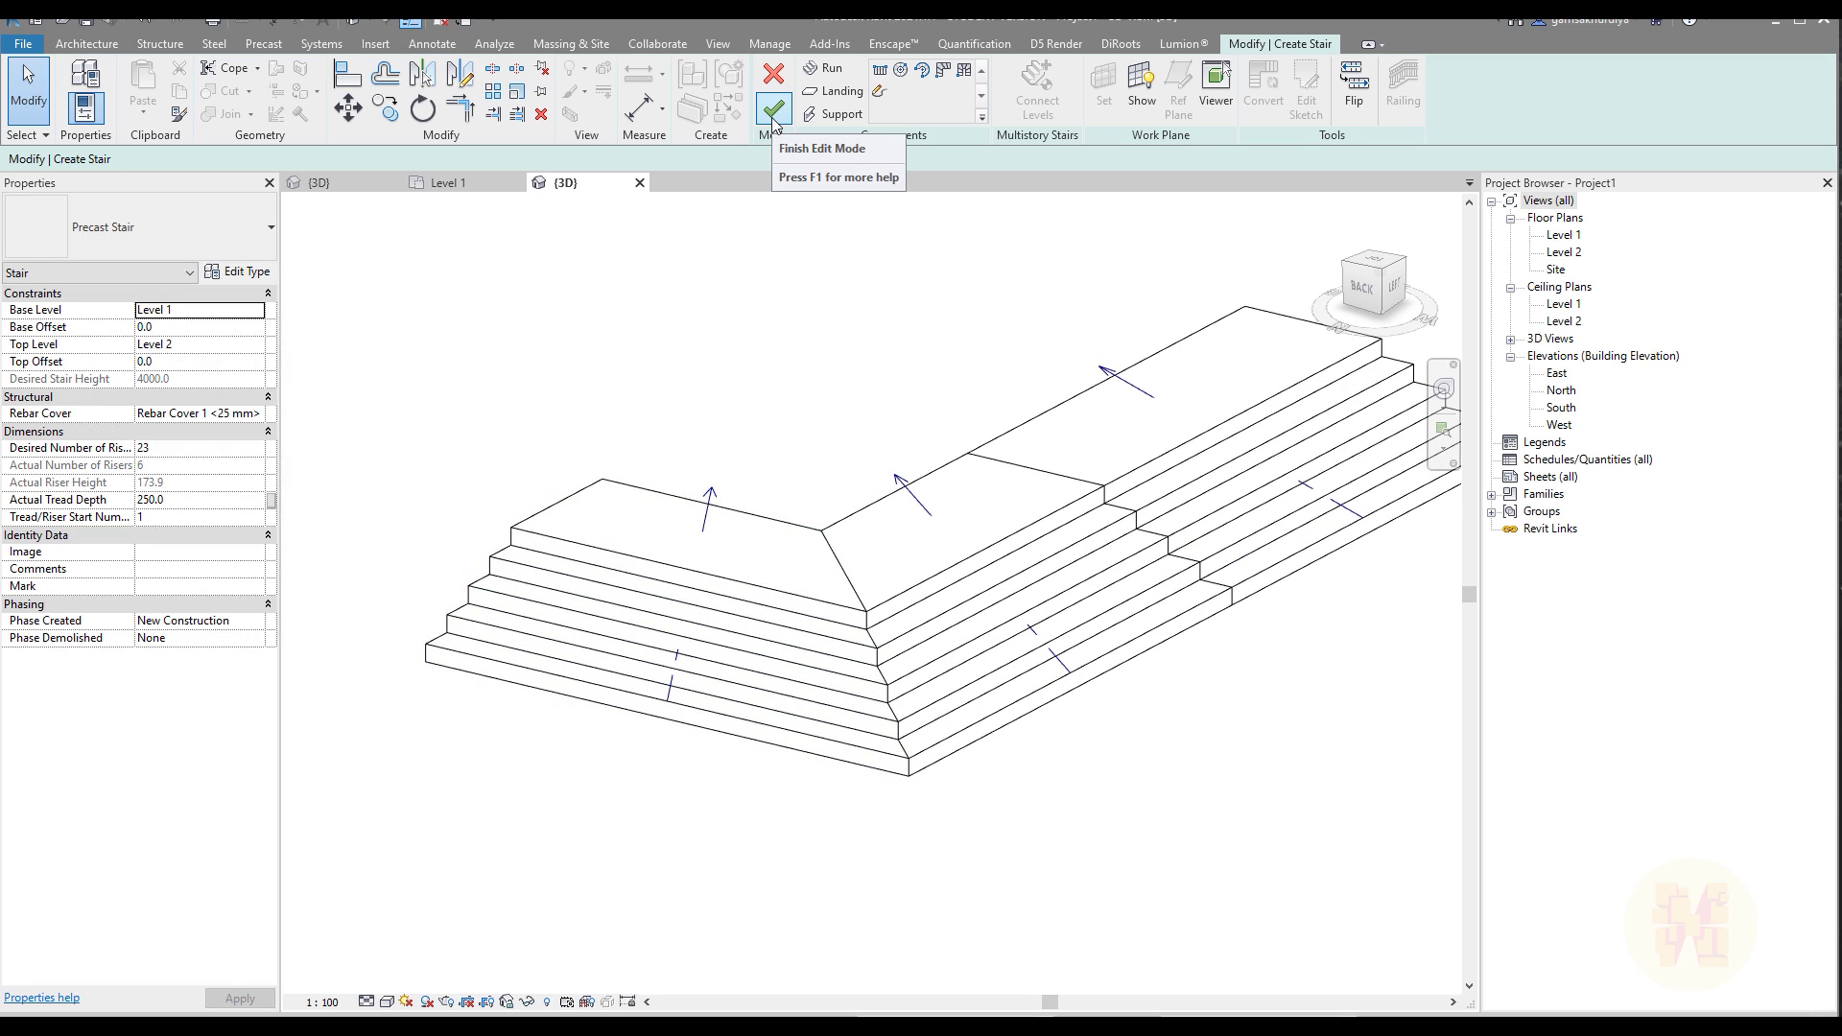
Commit the flared stair with Finish Edit Mode and inspect its L-shaped landing in 3D
{"action": "left_click", "coordinate": [774, 111]}
{"action": "left_click", "coordinate": [814, 369]}
{"action": "middle_click_drag", "start_coordinate": [964, 489], "coordinate": [777, 493]}
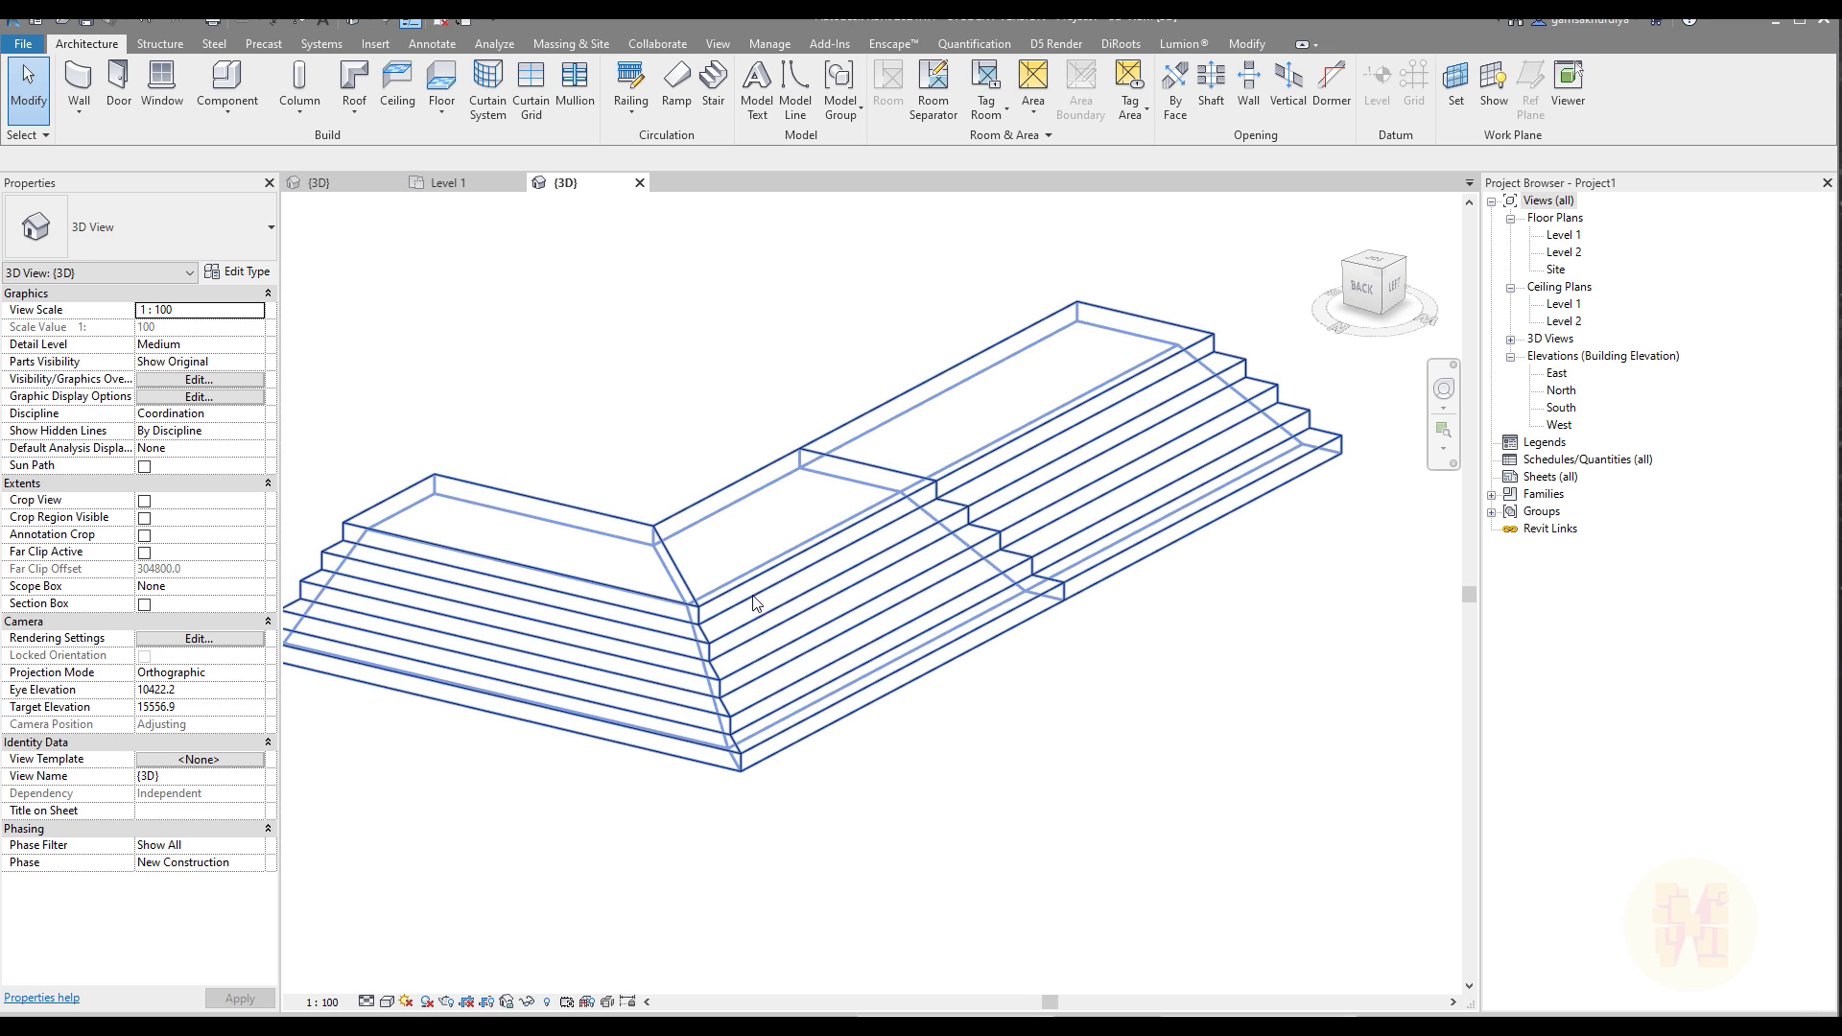
{"action": "scroll", "coordinate": [1041, 568], "scroll_direction": "down", "scroll_amount": 2}
{"action": "middle_click_drag", "start_coordinate": [1050, 578], "coordinate": [765, 574], "text": "shift"}
{"action": "scroll", "coordinate": [765, 574], "scroll_direction": "up", "scroll_amount": 2}
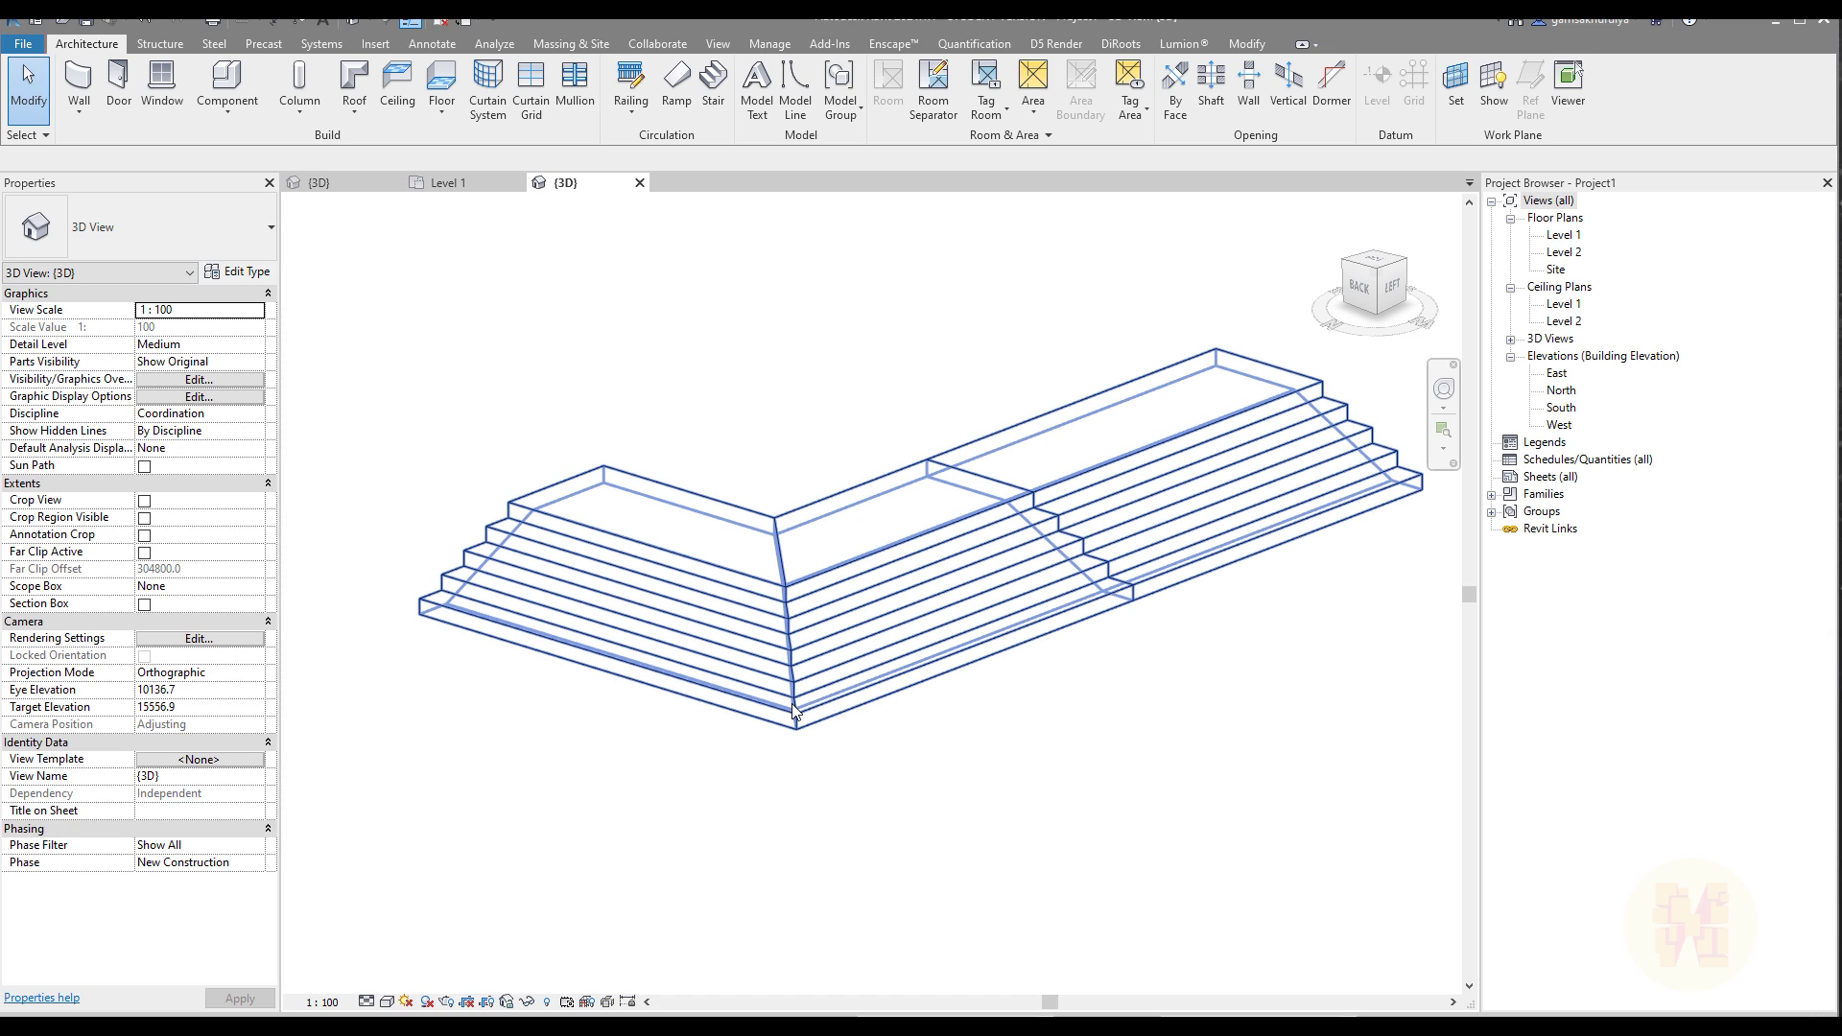
{"action": "scroll", "coordinate": [843, 580], "scroll_direction": "up", "scroll_amount": 1}
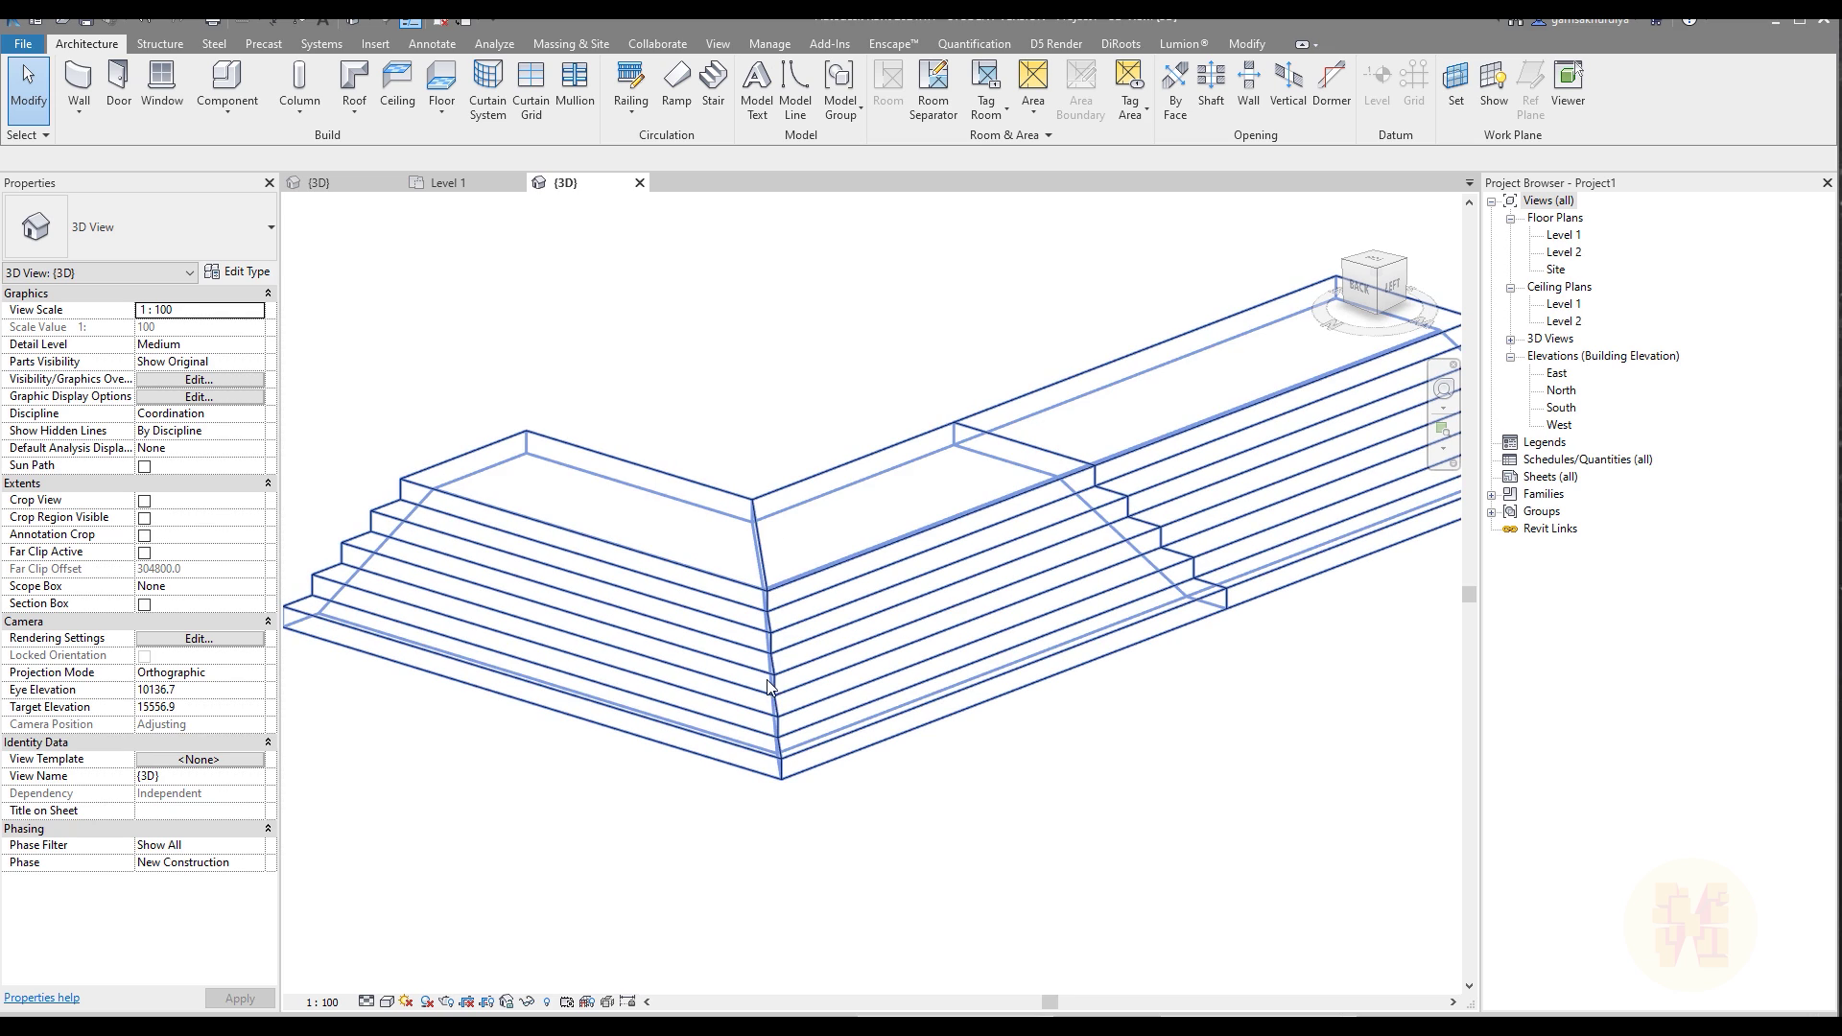
Place 900mm Pipe railings hosted on the stair with Place on Stair/Ramp
{"action": "left_click", "coordinate": [637, 112]}
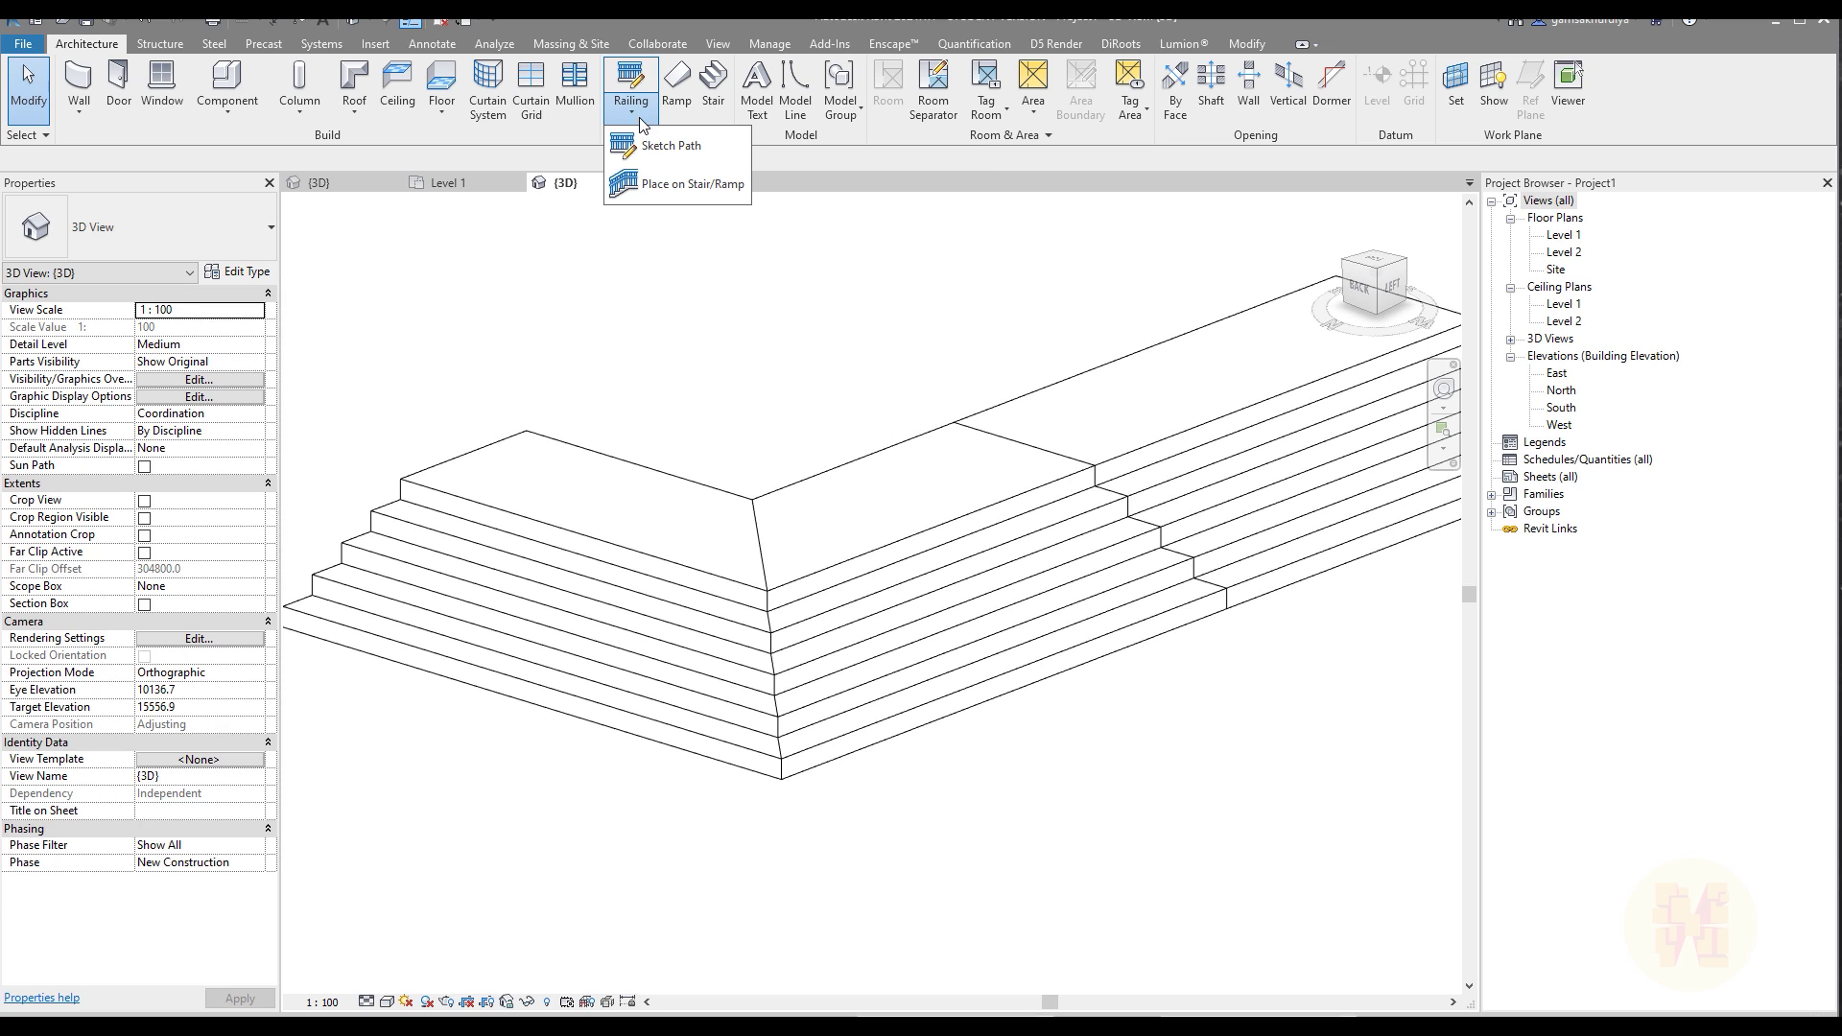
{"action": "left_click", "coordinate": [664, 186]}
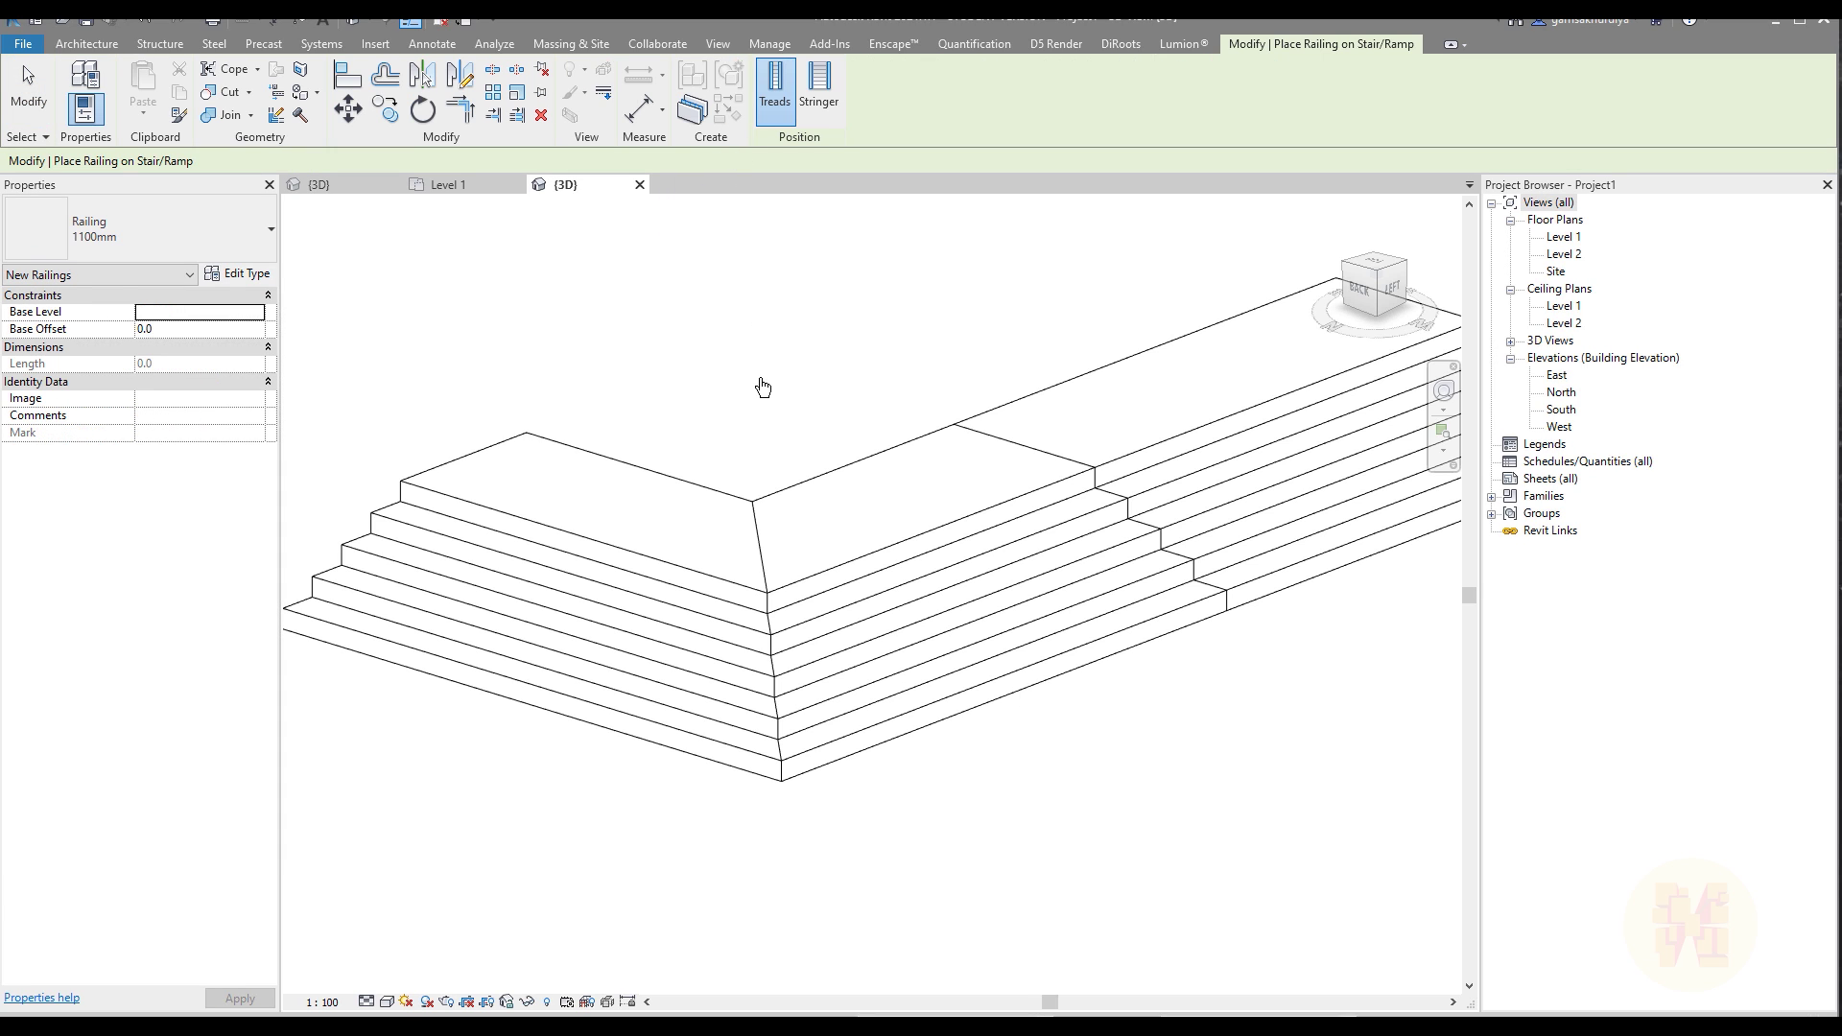
{"action": "left_click", "coordinate": [176, 238]}
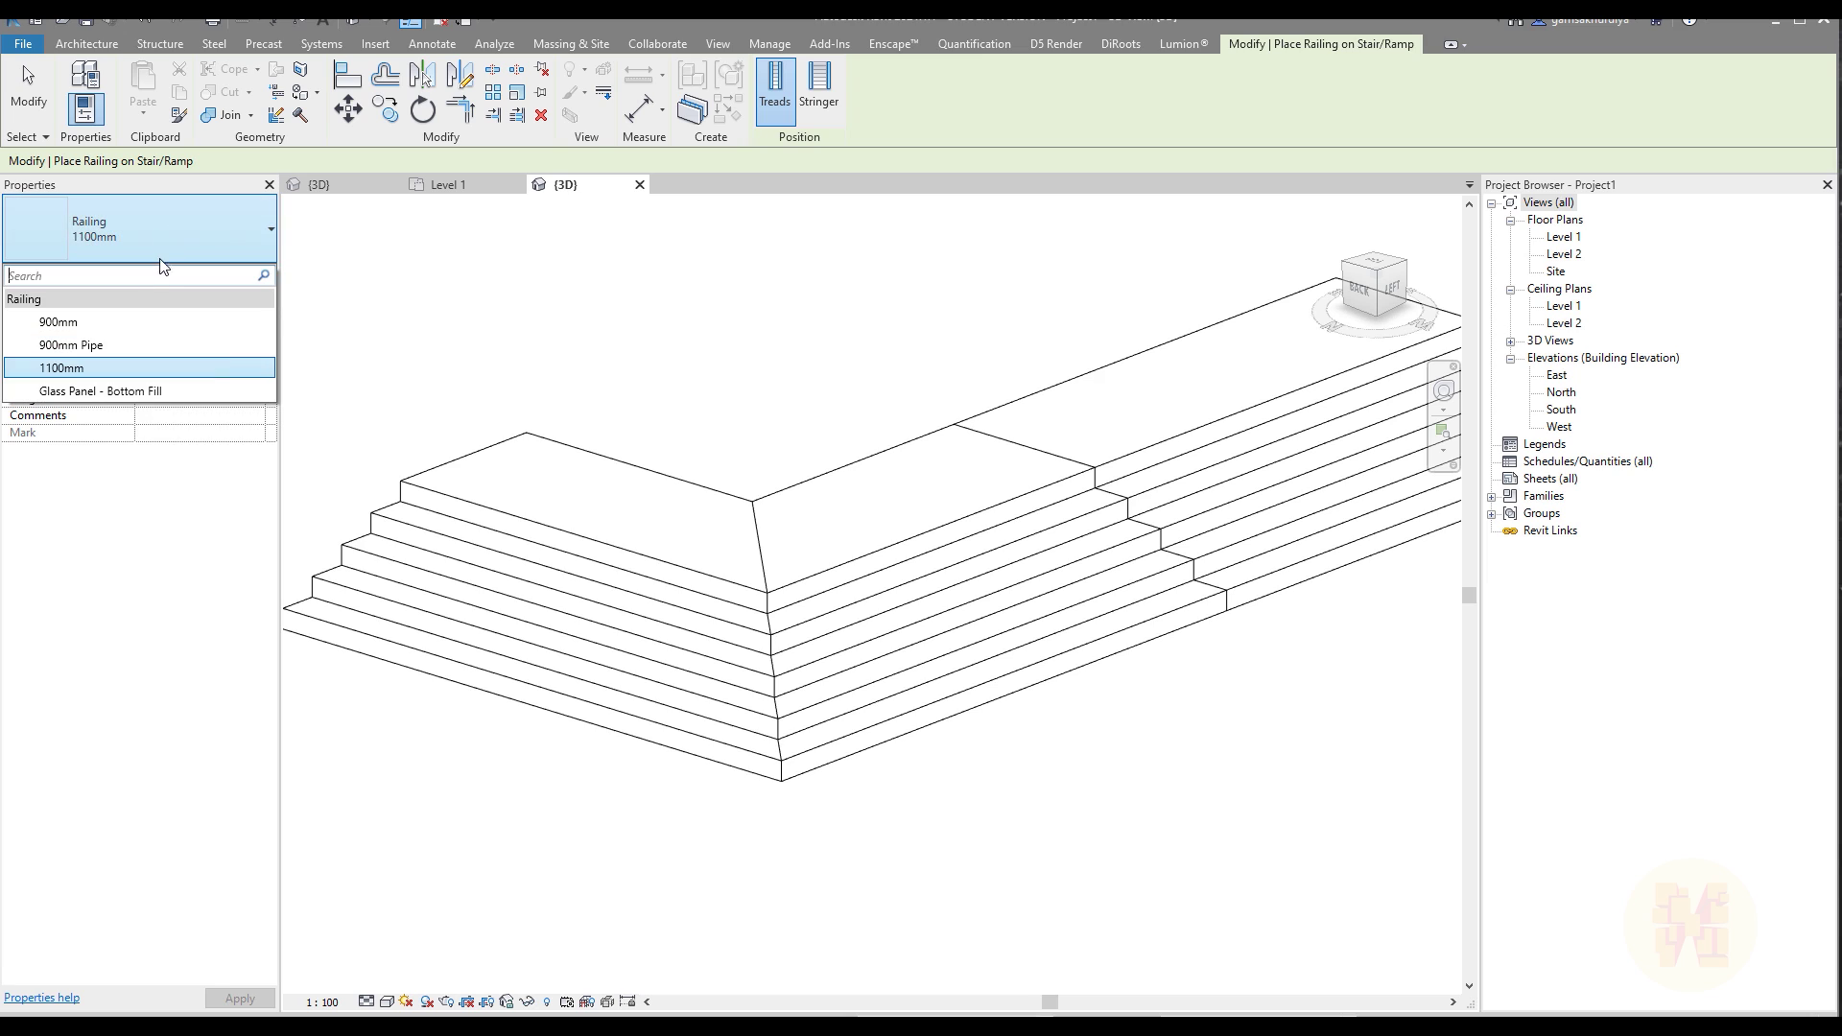
{"action": "left_click", "coordinate": [123, 347]}
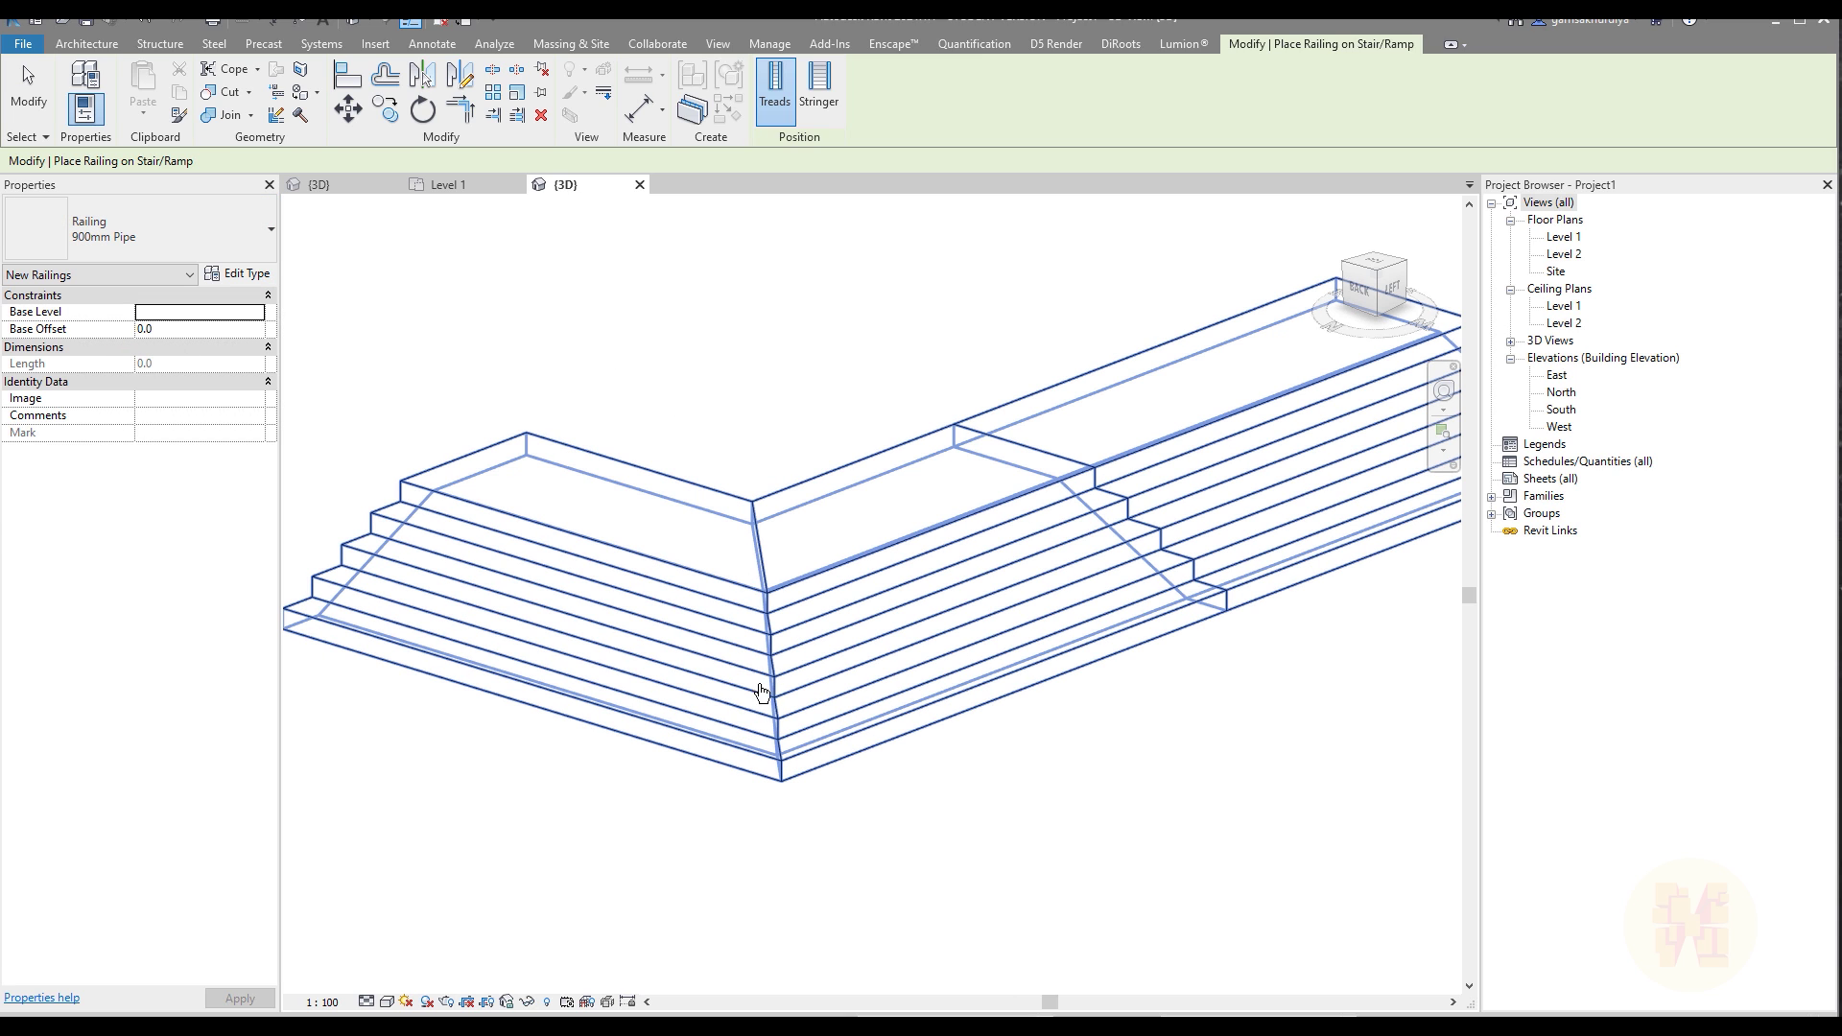
{"action": "left_click", "coordinate": [761, 691]}
Delete the unwanted extra railing segments, keeping the one along the angled corner
{"action": "left_click", "coordinate": [480, 384]}
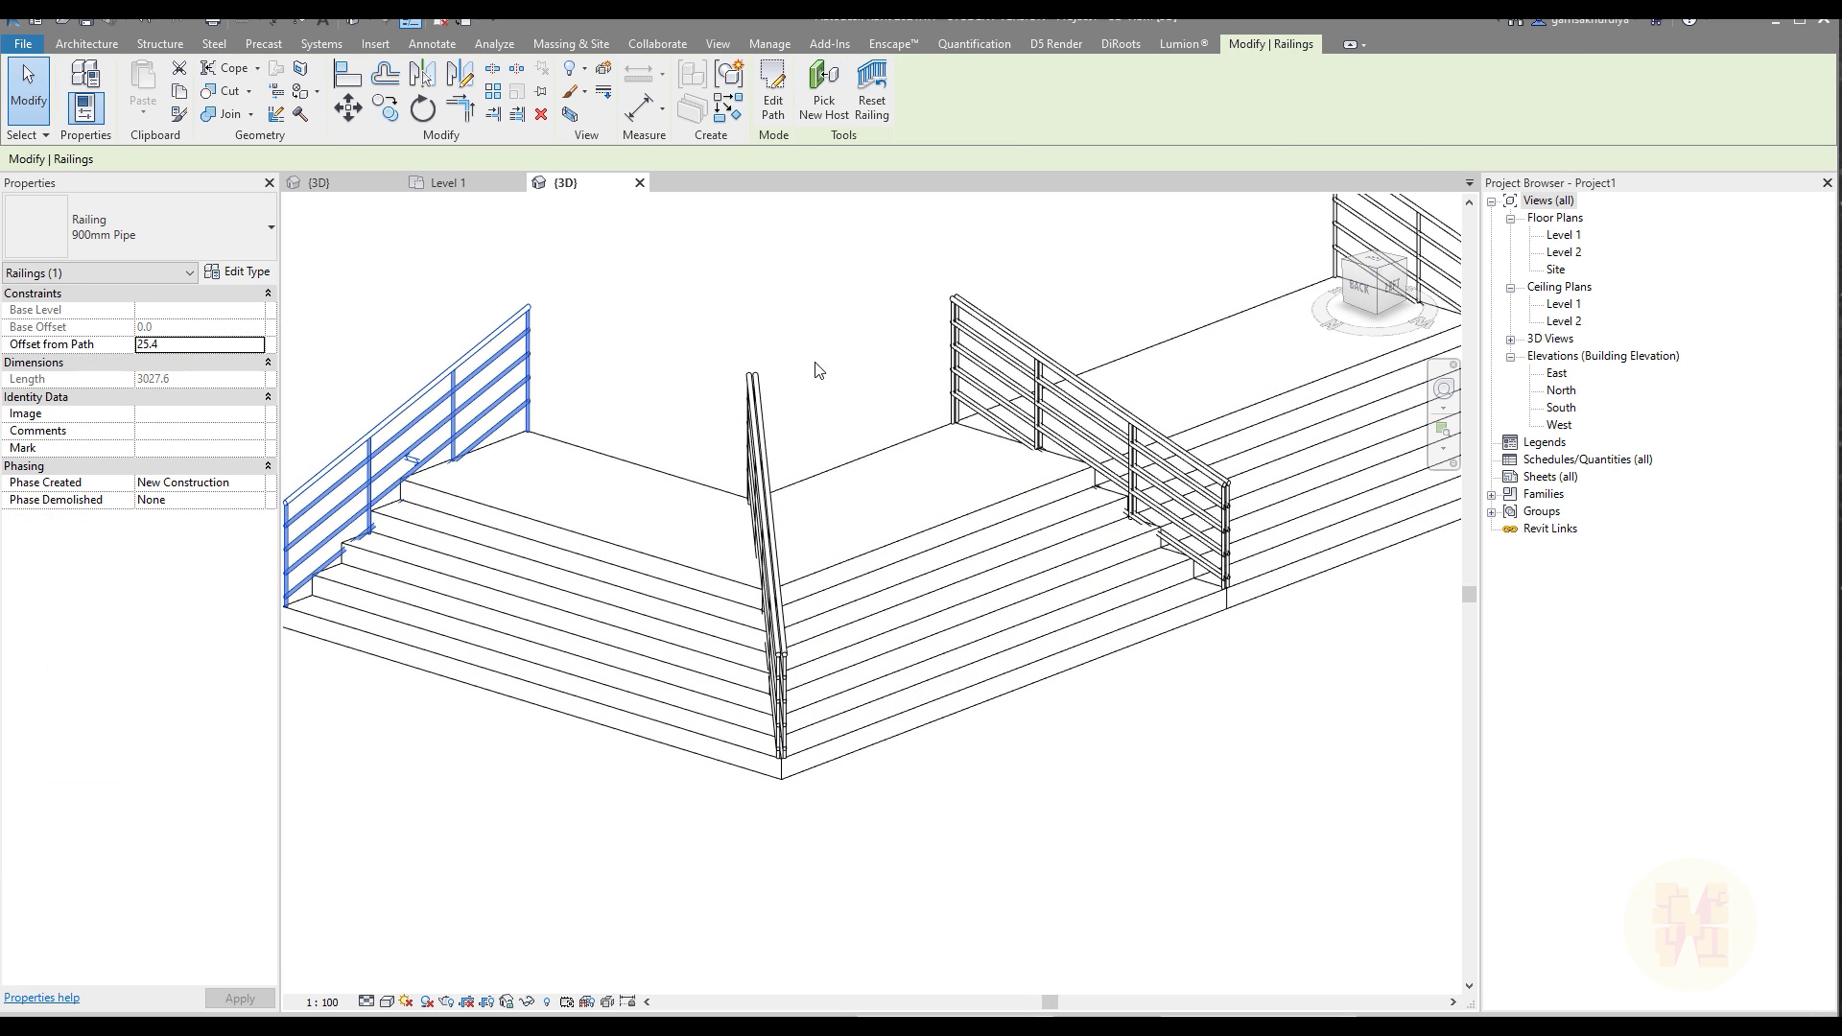
{"action": "key", "text": "Delete"}
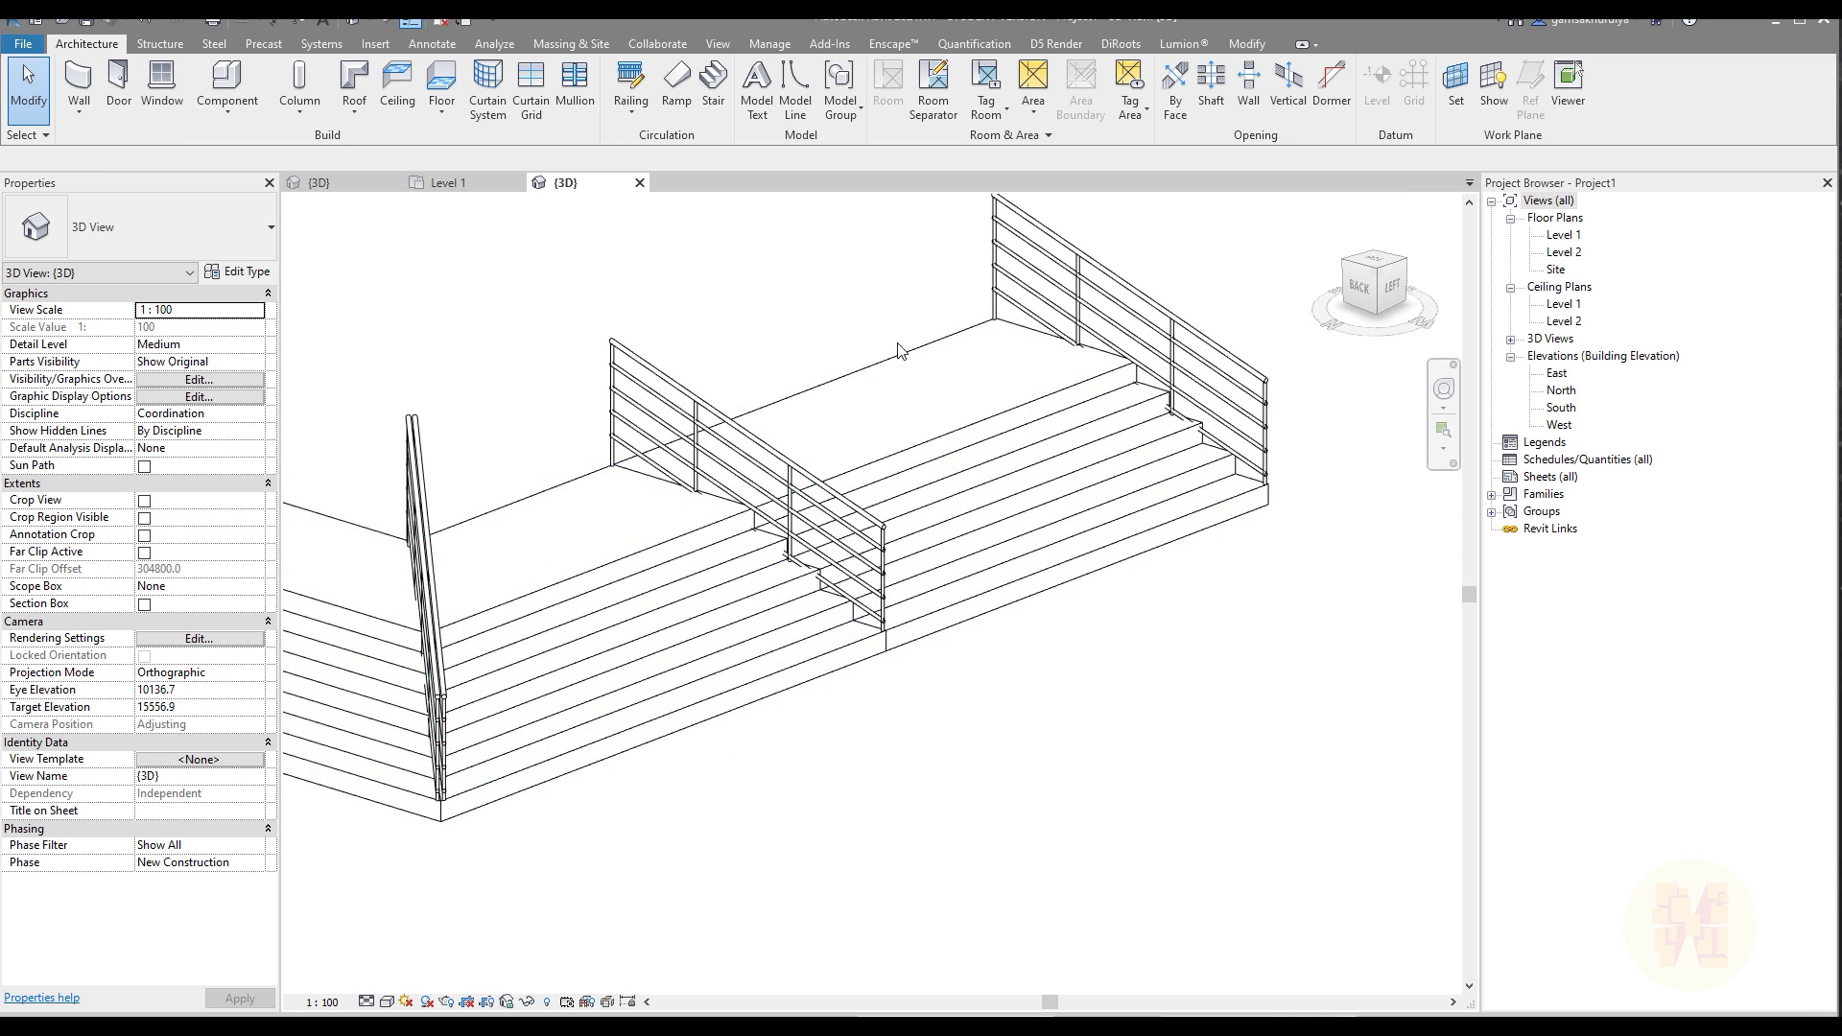
{"action": "left_click", "coordinate": [900, 374]}
{"action": "key", "text": "Delete"}
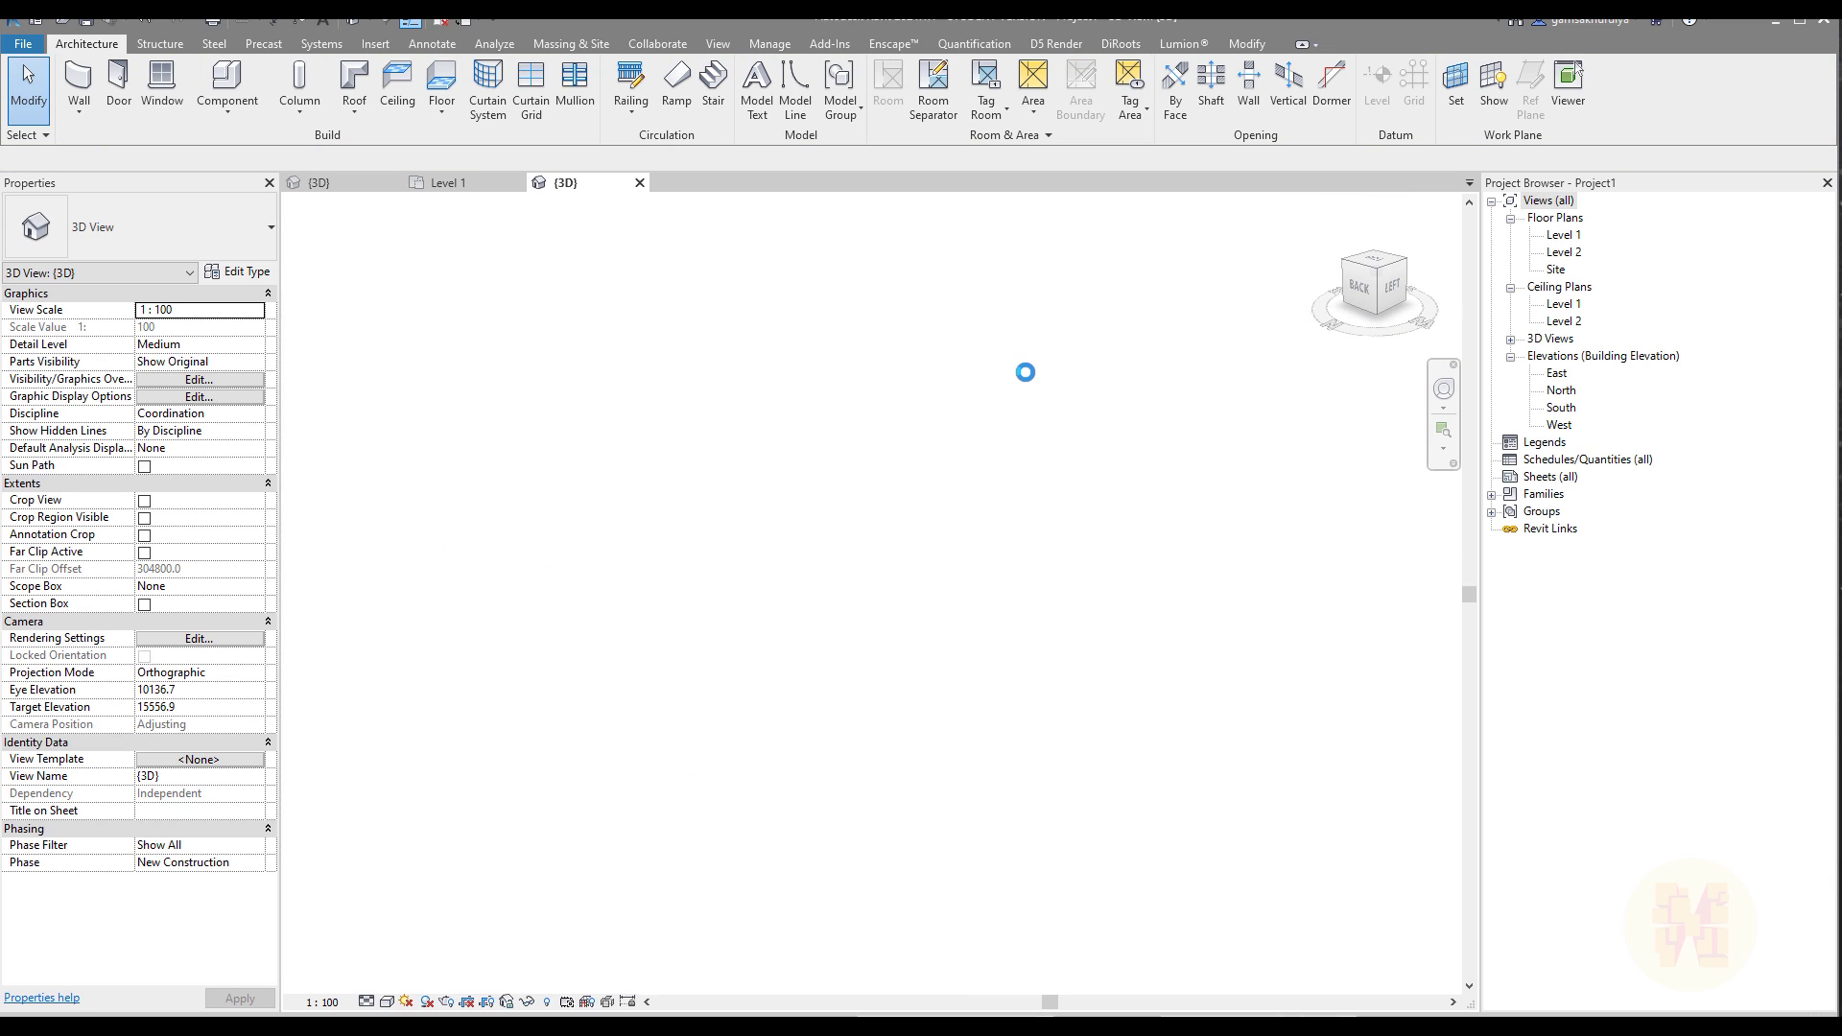
{"action": "left_click", "coordinate": [1036, 259]}
{"action": "key", "text": "Delete"}
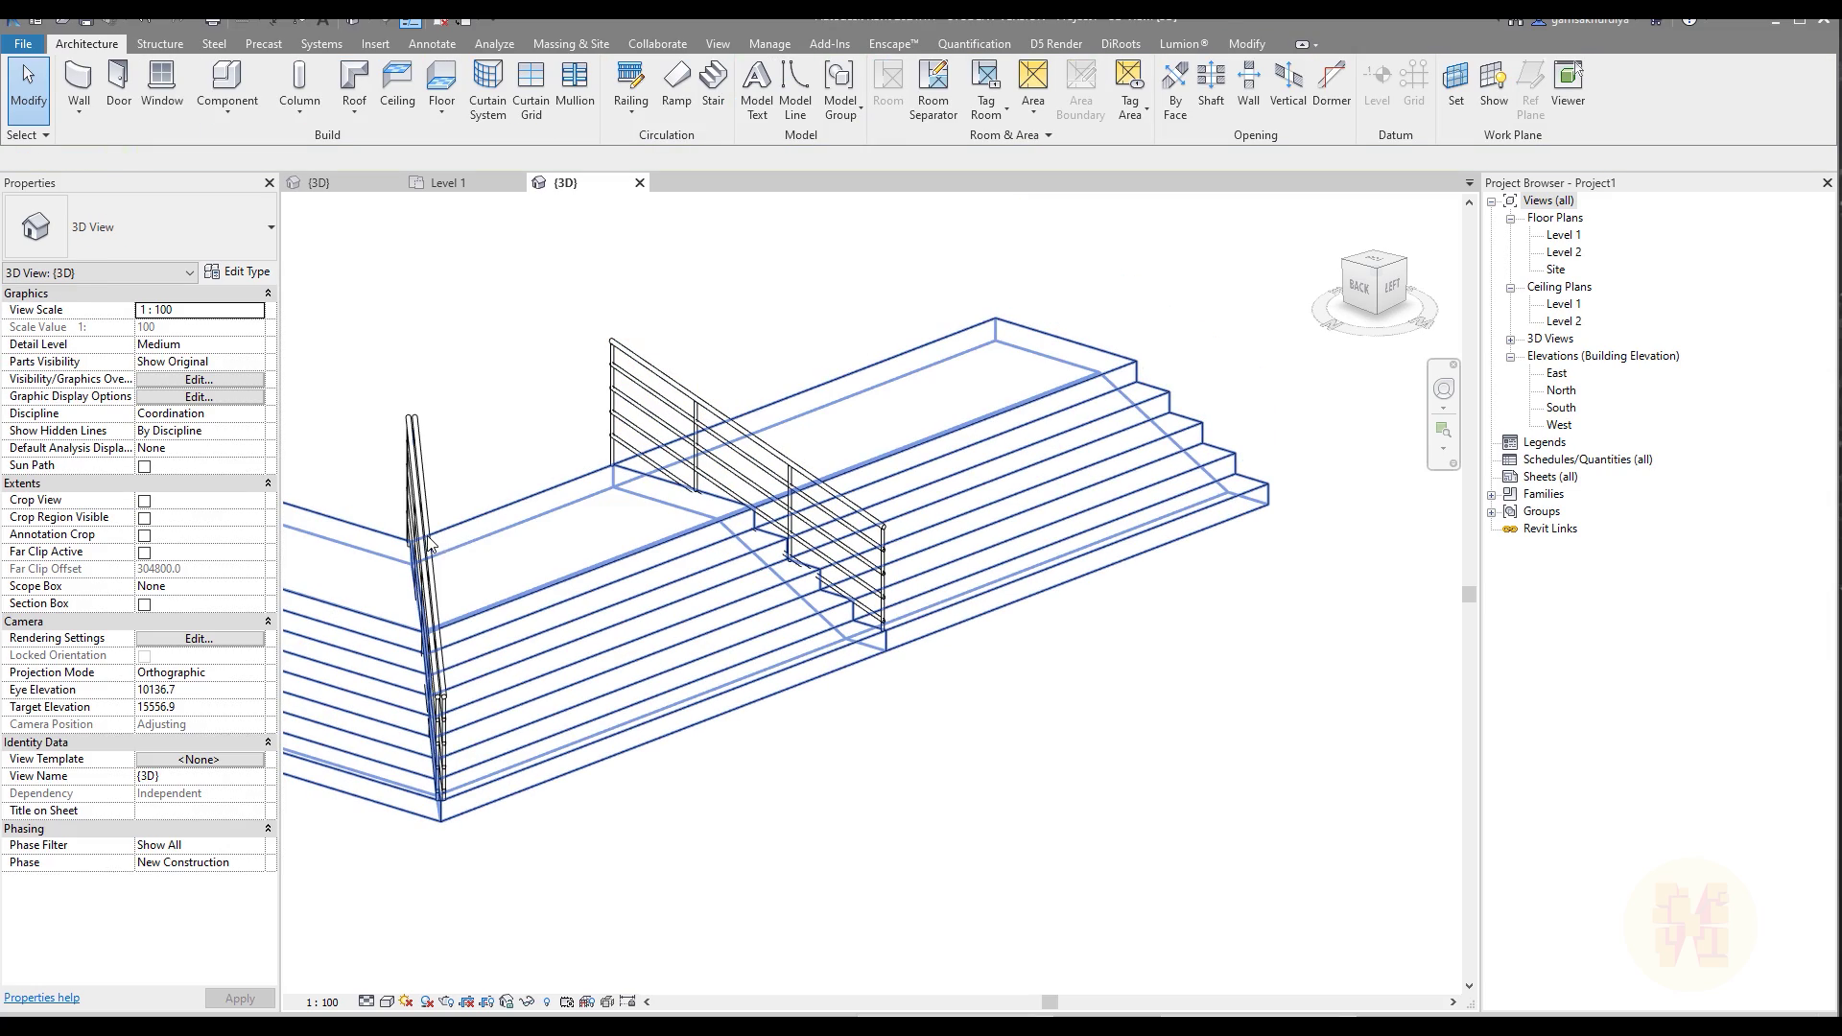
{"action": "left_click", "coordinate": [433, 544]}
{"action": "key", "text": "Delete"}
{"action": "middle_click_drag", "start_coordinate": [649, 703], "coordinate": [969, 671], "text": "shift"}
{"action": "scroll", "coordinate": [1054, 731], "scroll_direction": "up", "scroll_amount": 5}
Set the corner railing's Offset from Path to 0.0
{"action": "left_click", "coordinate": [797, 648]}
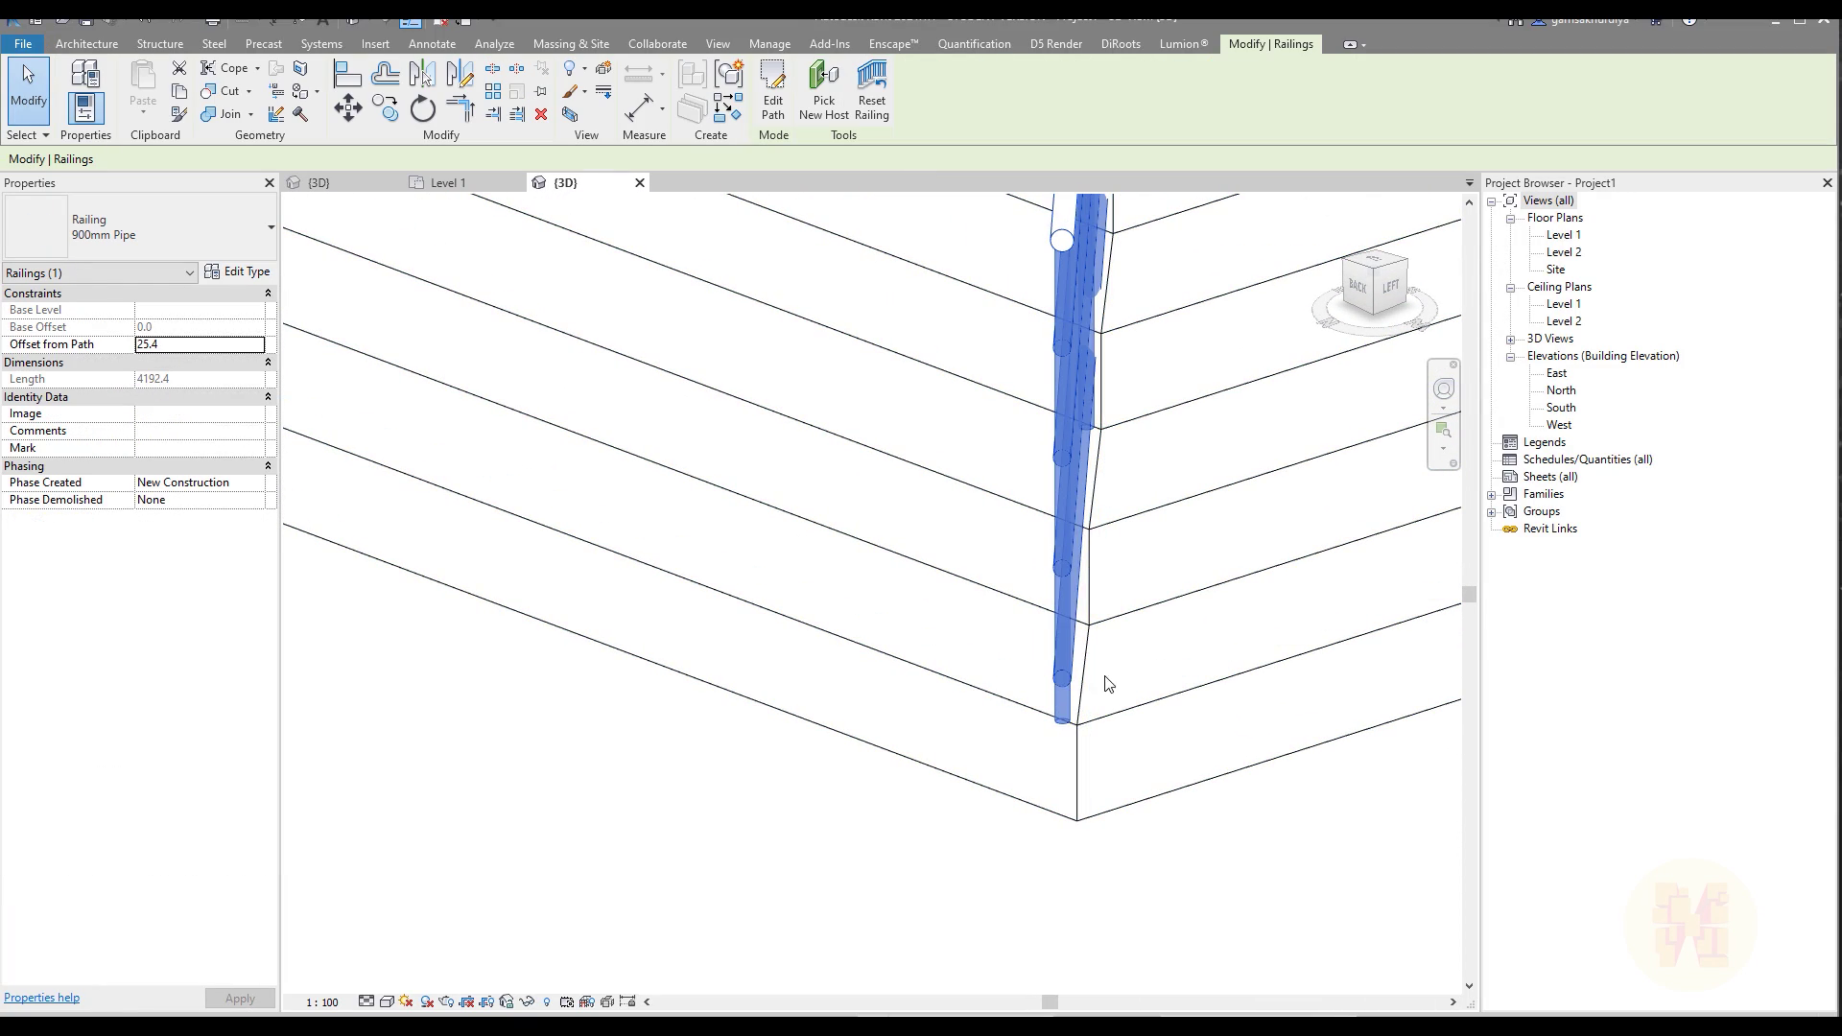
{"action": "middle_click_drag", "start_coordinate": [1109, 683], "coordinate": [763, 696], "text": "shift"}
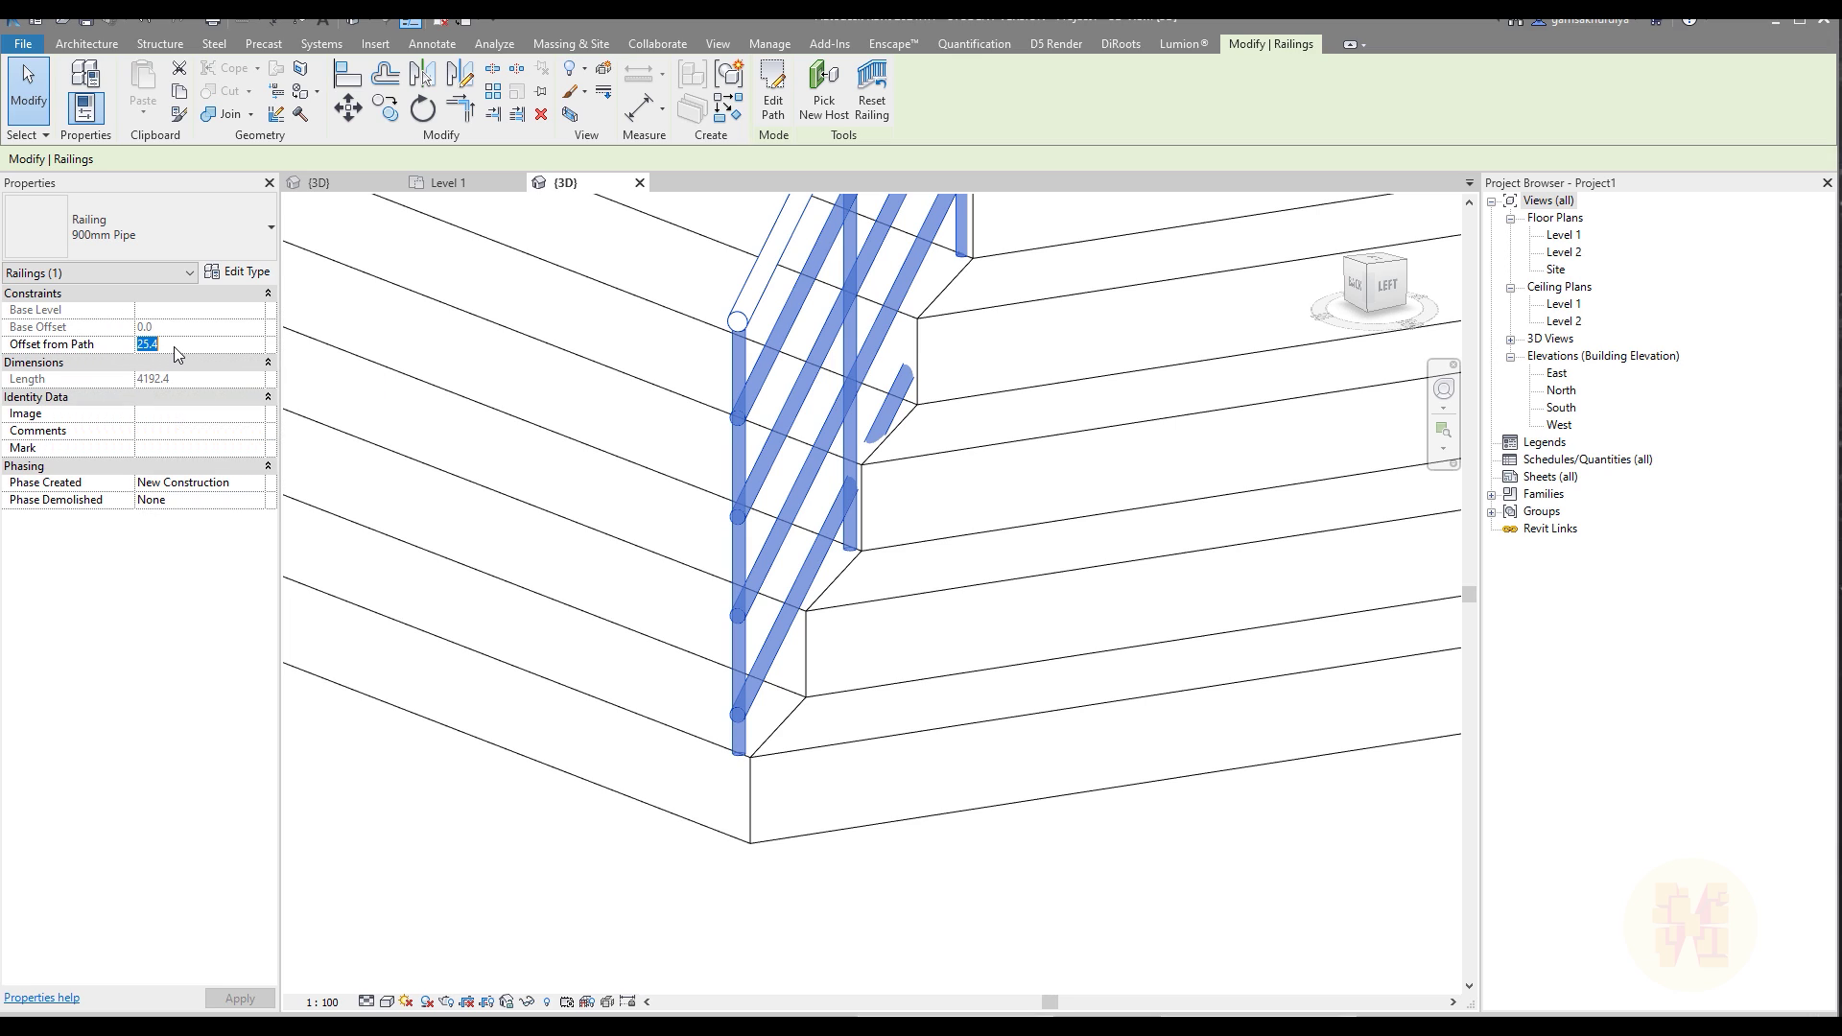
{"action": "key", "text": "Delete"}
{"action": "key", "text": "Delete"}
{"action": "key", "text": "Delete"}
{"action": "key", "text": "Delete"}
{"action": "key", "text": "Return"}
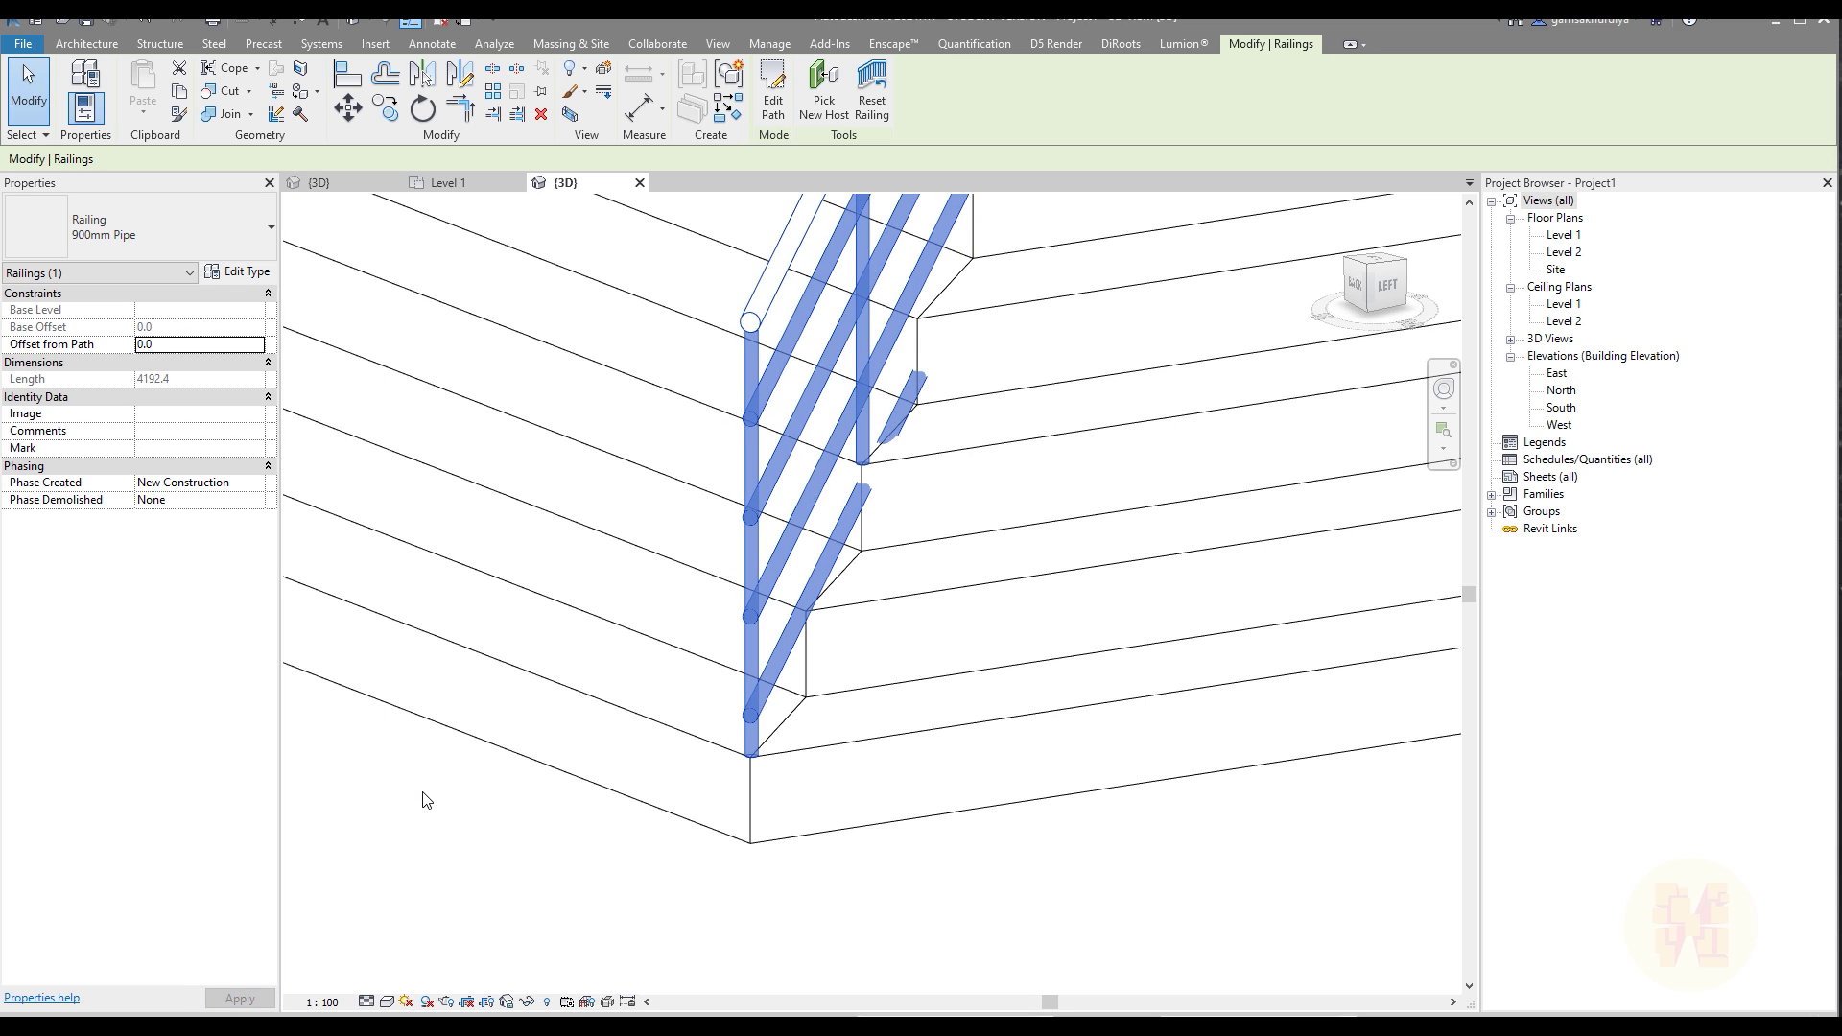
Set the right-hand railing's Offset from Path to 0.0 as well
{"action": "scroll", "coordinate": [632, 811], "scroll_direction": "down", "scroll_amount": 2}
{"action": "scroll", "coordinate": [1021, 564], "scroll_direction": "down", "scroll_amount": 3}
{"action": "middle_click_drag", "start_coordinate": [1021, 564], "coordinate": [461, 705]}
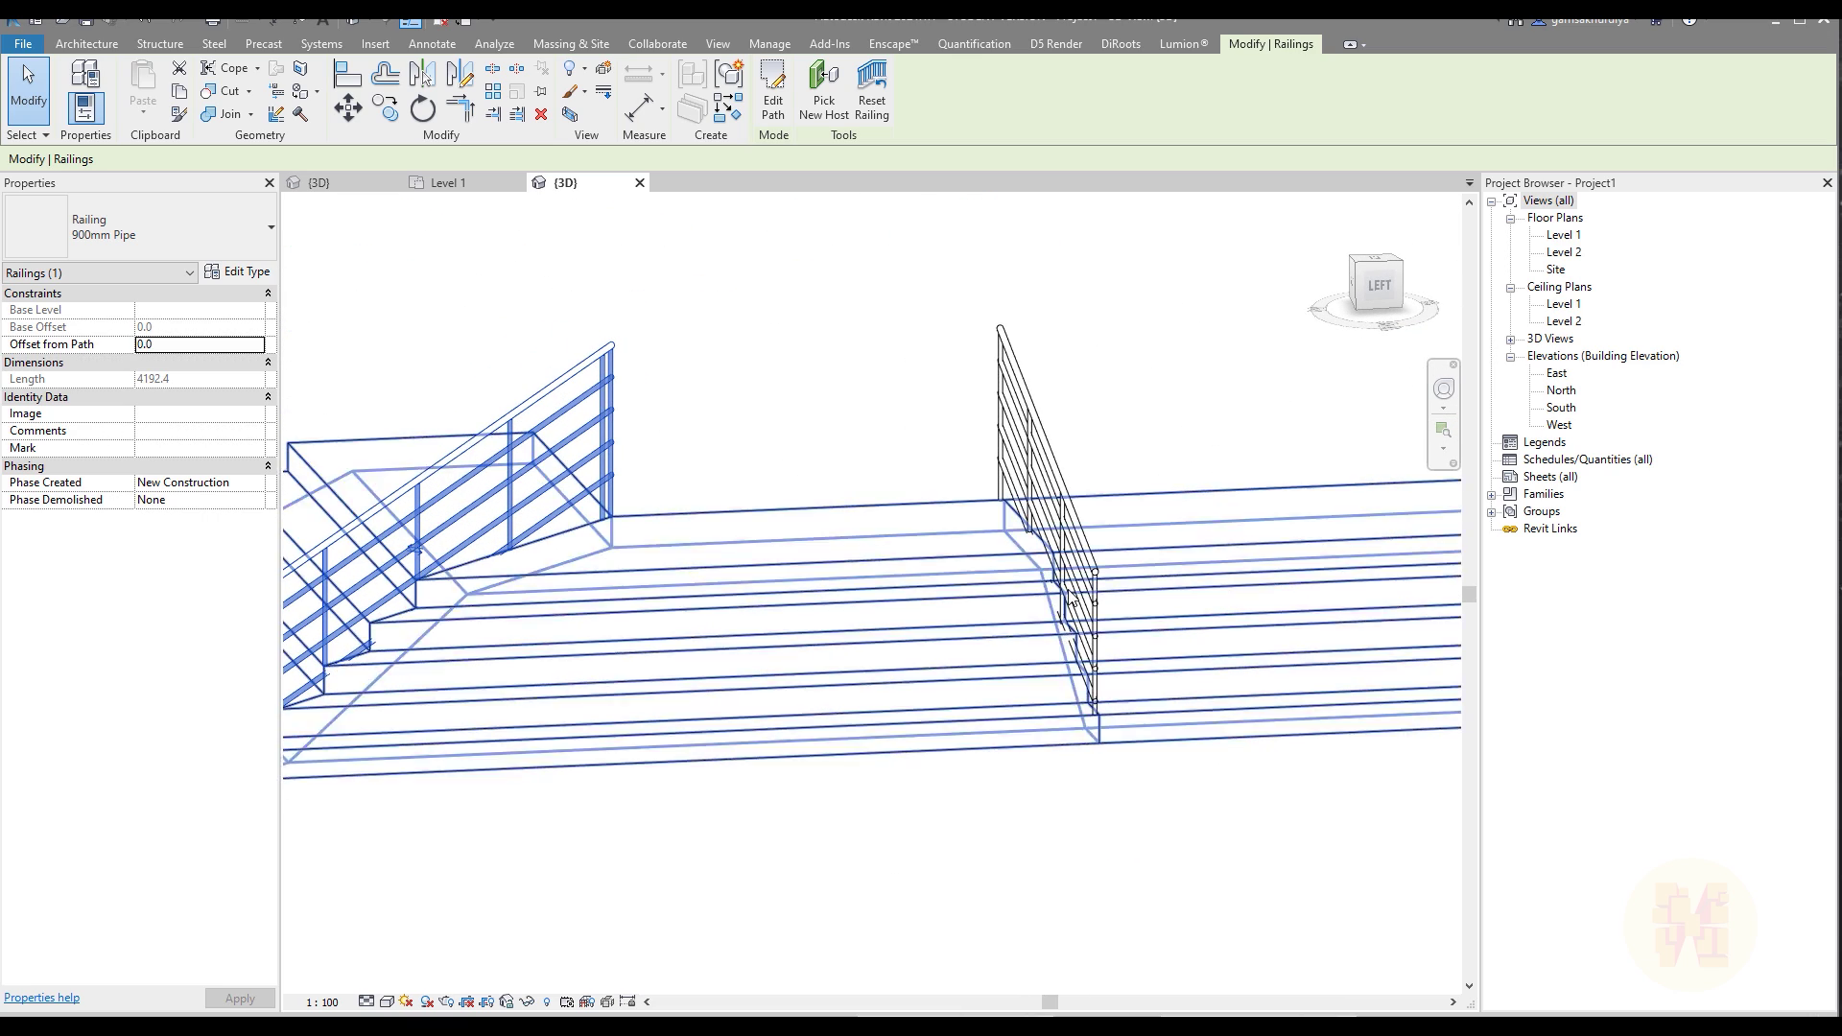
{"action": "left_click", "coordinate": [1094, 633]}
{"action": "middle_click_drag", "start_coordinate": [1225, 661], "coordinate": [958, 658], "text": "shift"}
{"action": "scroll", "coordinate": [836, 685], "scroll_direction": "up", "scroll_amount": 3}
{"action": "scroll", "coordinate": [838, 724], "scroll_direction": "up", "scroll_amount": 2}
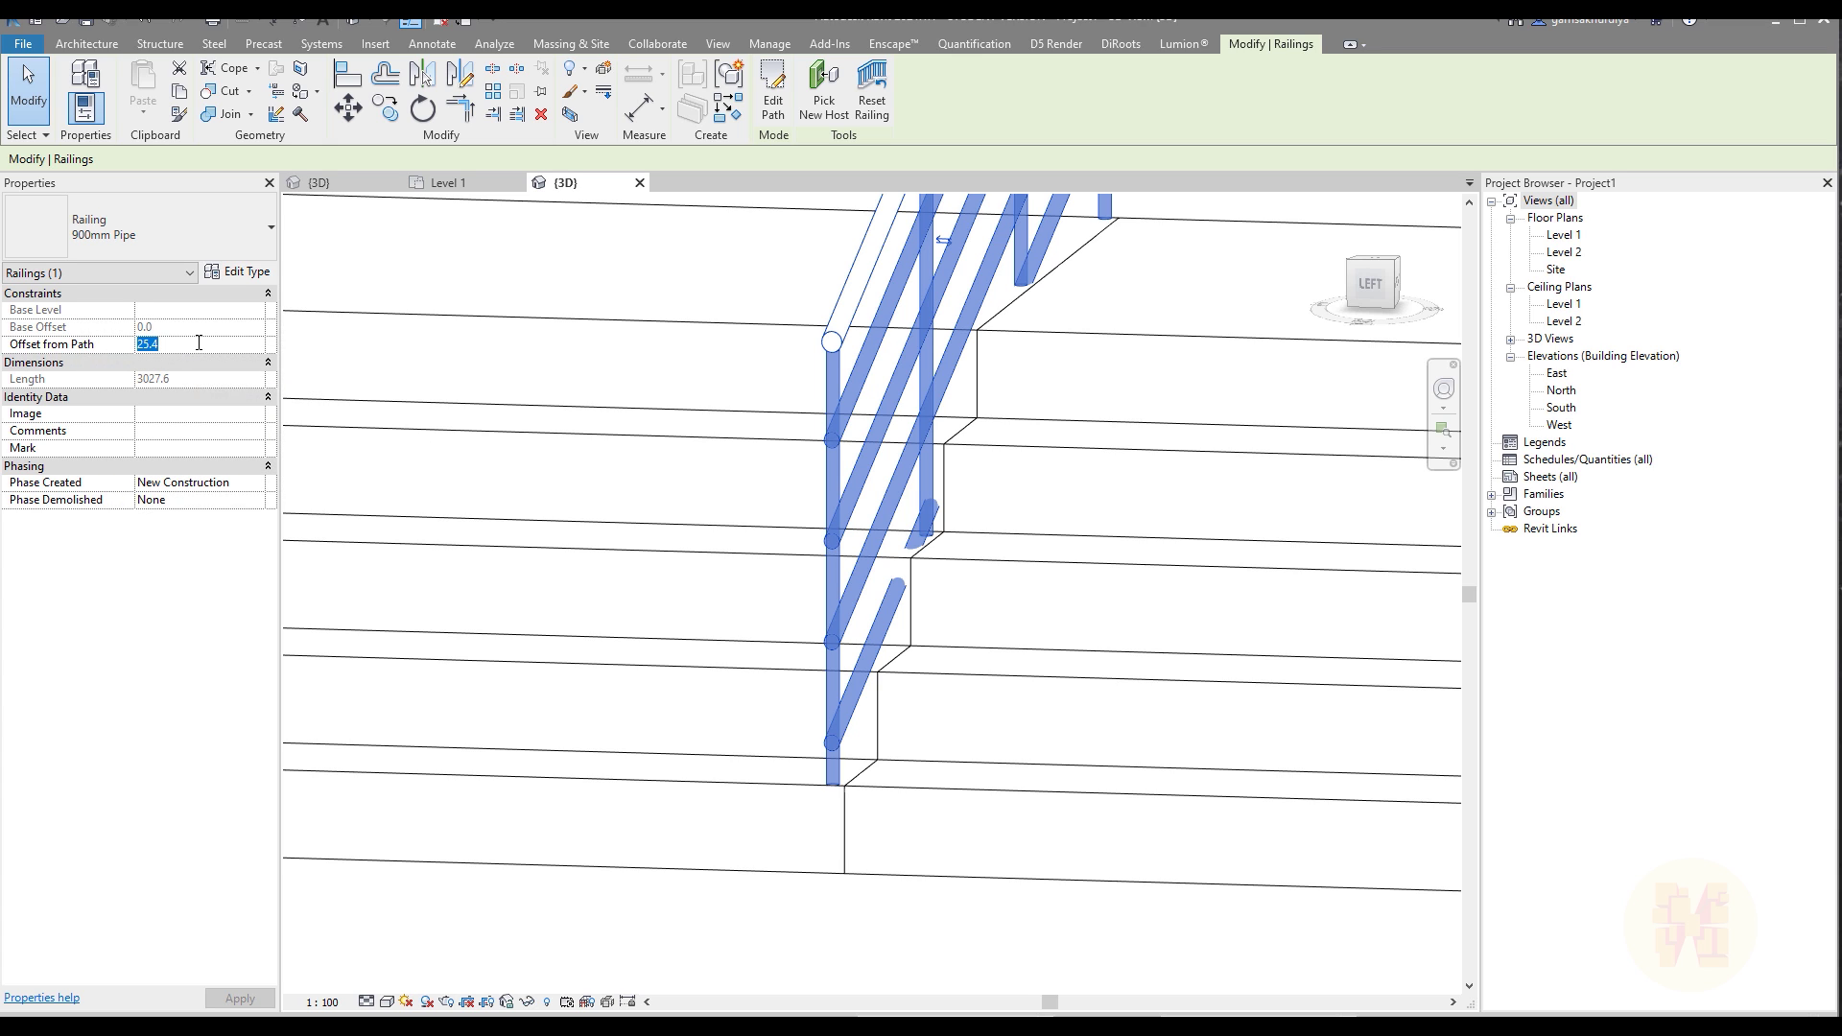
{"action": "key", "text": "Return"}
{"action": "left_click", "coordinate": [617, 901]}
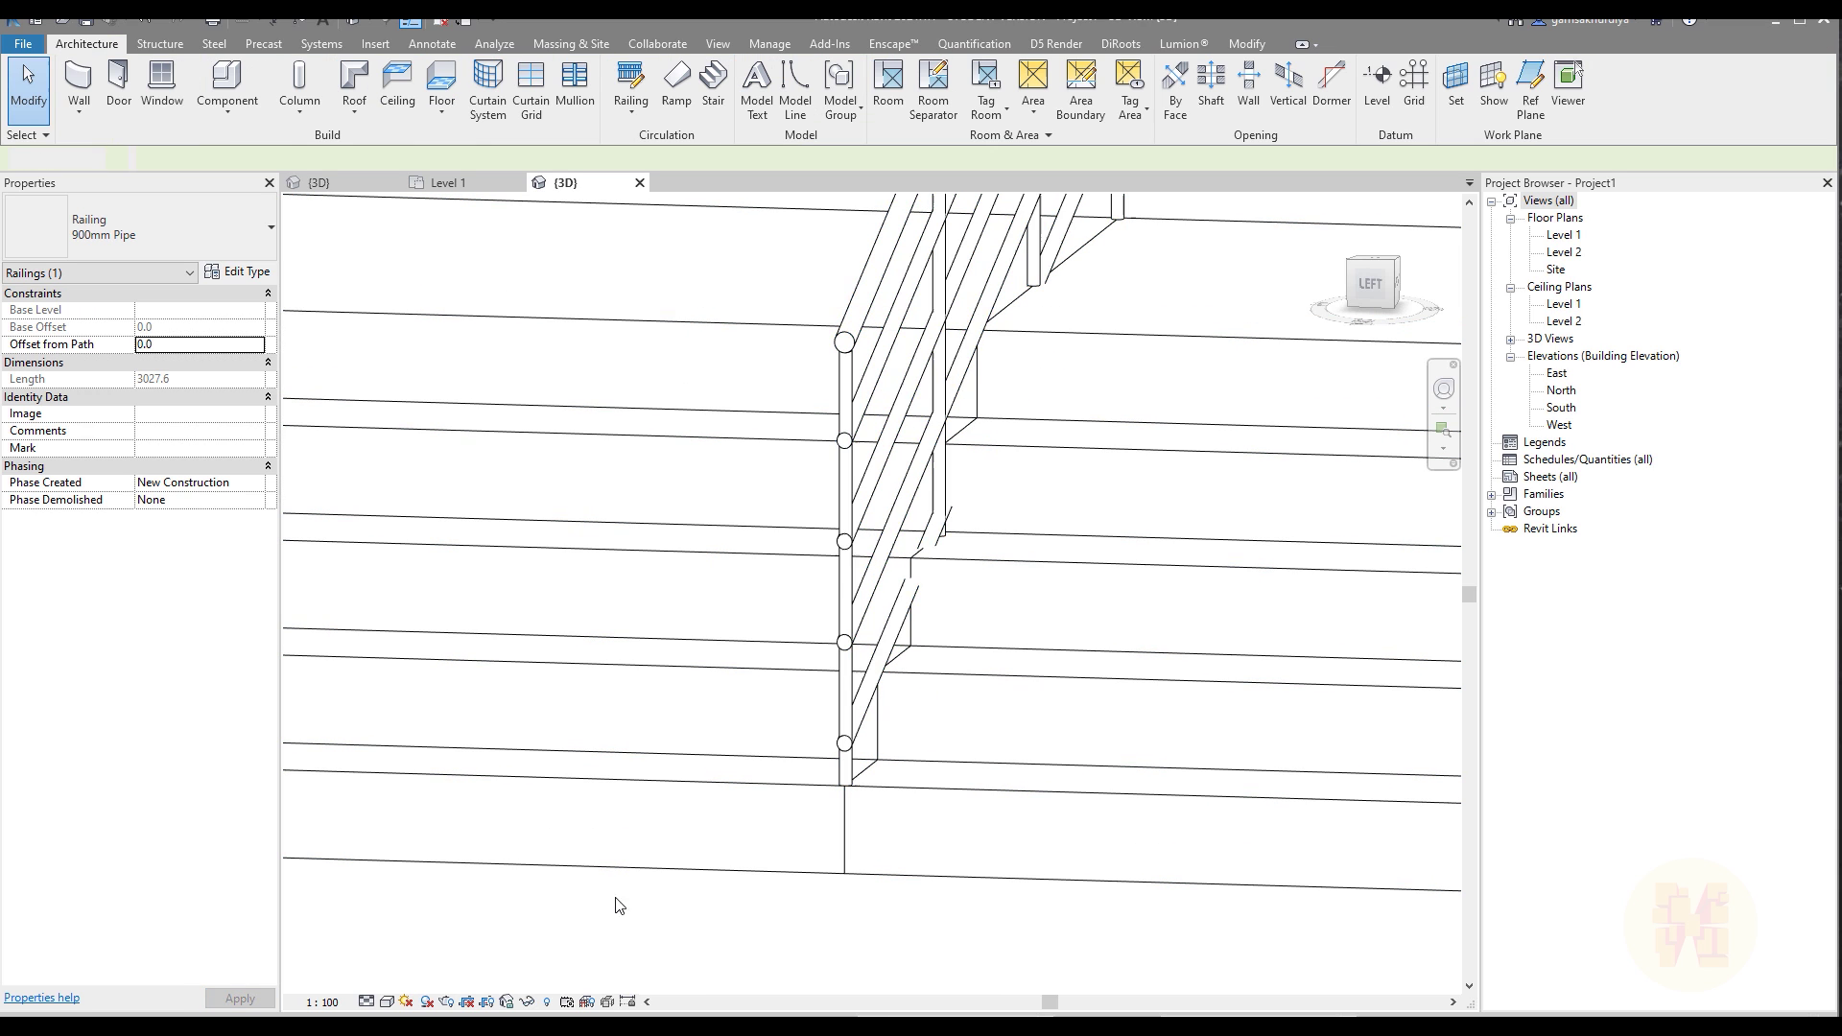
{"action": "middle_click_drag", "start_coordinate": [617, 901], "coordinate": [843, 897], "text": "shift"}
In the Level 1 plan, edit the diagonal railing's path, extending its upper end past the corner
{"action": "left_click", "coordinate": [443, 183]}
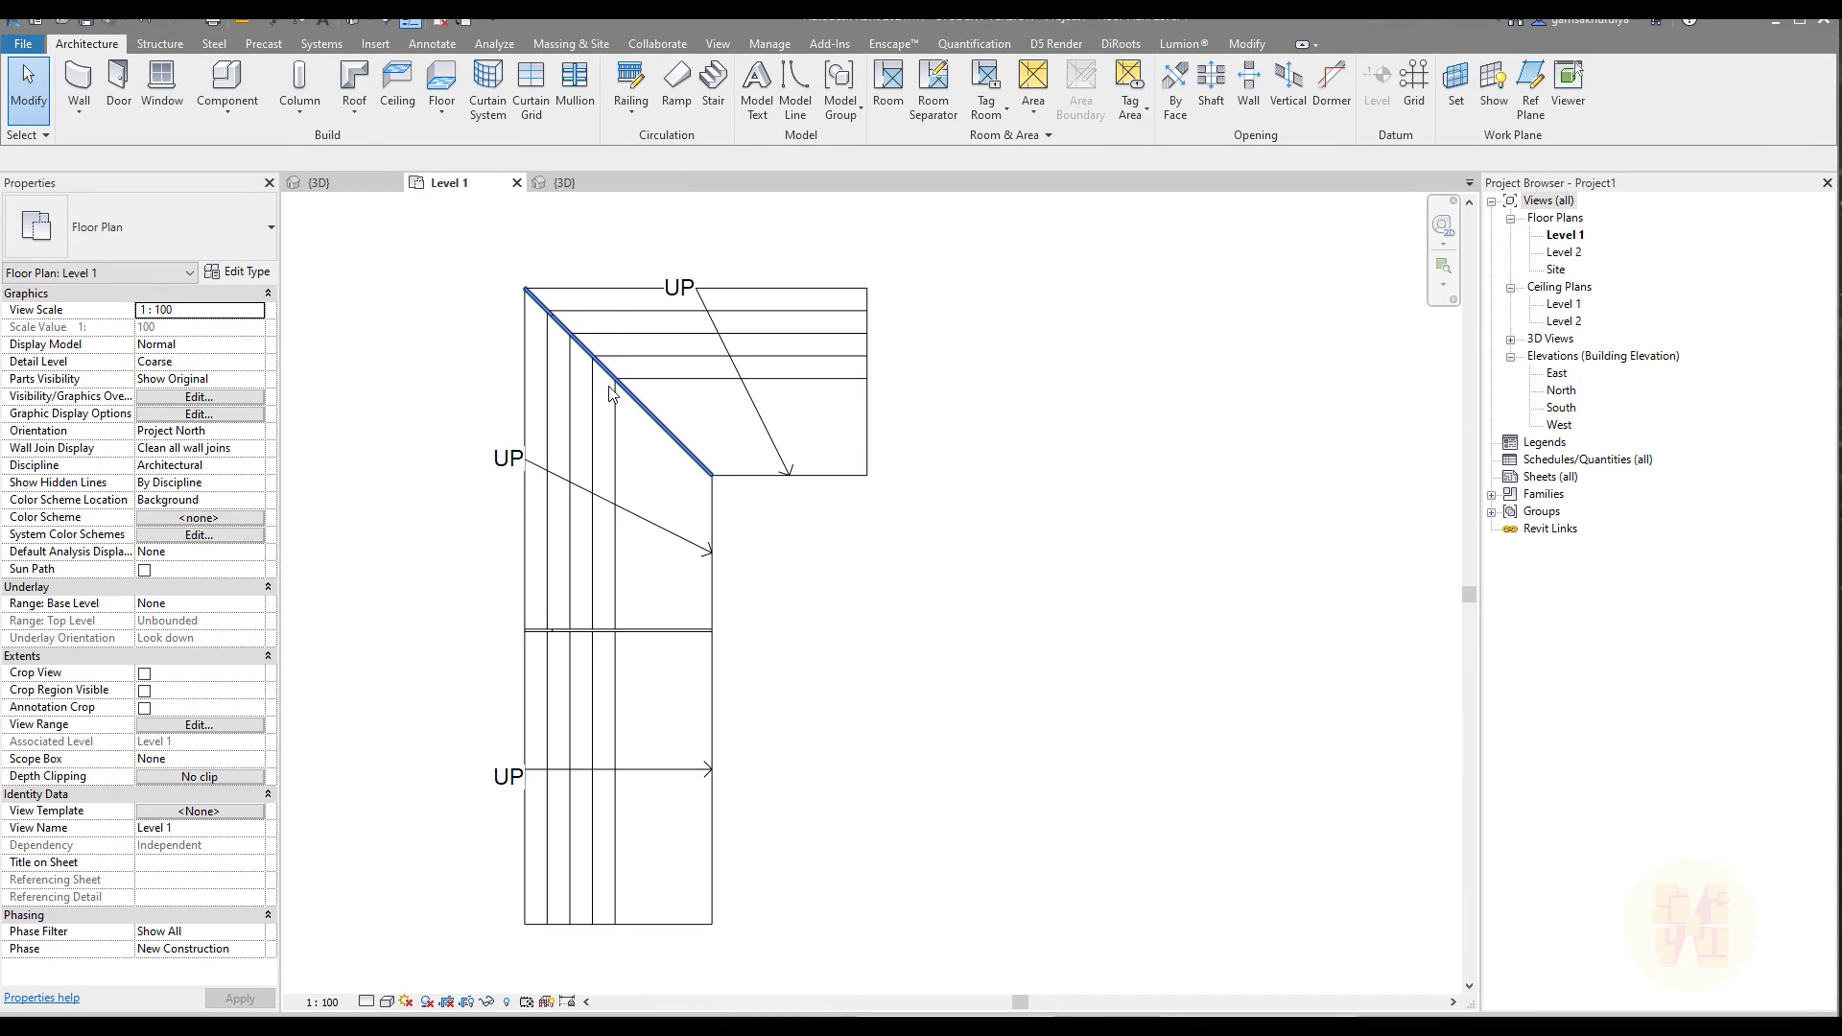
{"action": "middle_click_drag", "start_coordinate": [627, 427], "coordinate": [696, 602]}
{"action": "left_click", "coordinate": [710, 587]}
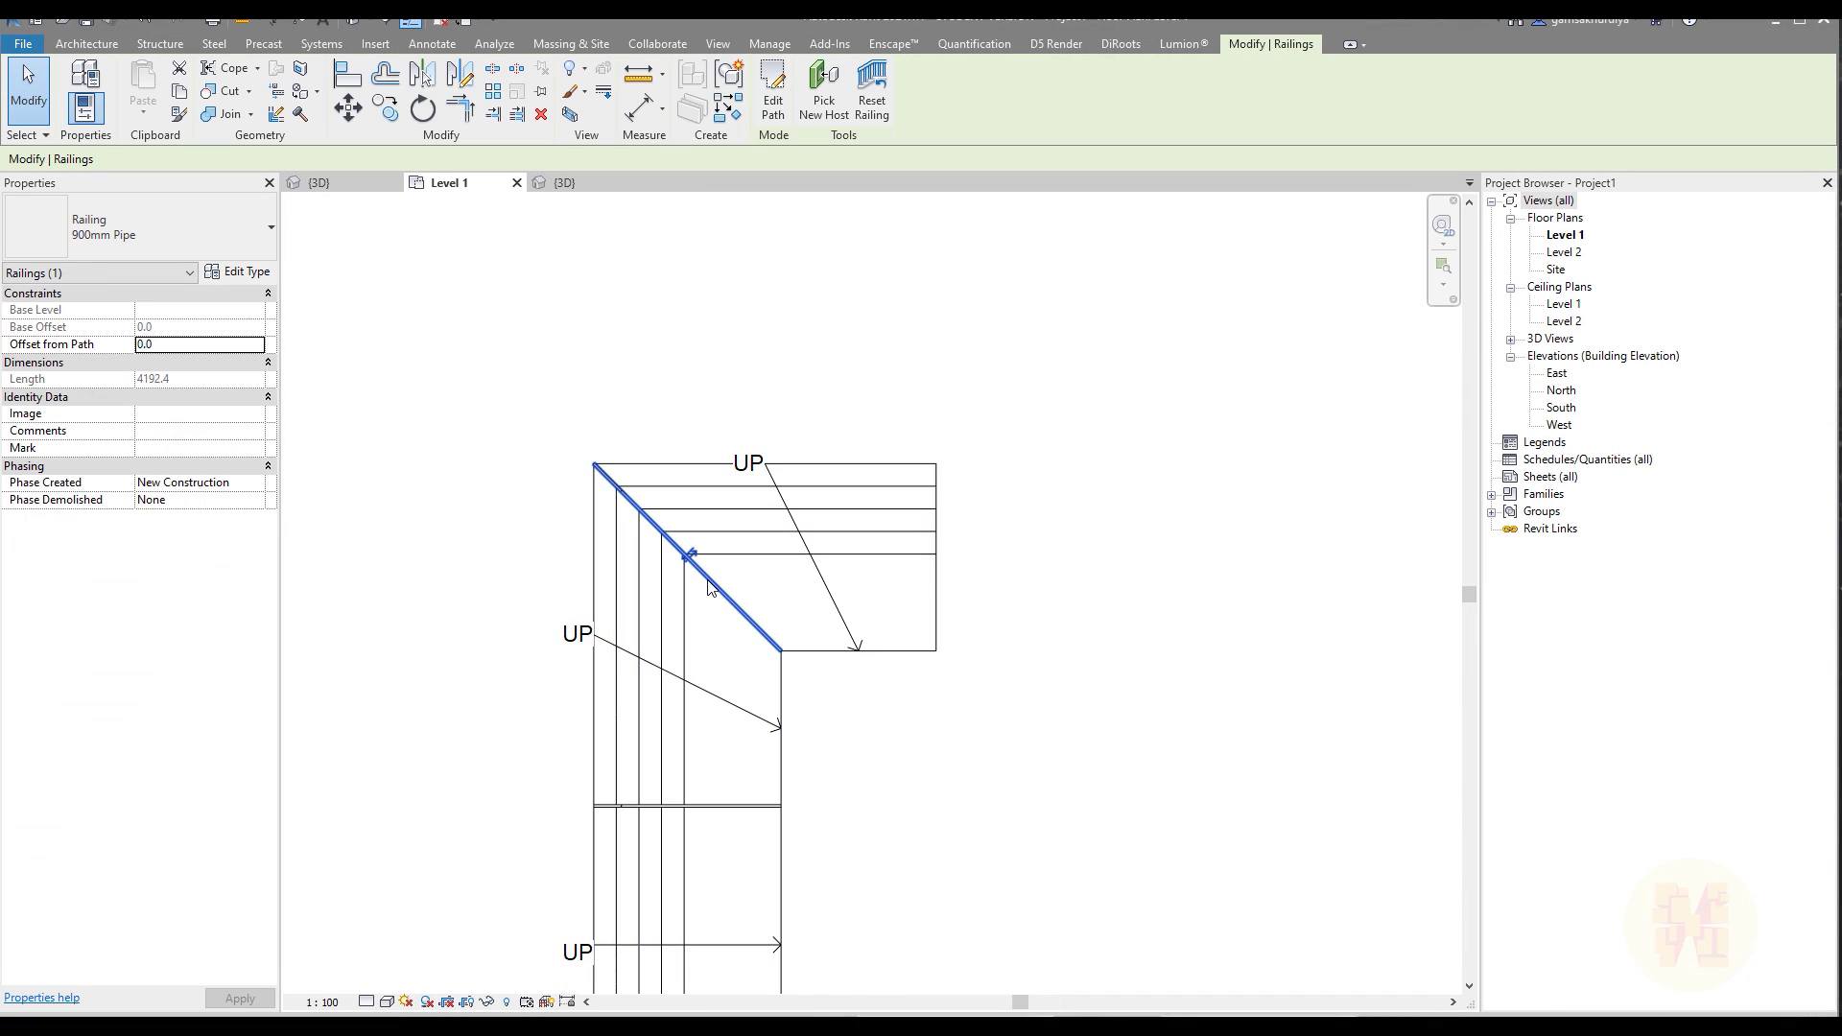
{"action": "left_click", "coordinate": [775, 93]}
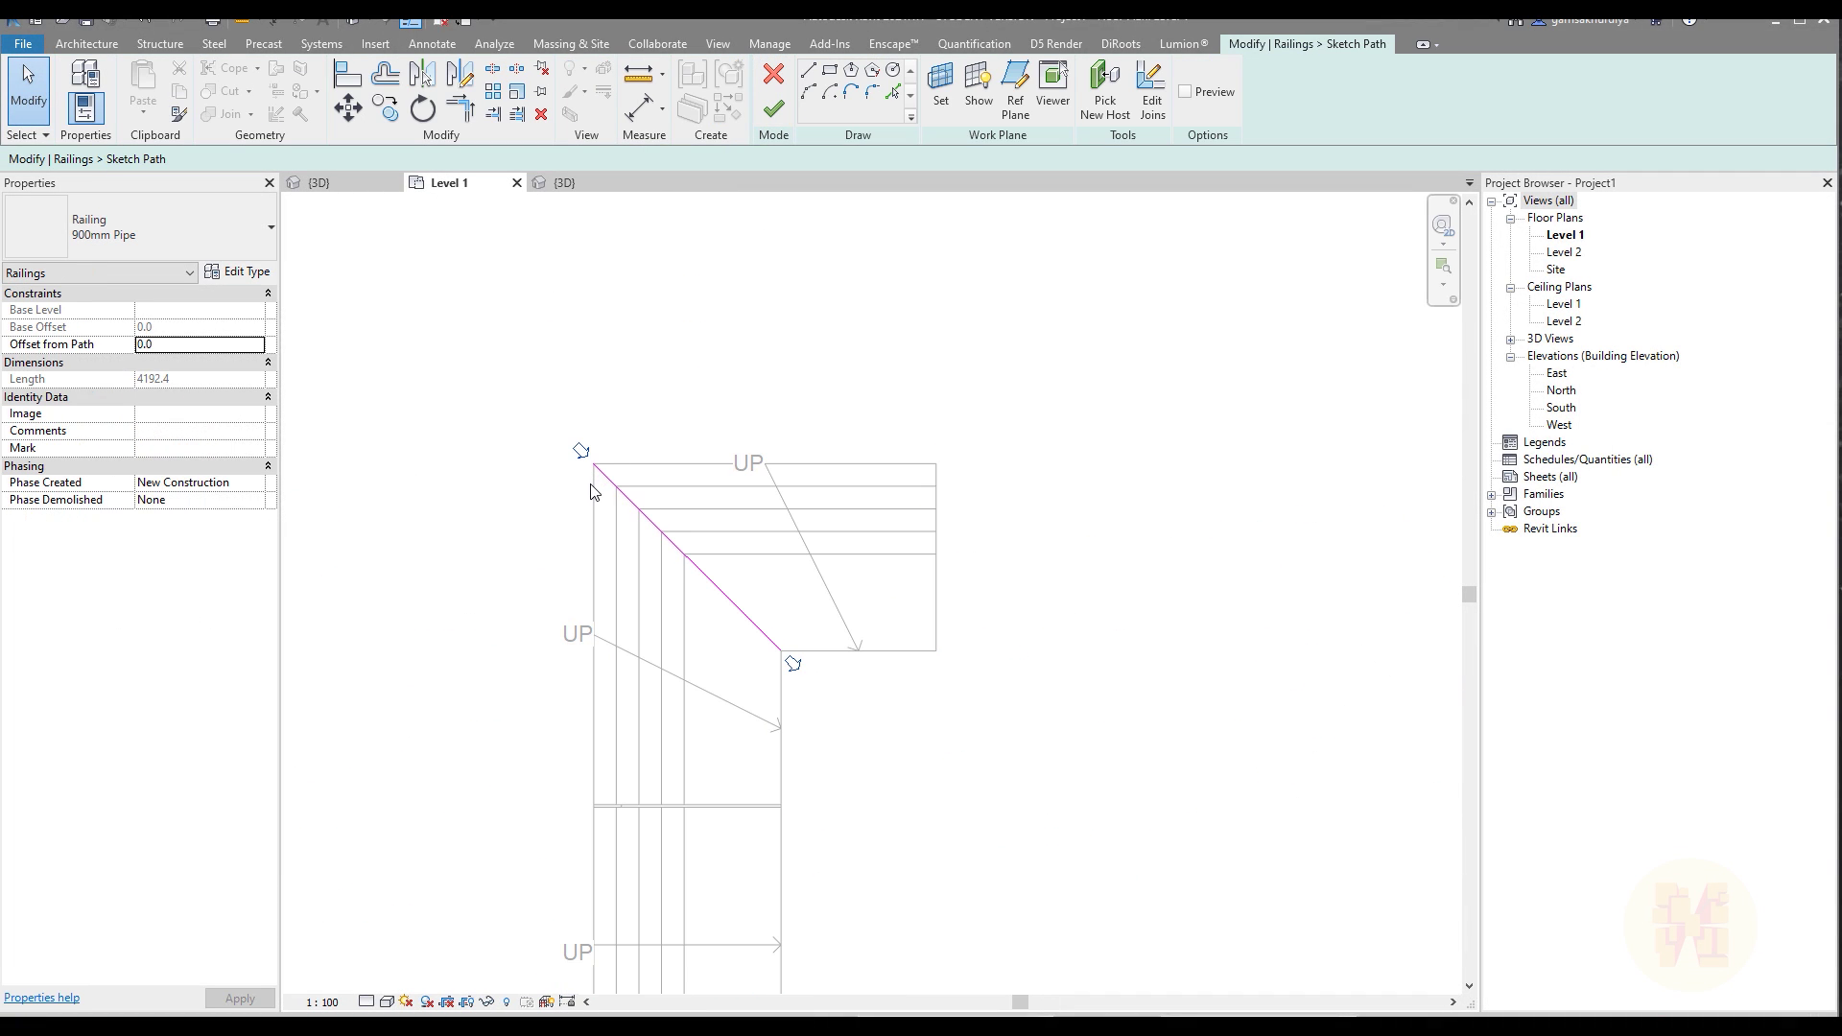
{"action": "left_click", "coordinate": [602, 483]}
{"action": "left_click_drag", "start_coordinate": [594, 464], "coordinate": [561, 432]}
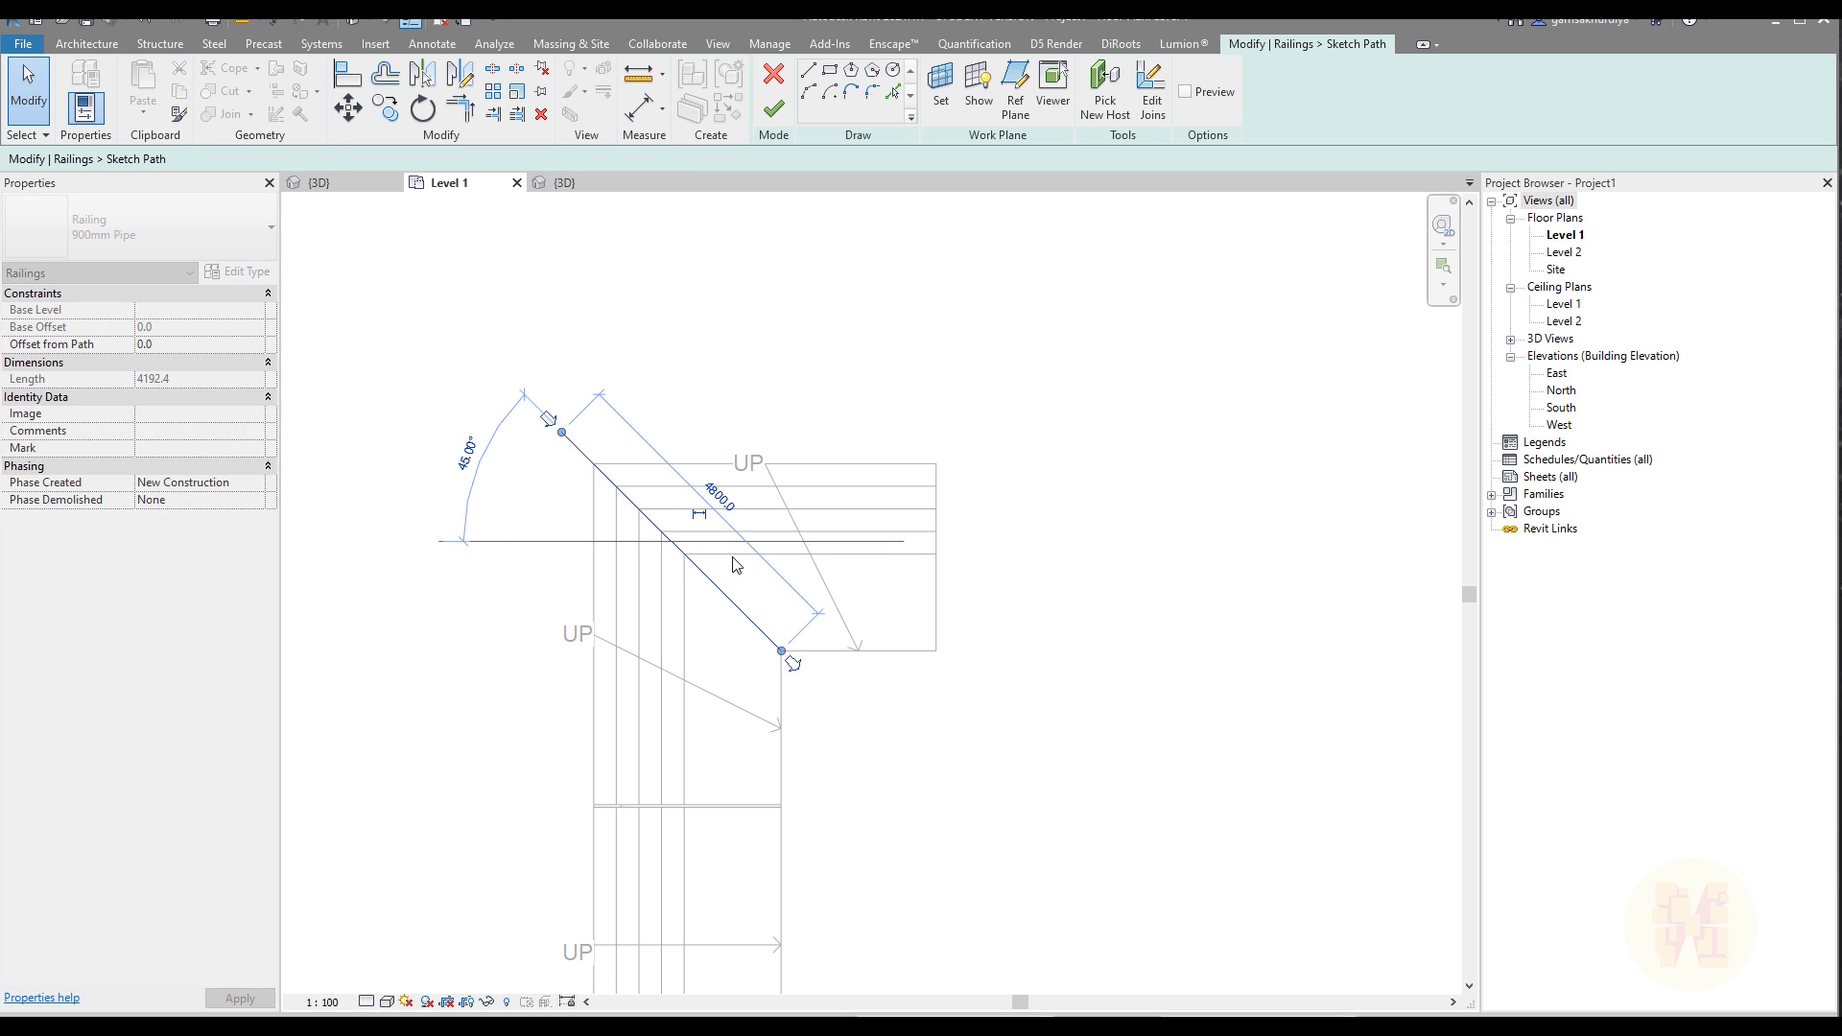
{"action": "left_click", "coordinate": [773, 105]}
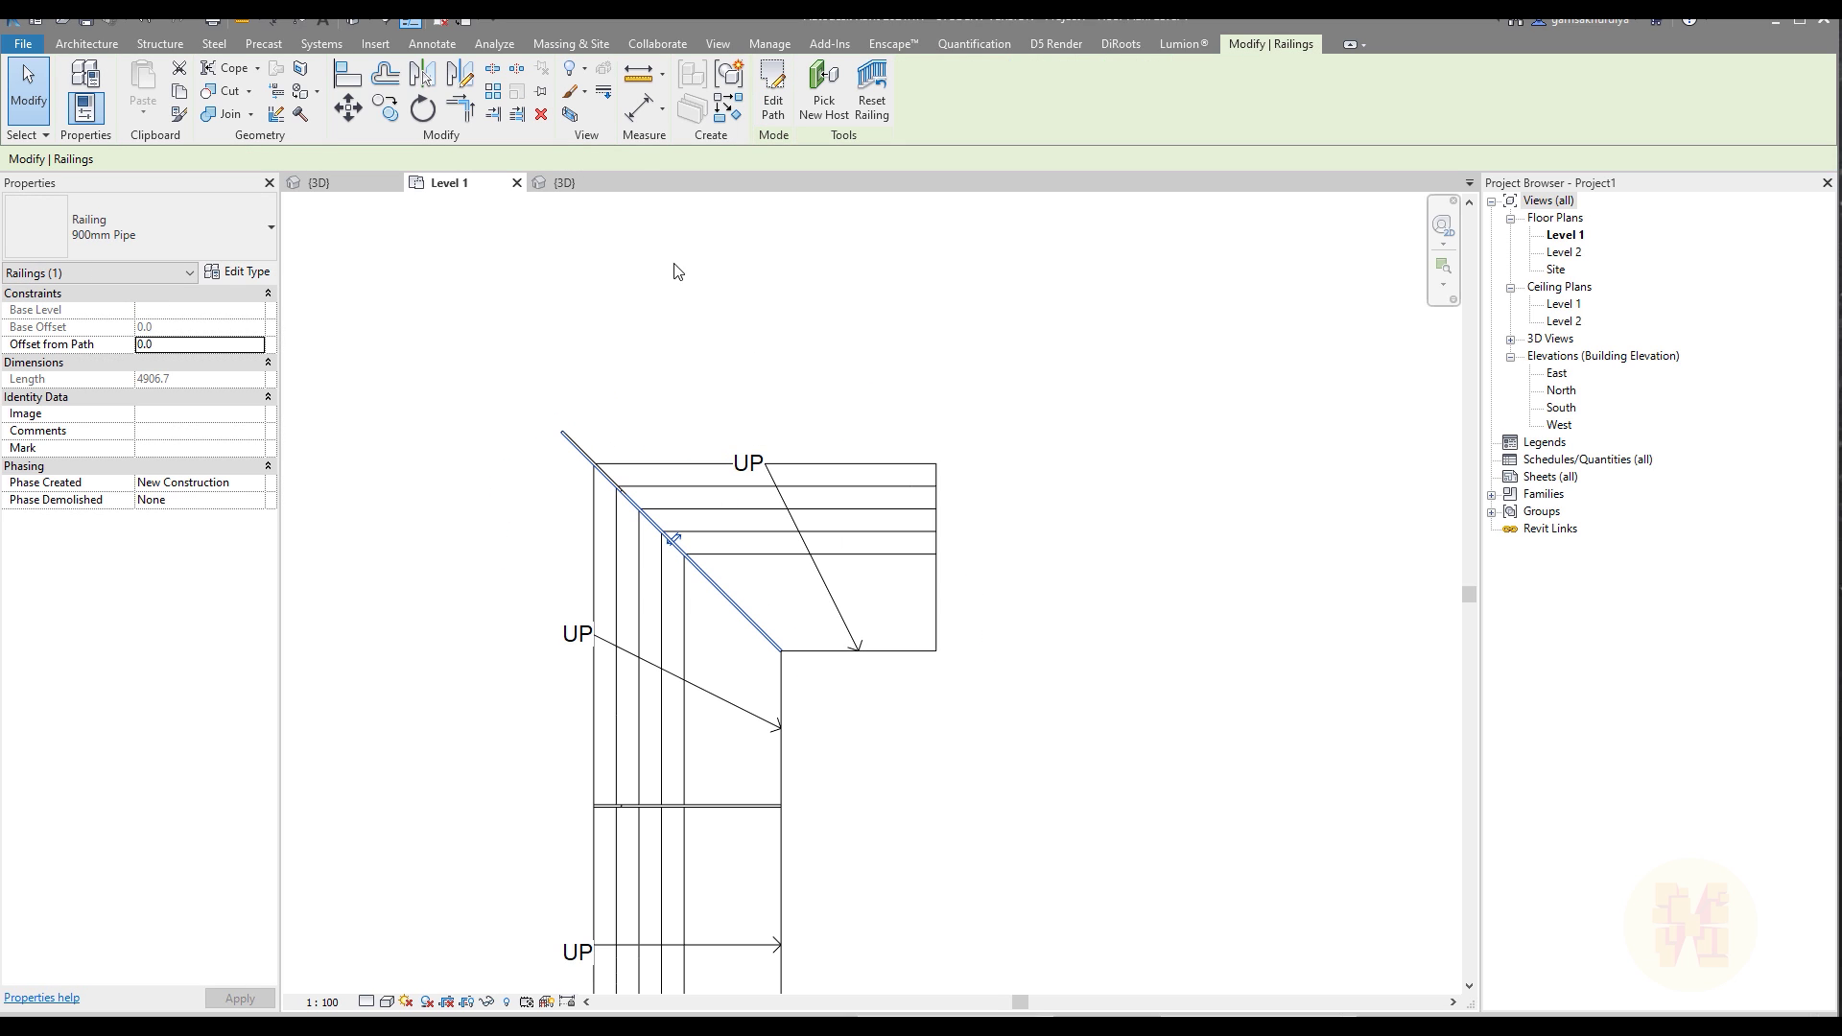
Review the extended diagonal railing in the 3D view
{"action": "left_click", "coordinate": [562, 182]}
{"action": "middle_click_drag", "start_coordinate": [633, 308], "coordinate": [528, 603], "text": "shift"}
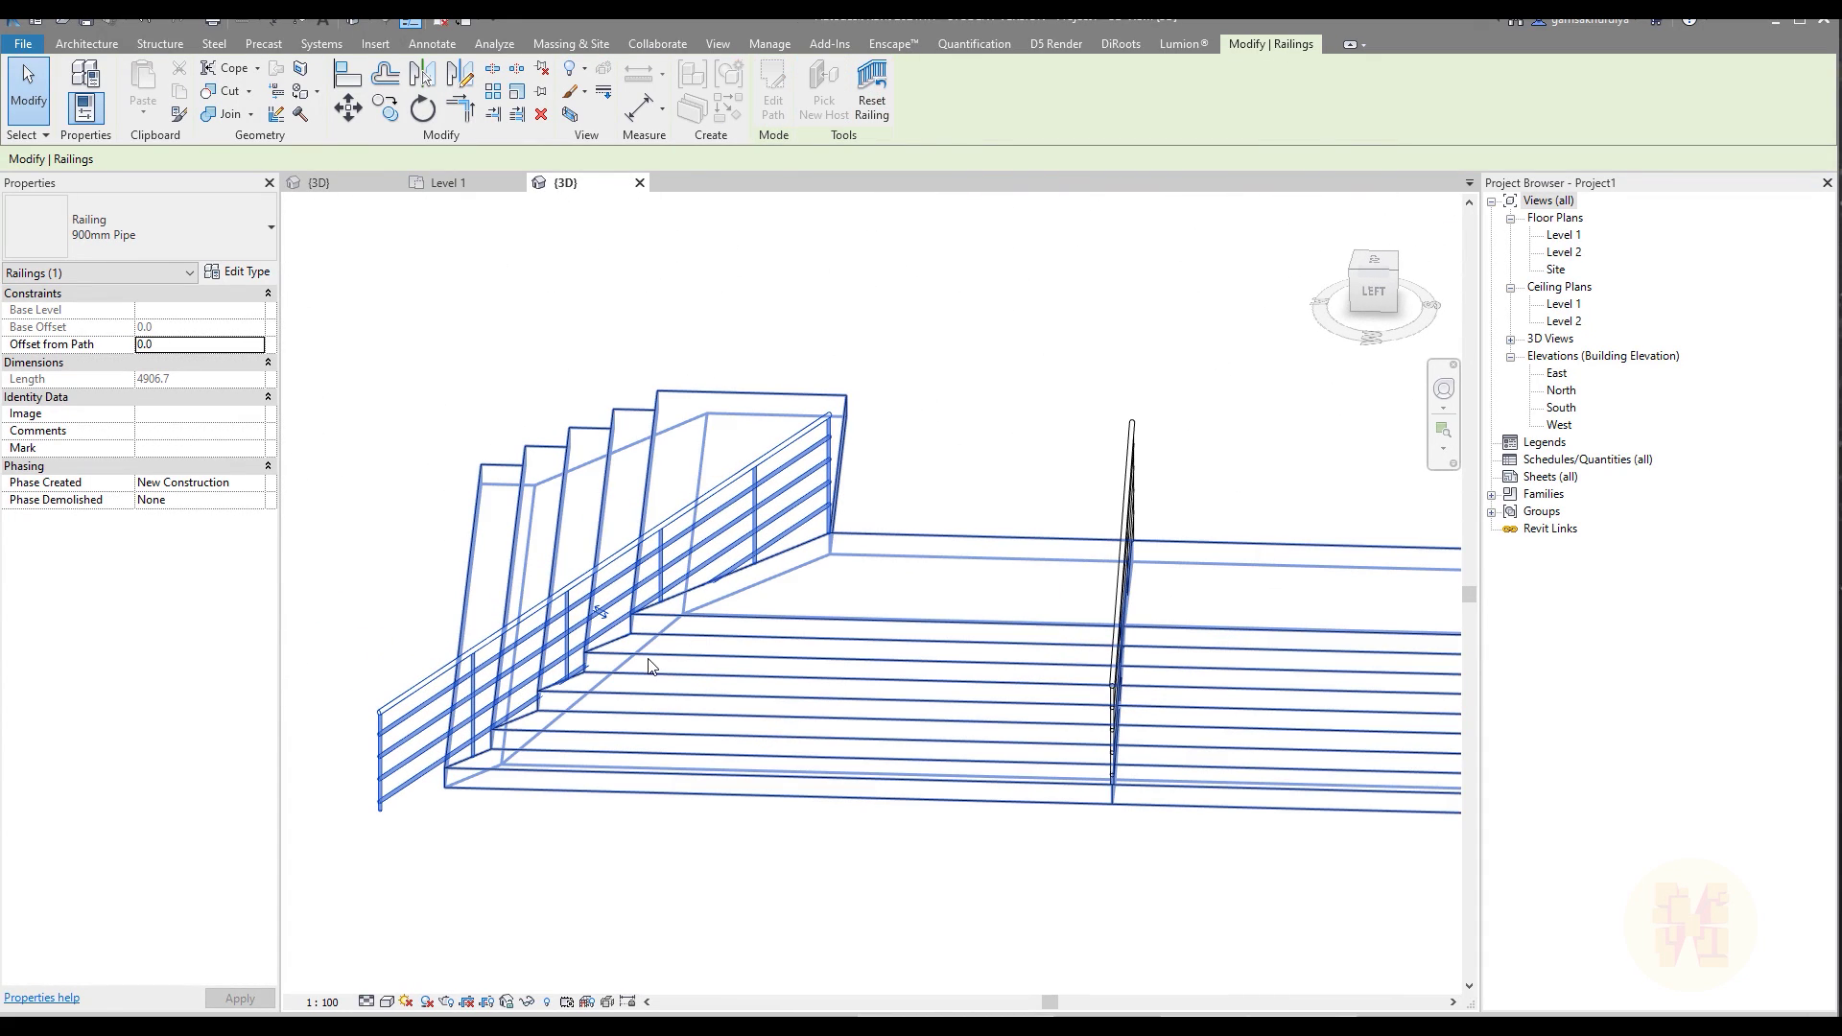
{"action": "key", "text": "Escape"}
{"action": "left_click", "coordinate": [399, 788]}
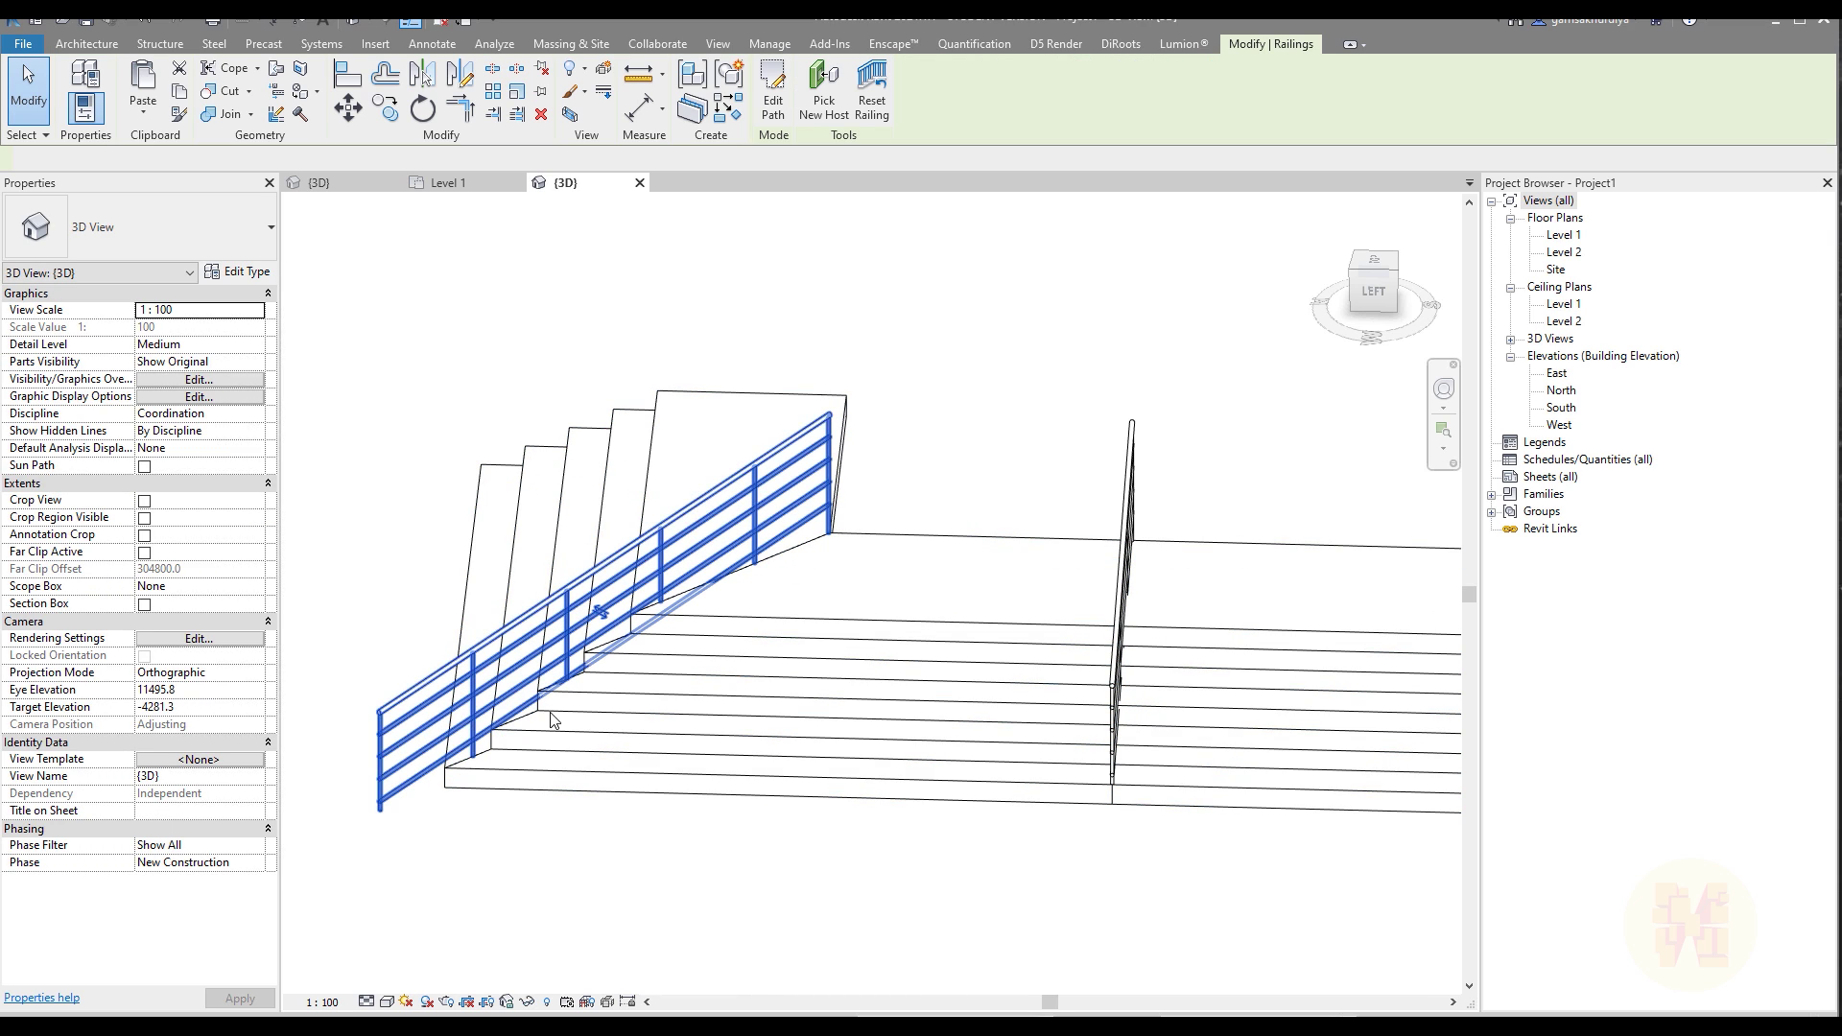
{"action": "scroll", "coordinate": [719, 630], "scroll_direction": "up", "scroll_amount": 3}
{"action": "middle_click_drag", "start_coordinate": [718, 629], "coordinate": [753, 576], "text": "shift"}
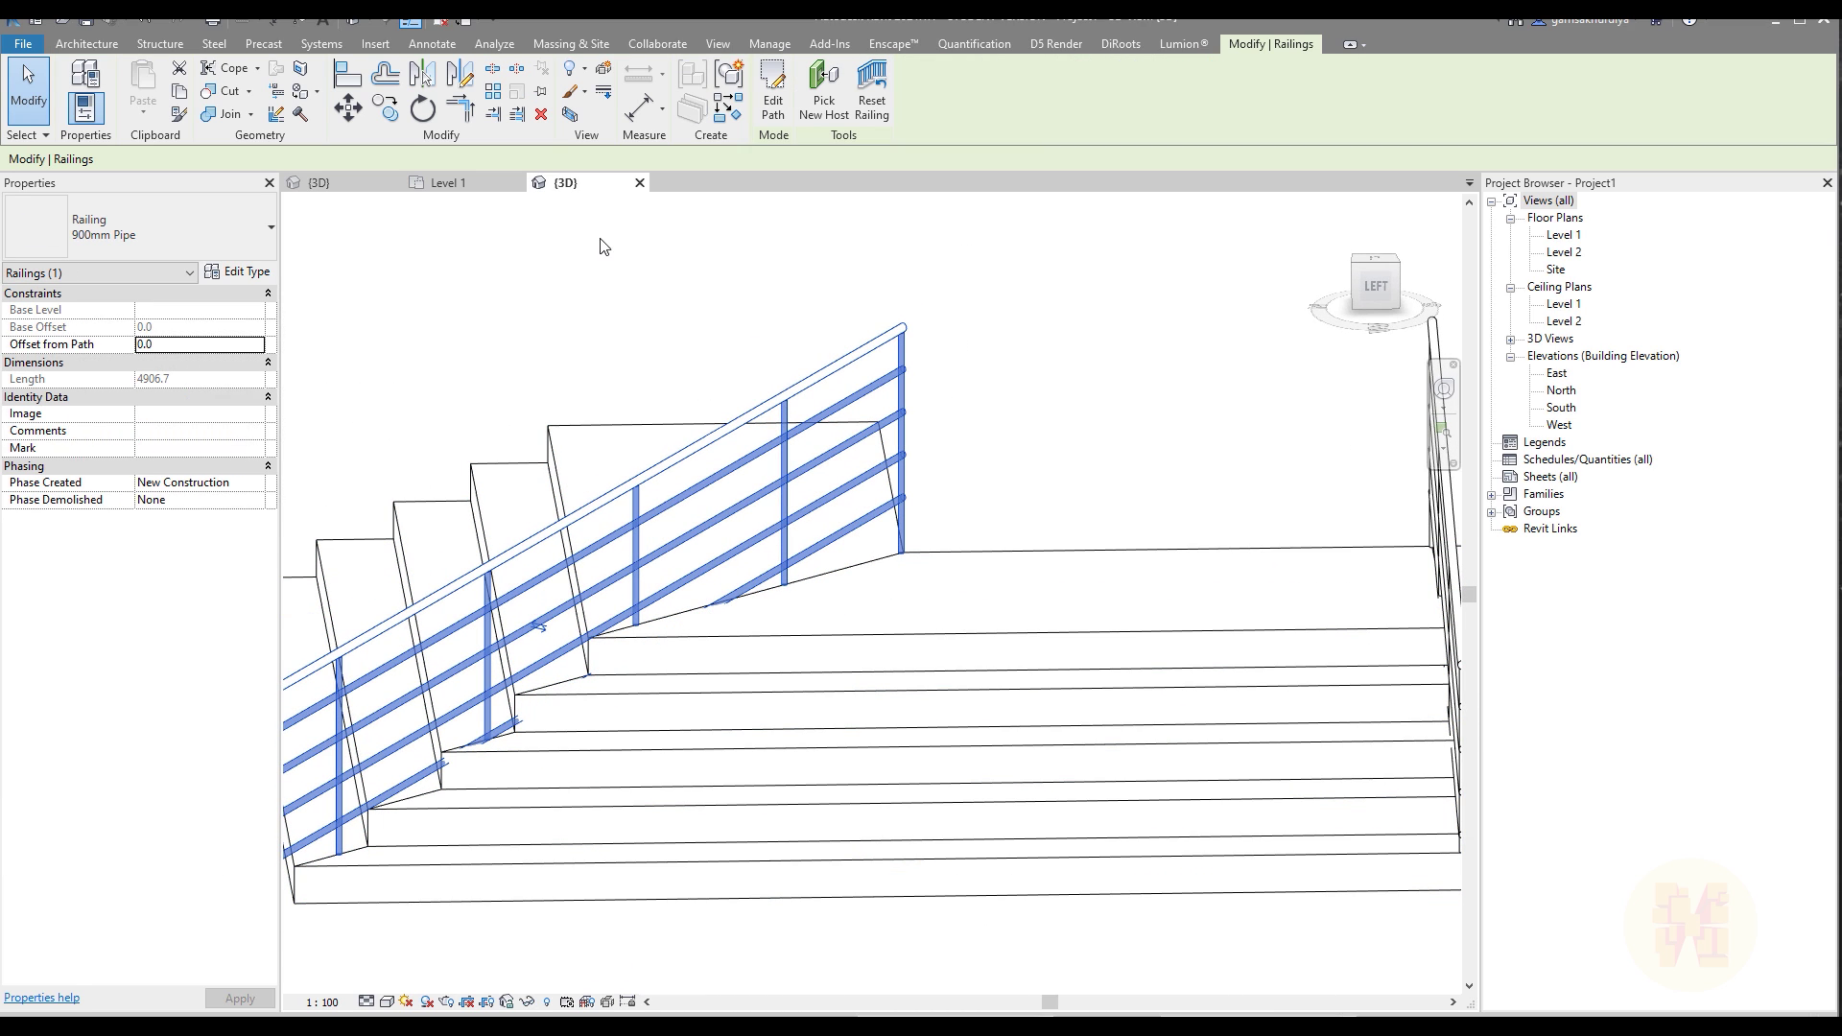
Re-edit the railing path, pulling both ends to the stair corners for a 2098.6 mm length
{"action": "left_click", "coordinate": [472, 188]}
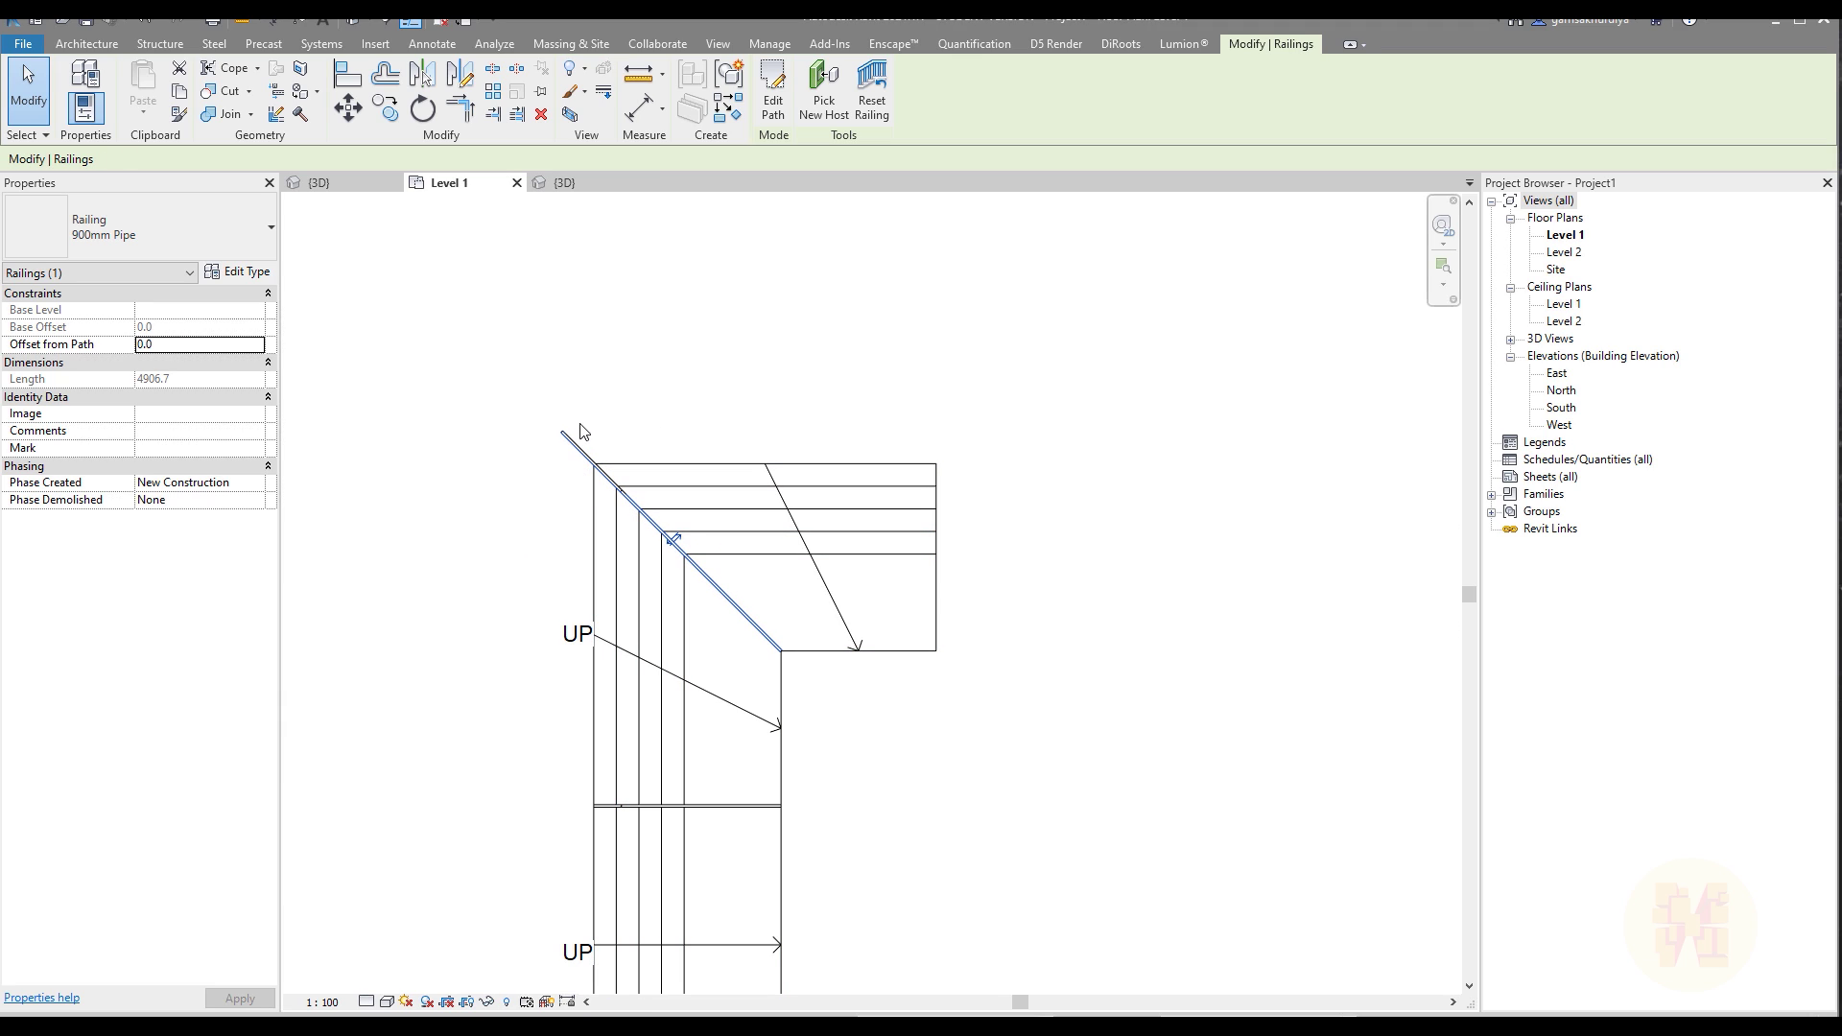
{"action": "left_click", "coordinate": [772, 101]}
{"action": "scroll", "coordinate": [672, 431], "scroll_direction": "up", "scroll_amount": 4}
{"action": "left_click", "coordinate": [422, 427]}
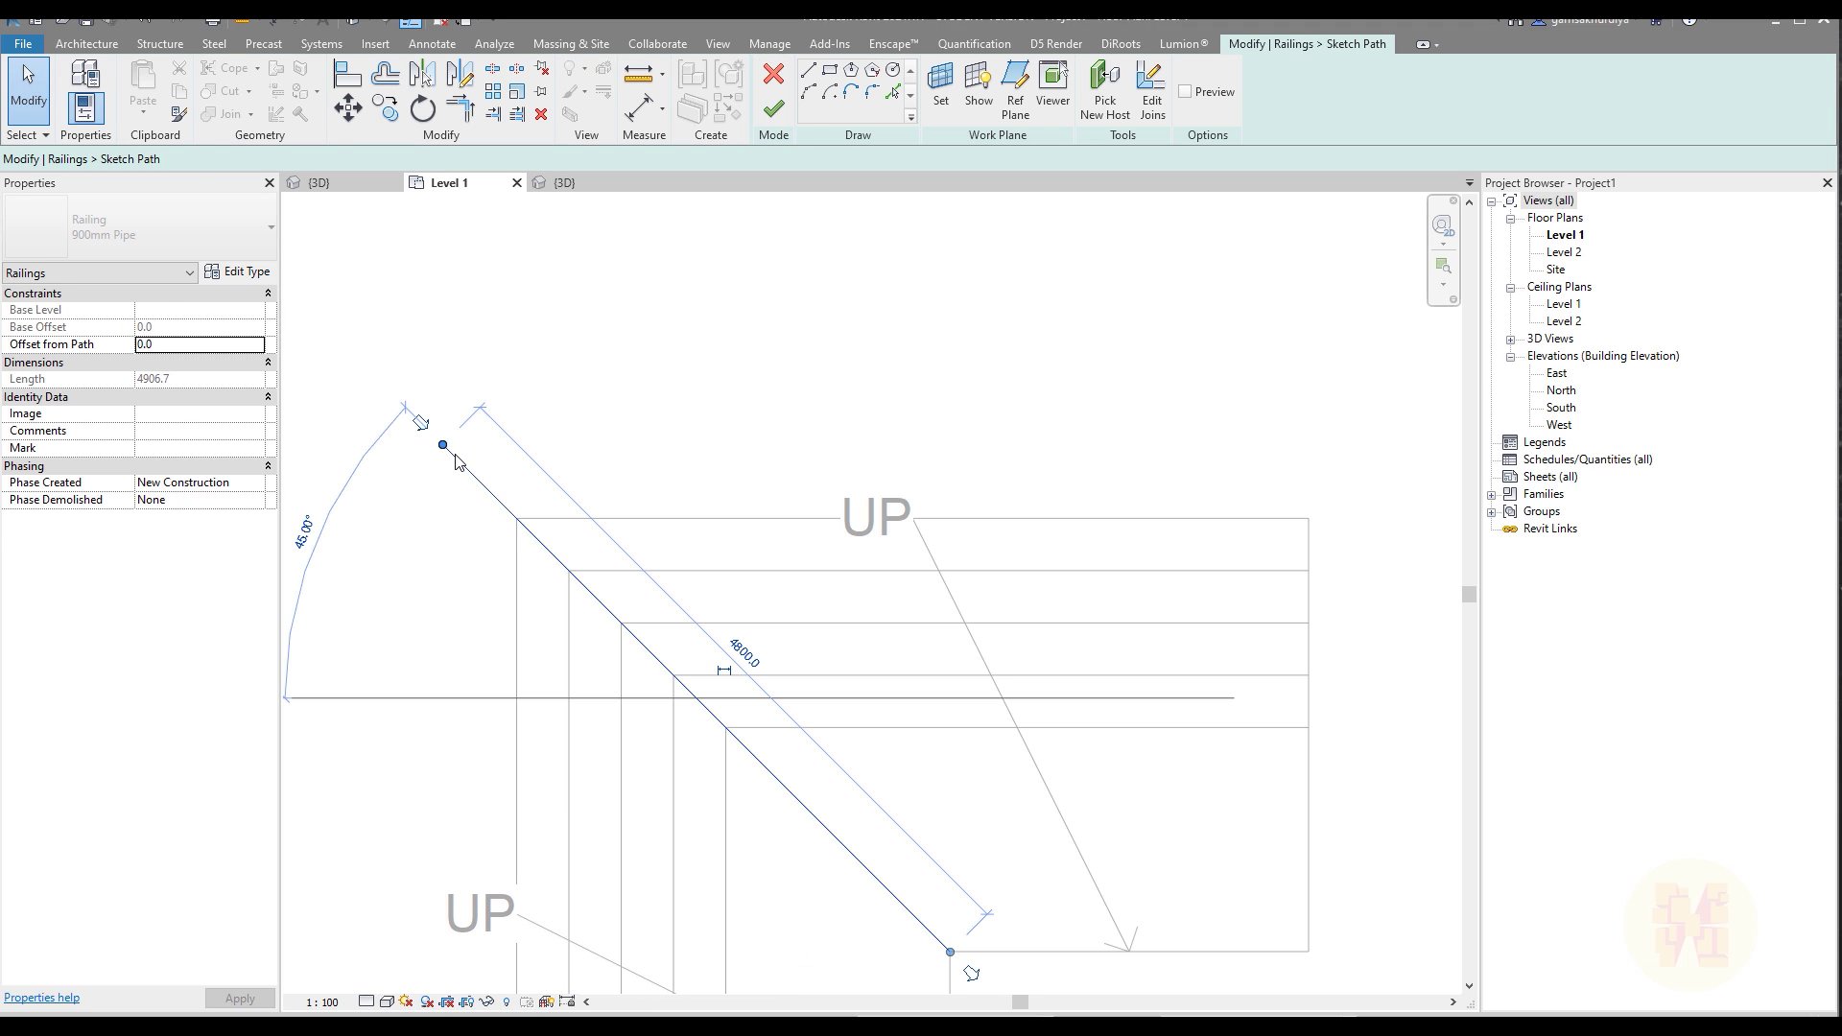
{"action": "left_click_drag", "start_coordinate": [442, 447], "coordinate": [516, 518]}
{"action": "middle_click_drag", "start_coordinate": [761, 637], "coordinate": [597, 414]}
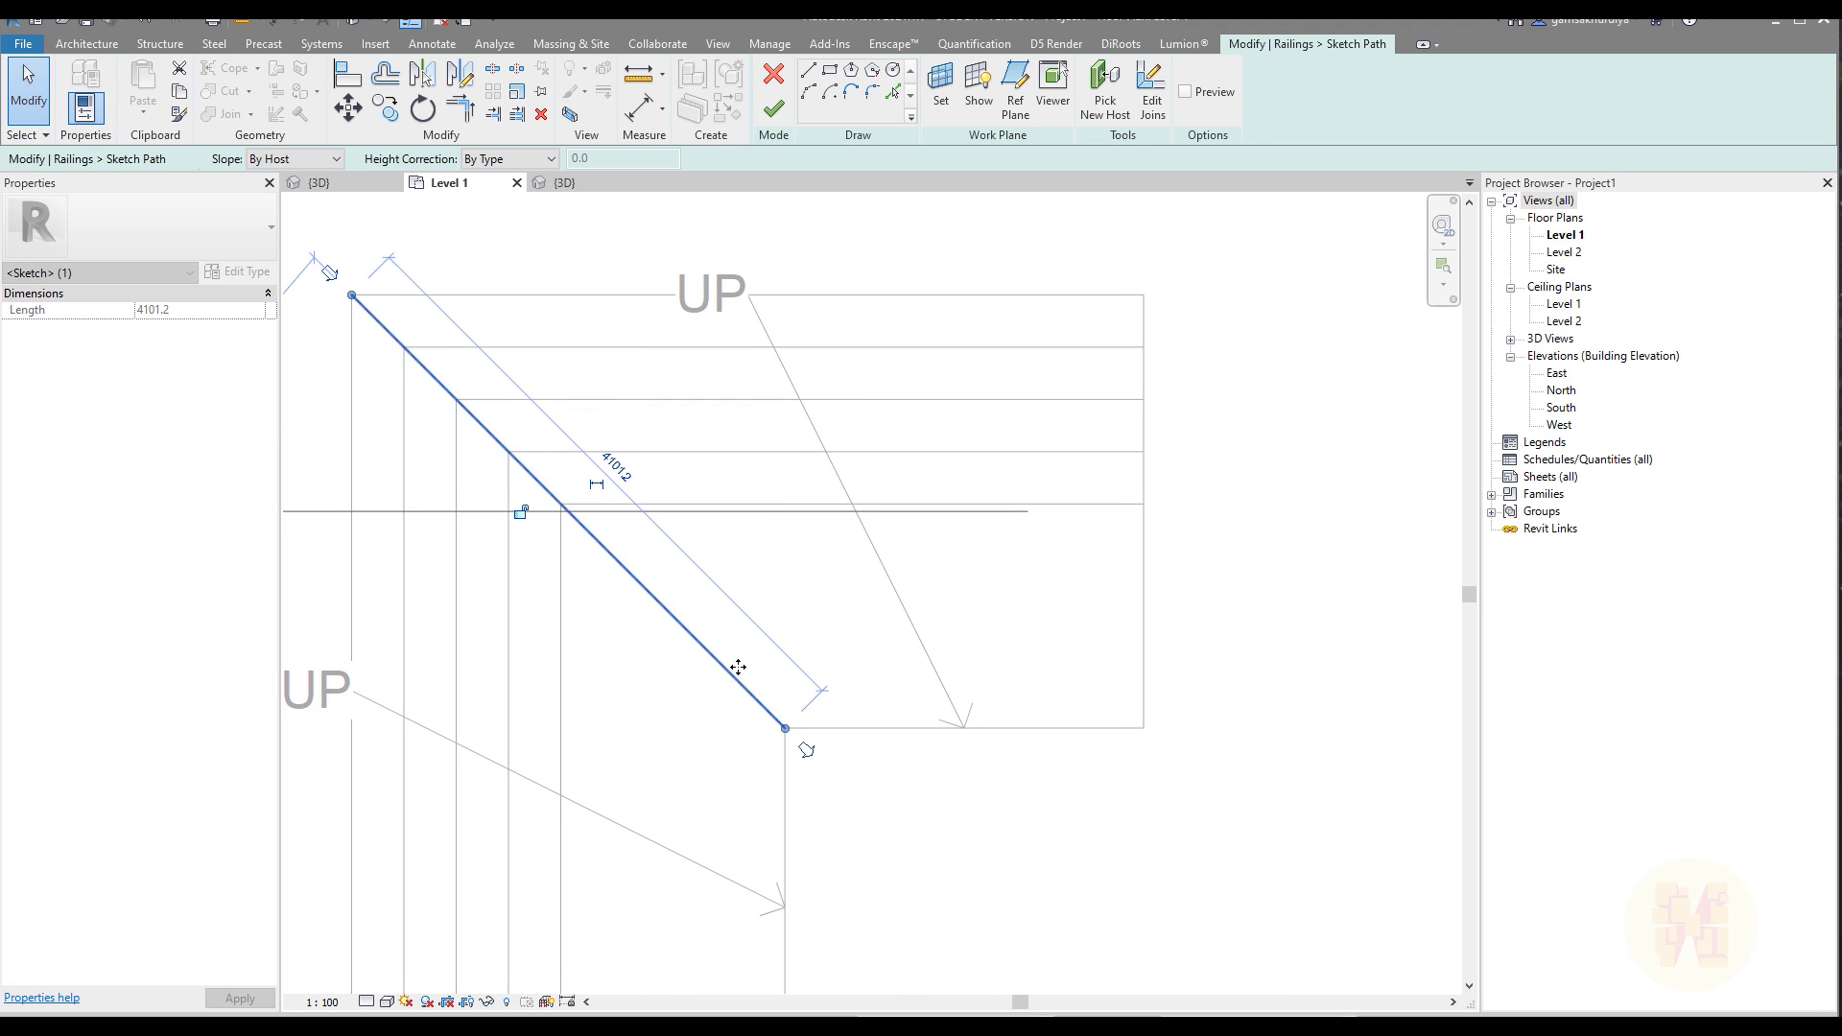
{"action": "mouse_move", "coordinate": [786, 731]}
{"action": "left_mouse_down"}
{"action": "mouse_move", "coordinate": [559, 485]}
{"action": "mouse_move", "coordinate": [561, 504]}
{"action": "left_mouse_up"}
{"action": "left_click", "coordinate": [774, 109]}
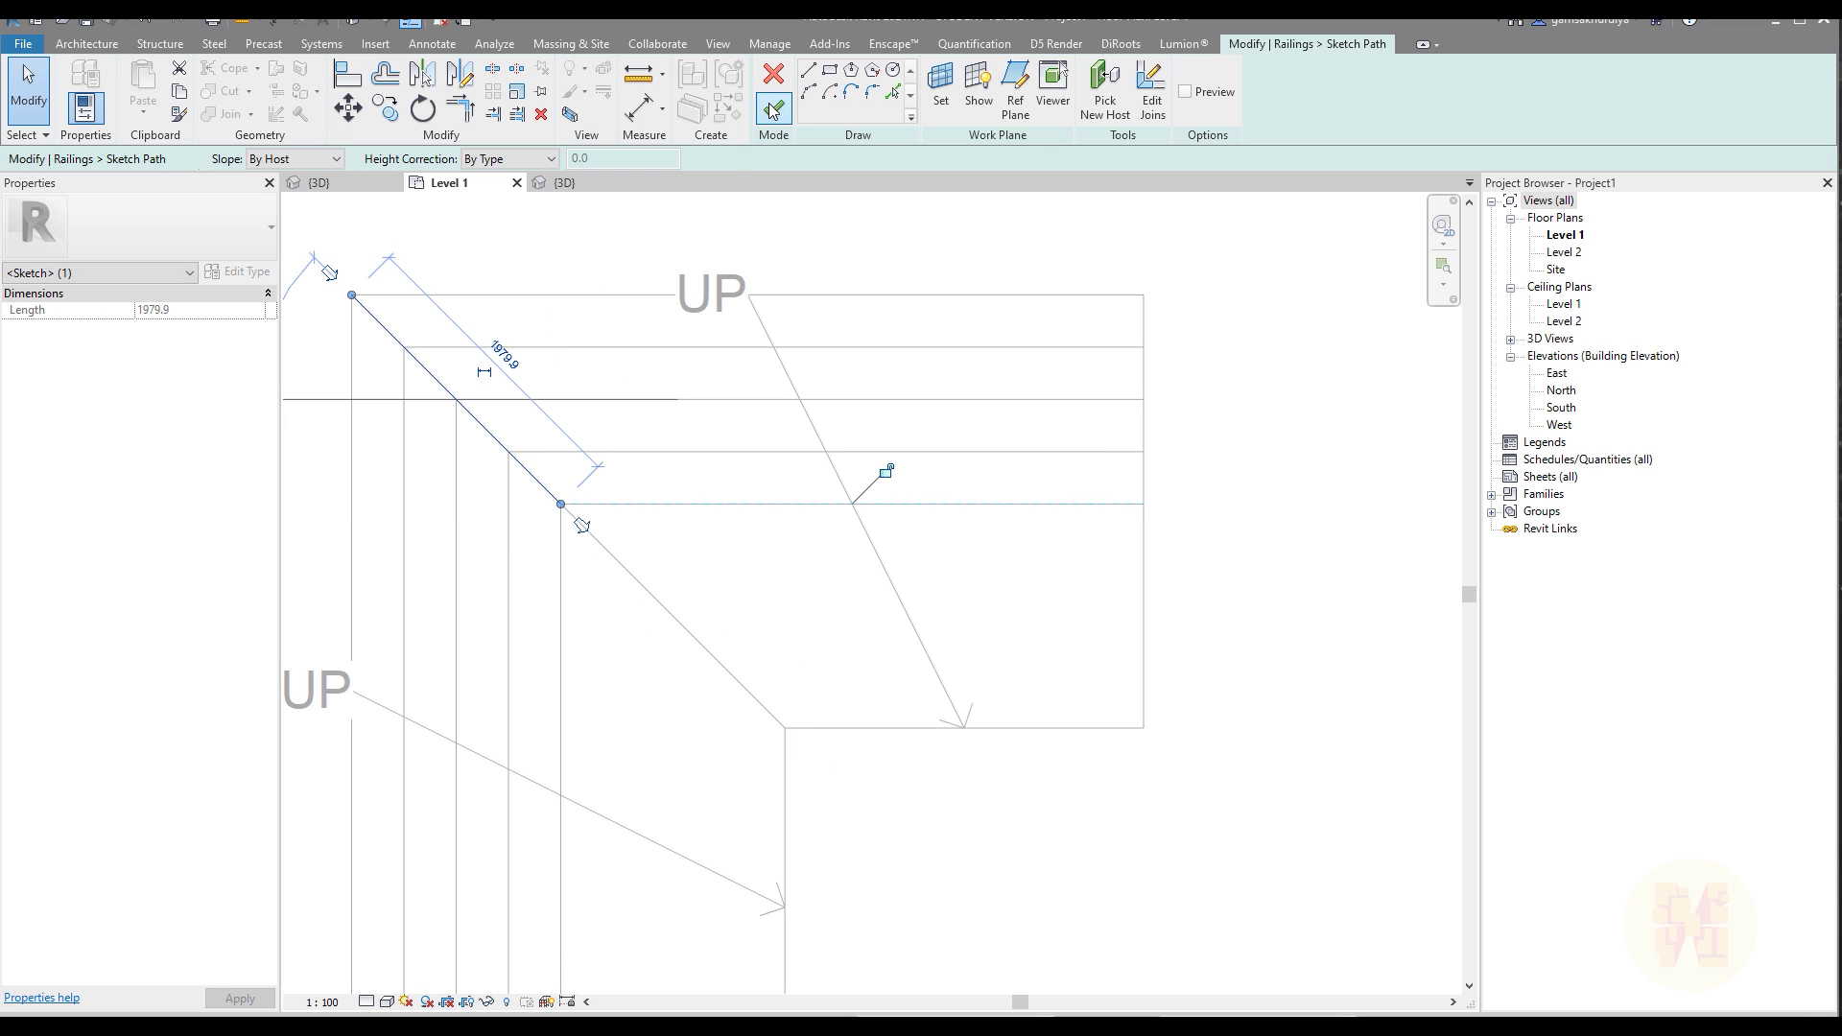
Inspect the shortened corner railing on the flared stair in 3D
{"action": "left_click", "coordinate": [575, 182]}
{"action": "middle_click_drag", "start_coordinate": [614, 309], "coordinate": [489, 698], "text": "shift"}
{"action": "key", "text": "Escape"}
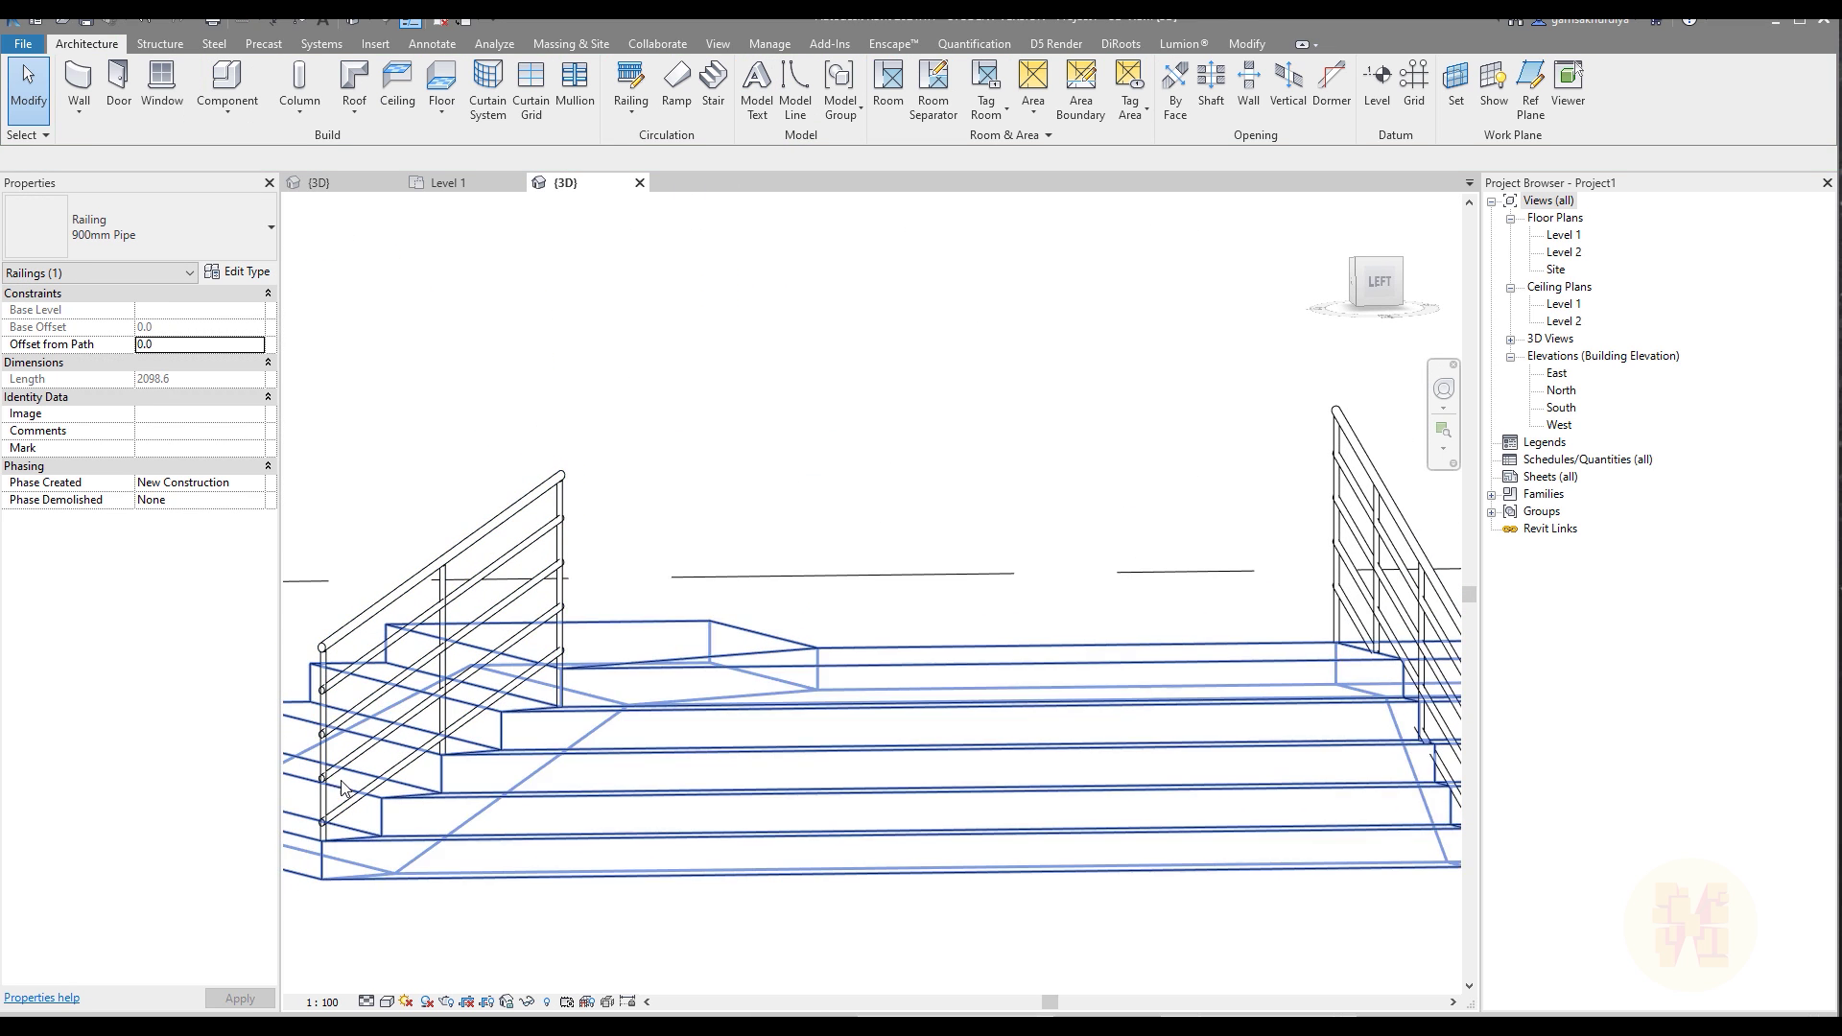
{"action": "middle_click_drag", "start_coordinate": [606, 669], "coordinate": [619, 625], "text": "shift"}
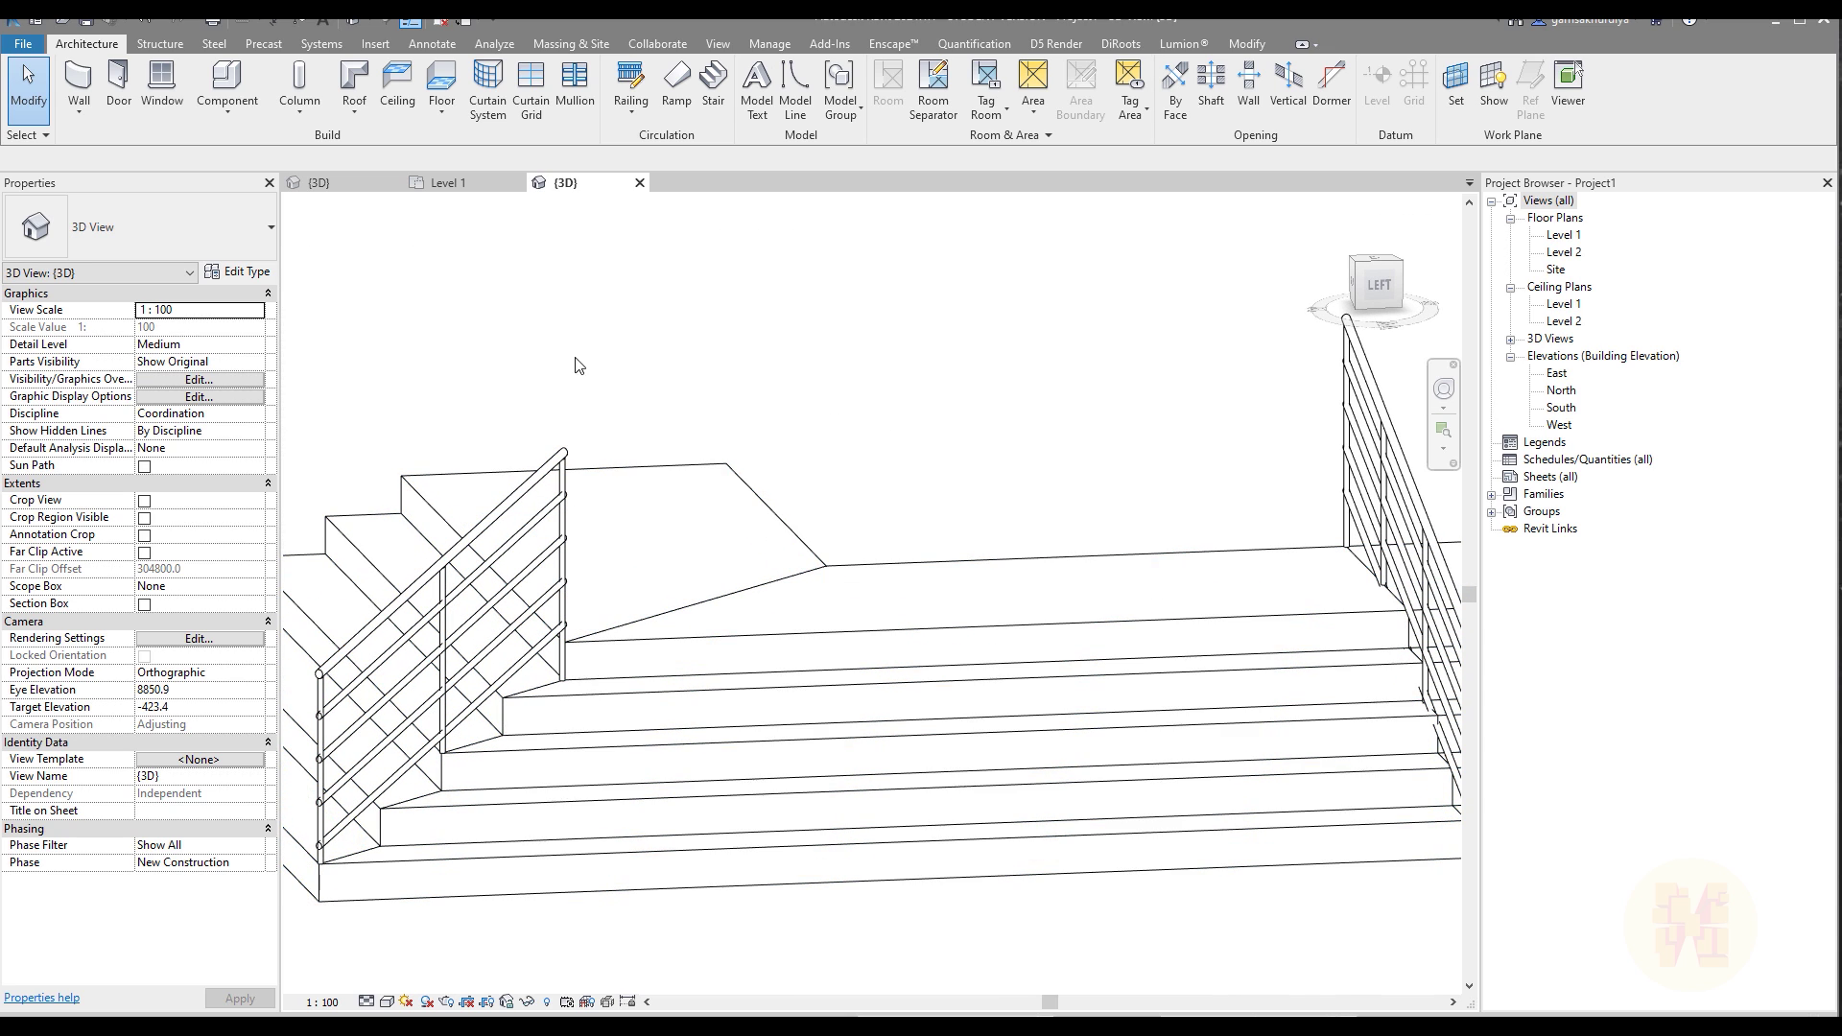
In the Level 1 plan, start Place on Stair/Ramp with Stringer position, placing no new railing
{"action": "left_click", "coordinate": [451, 183]}
{"action": "middle_click_drag", "start_coordinate": [619, 453], "coordinate": [635, 466]}
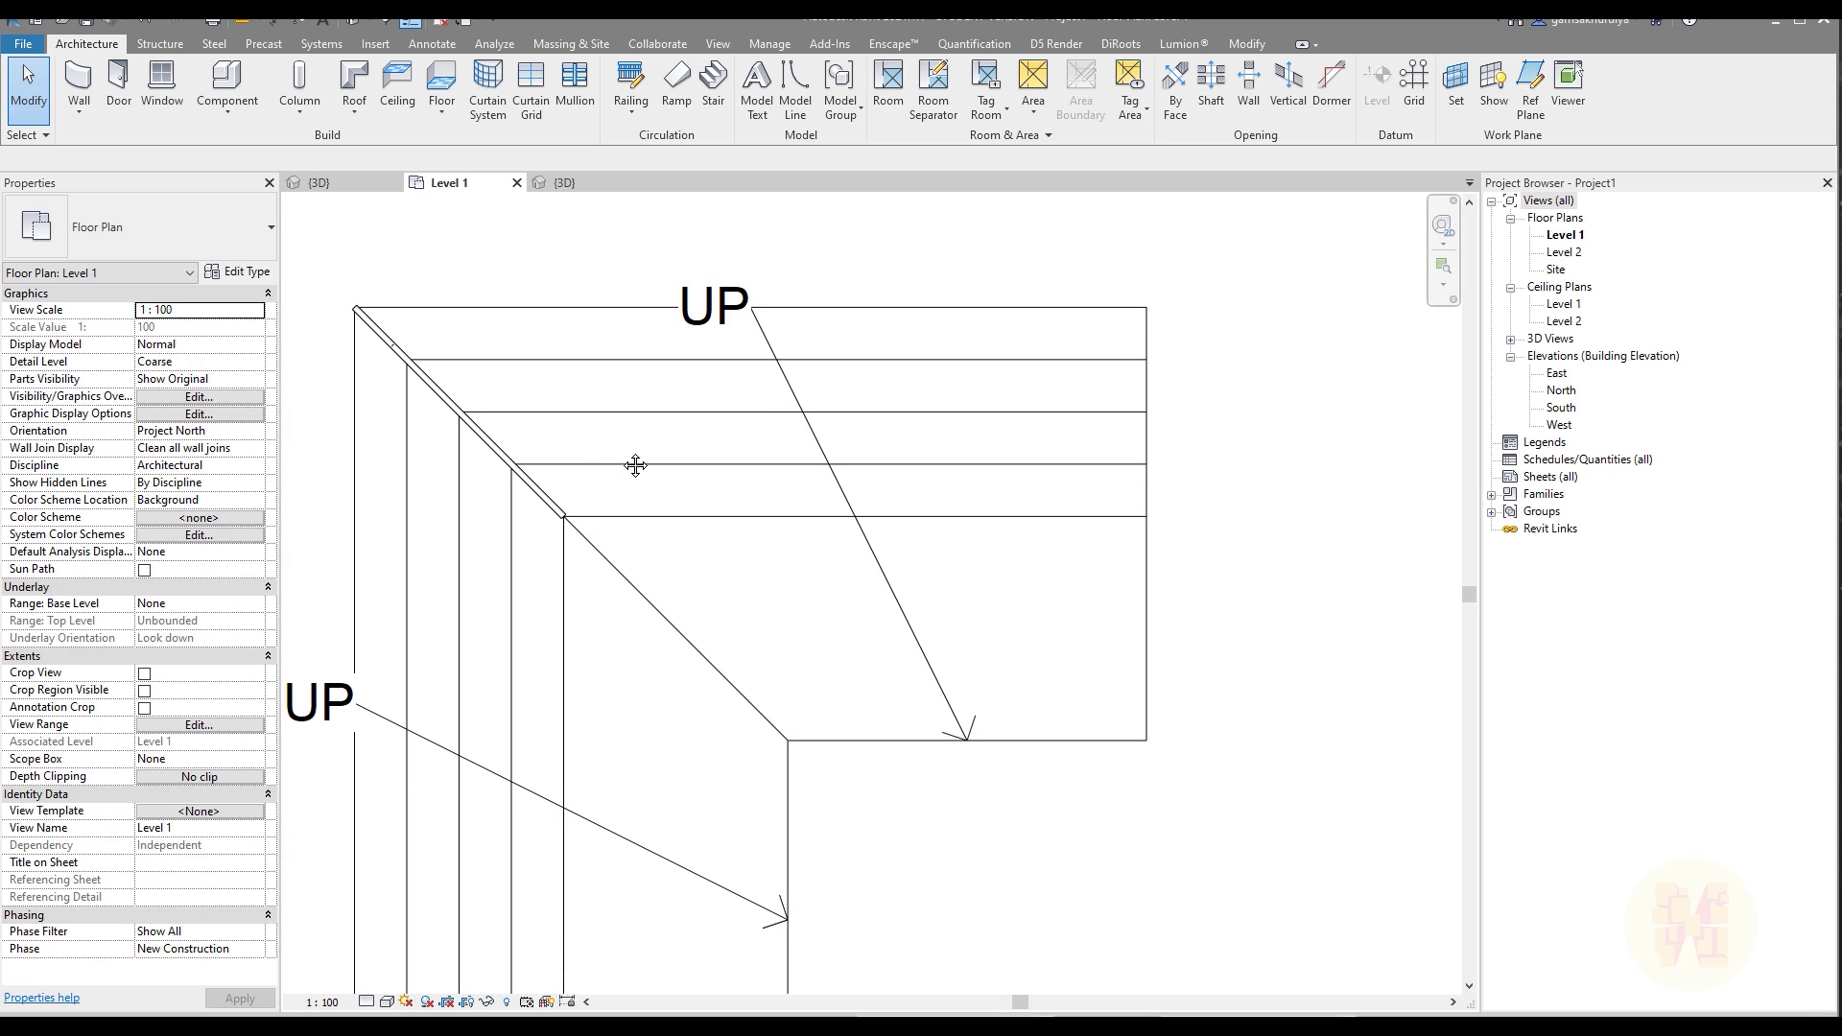
{"action": "left_click", "coordinate": [630, 109]}
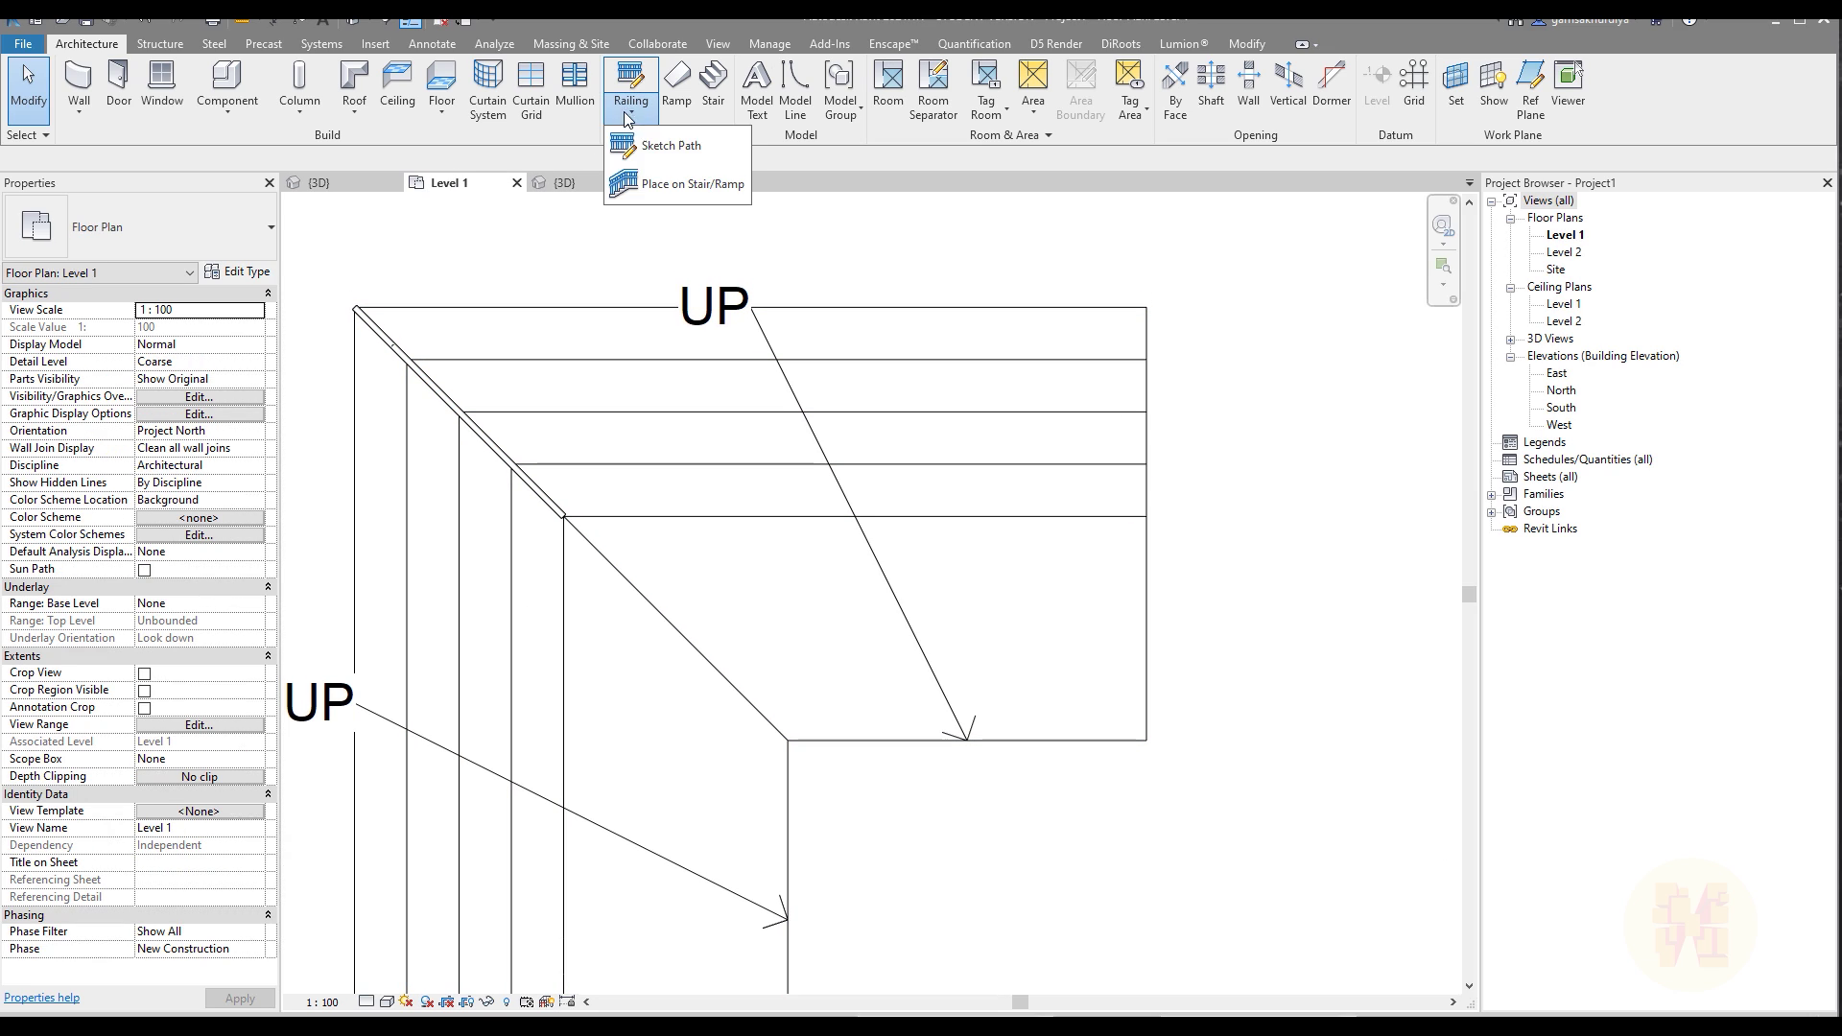
{"action": "left_click", "coordinate": [688, 190]}
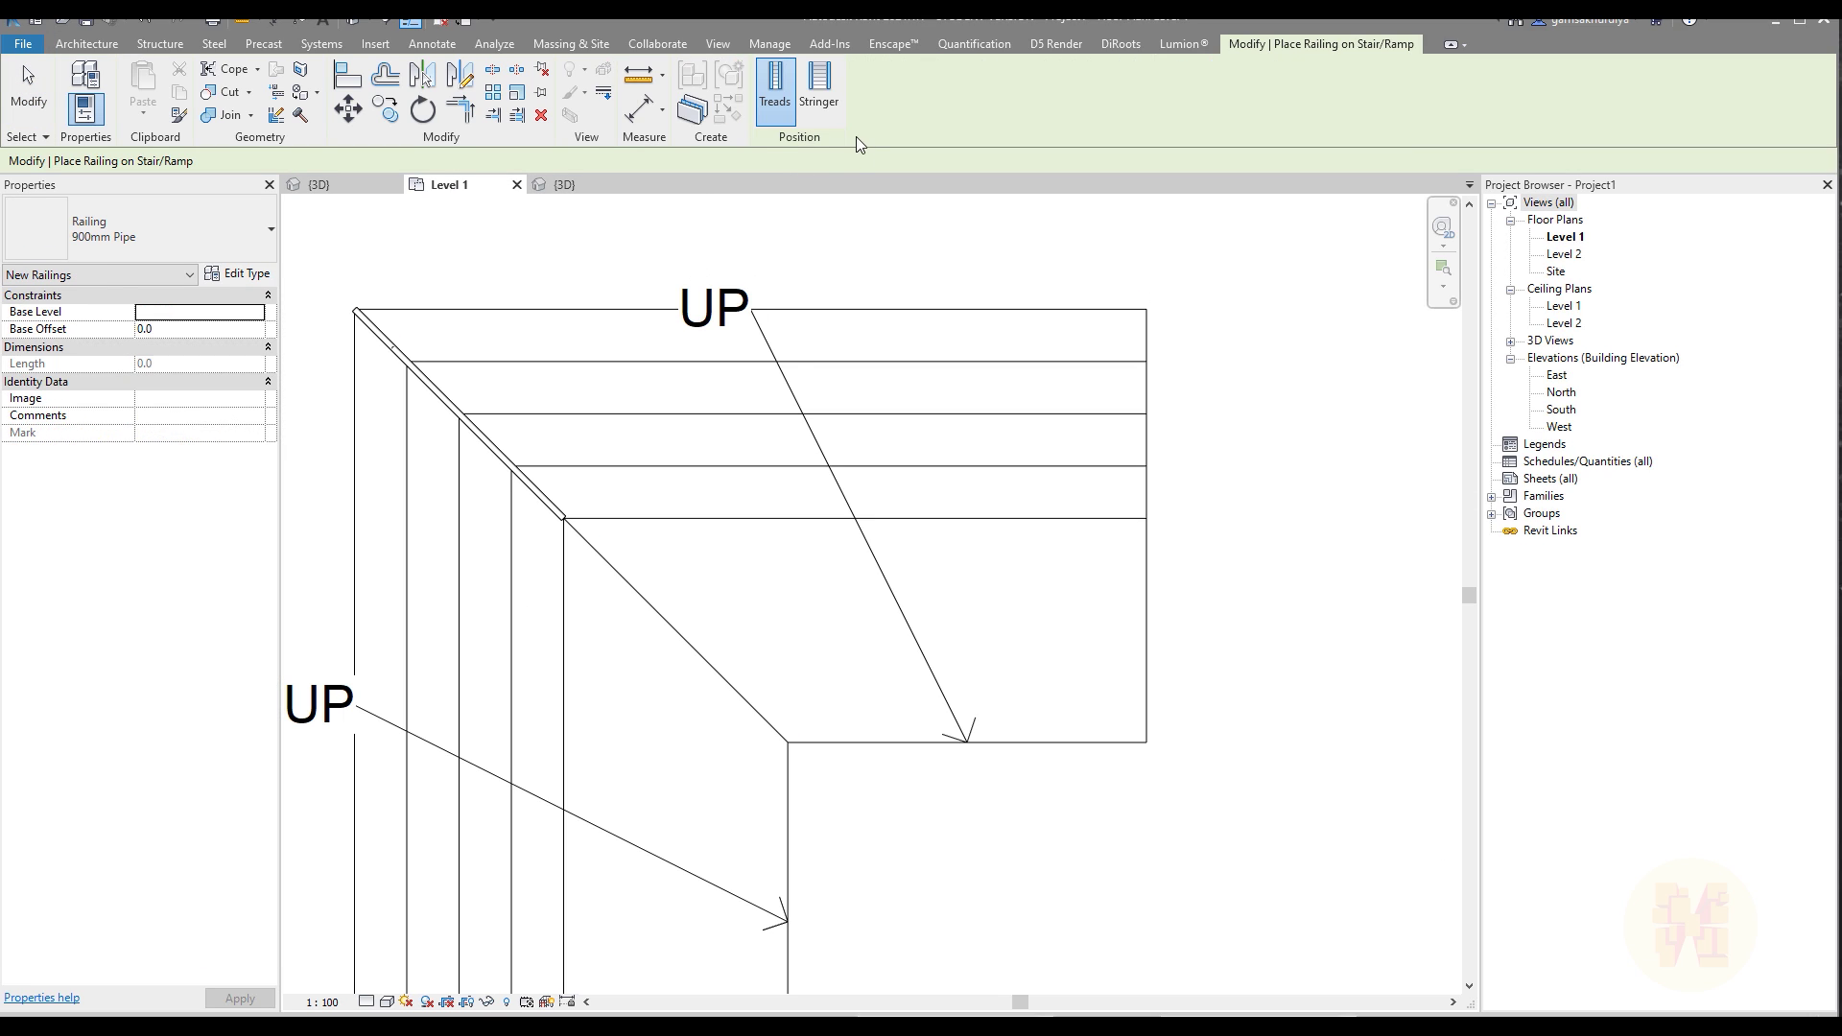
{"action": "left_click", "coordinate": [817, 98]}
{"action": "middle_click_drag", "start_coordinate": [677, 651], "coordinate": [691, 534]}
Sketch a pipe railing from the landing corner to the lower stair corner, then view it in 3D
{"action": "key", "text": "Escape"}
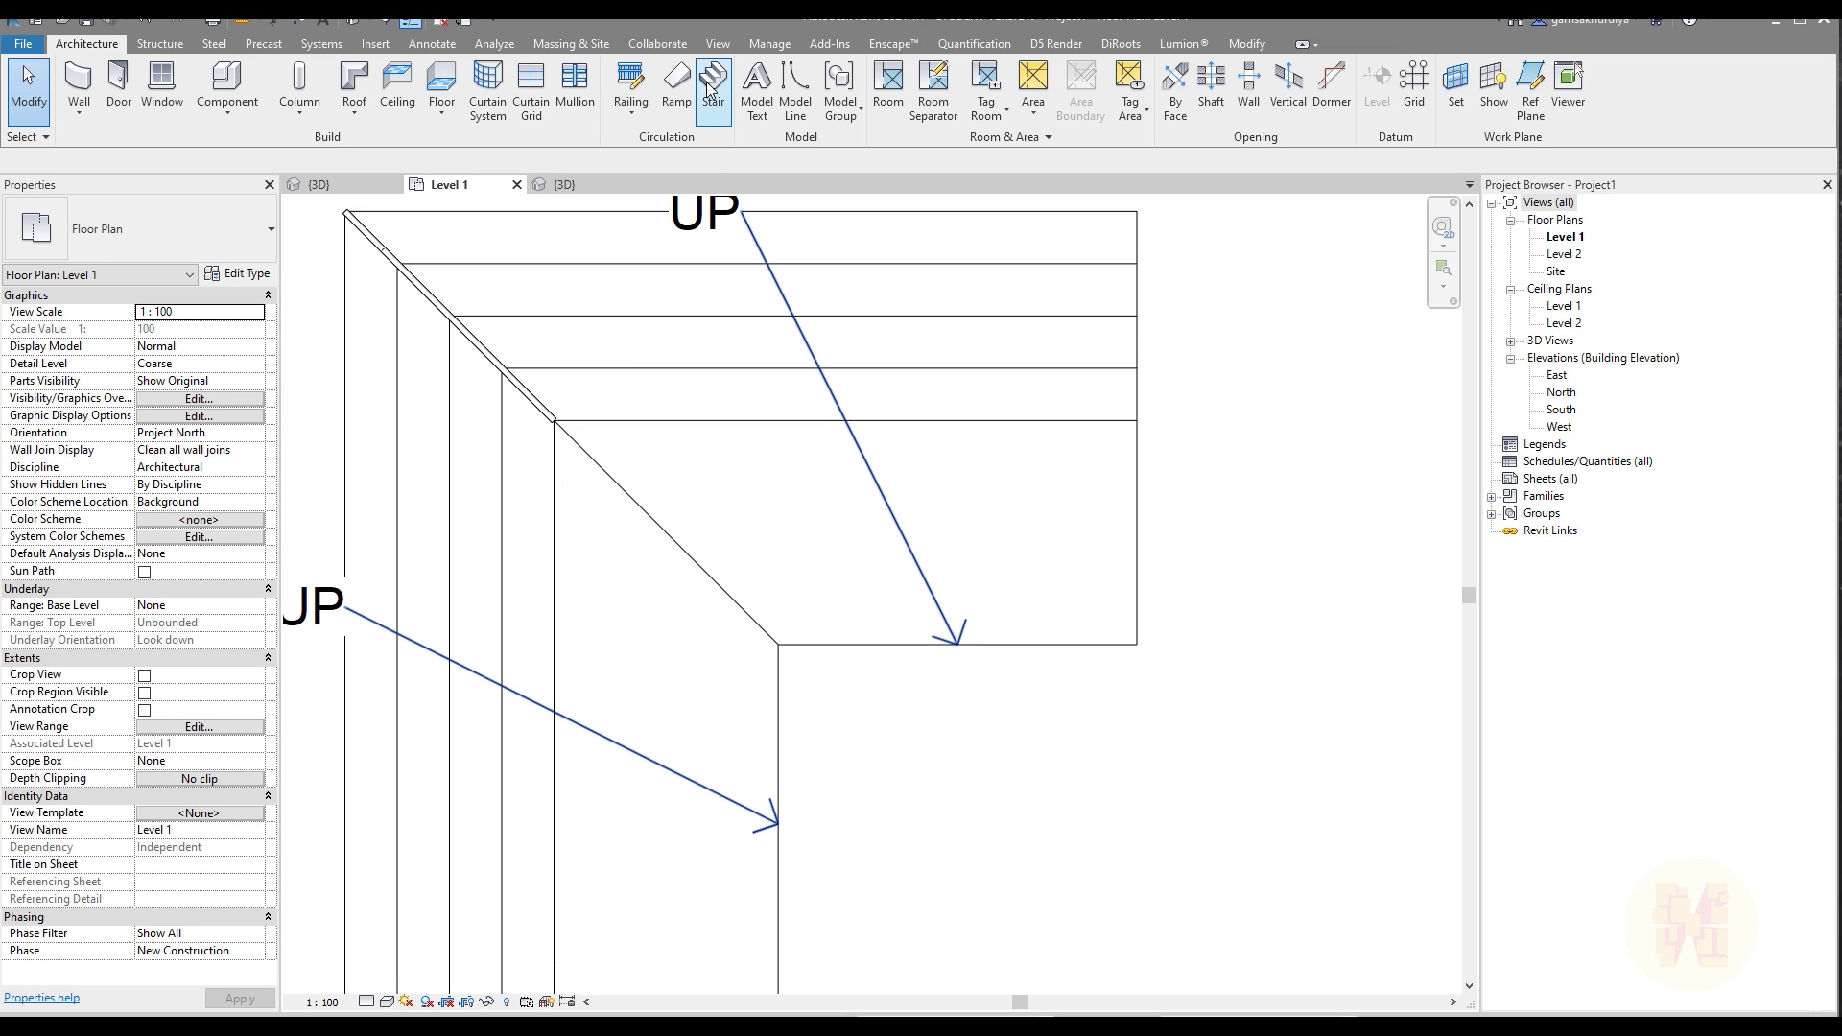
{"action": "left_click", "coordinate": [643, 103]}
{"action": "left_click", "coordinate": [677, 147]}
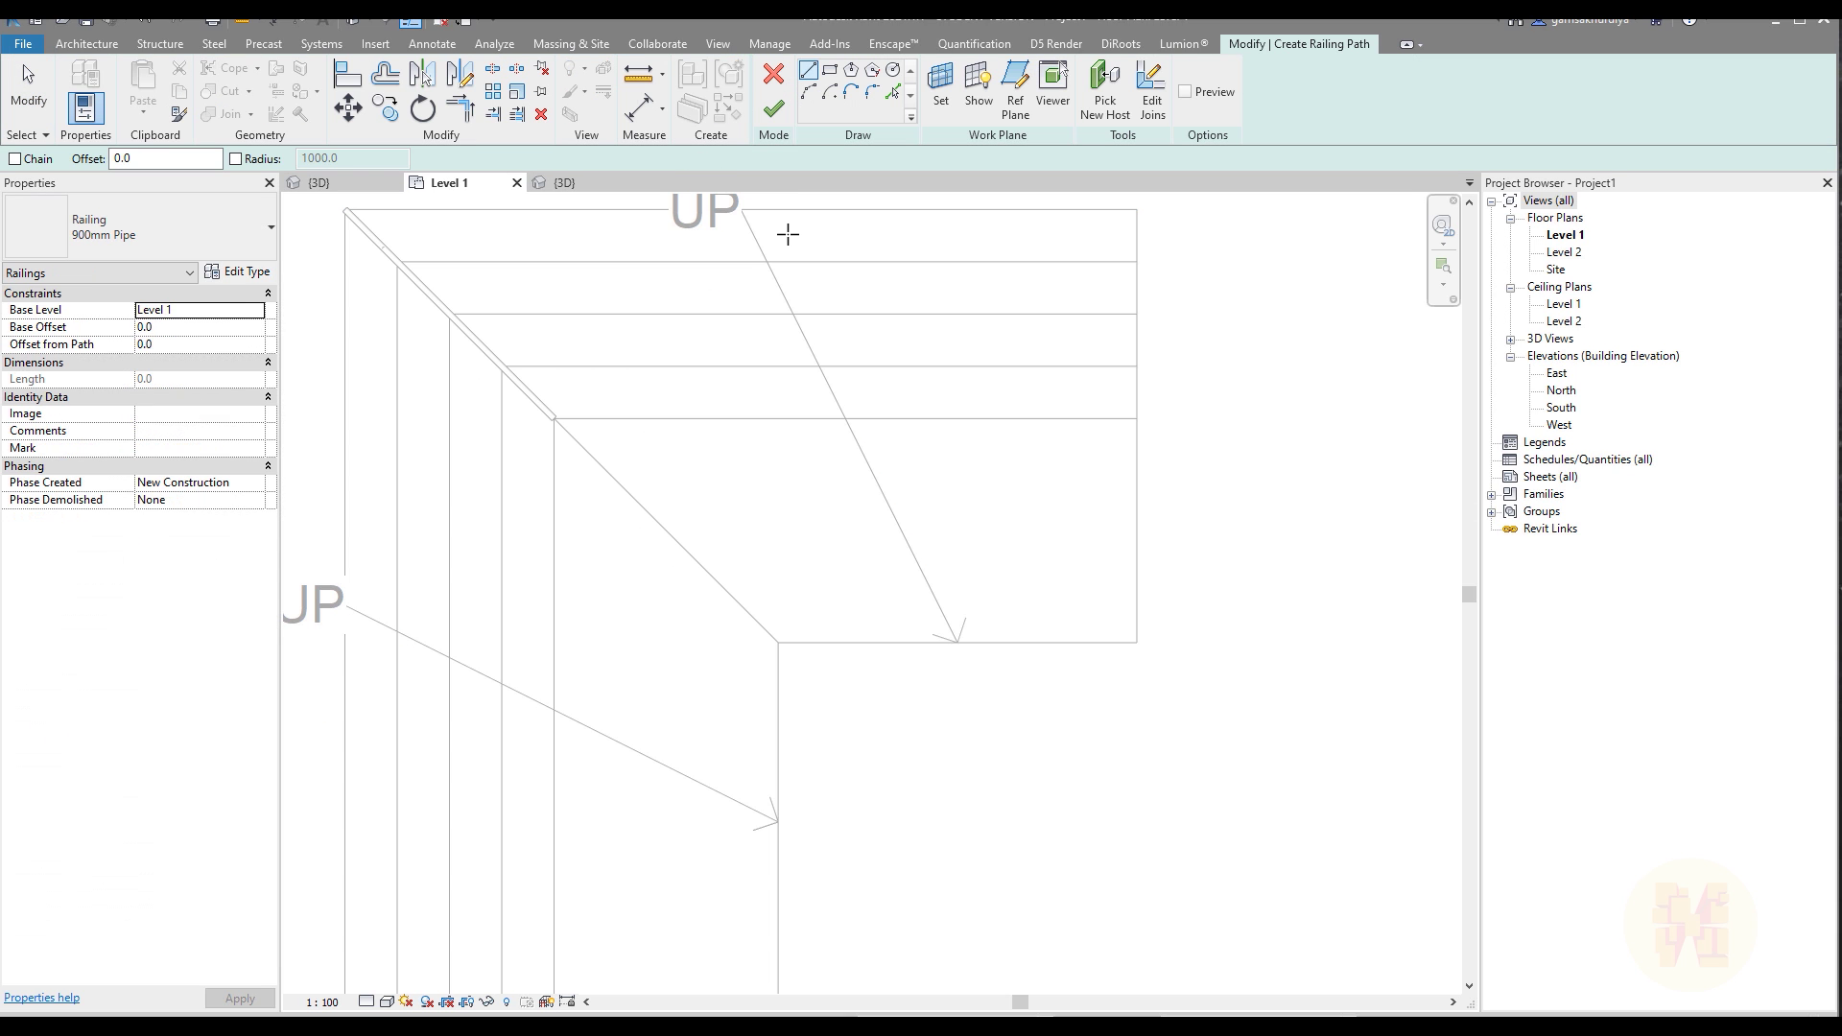
{"action": "left_click", "coordinate": [557, 420]}
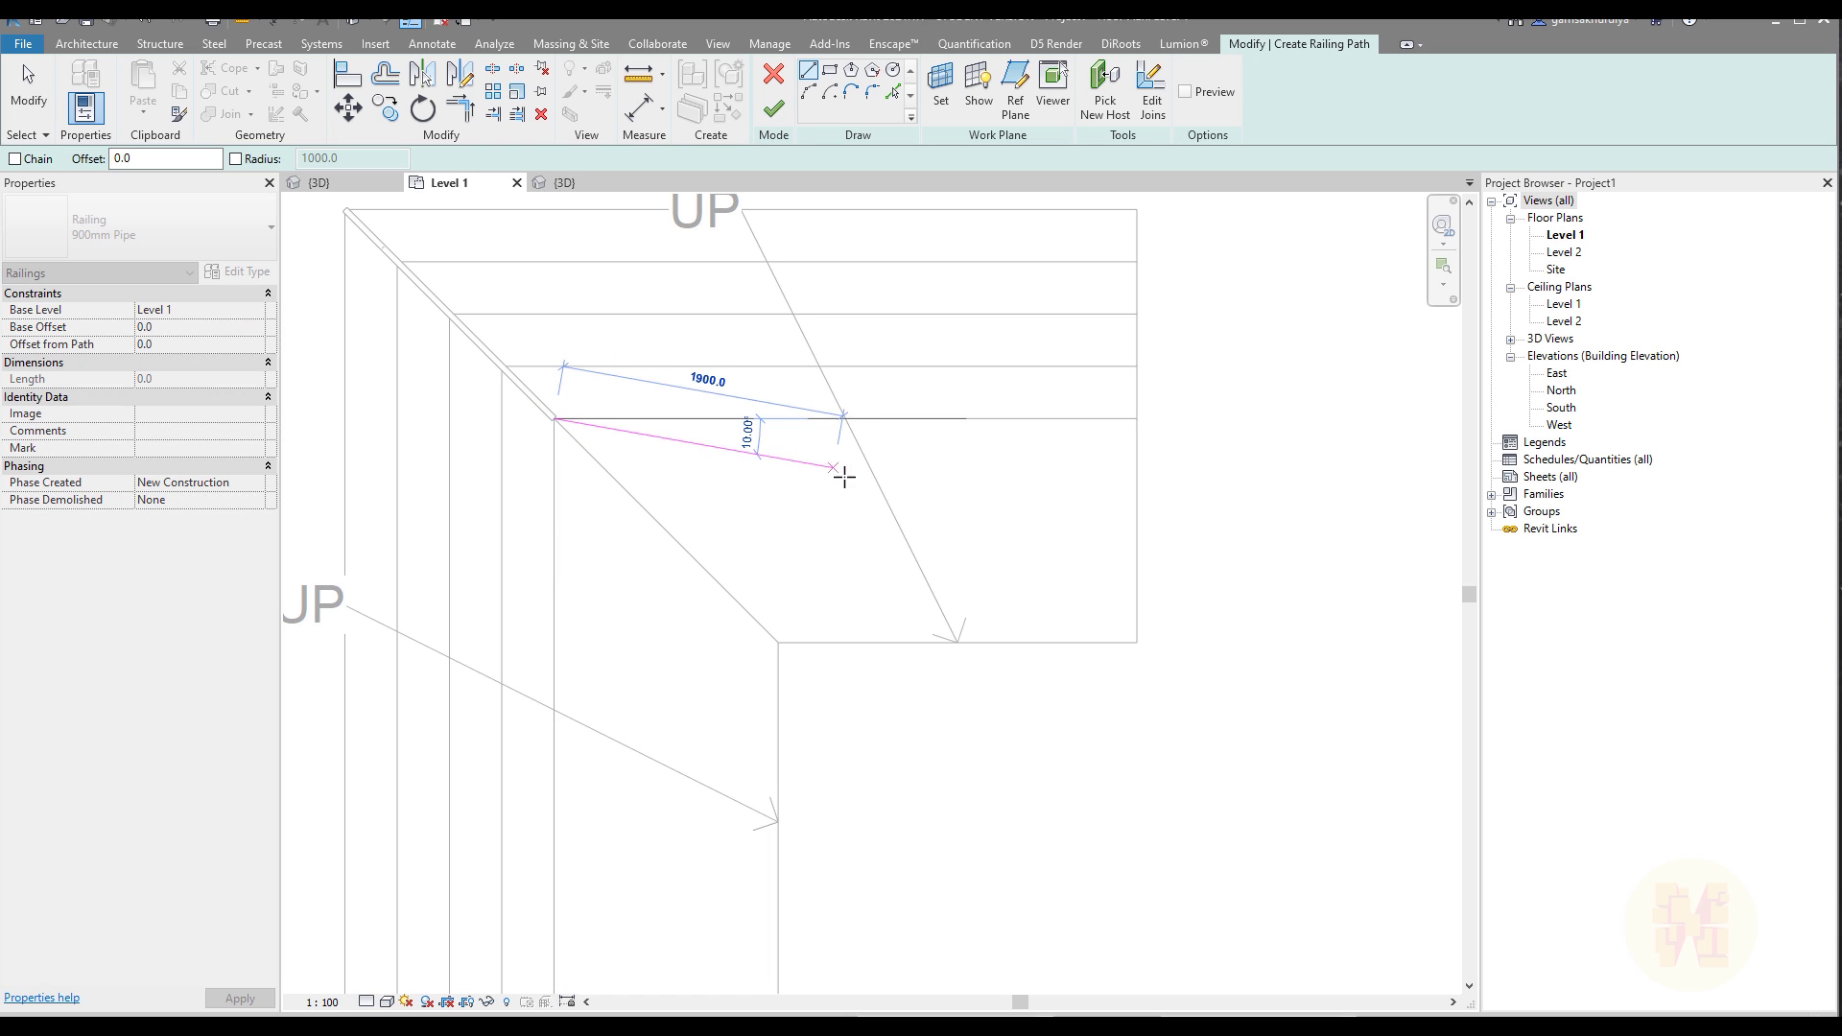
{"action": "left_click", "coordinate": [779, 643]}
{"action": "left_click", "coordinate": [773, 109]}
{"action": "key", "text": "Escape"}
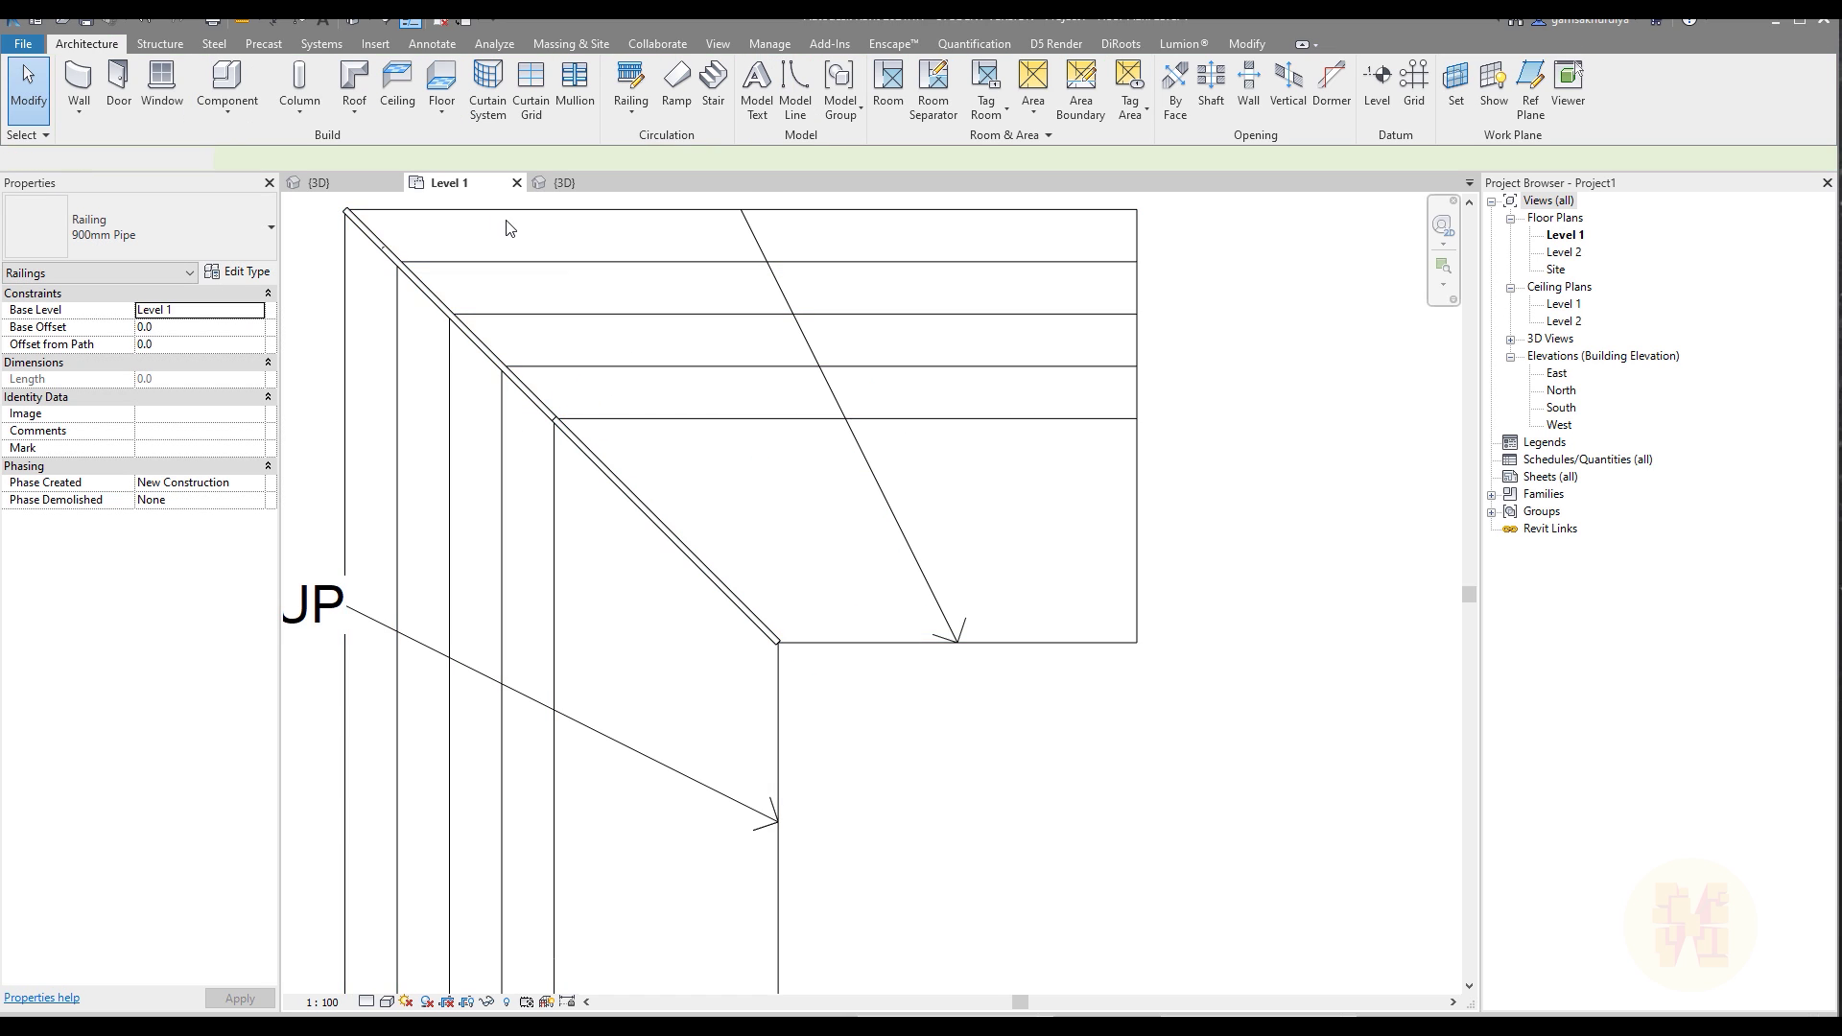
{"action": "left_click", "coordinate": [564, 182]}
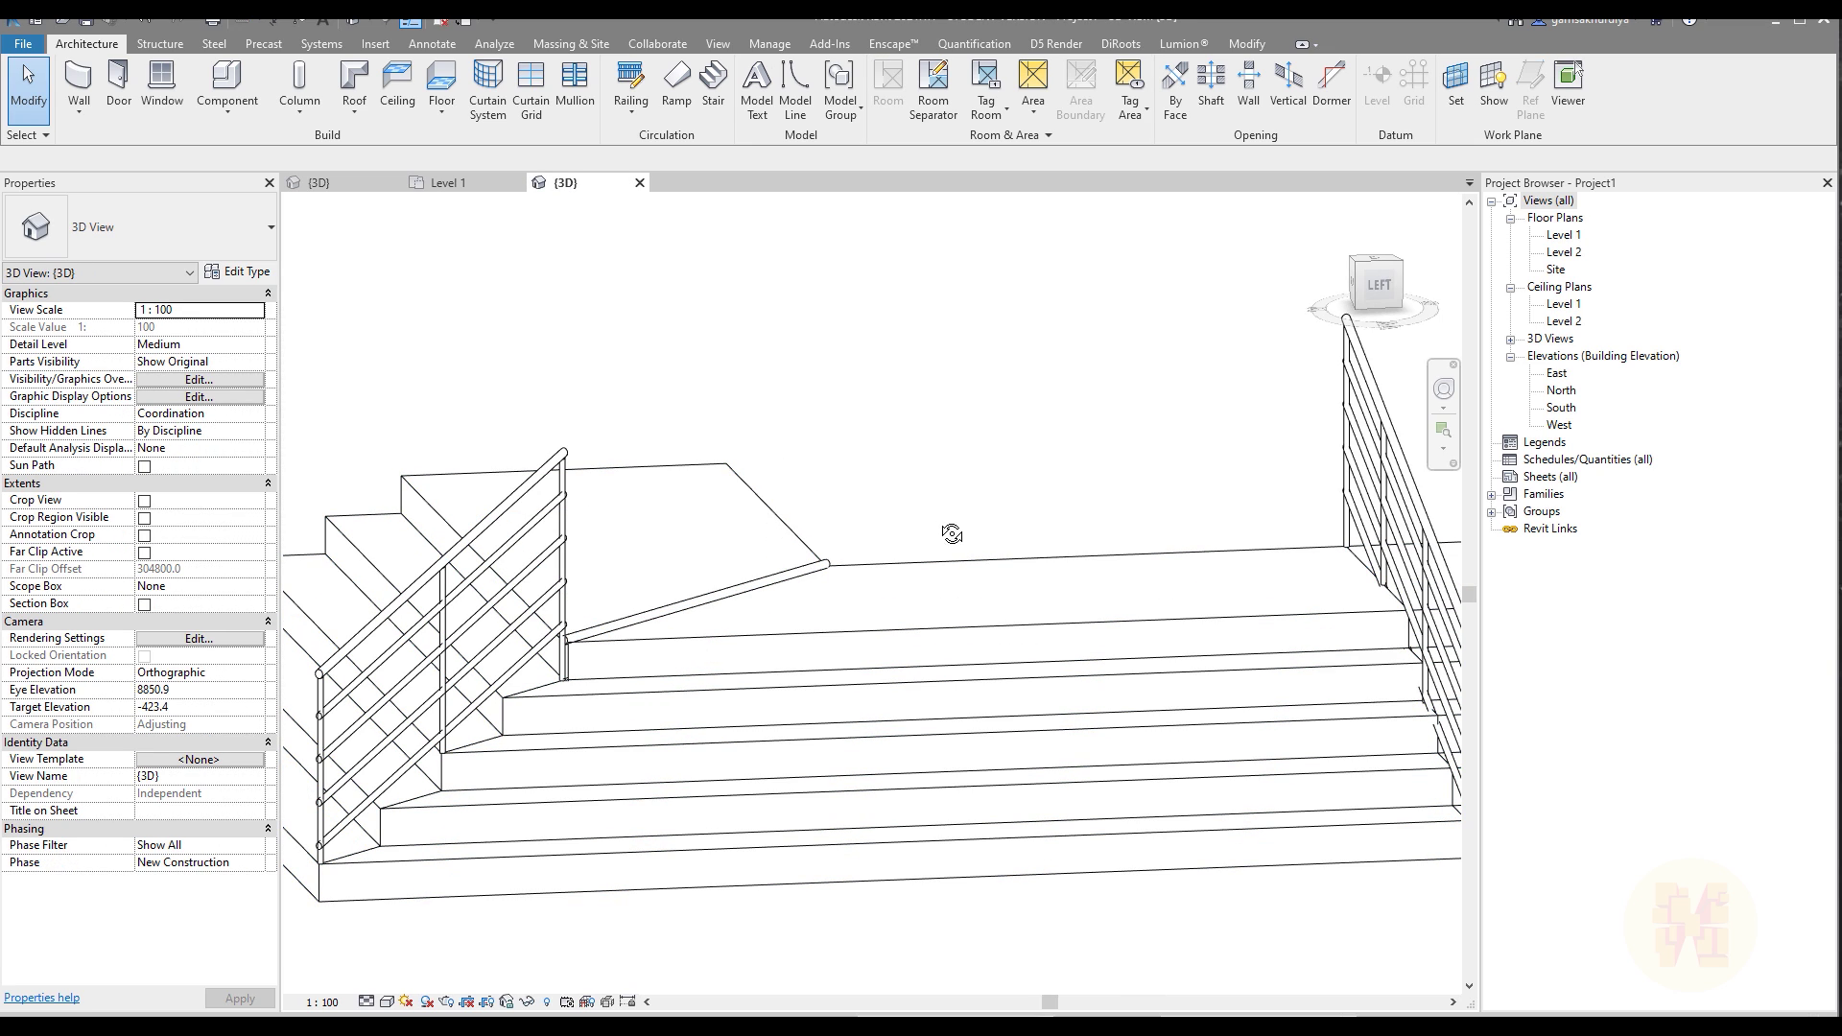
Rehost the new diagonal railing on the precast stair and orbit to confirm it follows the treads
{"action": "middle_click_drag", "start_coordinate": [952, 534], "coordinate": [538, 687], "text": "shift"}
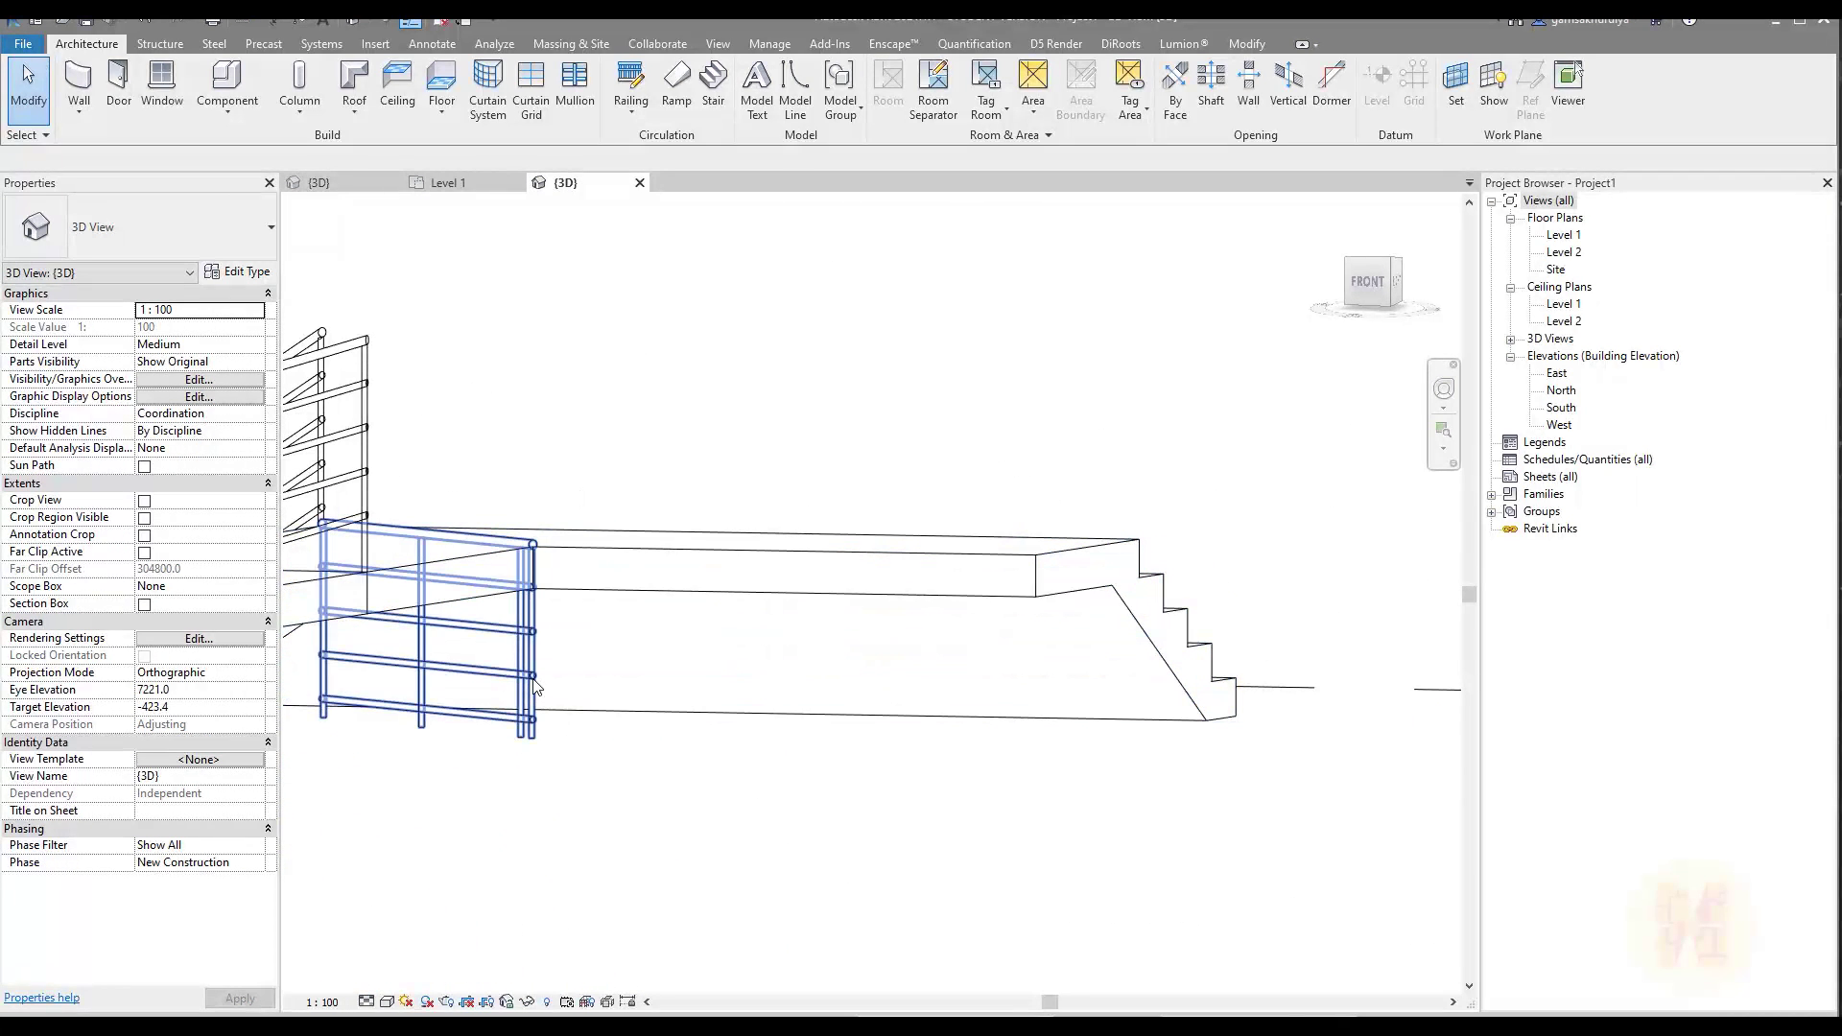
{"action": "left_click", "coordinate": [535, 687]}
{"action": "left_click", "coordinate": [824, 91]}
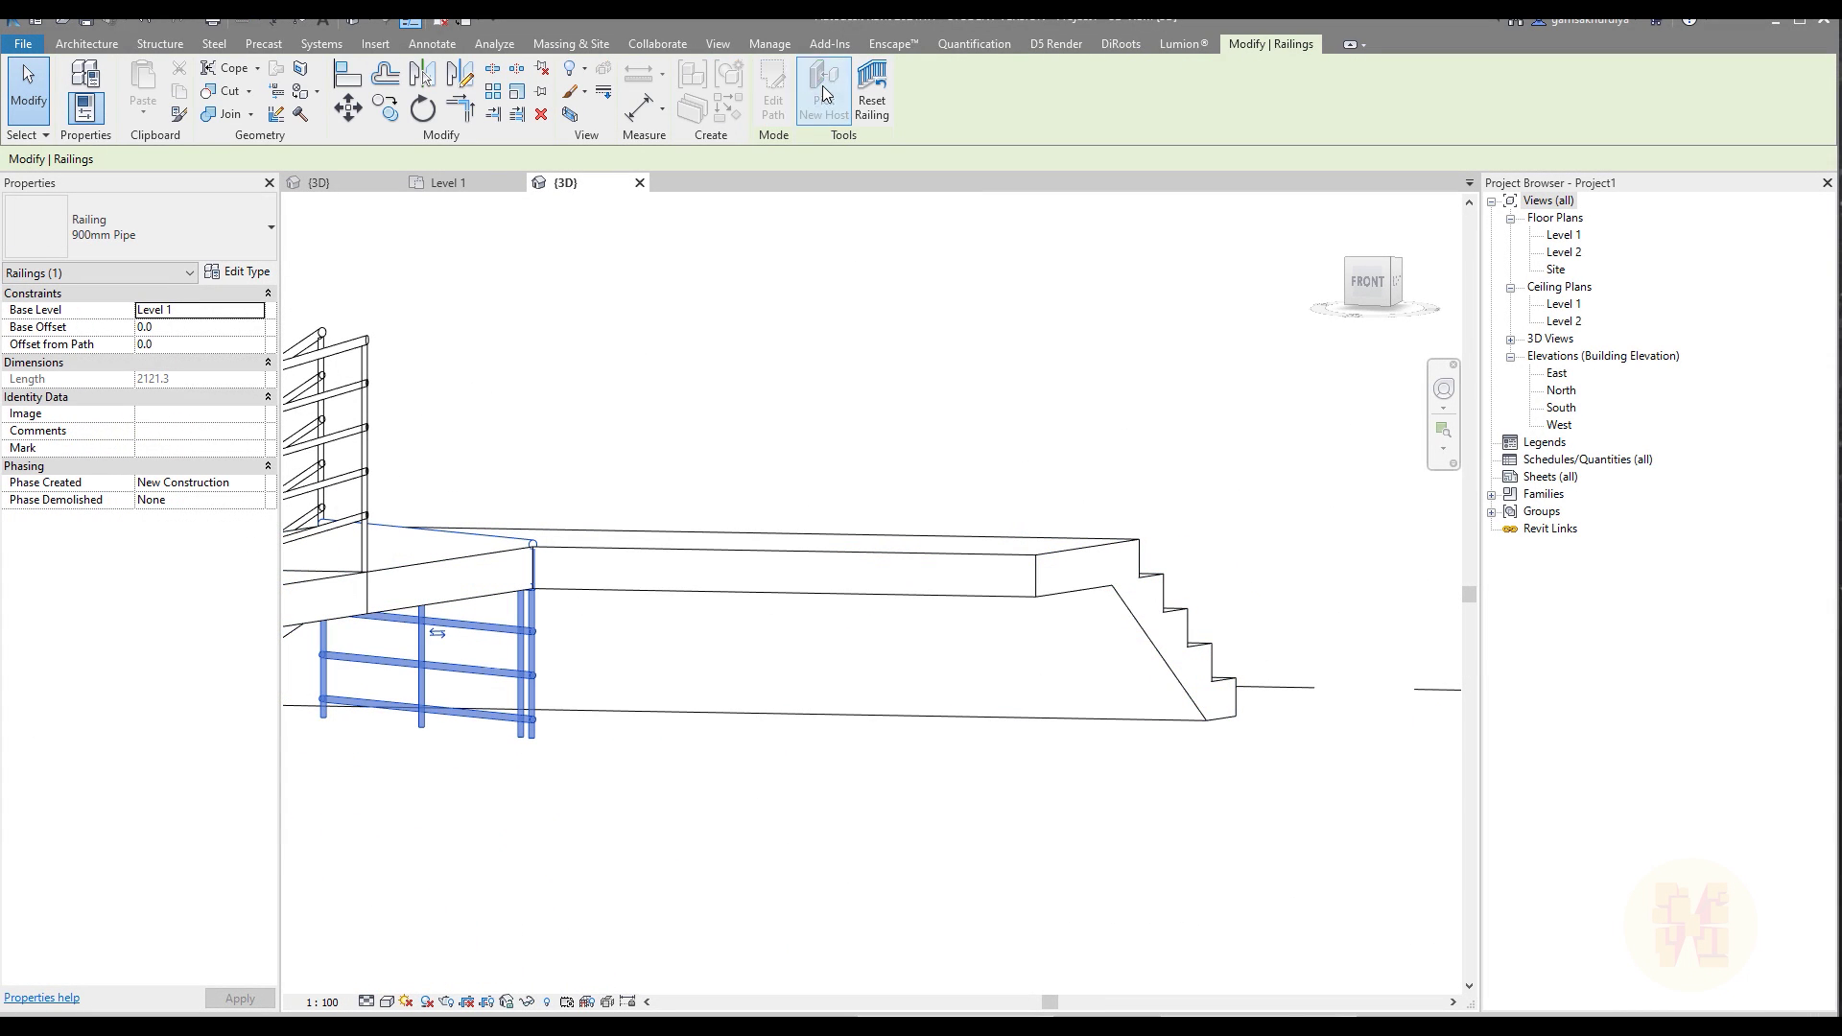
{"action": "left_click", "coordinate": [606, 527]}
{"action": "key", "text": "Escape"}
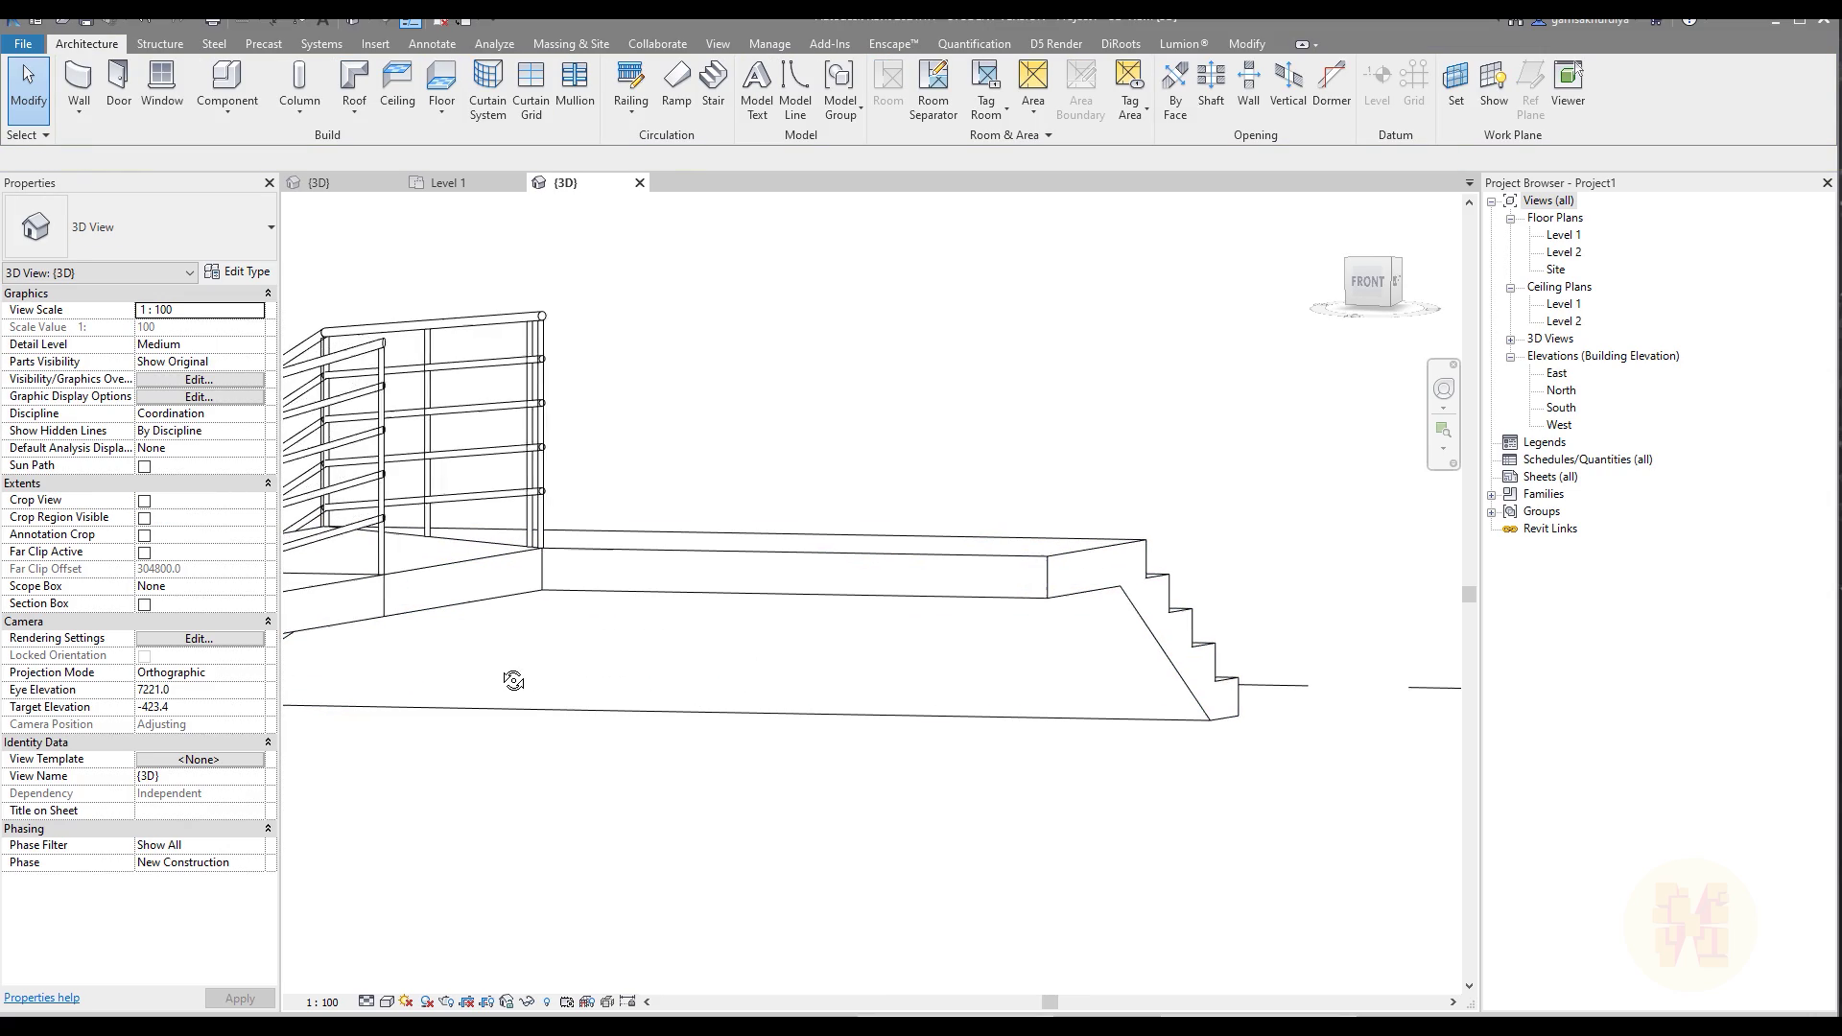
{"action": "middle_click_drag", "start_coordinate": [515, 678], "coordinate": [873, 744], "text": "shift"}
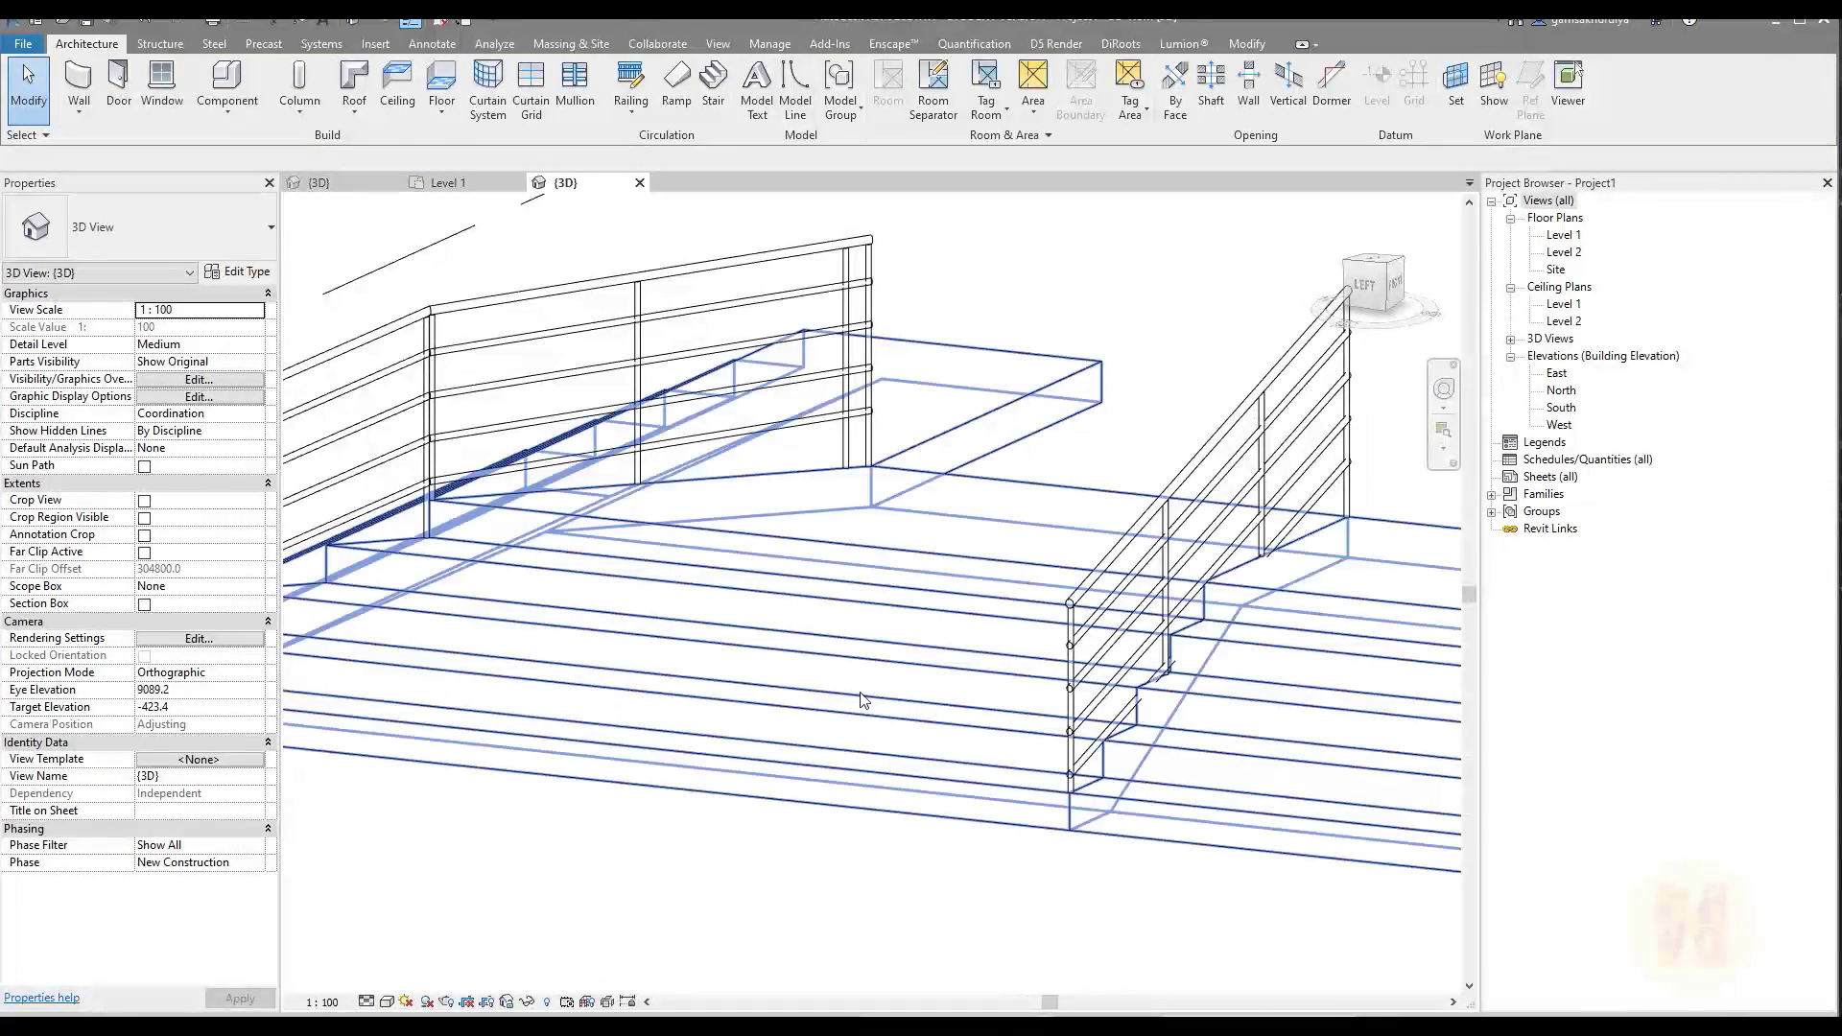
{"action": "middle_click_drag", "start_coordinate": [991, 727], "coordinate": [947, 827], "text": "shift"}
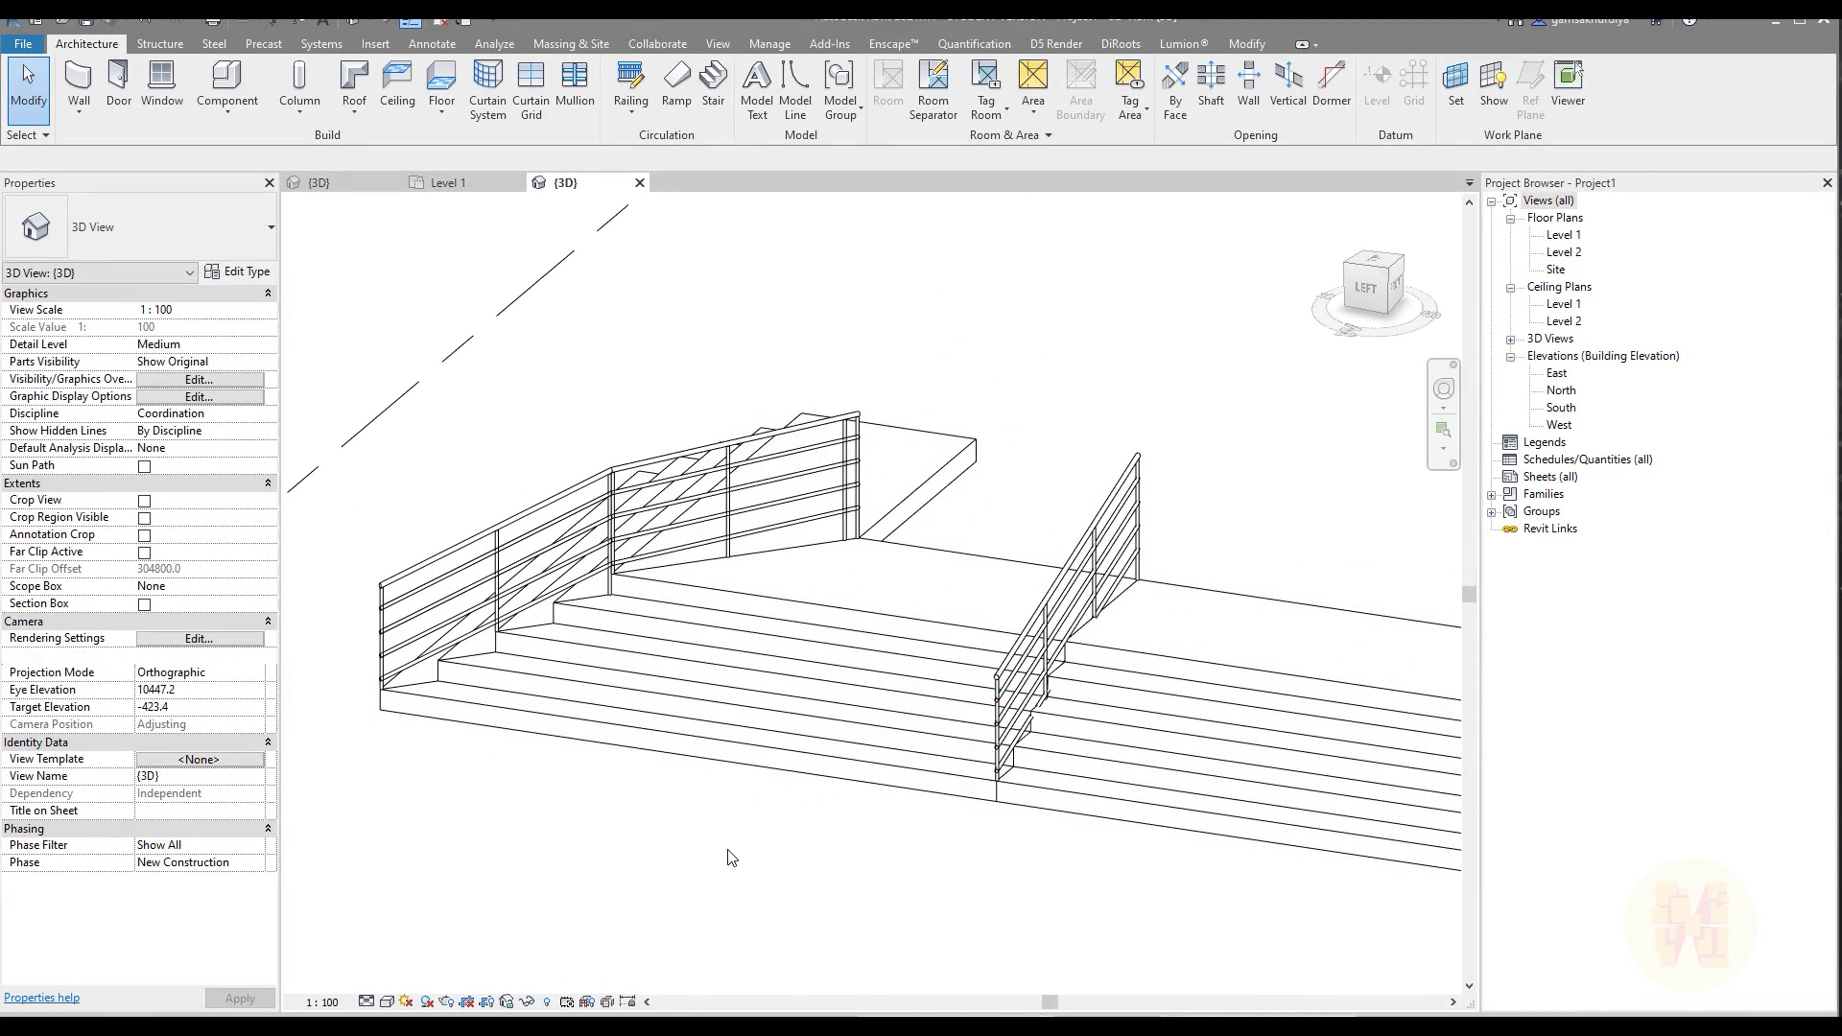
{"action": "middle_click_drag", "start_coordinate": [834, 881], "coordinate": [838, 492], "text": "shift"}
Align the middle railing's path end to the stair's top edge so it stops before the landing
{"action": "scroll", "coordinate": [838, 492], "scroll_direction": "up", "scroll_amount": 3}
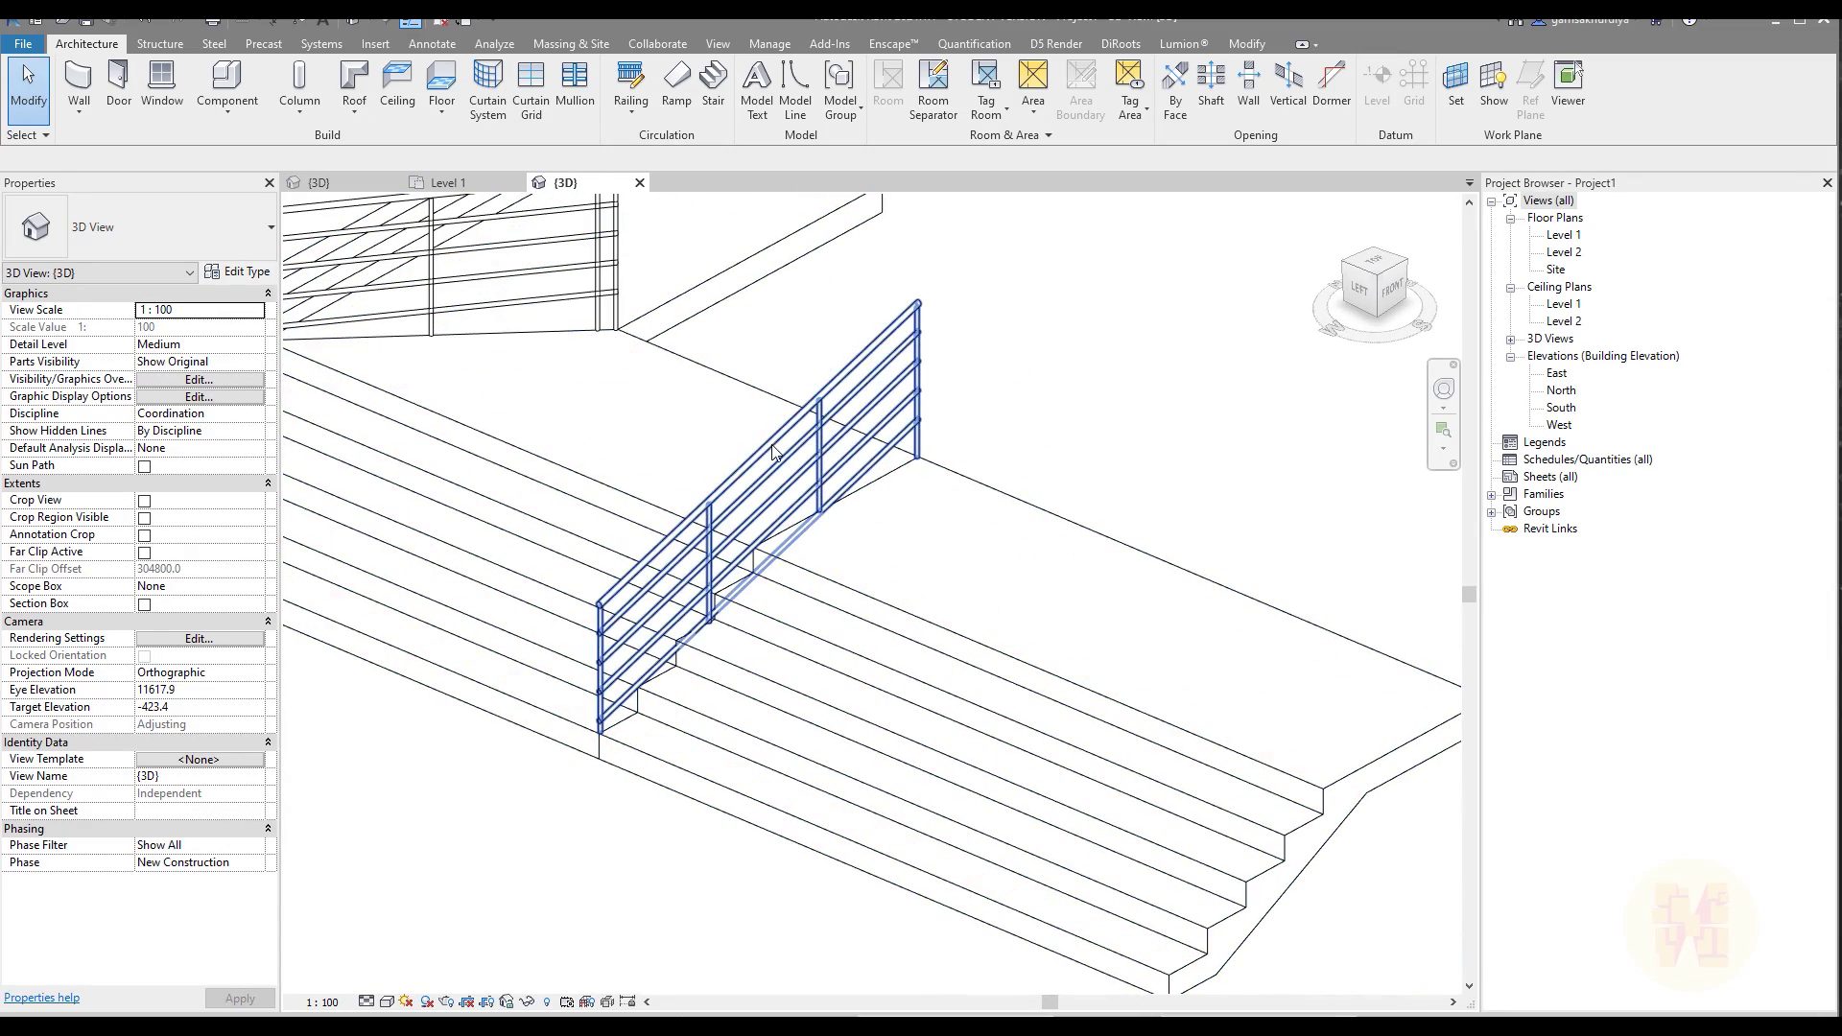
{"action": "left_click", "coordinate": [781, 439]}
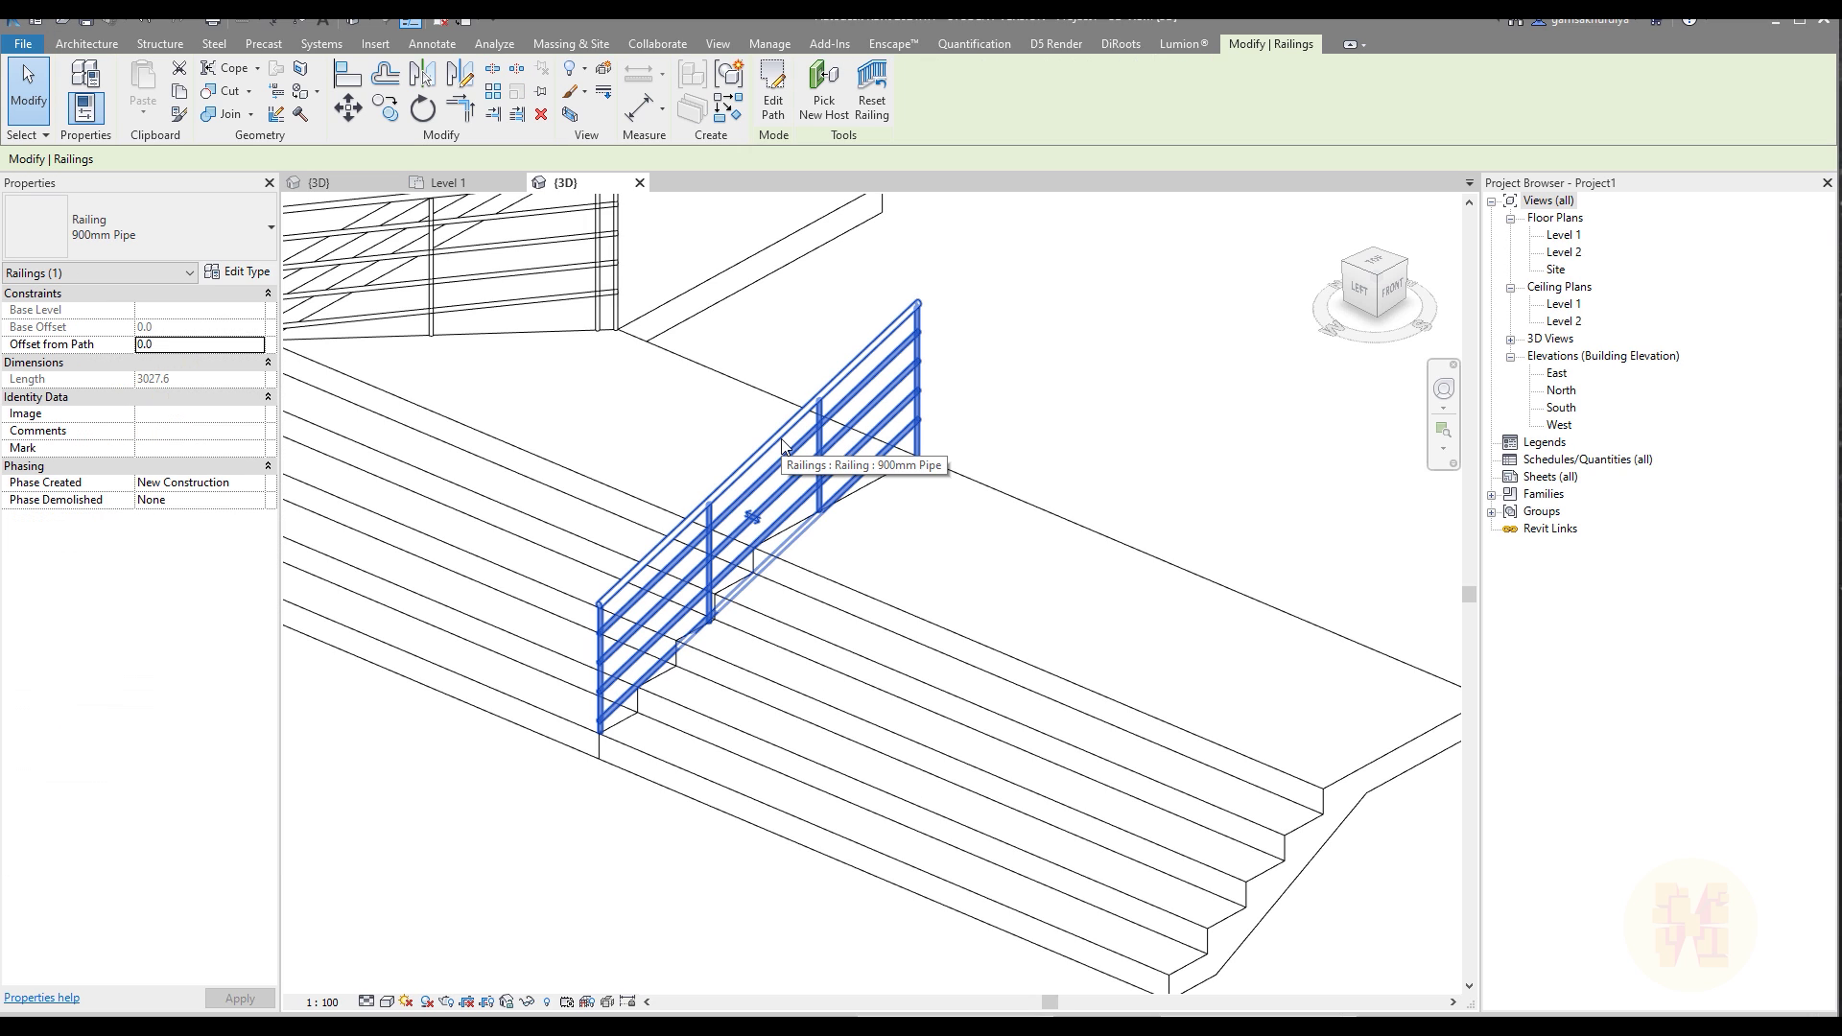
{"action": "left_click", "coordinate": [776, 108]}
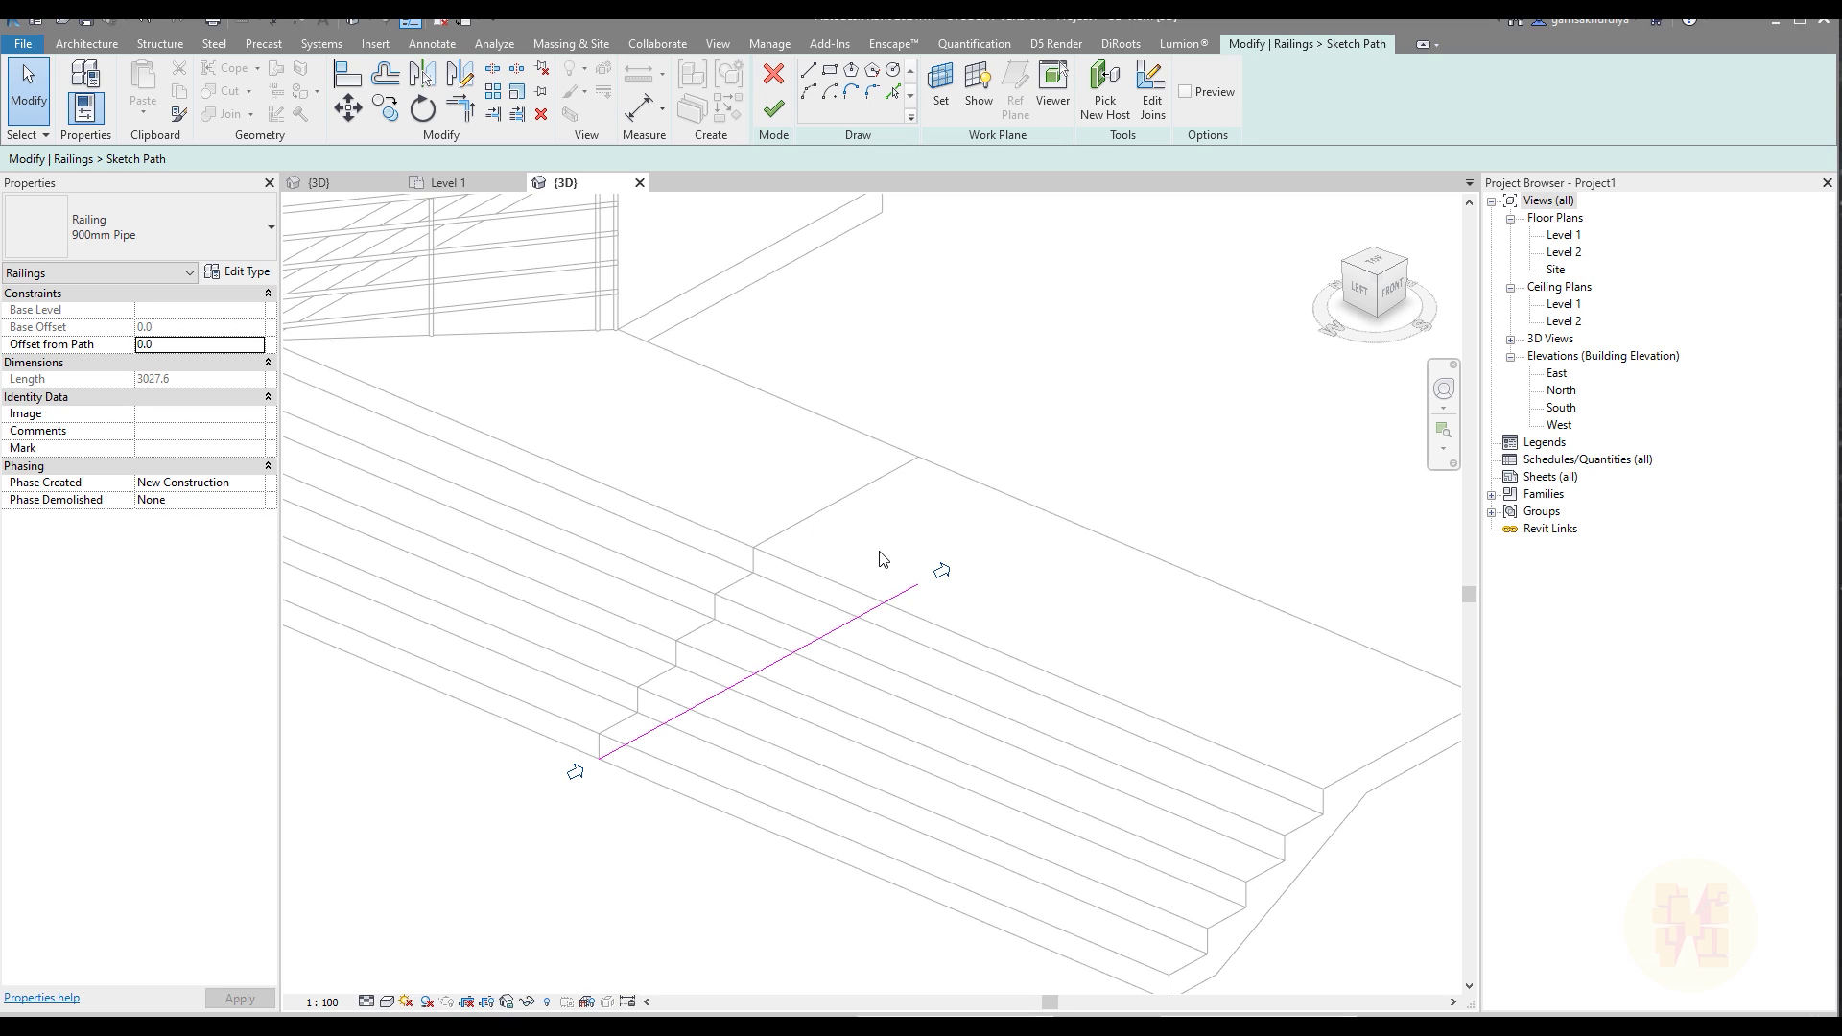
{"action": "key", "text": "a"}
{"action": "key", "text": "l"}
{"action": "left_click", "coordinate": [786, 563]}
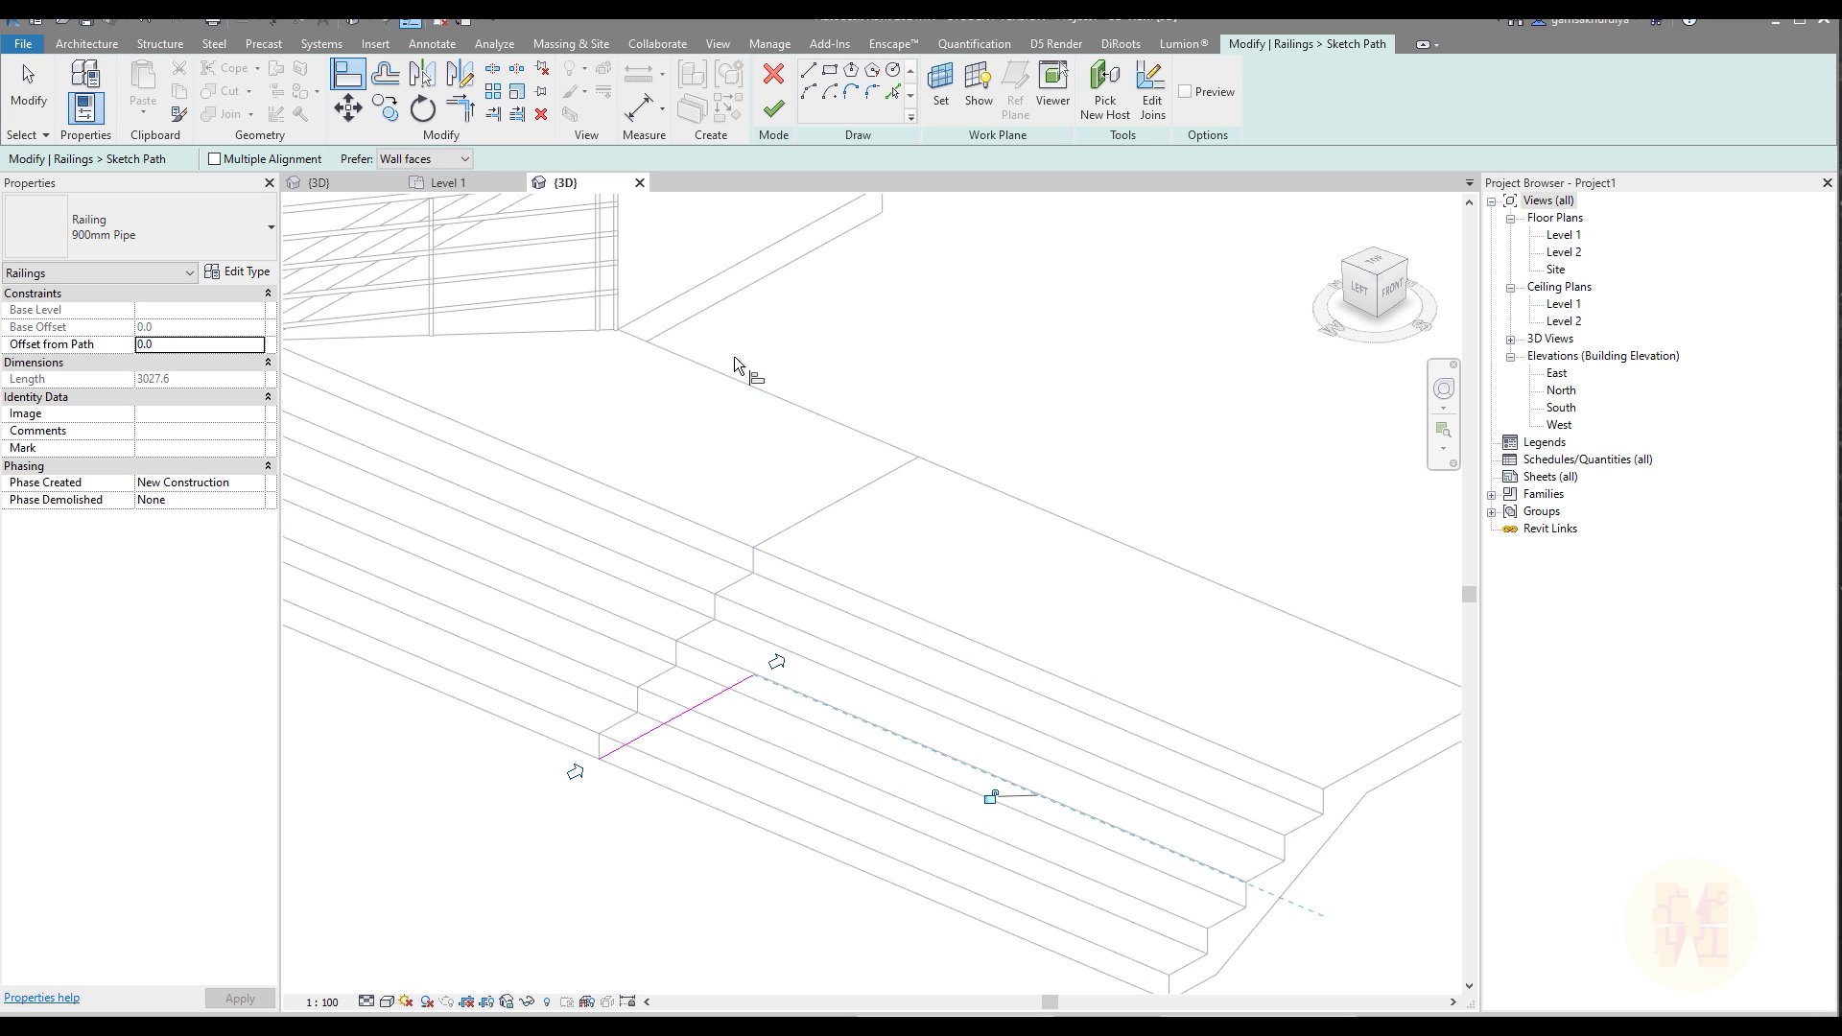
{"action": "left_click", "coordinate": [773, 110]}
{"action": "key", "text": "Escape"}
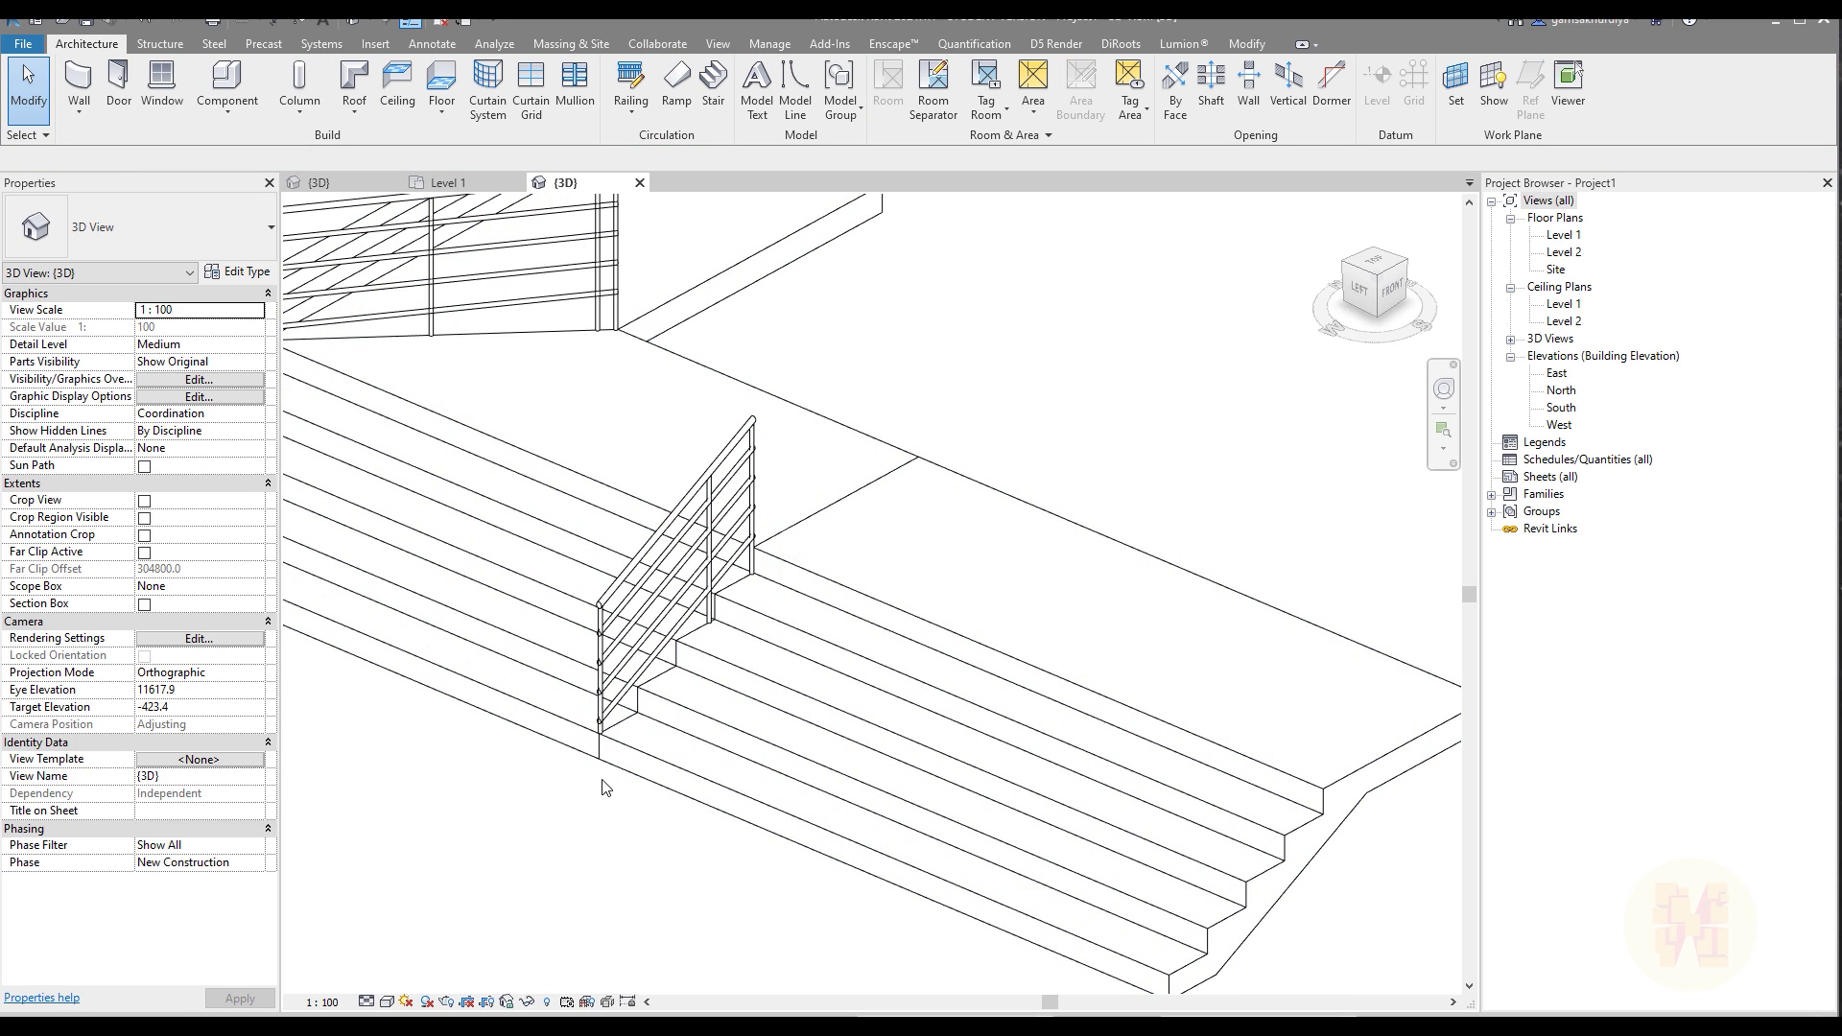
{"action": "middle_click_drag", "start_coordinate": [763, 563], "coordinate": [483, 710], "text": "shift"}
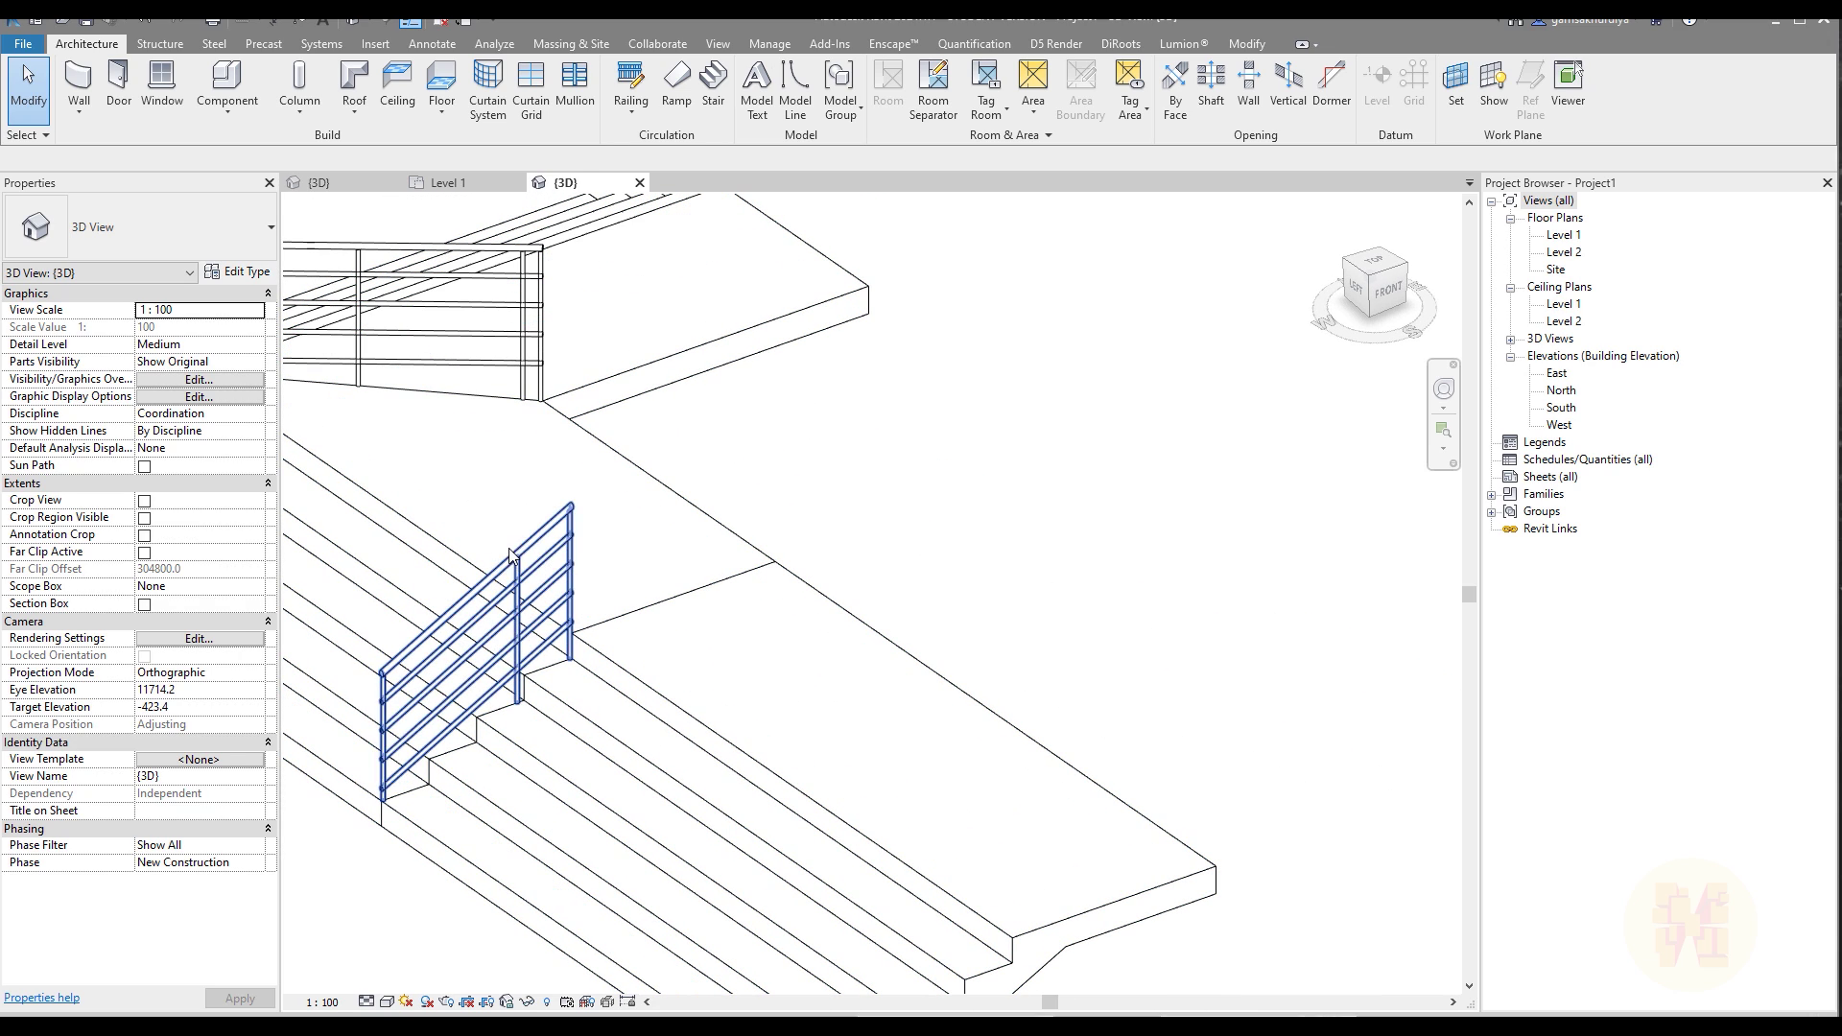
On Level 1, sketch a 1500 mm railing path along the landing edge
{"action": "left_click", "coordinate": [629, 113]}
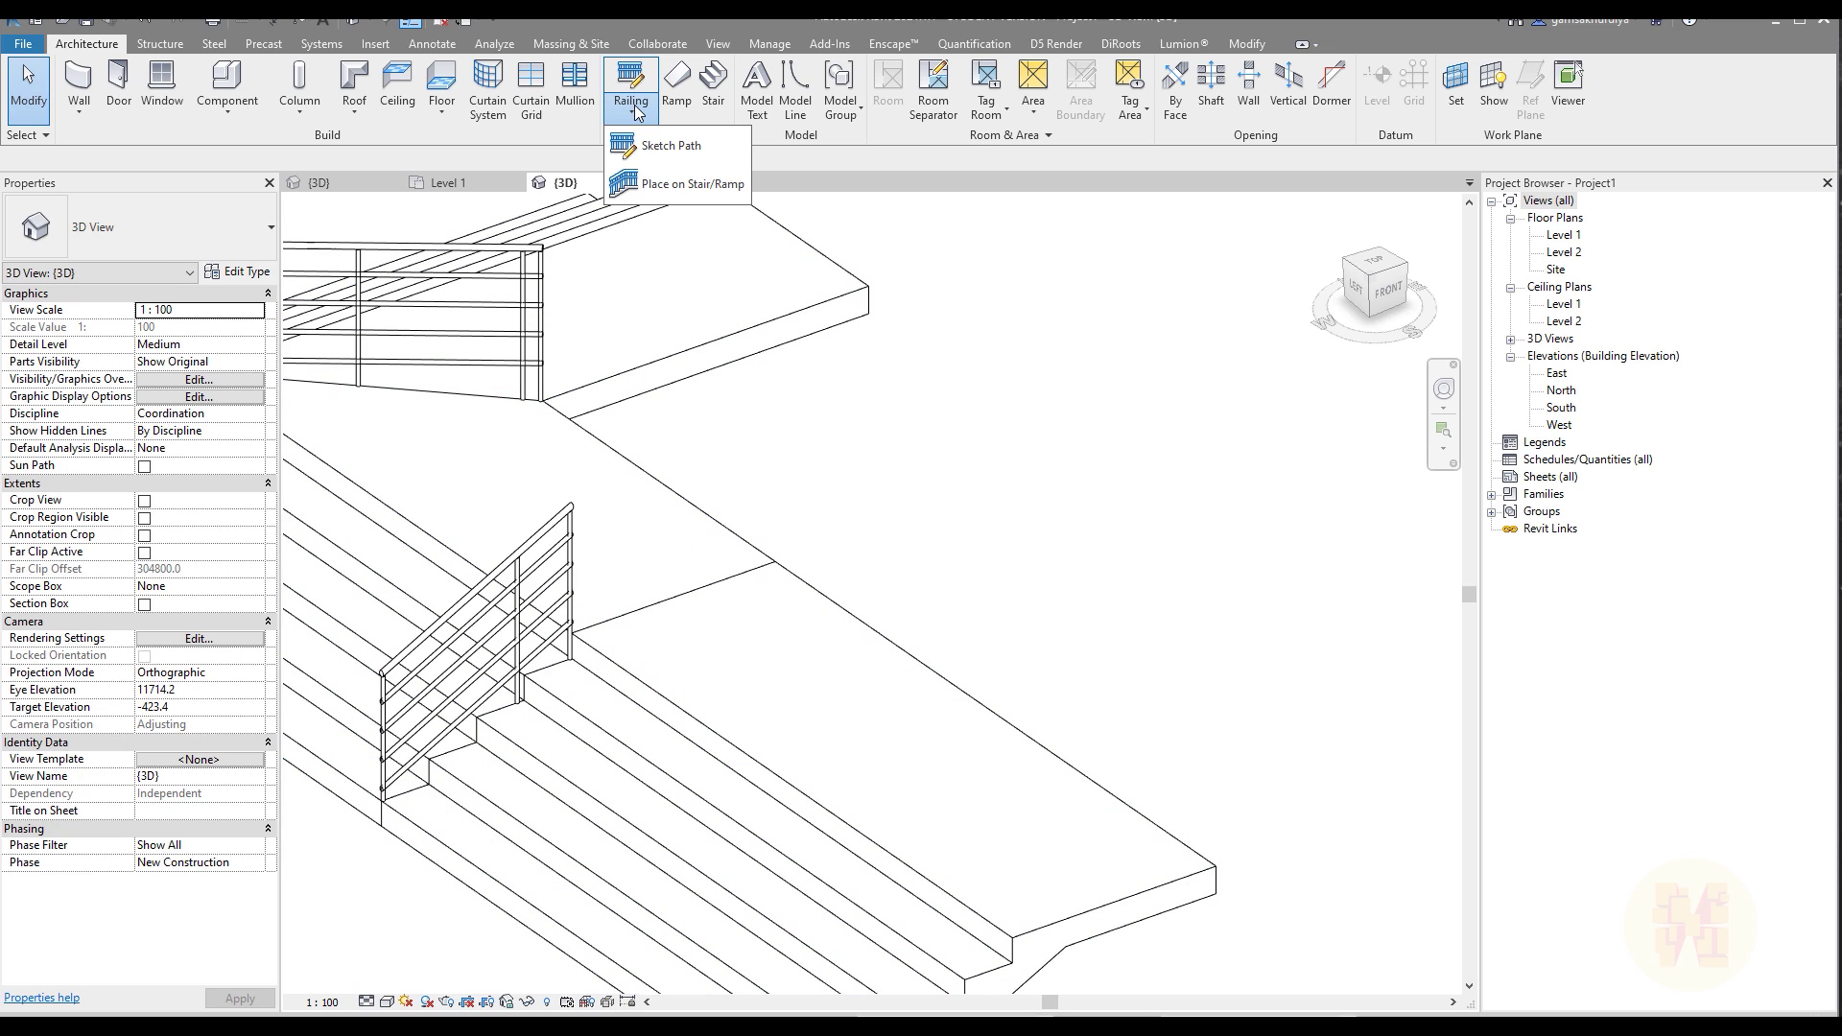
{"action": "left_click", "coordinate": [666, 155]}
{"action": "left_click", "coordinate": [448, 183]}
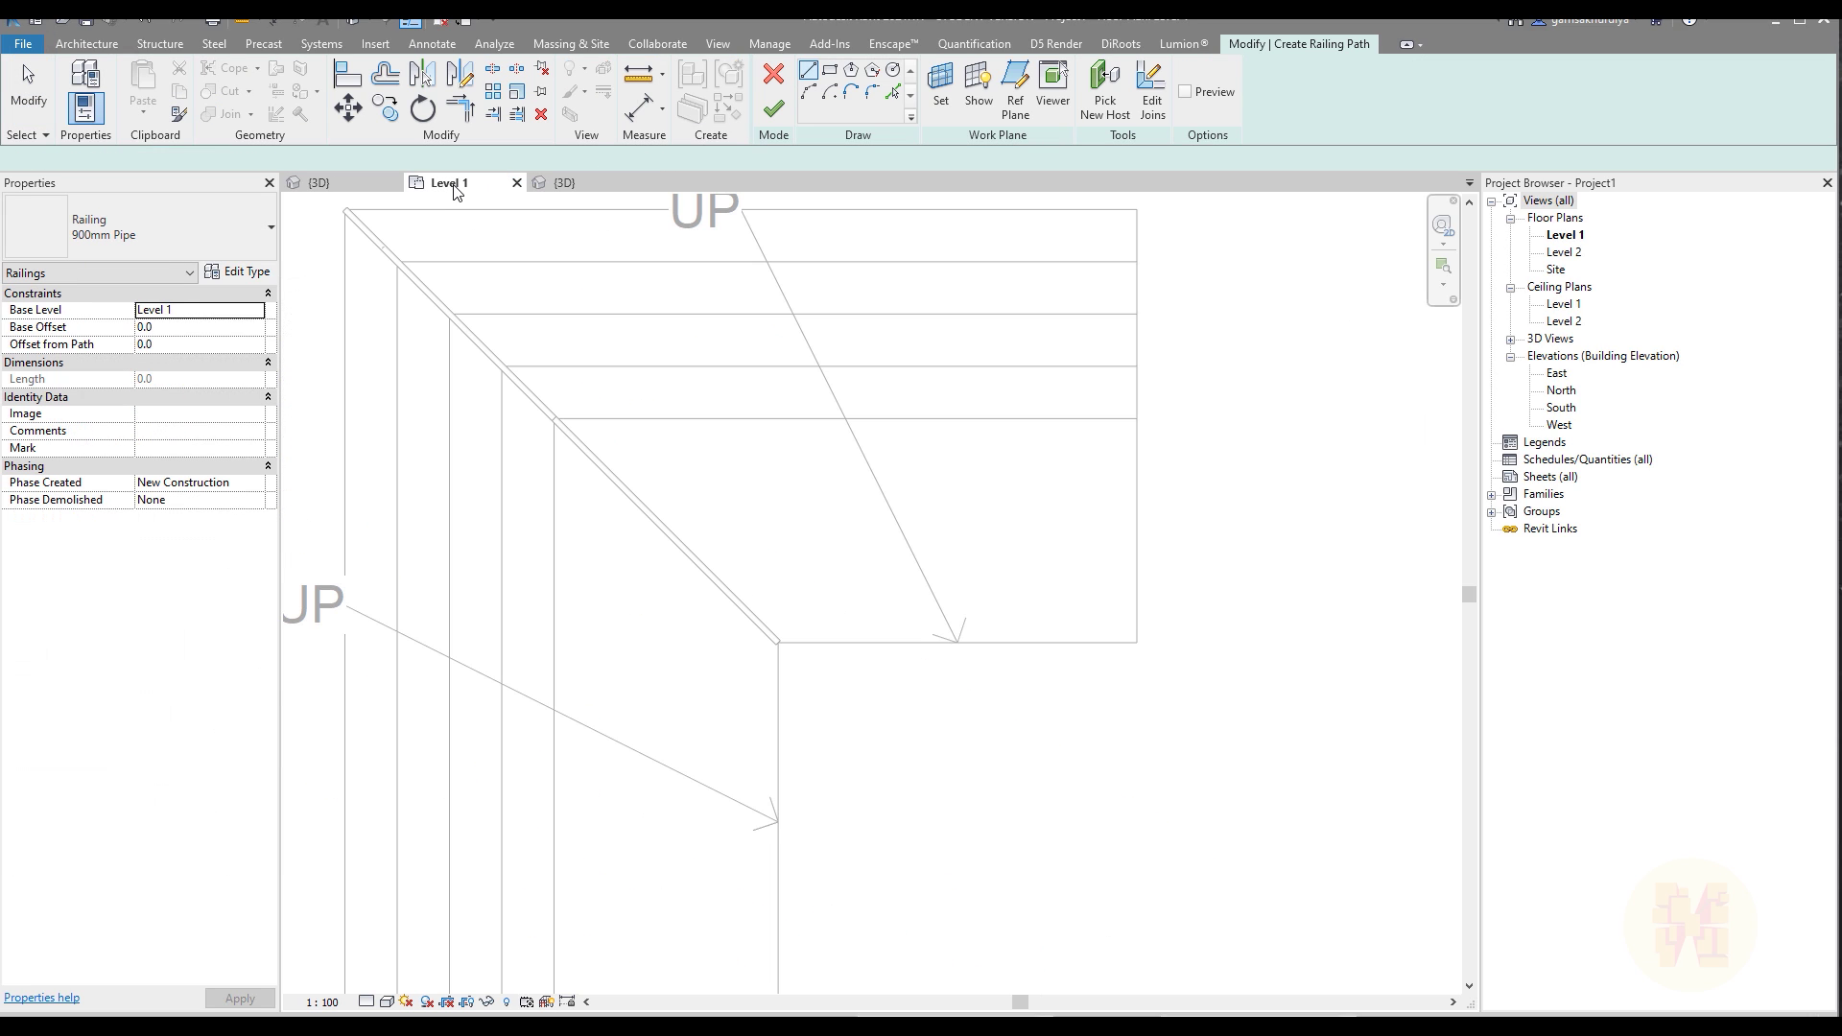
{"action": "scroll", "coordinate": [614, 633], "scroll_direction": "up", "scroll_amount": 2}
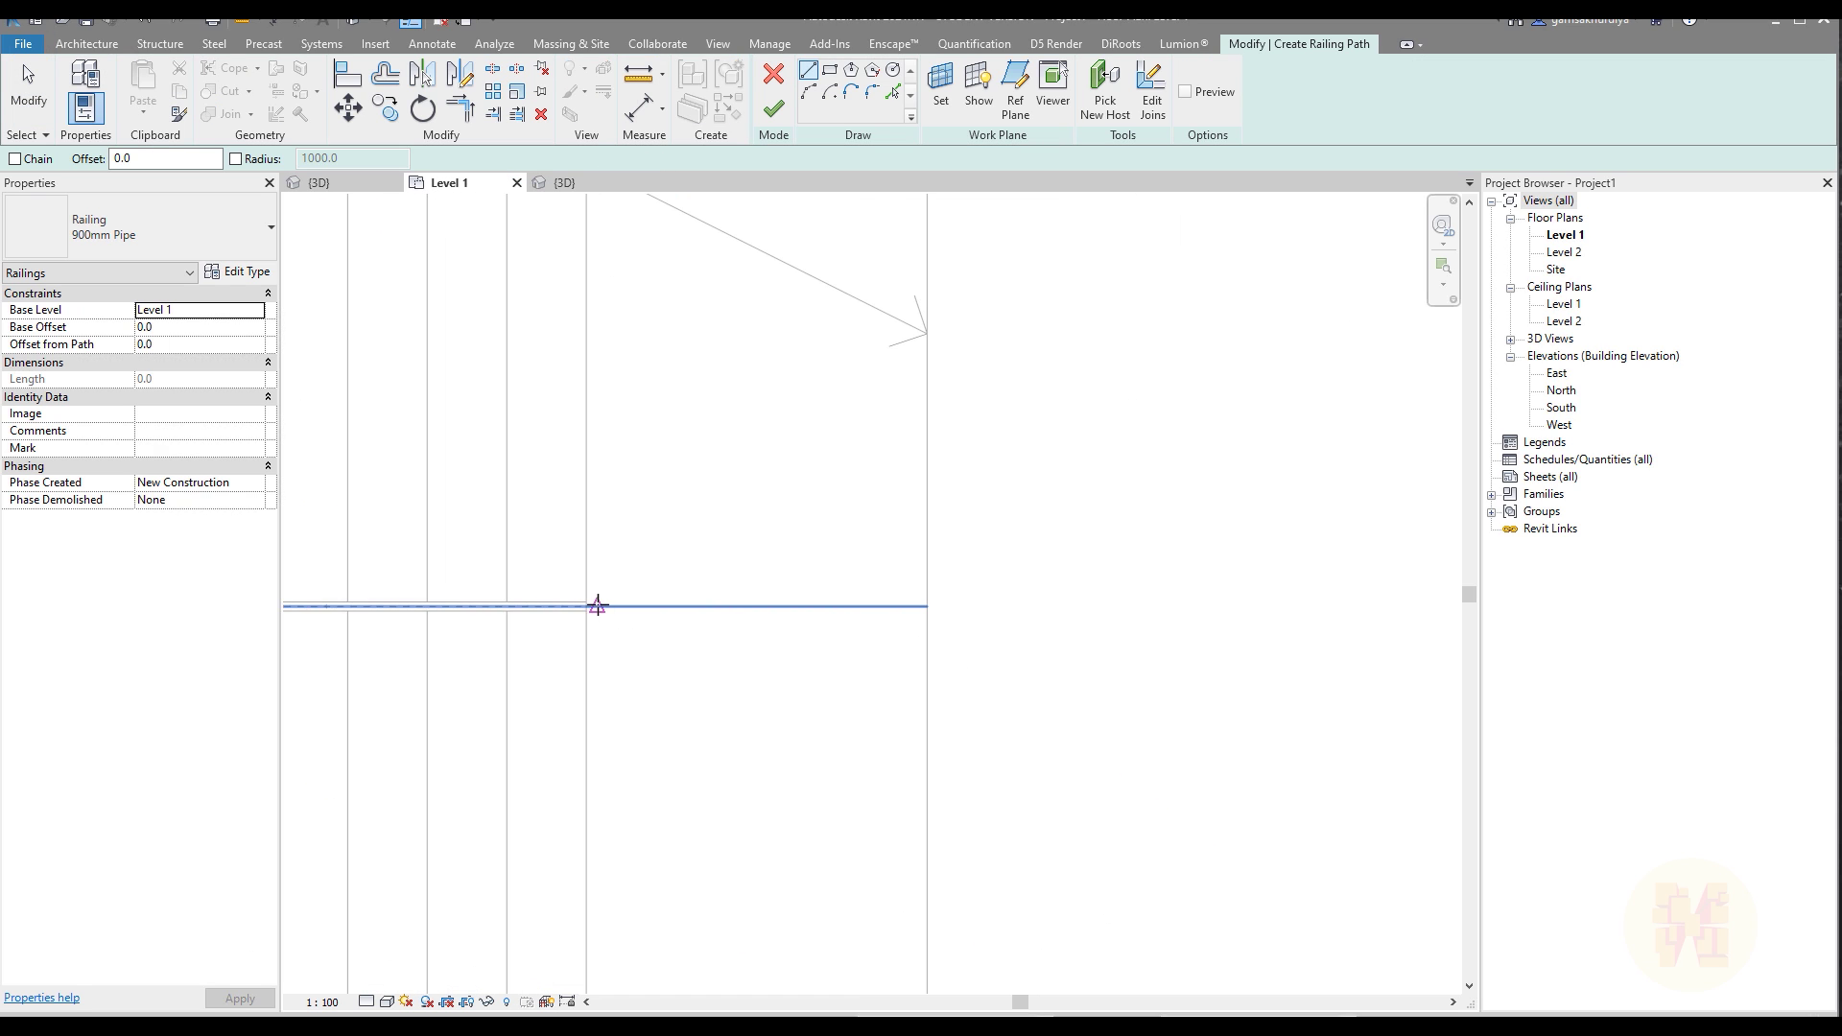
{"action": "scroll", "coordinate": [589, 607], "scroll_direction": "up", "scroll_amount": 1}
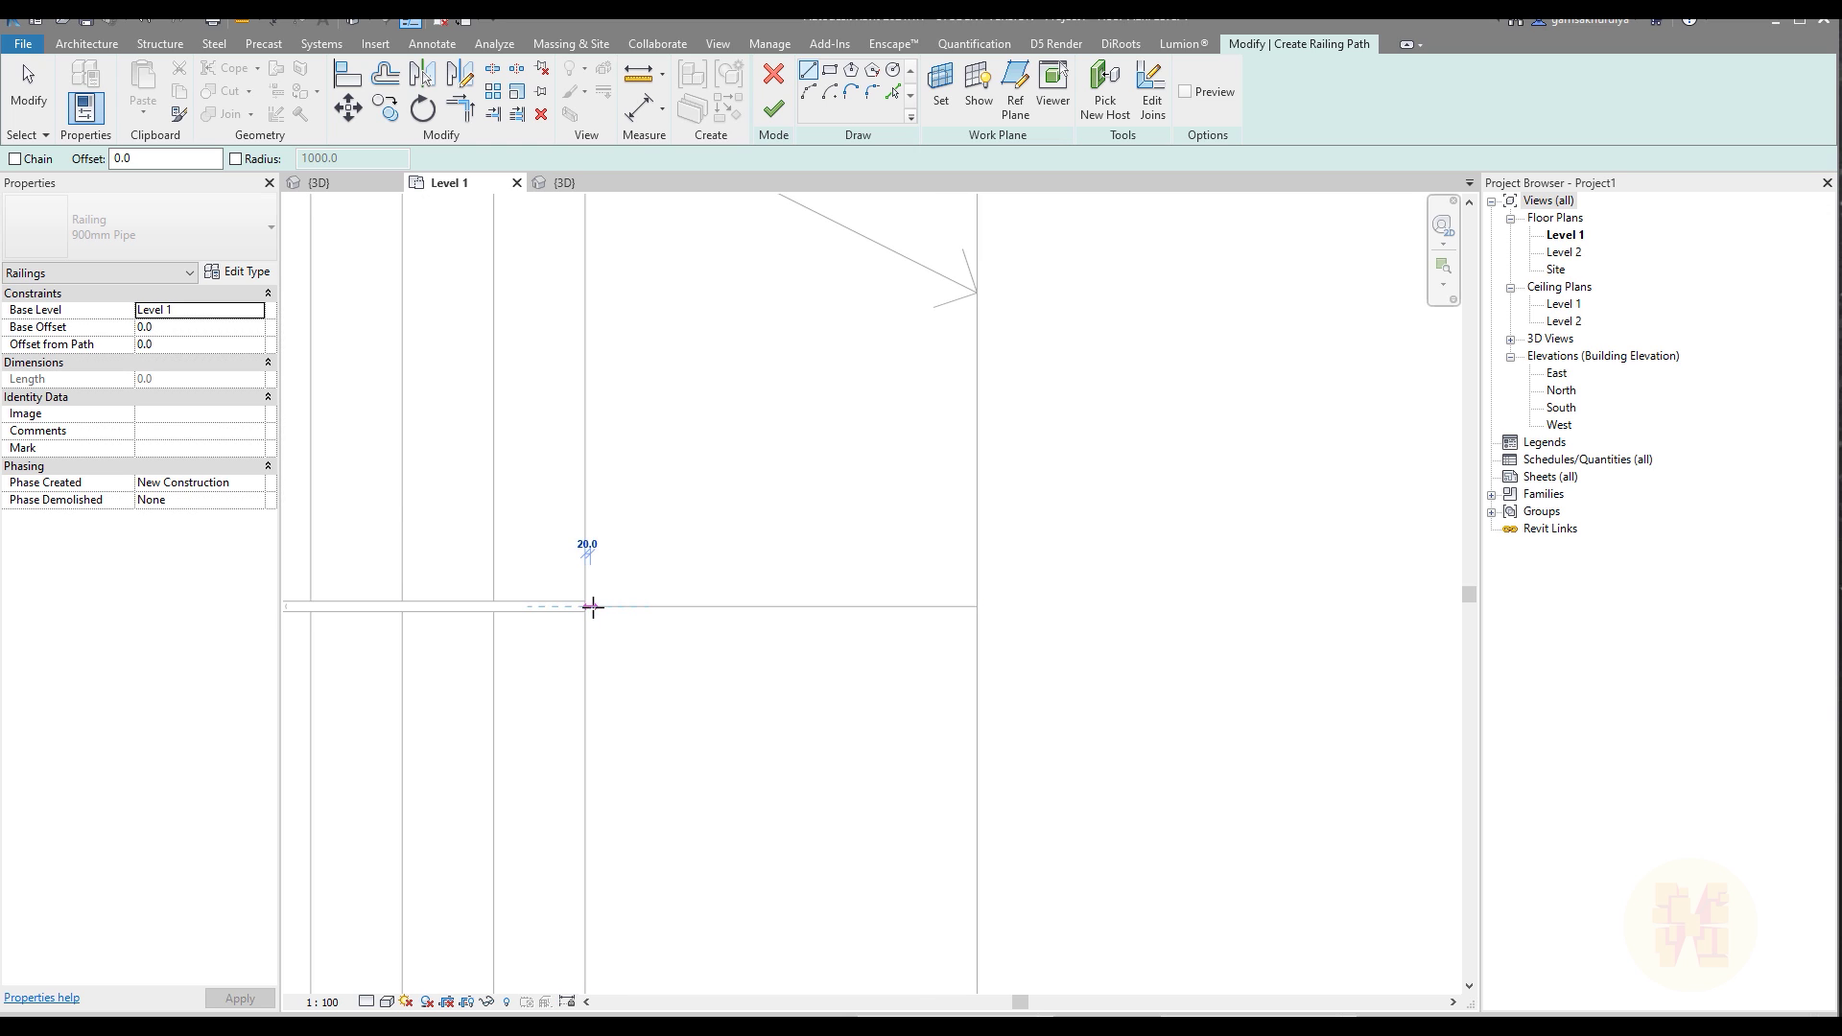
{"action": "left_click", "coordinate": [977, 607]}
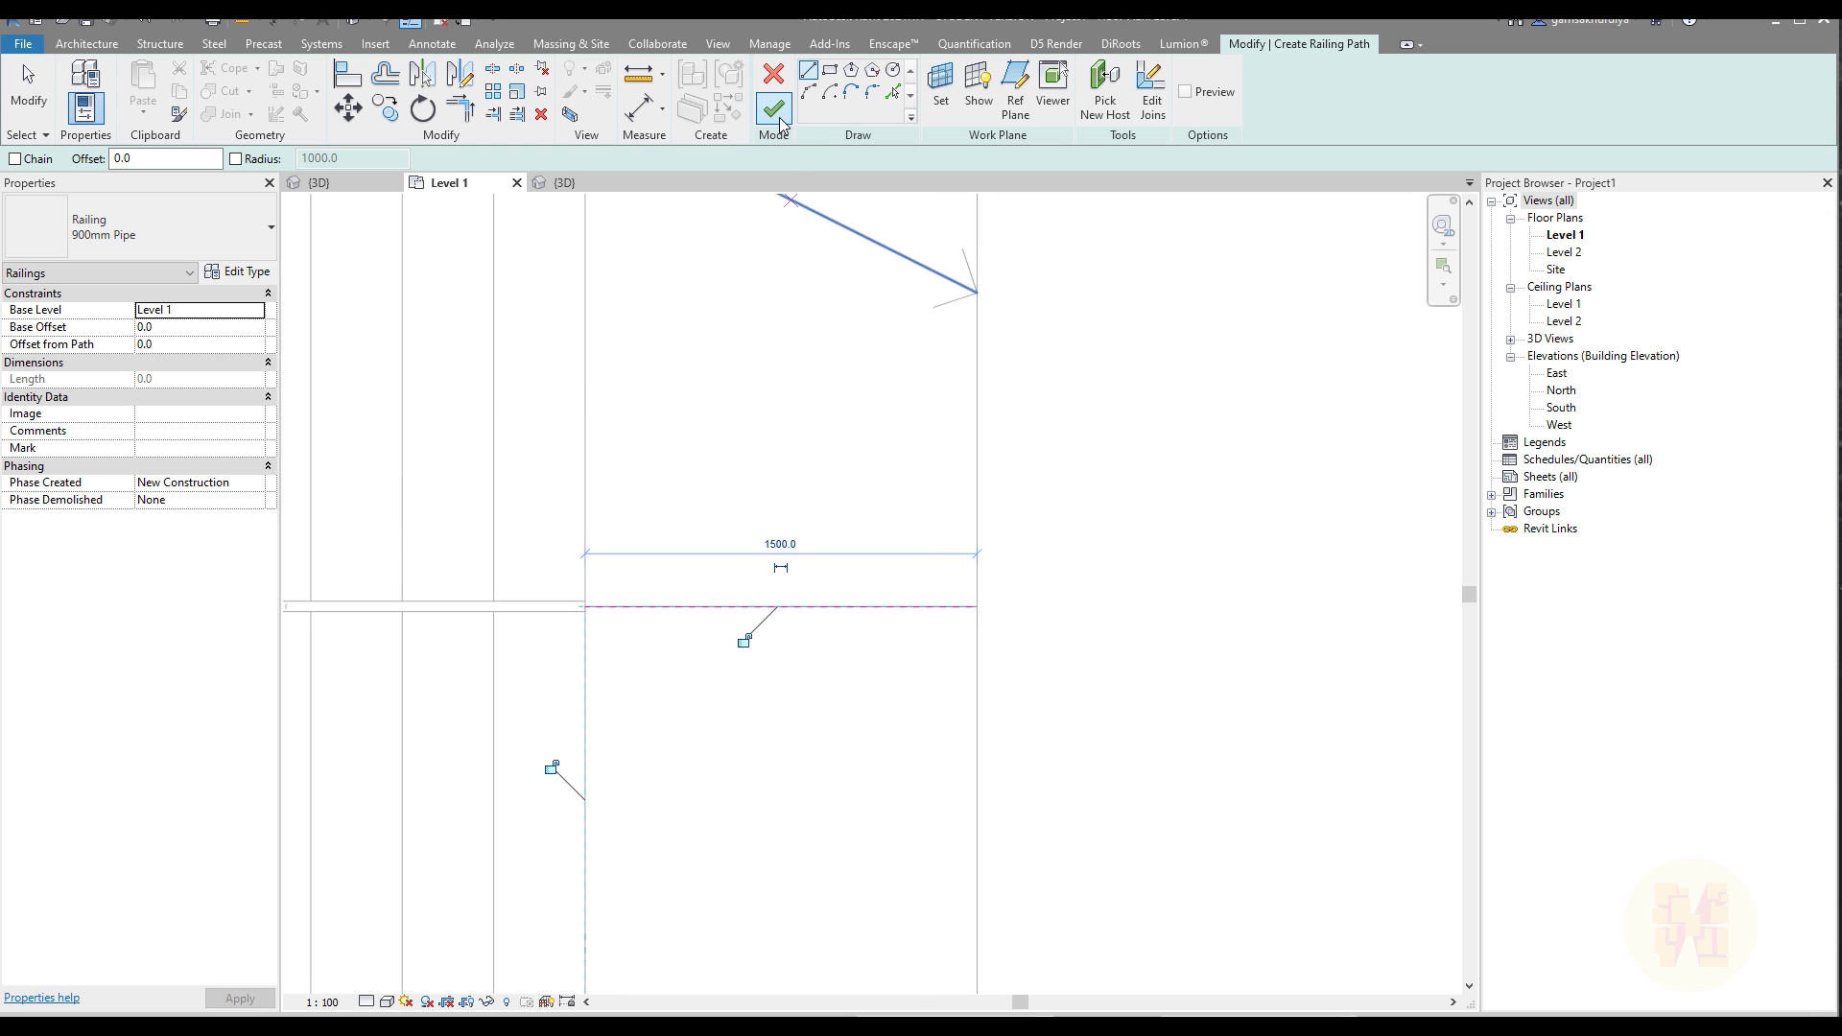
{"action": "left_click", "coordinate": [773, 111]}
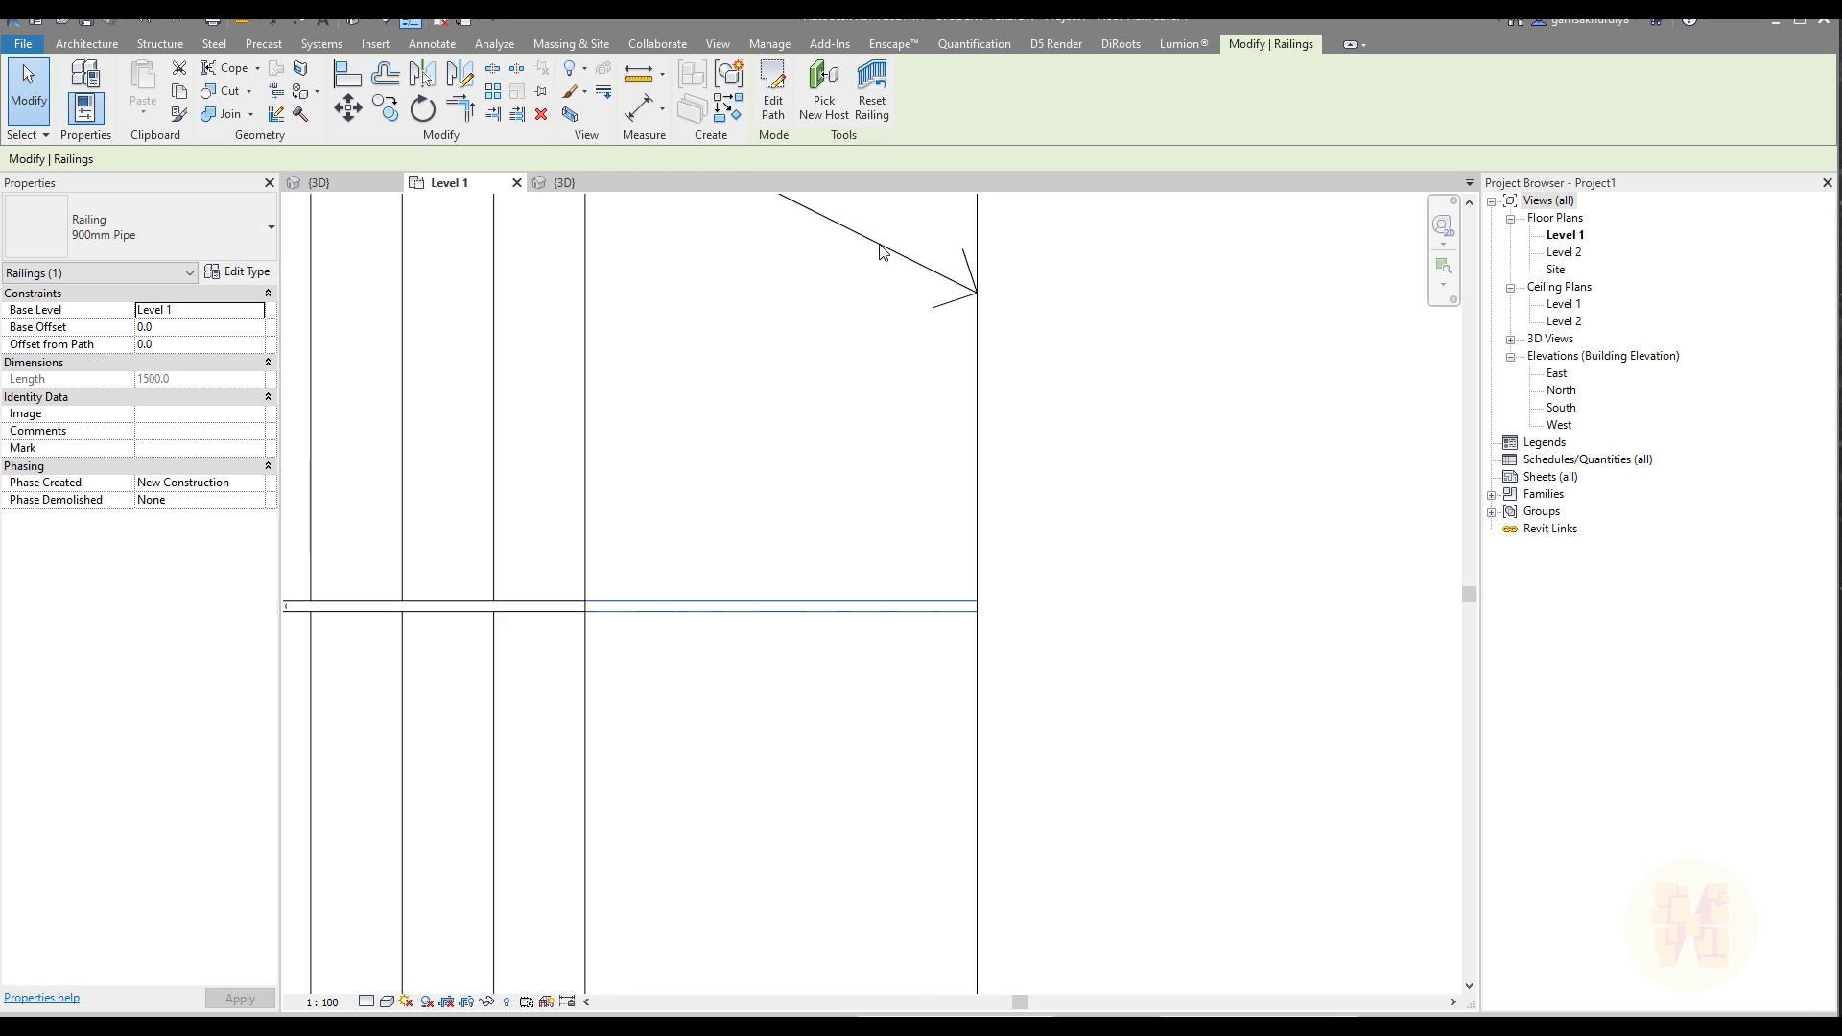
In the 3D view, host the new landing railing on the precast stair
{"action": "left_click", "coordinate": [577, 190]}
{"action": "middle_click_drag", "start_coordinate": [672, 624], "coordinate": [735, 674], "text": "shift"}
{"action": "scroll", "coordinate": [735, 674], "scroll_direction": "up", "scroll_amount": 3}
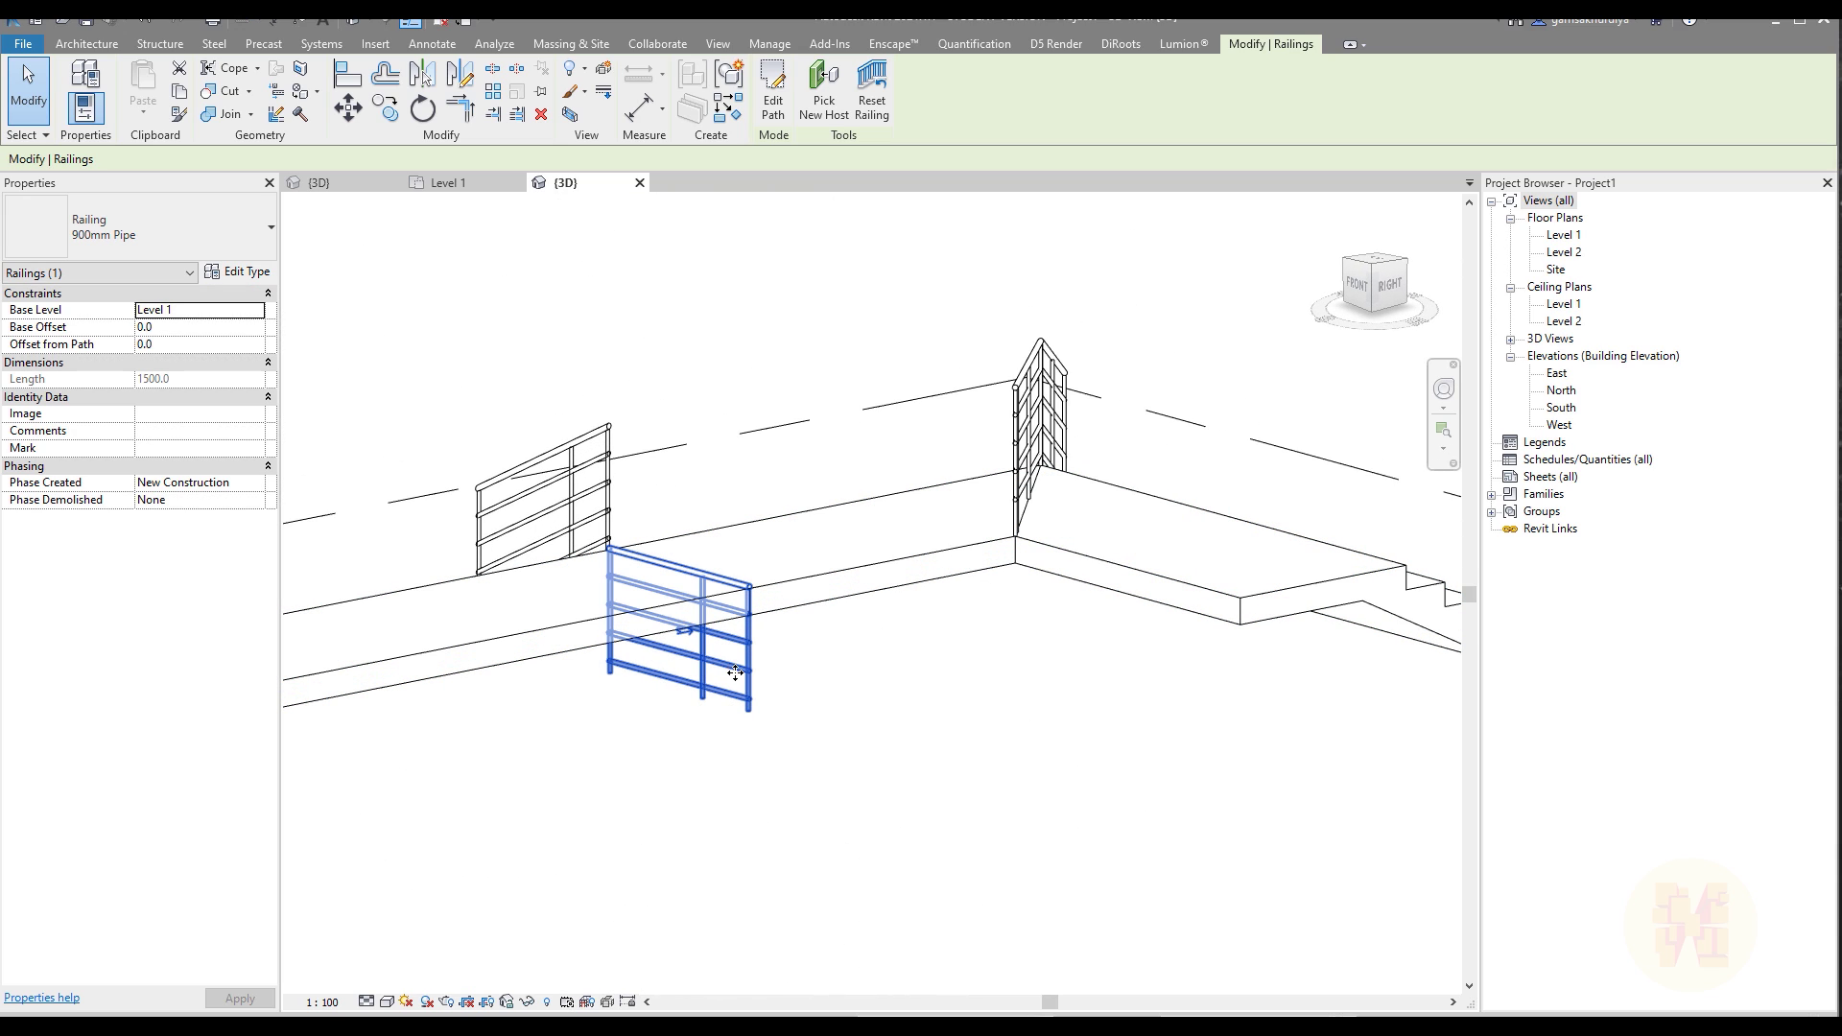
{"action": "left_click", "coordinate": [823, 91]}
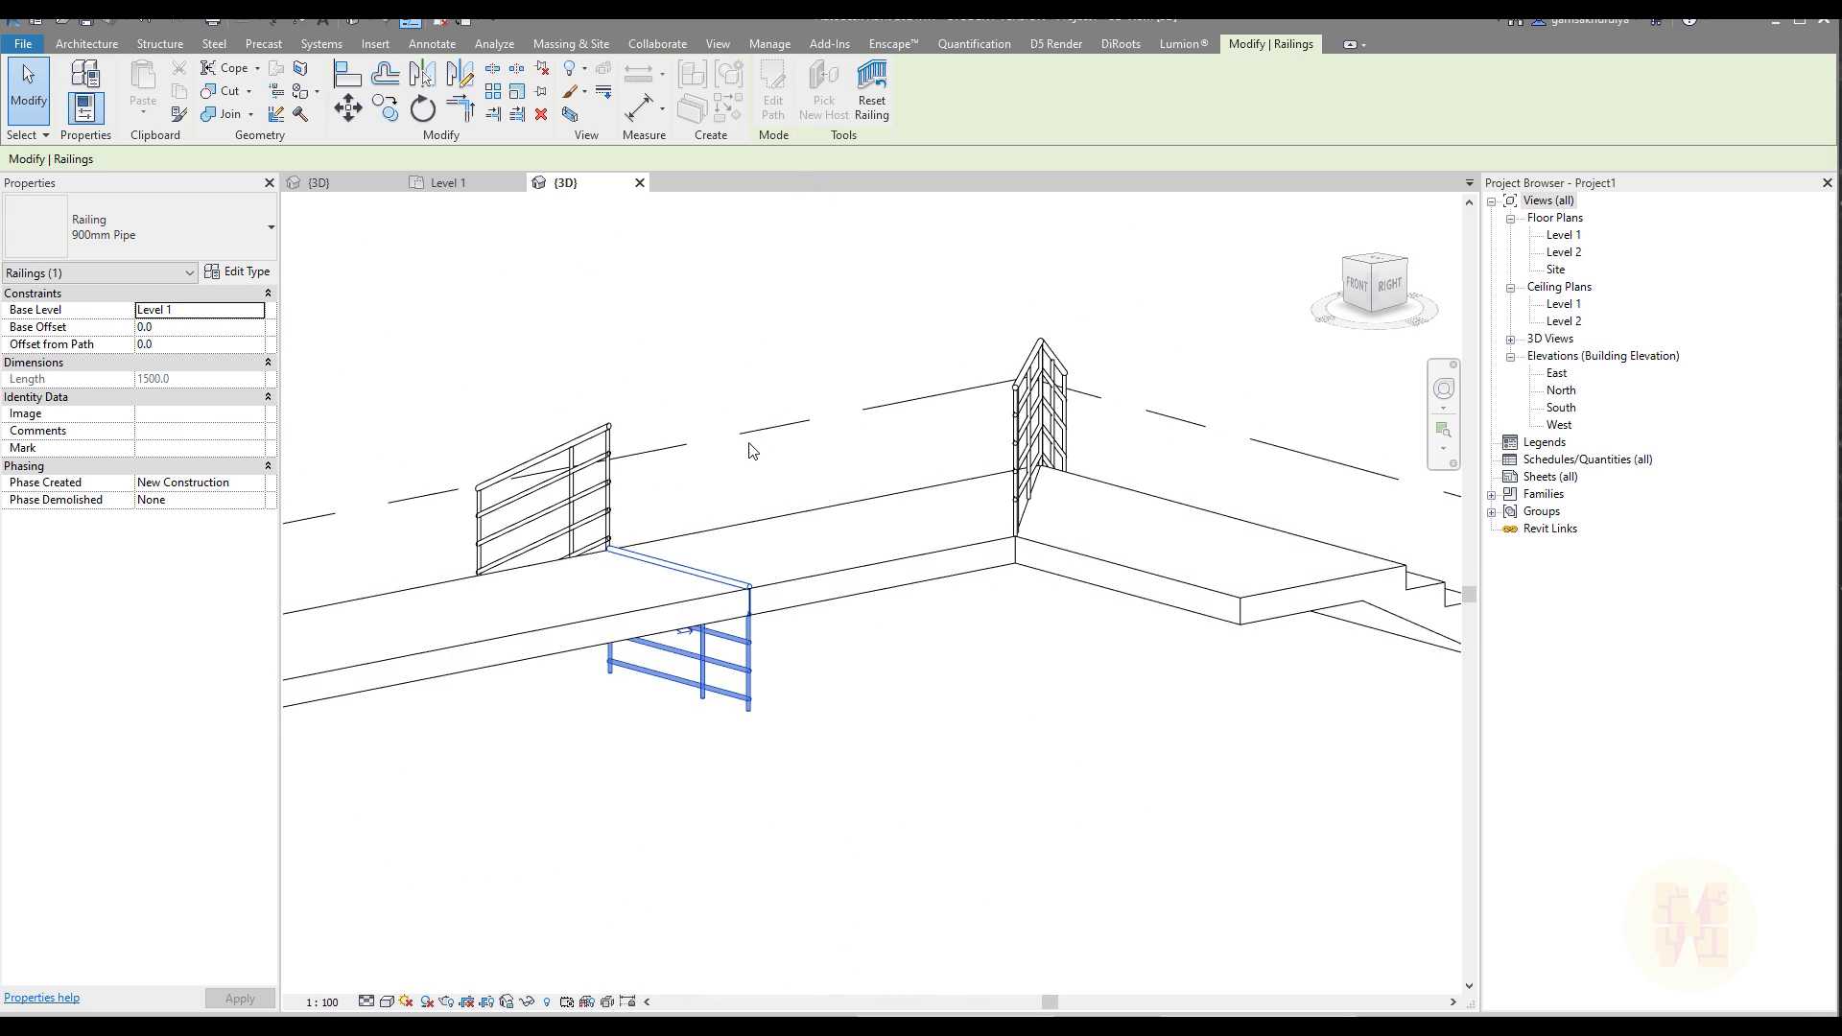
{"action": "left_click", "coordinate": [642, 624]}
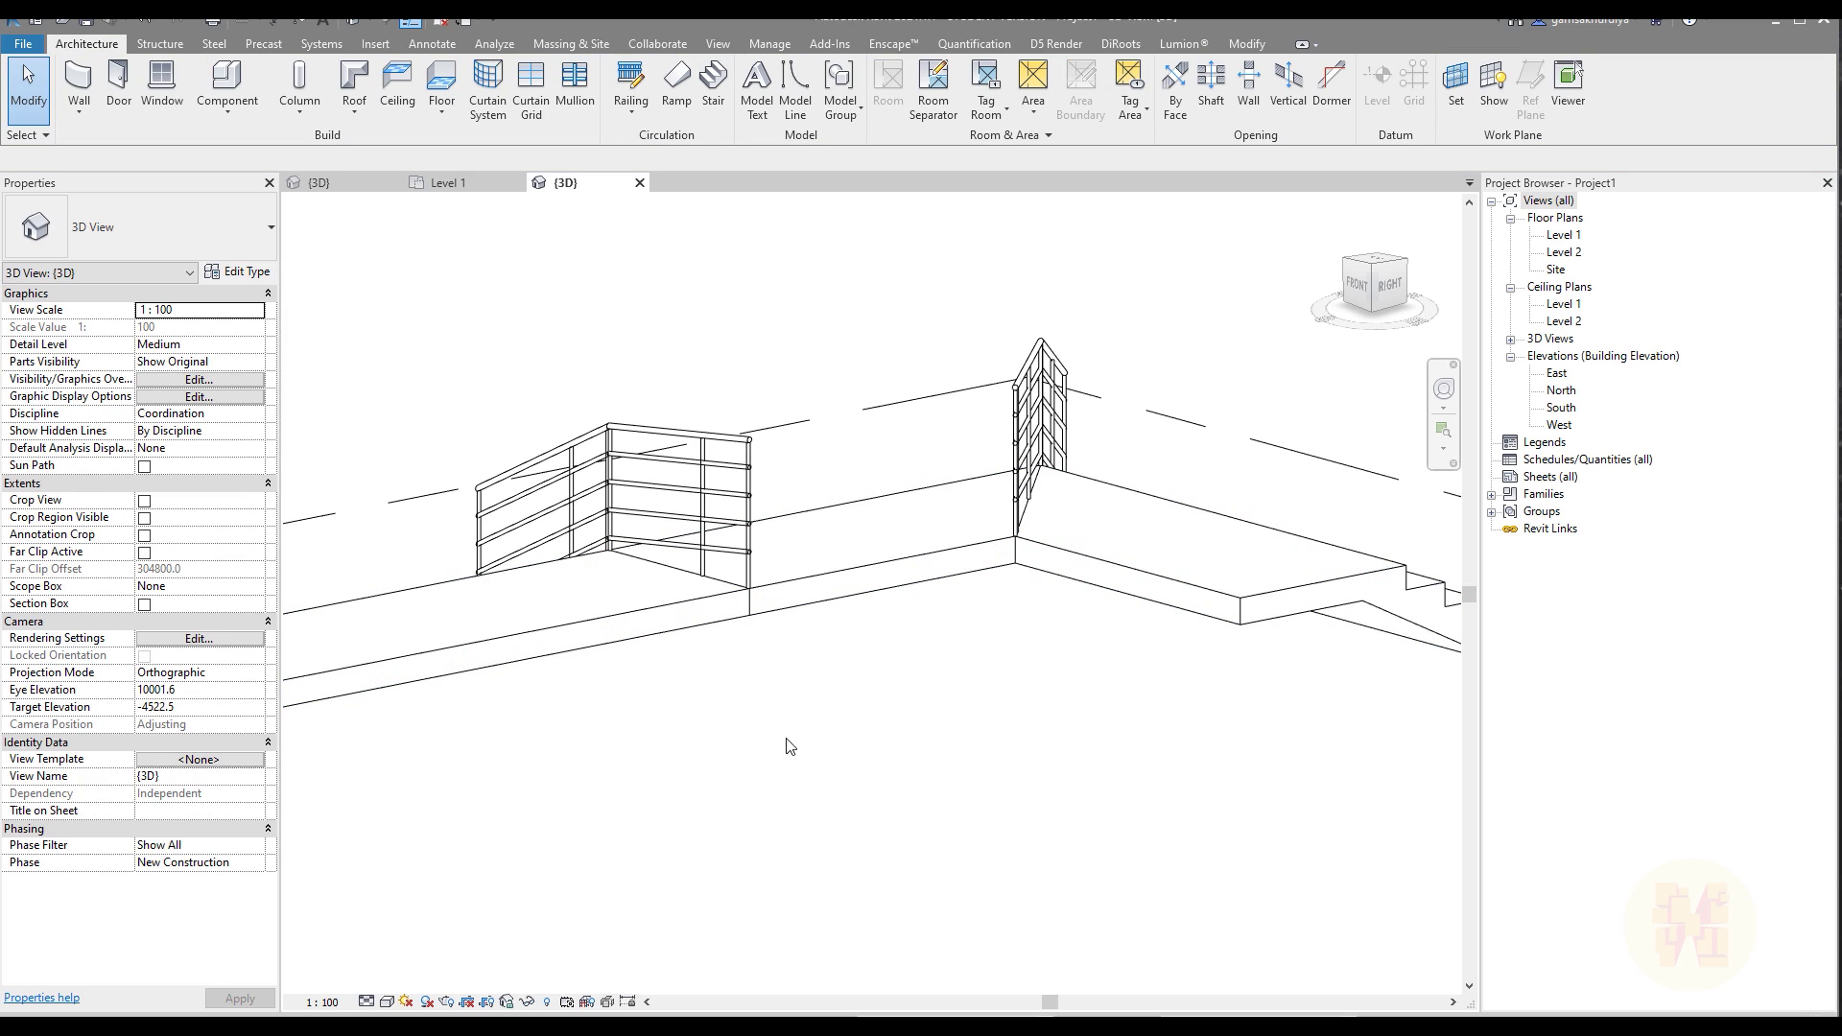
{"action": "scroll", "coordinate": [739, 744], "scroll_direction": "down", "scroll_amount": 3}
{"action": "middle_click_drag", "start_coordinate": [729, 781], "coordinate": [685, 778], "text": "shift"}
{"action": "middle_click_drag", "start_coordinate": [685, 778], "coordinate": [746, 726], "text": "shift"}
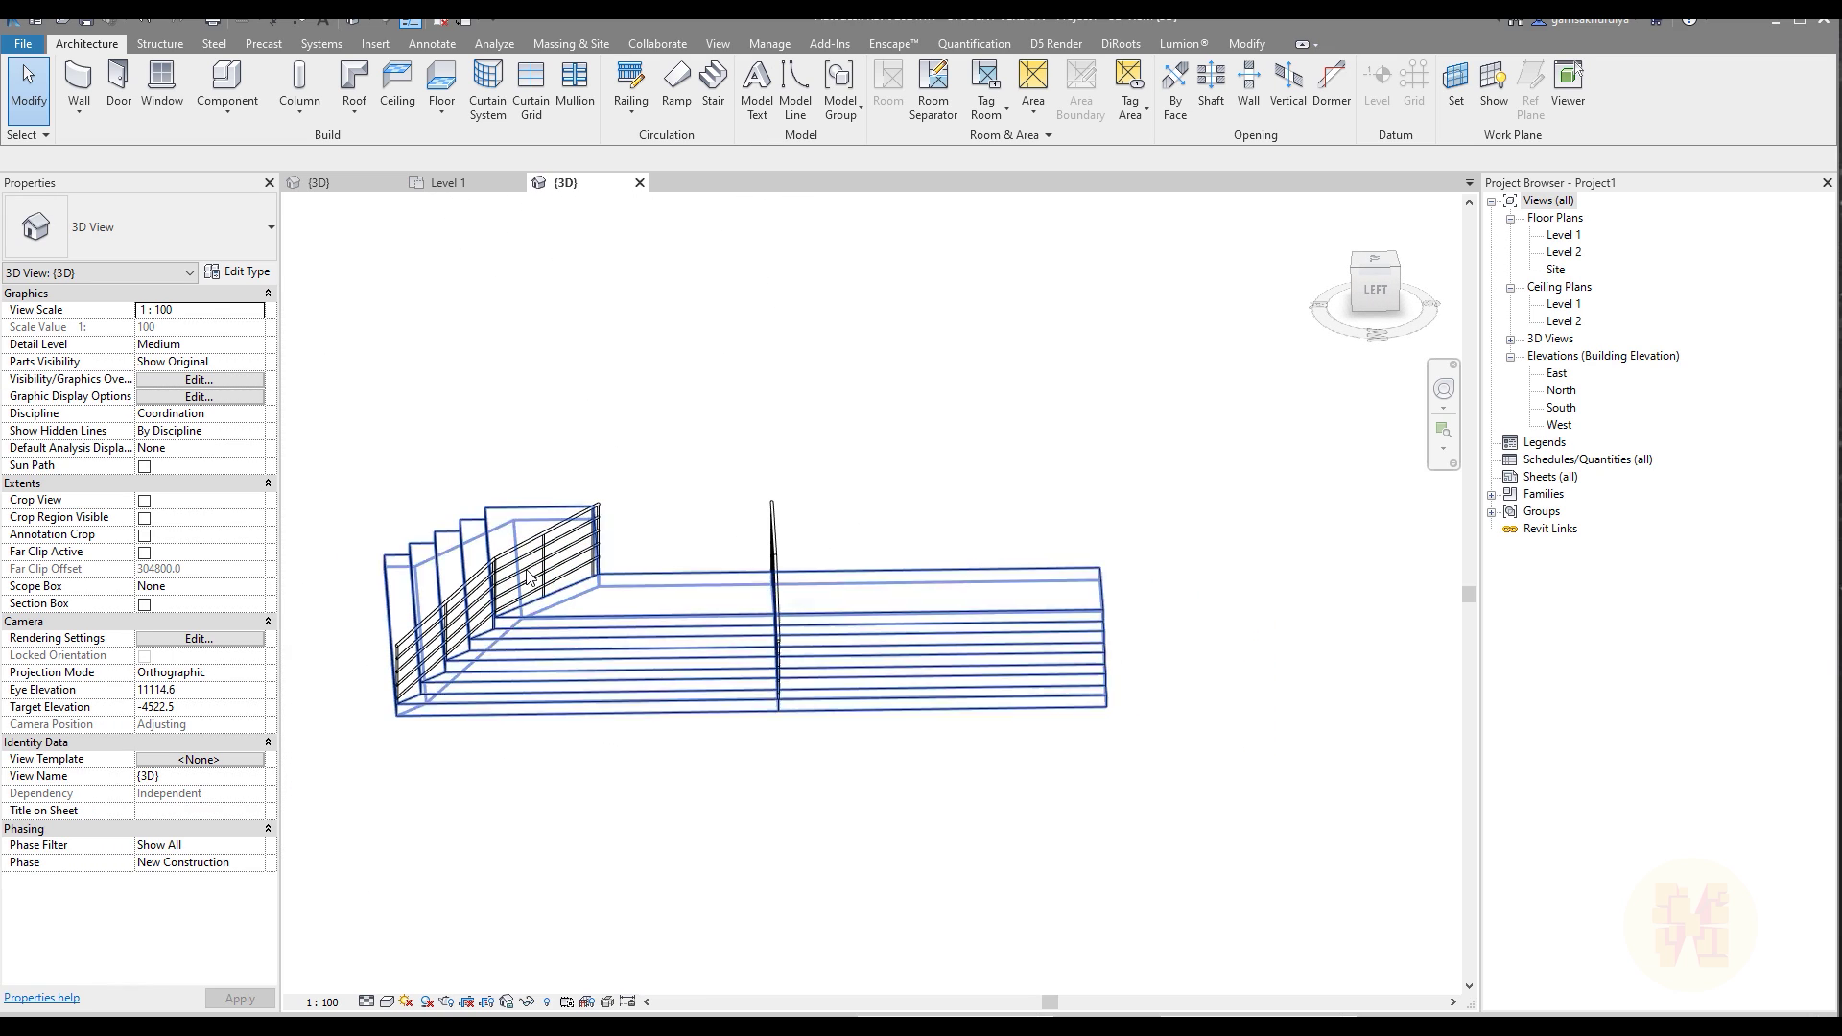
Set the stair's Desired Number of Risers to 18 in Properties and accept the warning with OK
{"action": "left_click", "coordinate": [745, 630]}
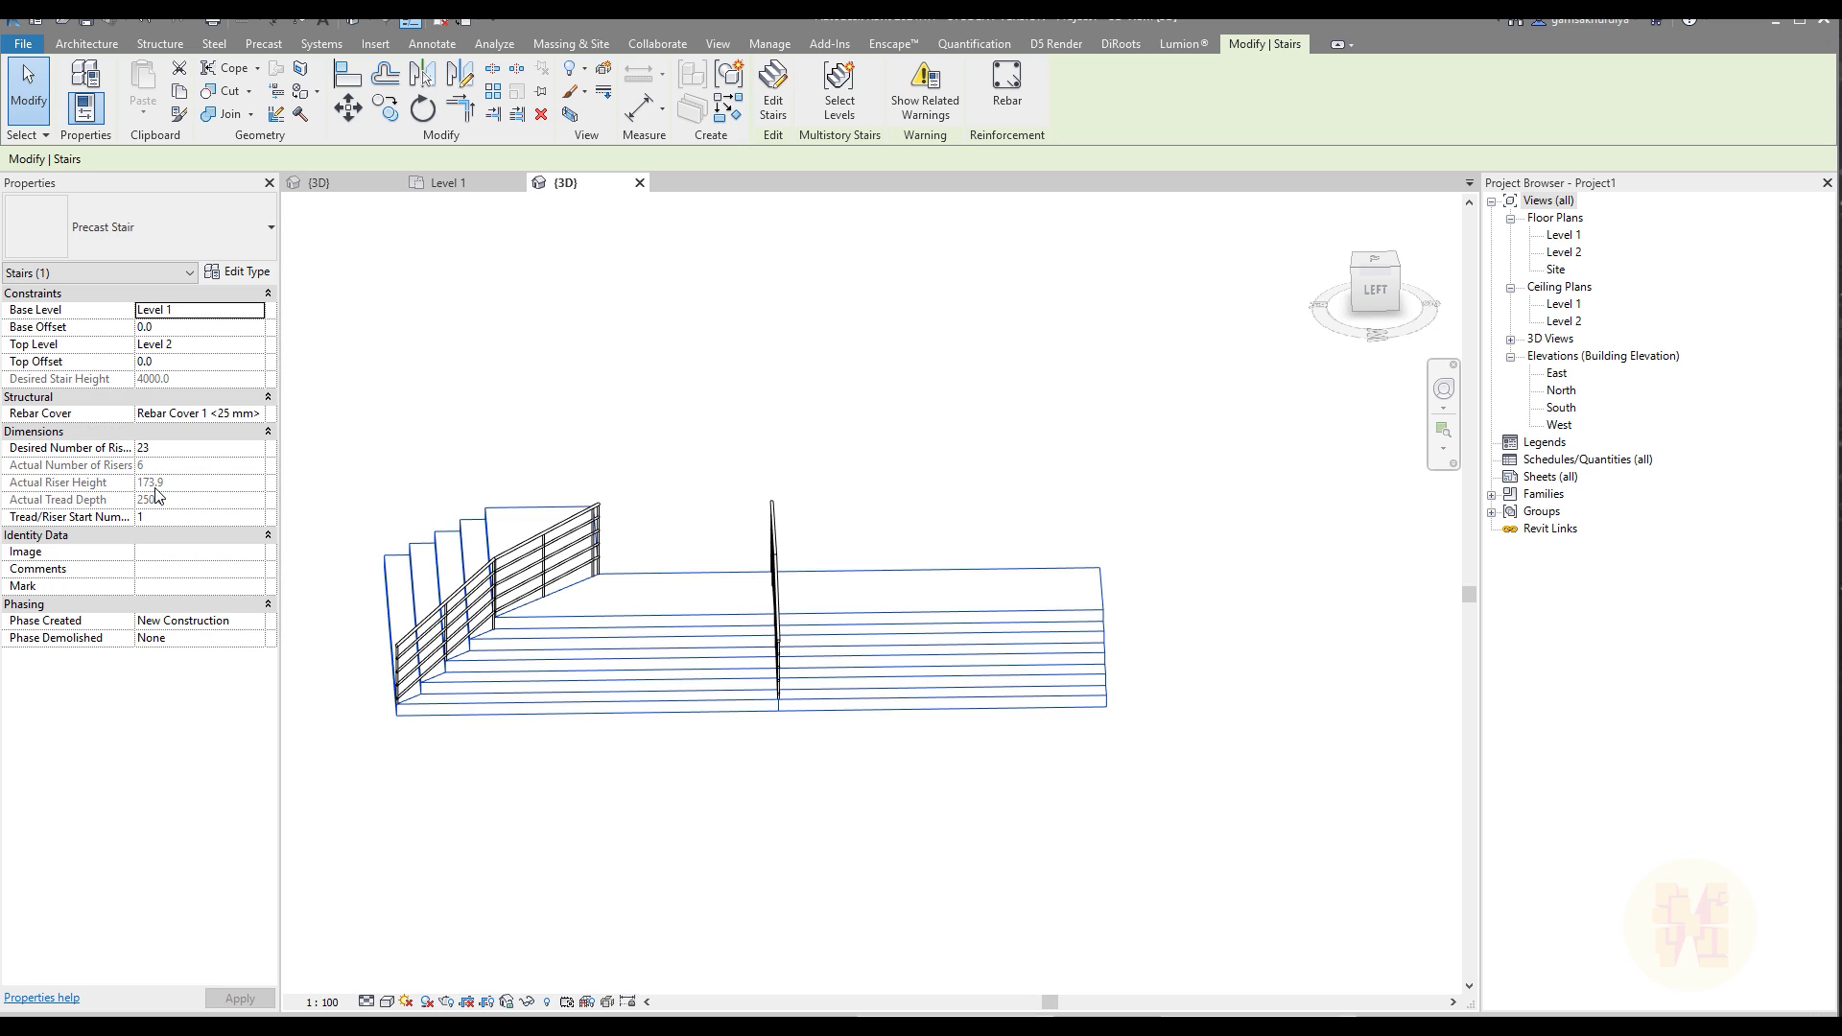
{"action": "left_click", "coordinate": [163, 450]}
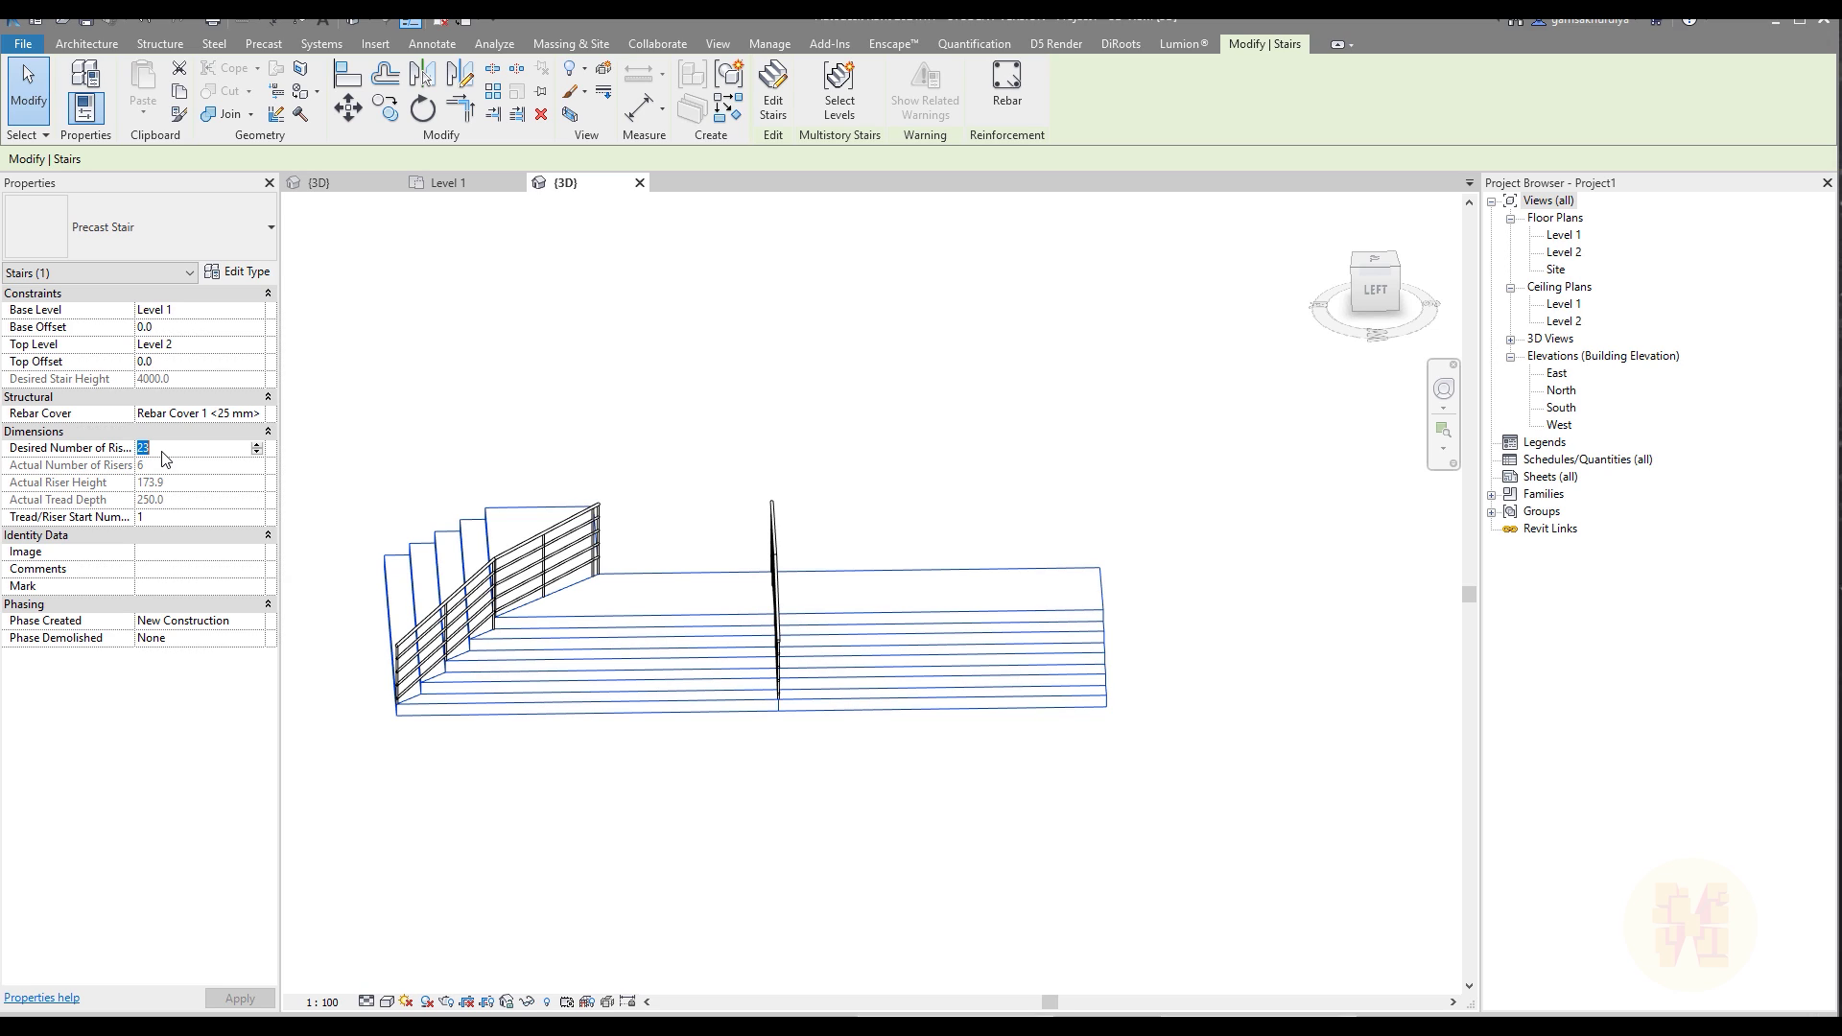
{"action": "type", "text": "18"}
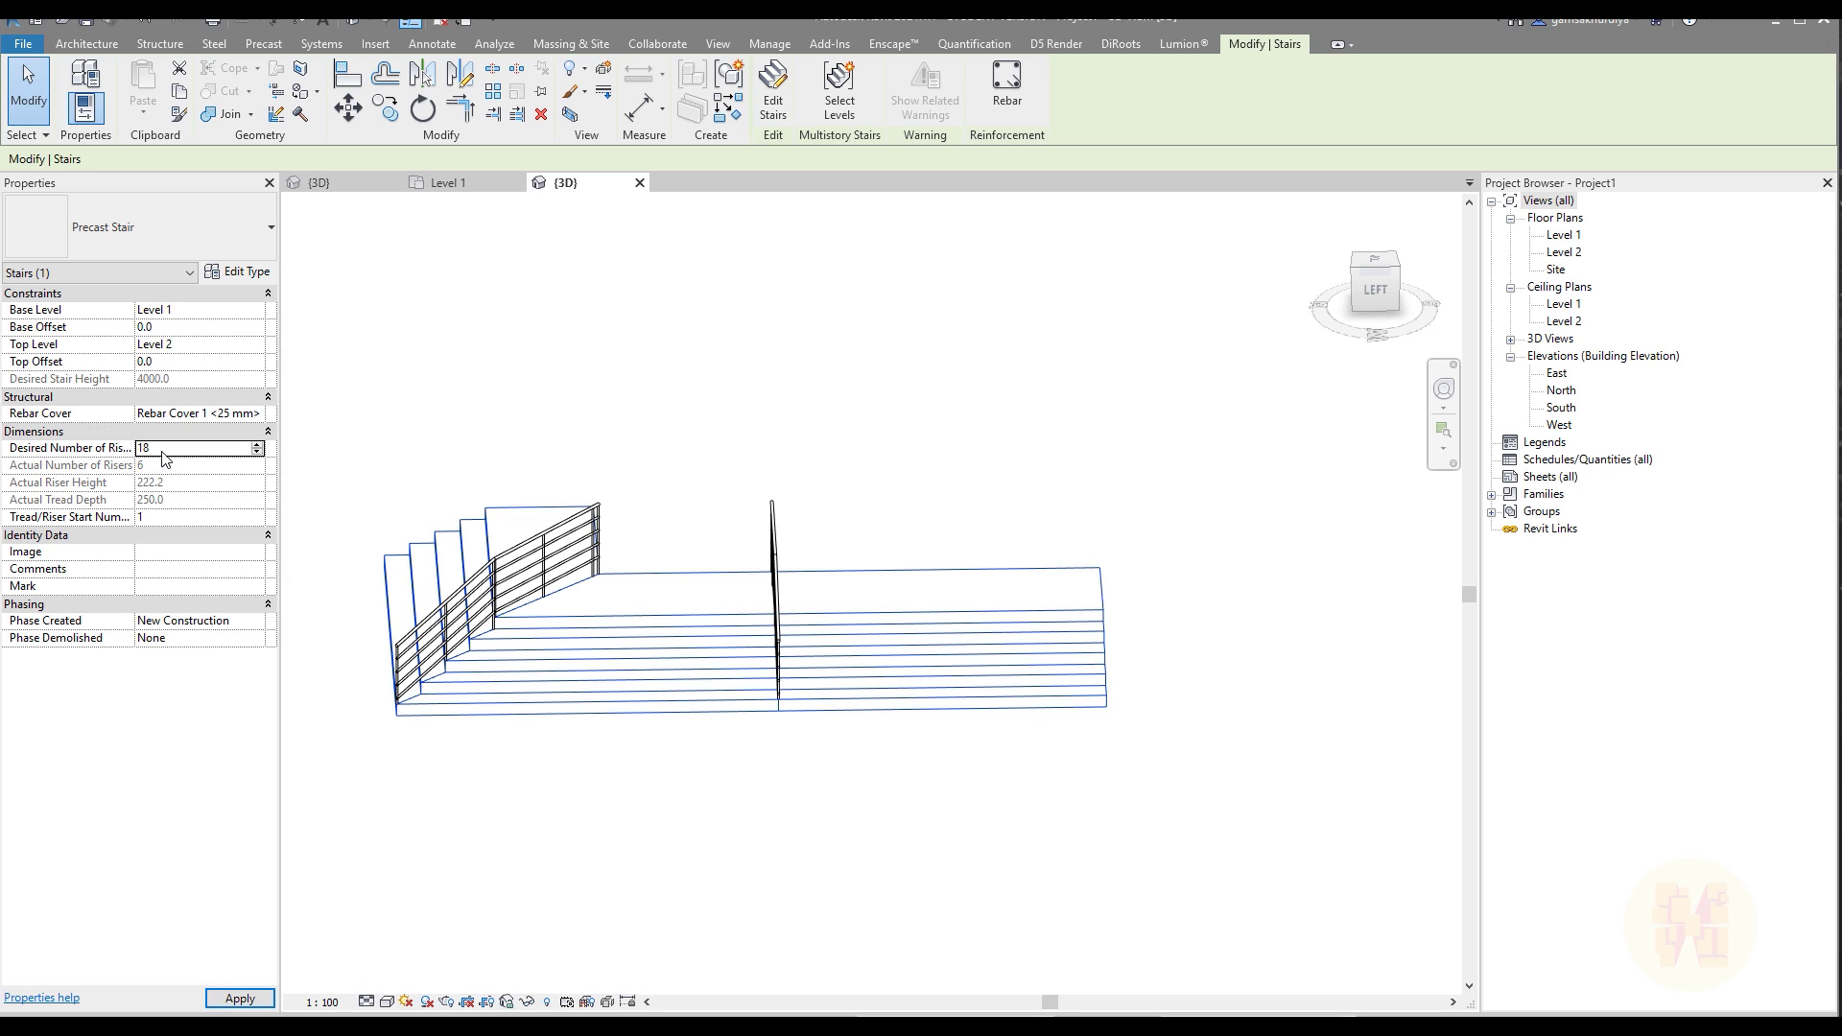
{"action": "mouse_move", "coordinate": [687, 477]}
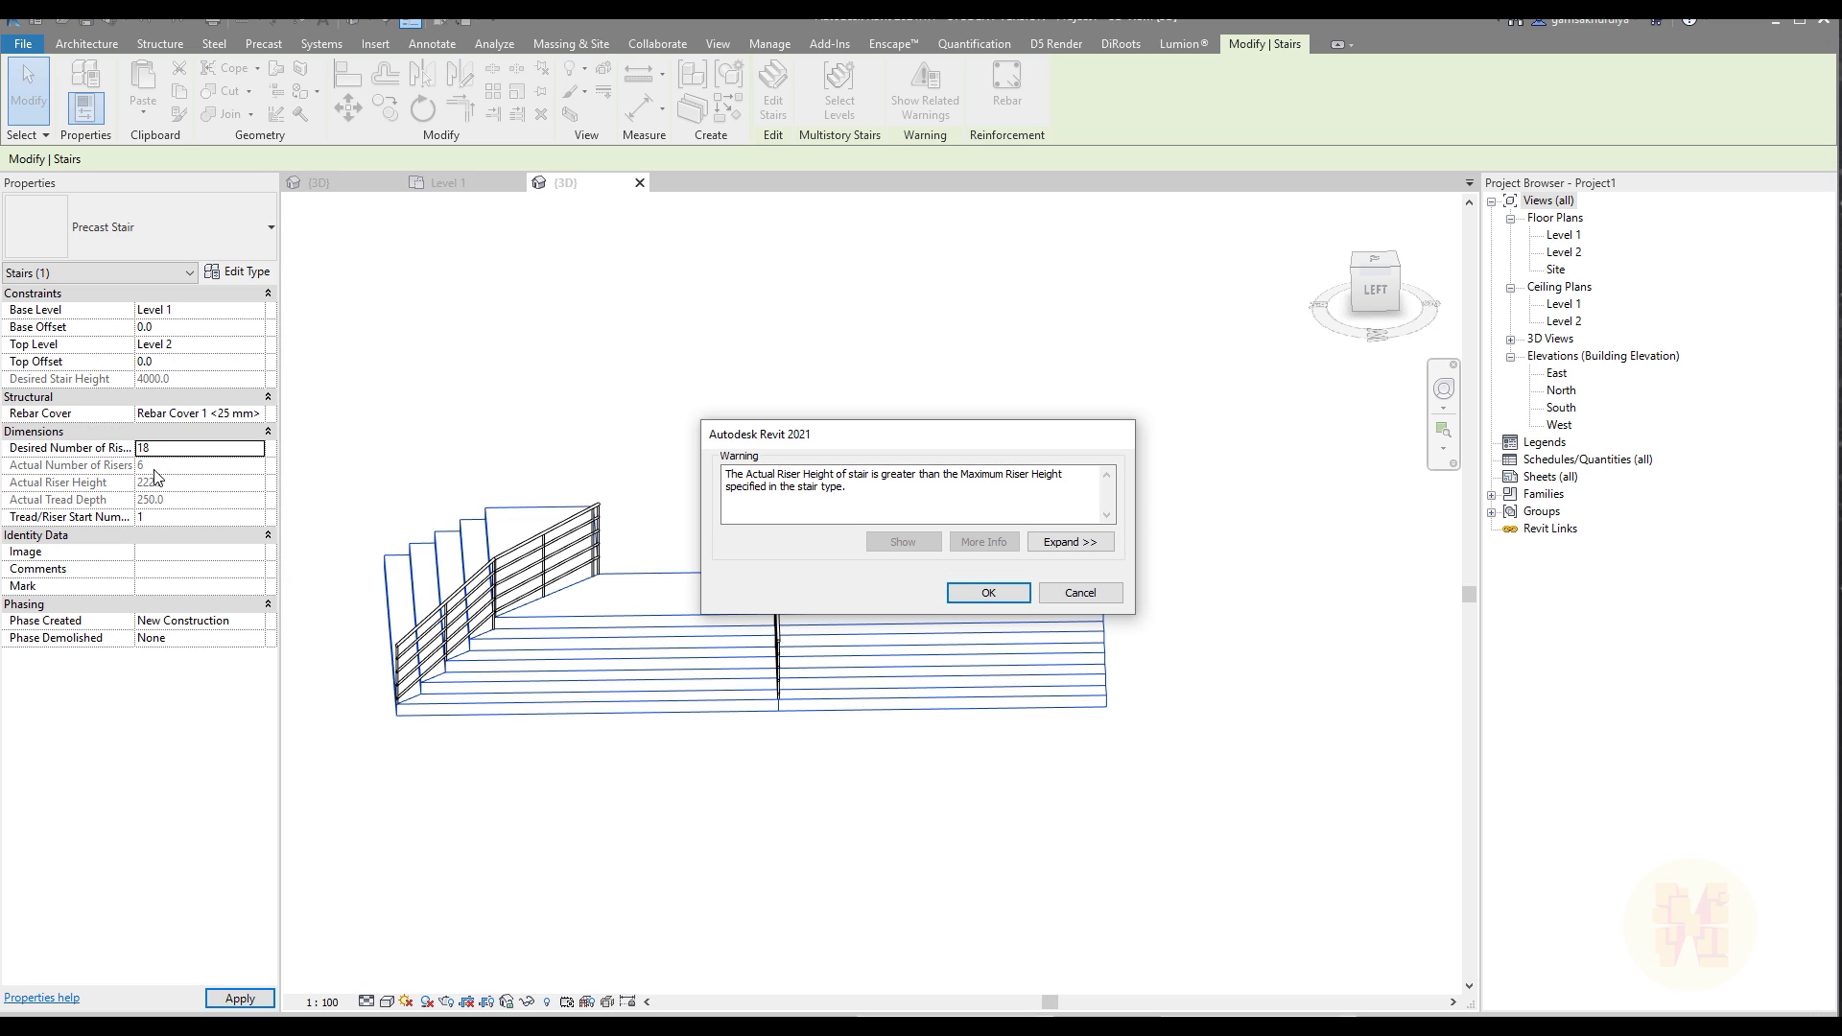
{"action": "left_click", "coordinate": [980, 602]}
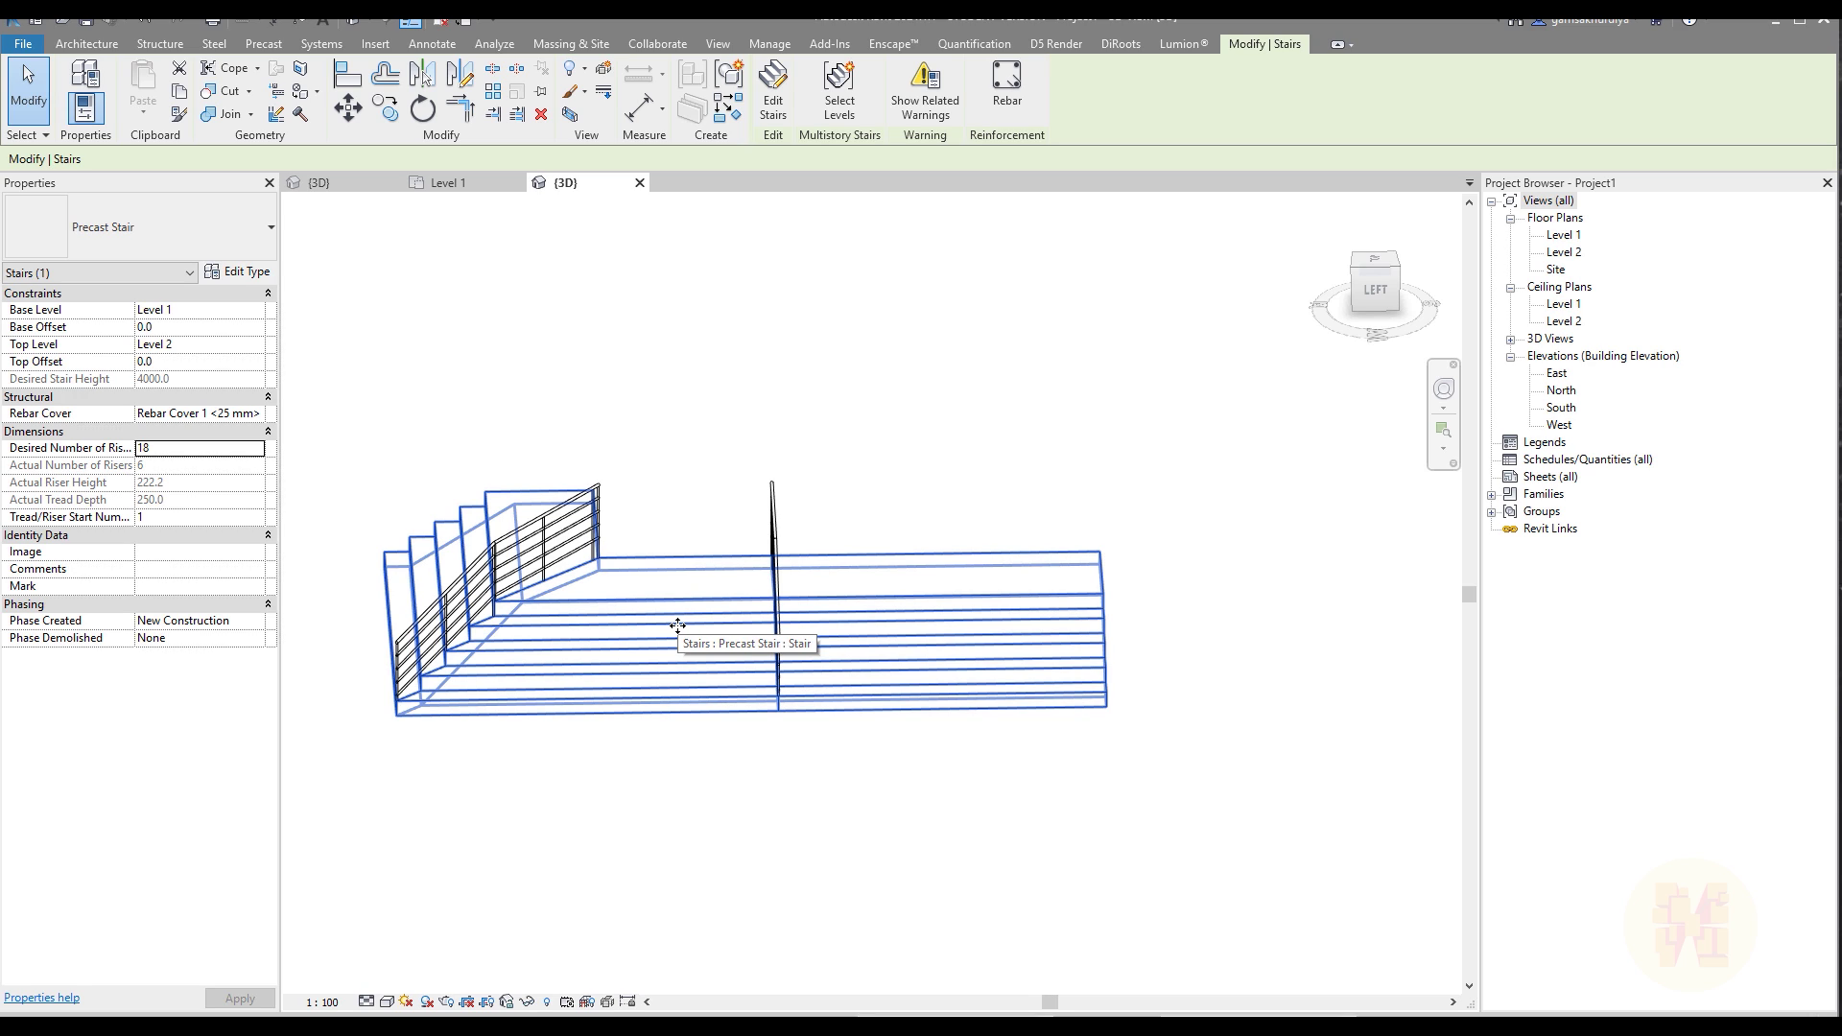
{"action": "middle_click_drag", "start_coordinate": [891, 682], "coordinate": [911, 619], "text": "shift"}
{"action": "scroll", "coordinate": [918, 614], "scroll_direction": "up", "scroll_amount": 2}
{"action": "scroll", "coordinate": [918, 614], "scroll_direction": "up", "scroll_amount": 1}
{"action": "left_click", "coordinate": [887, 910]}
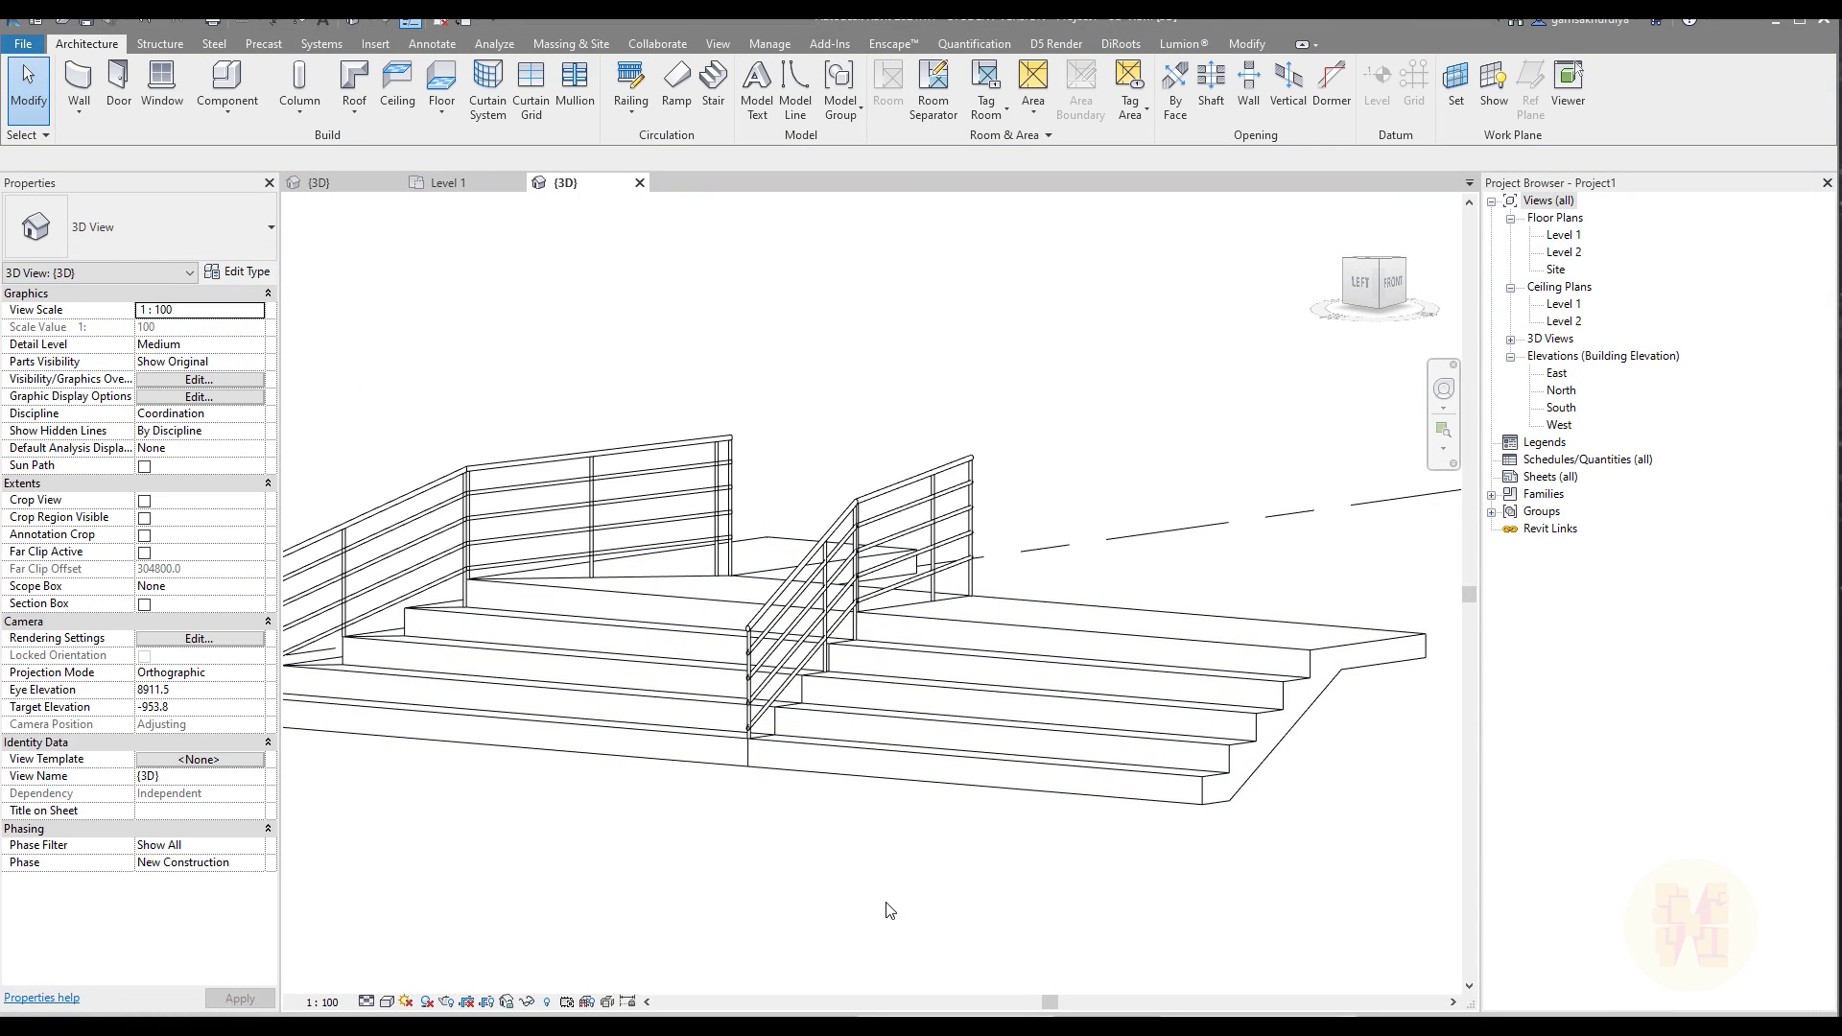